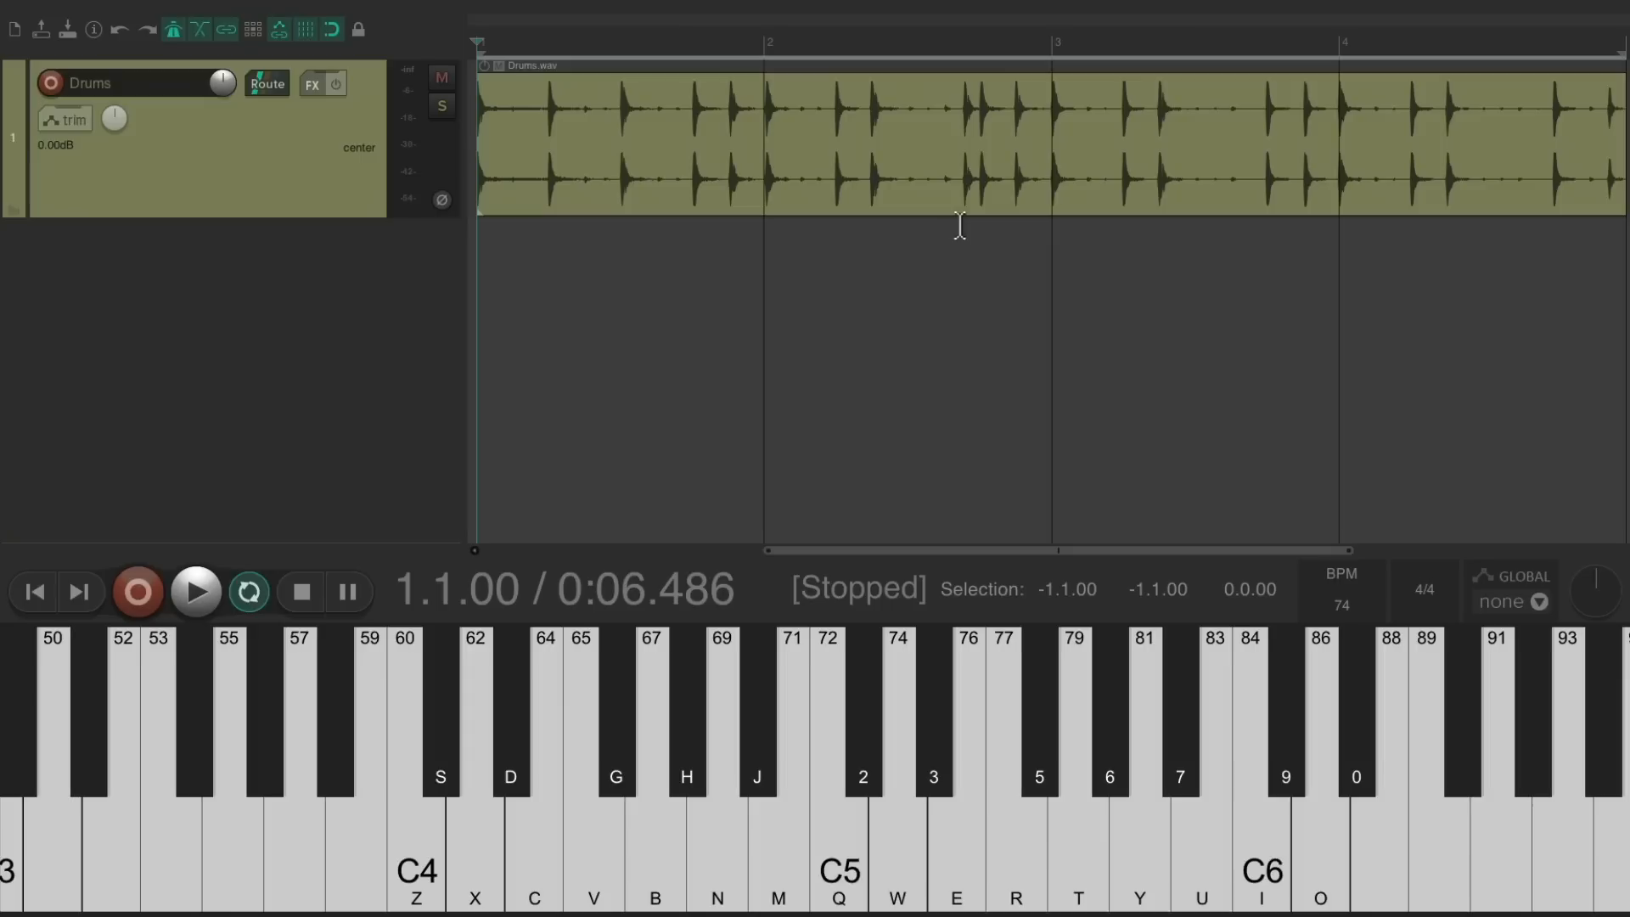
# - Play back the drum loop and add the ReaEQ plug-in to the Drums track
pyautogui.press('space')
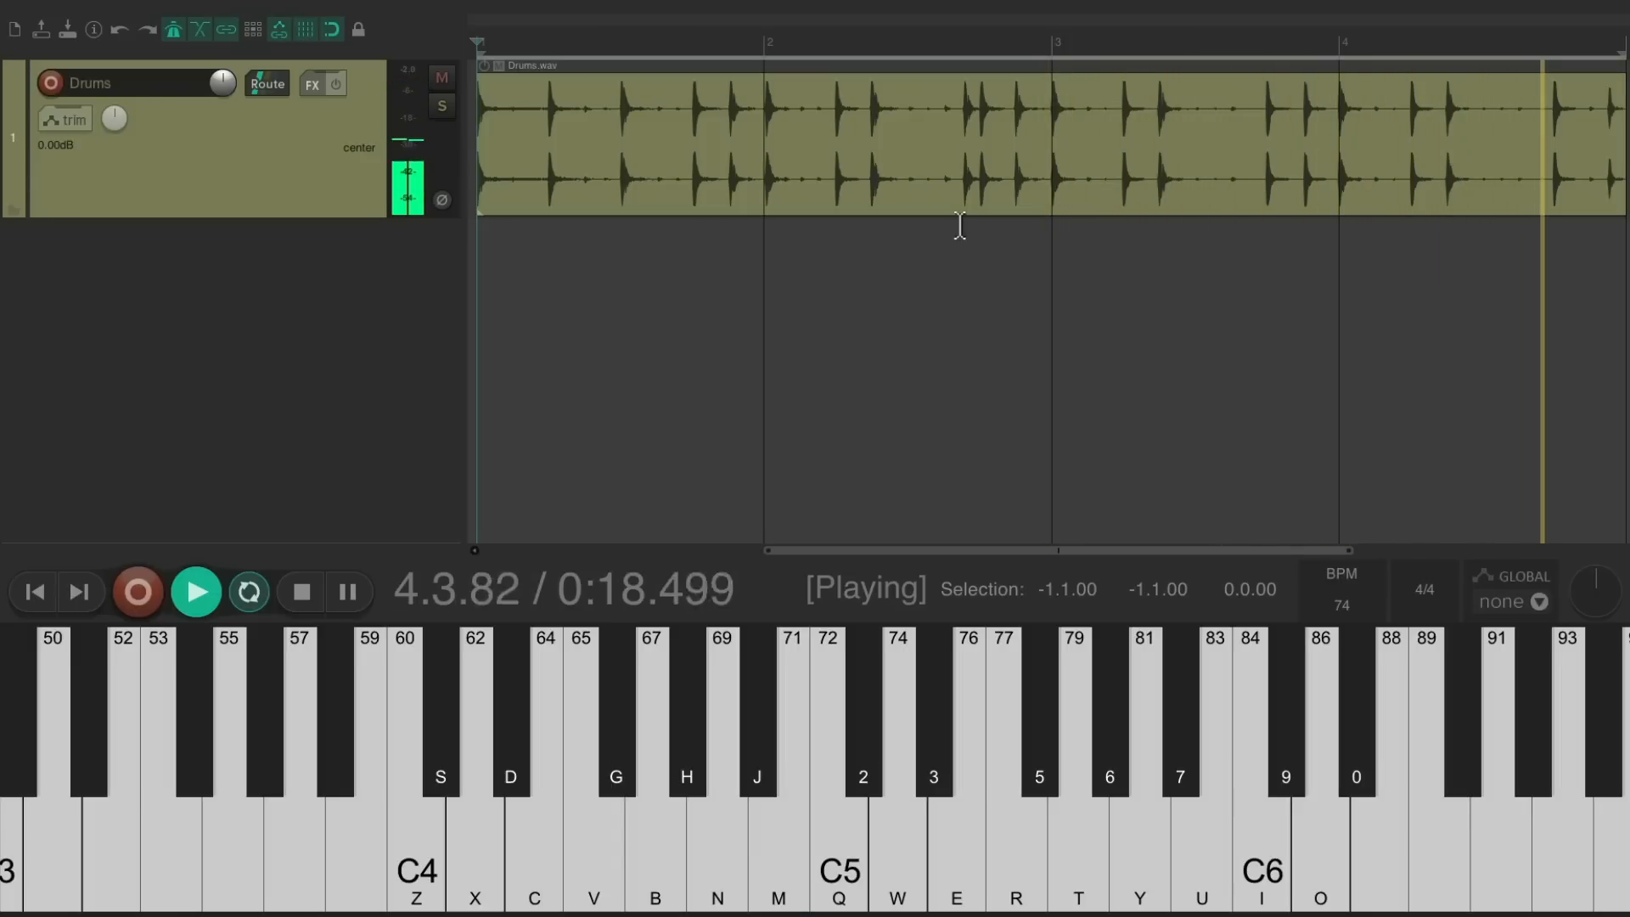
pyautogui.press('space')
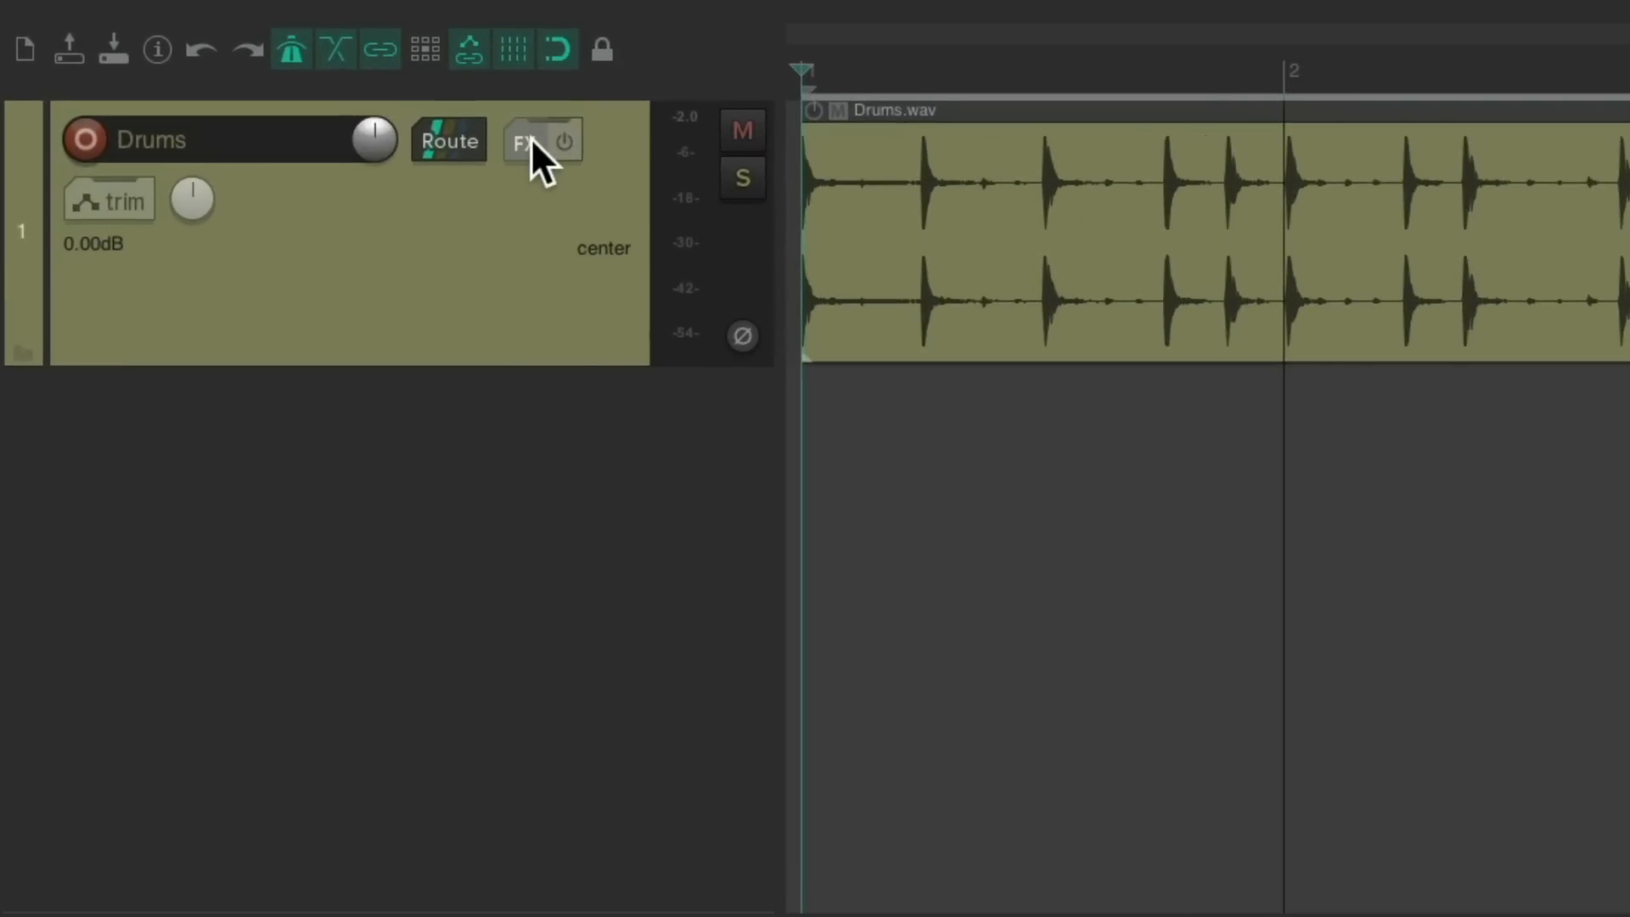
pyautogui.click(531, 137)
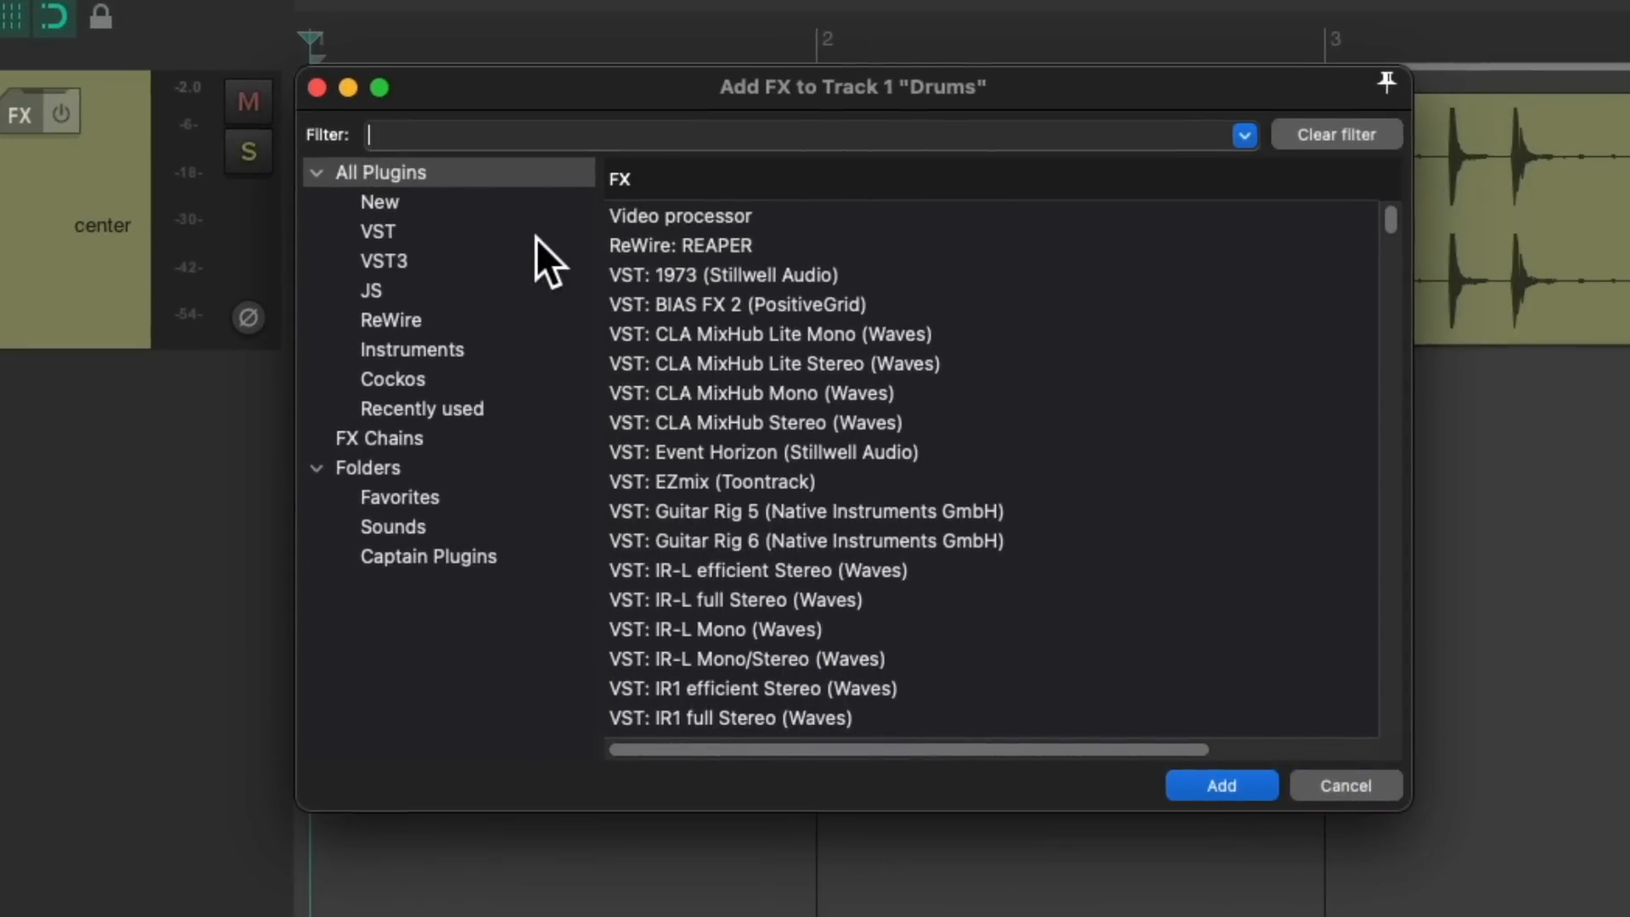
pyautogui.write('eq')
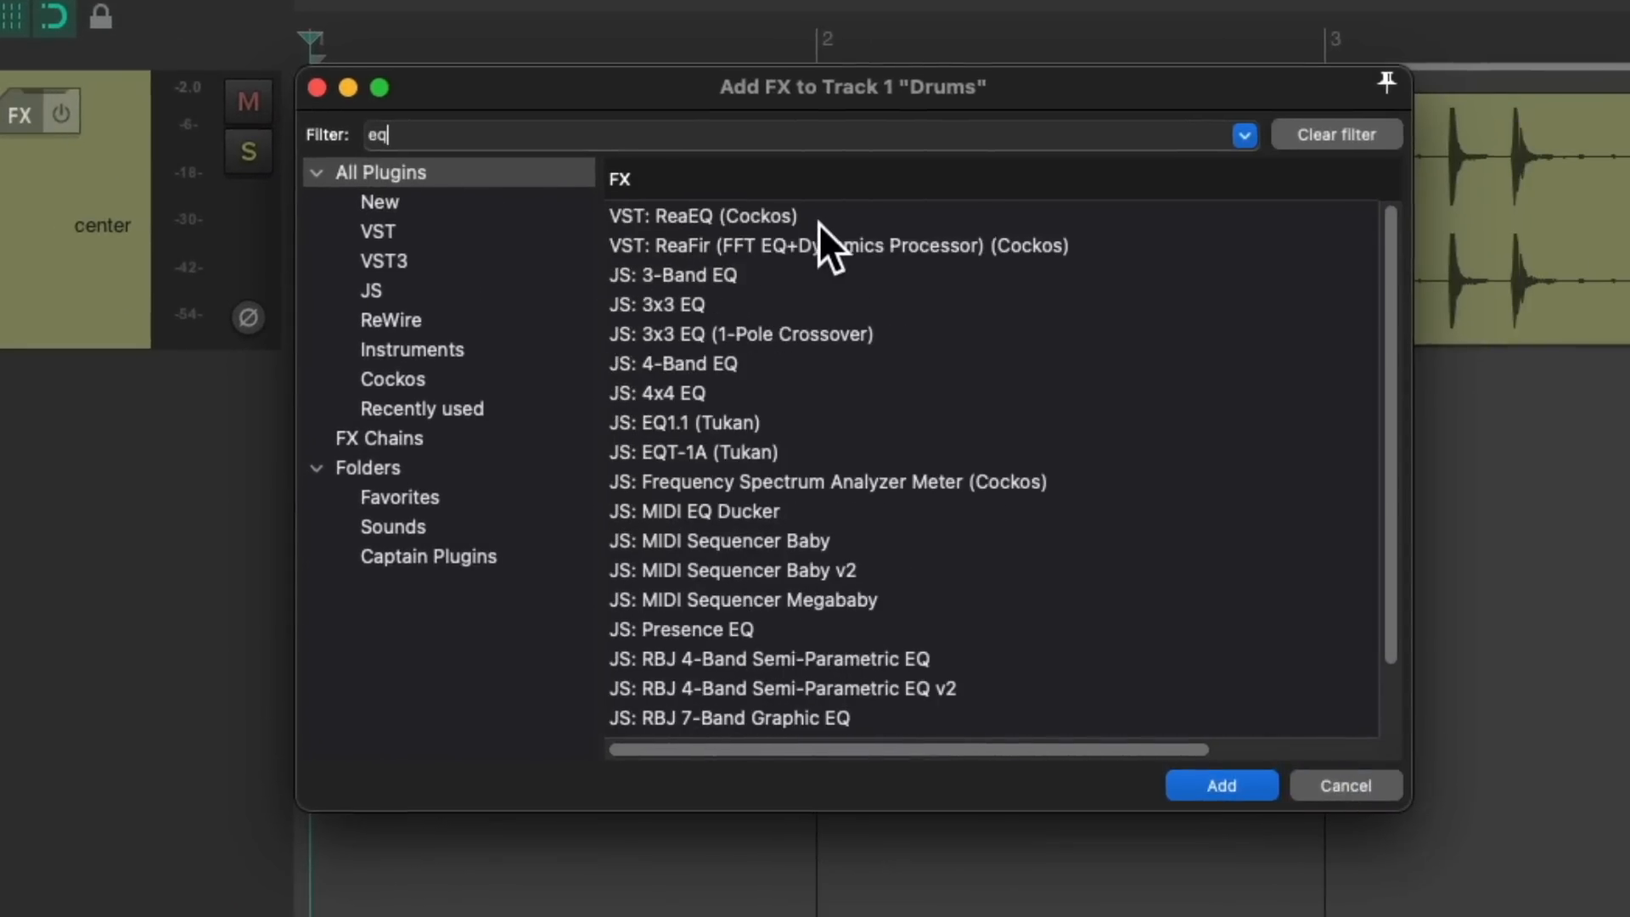
pyautogui.click(844, 222)
pyautogui.doubleClick(834, 221)
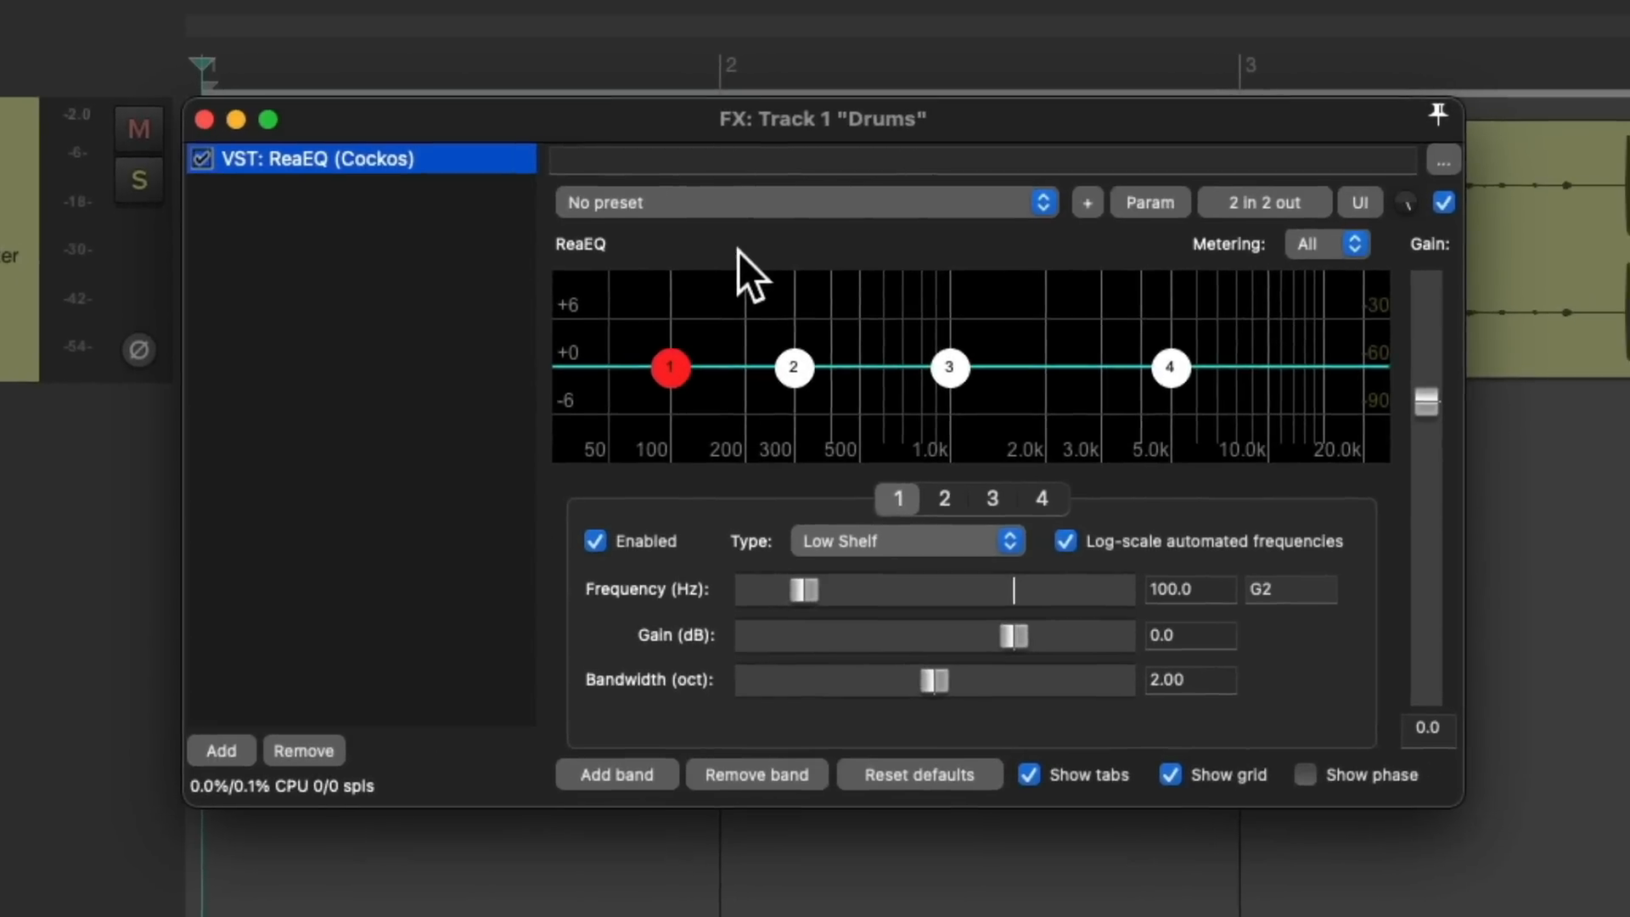
# - Remove three ReaEQ bands and make the remaining band a Low Pass filter with a bandwidth of 1.62 octaves
pyautogui.click(753, 774)
pyautogui.click(772, 773)
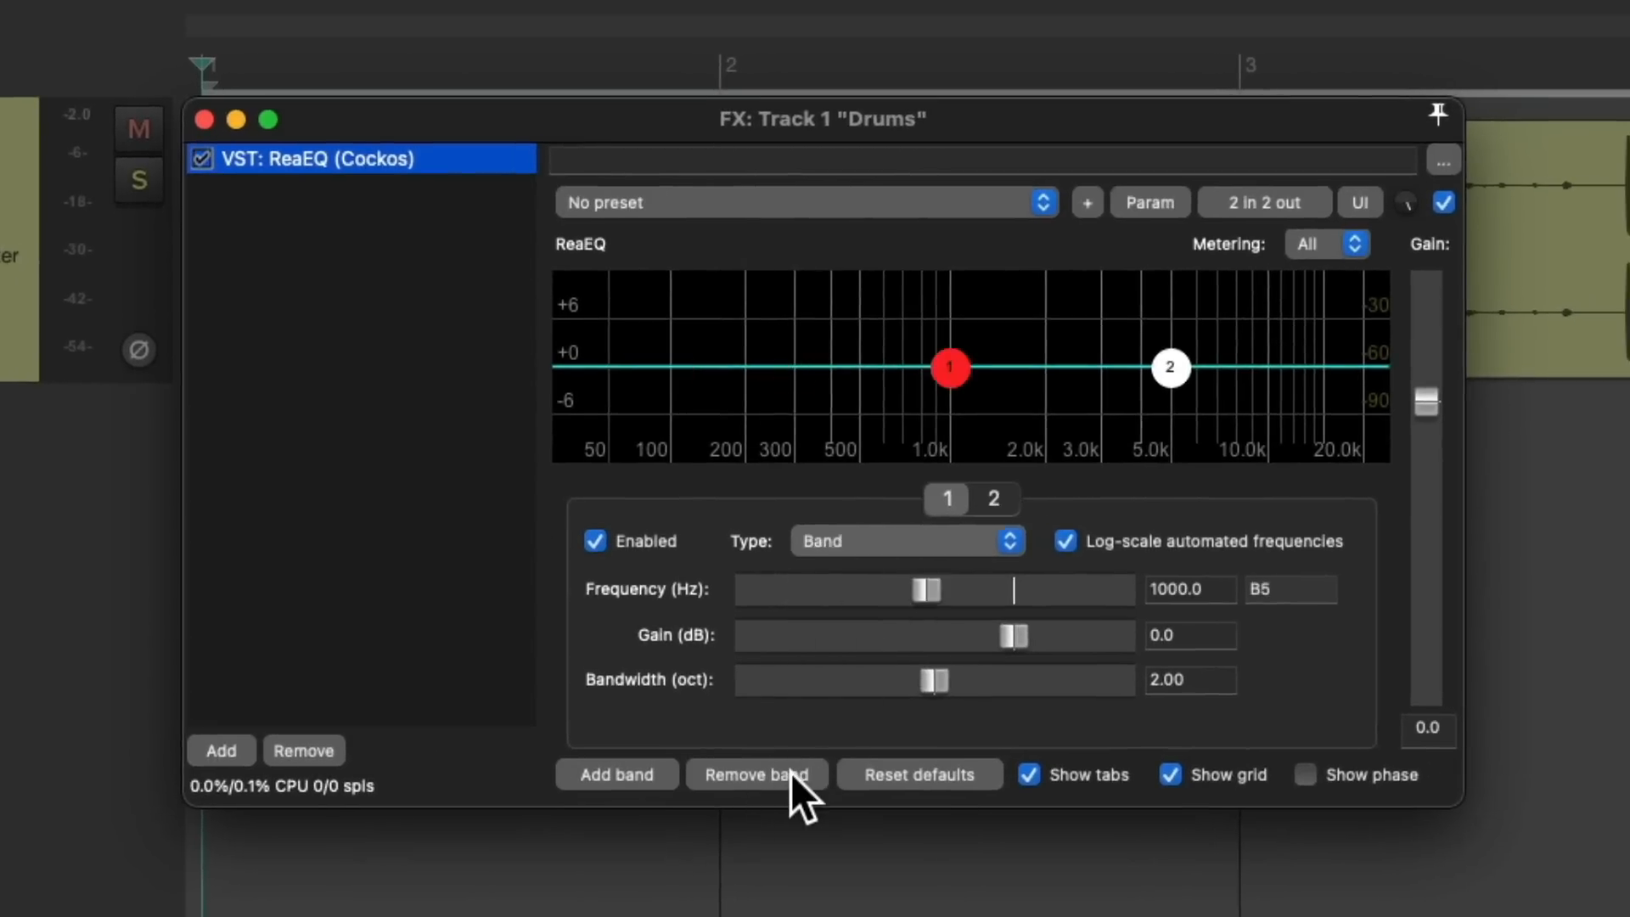
pyautogui.click(791, 773)
pyautogui.click(944, 553)
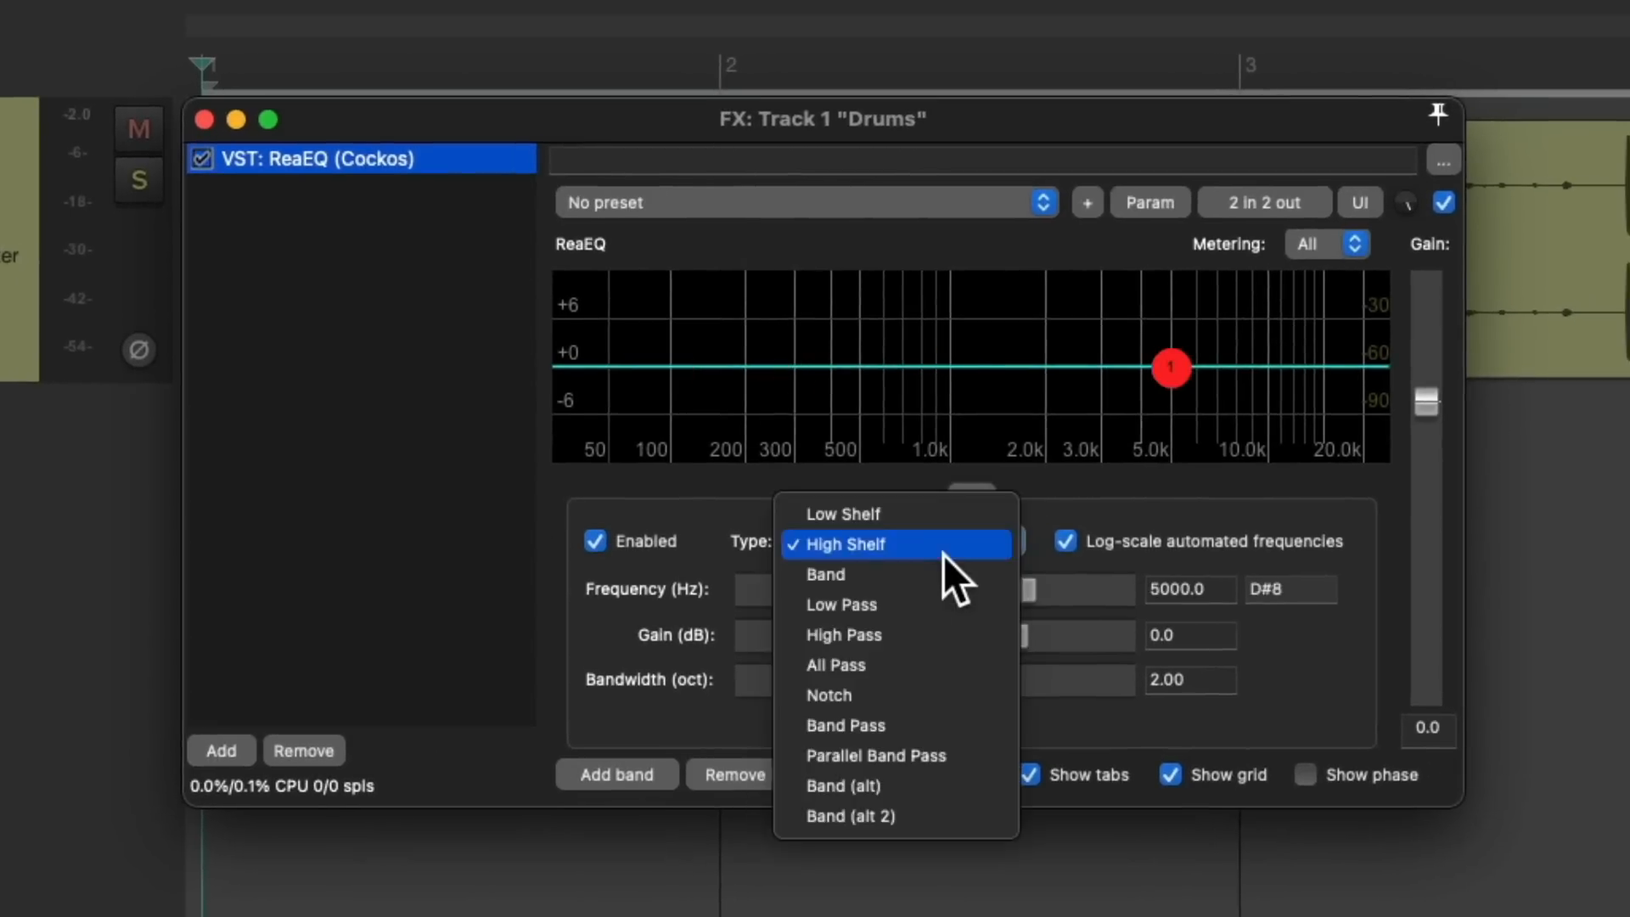
pyautogui.click(953, 608)
pyautogui.moveTo(934, 674); pyautogui.dragTo(899, 686)
# - Lower the low-pass filter's frequency to about 3305.7 Hz while the drum loop plays
pyautogui.moveTo(1162, 420)
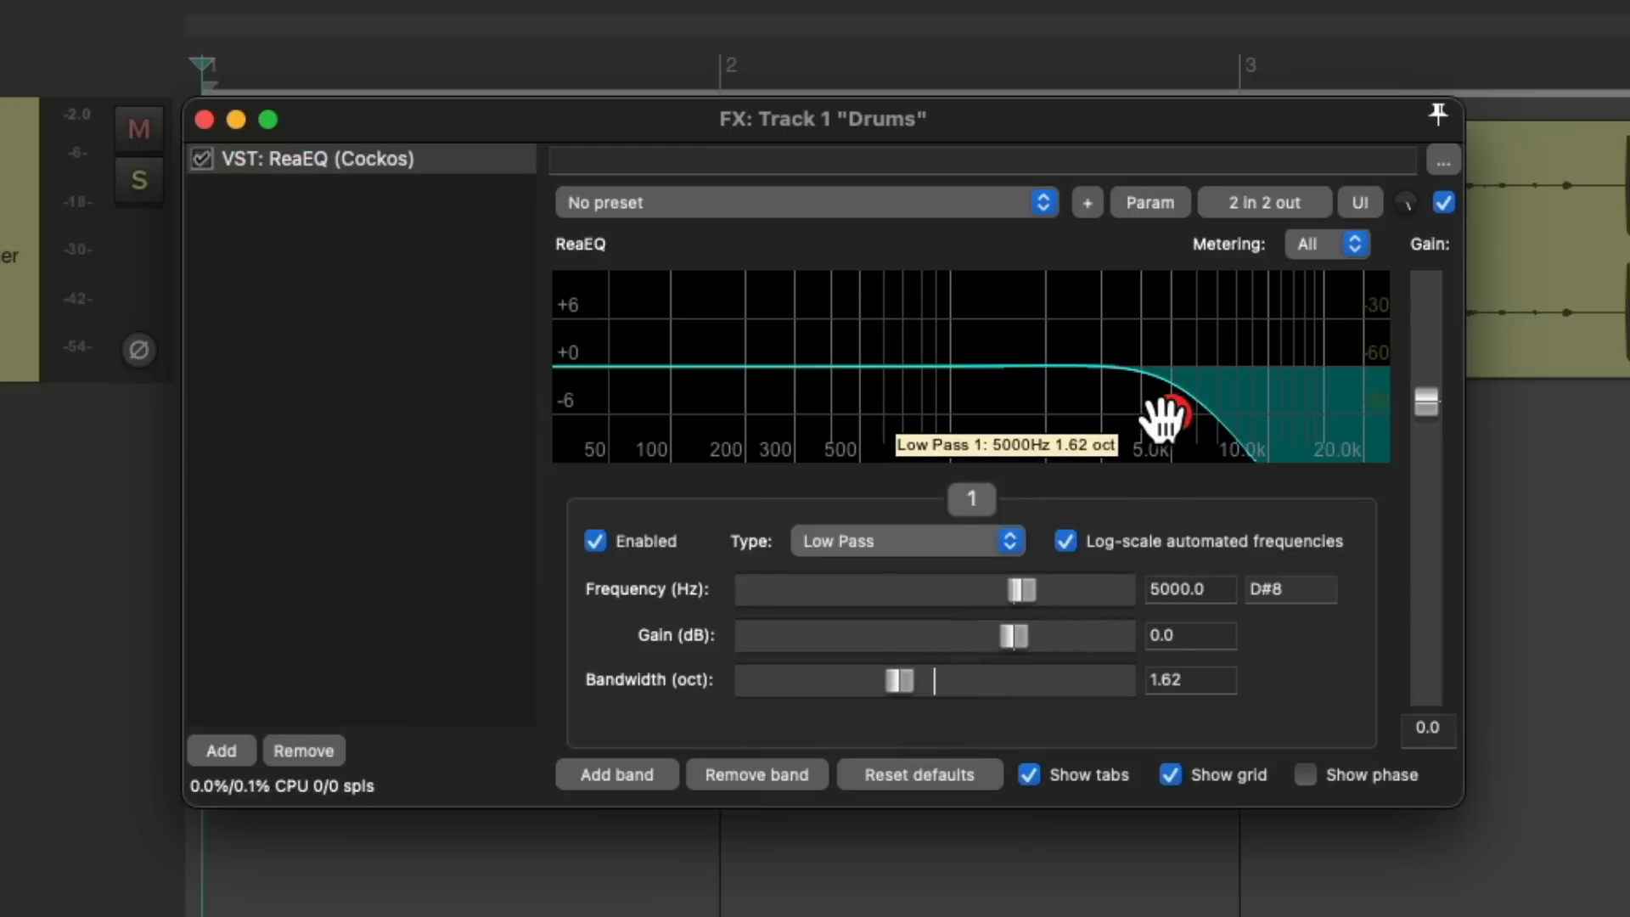
pyautogui.press('space')
pyautogui.moveTo(1162, 420); pyautogui.dragTo(1106, 425)
pyautogui.press('space')
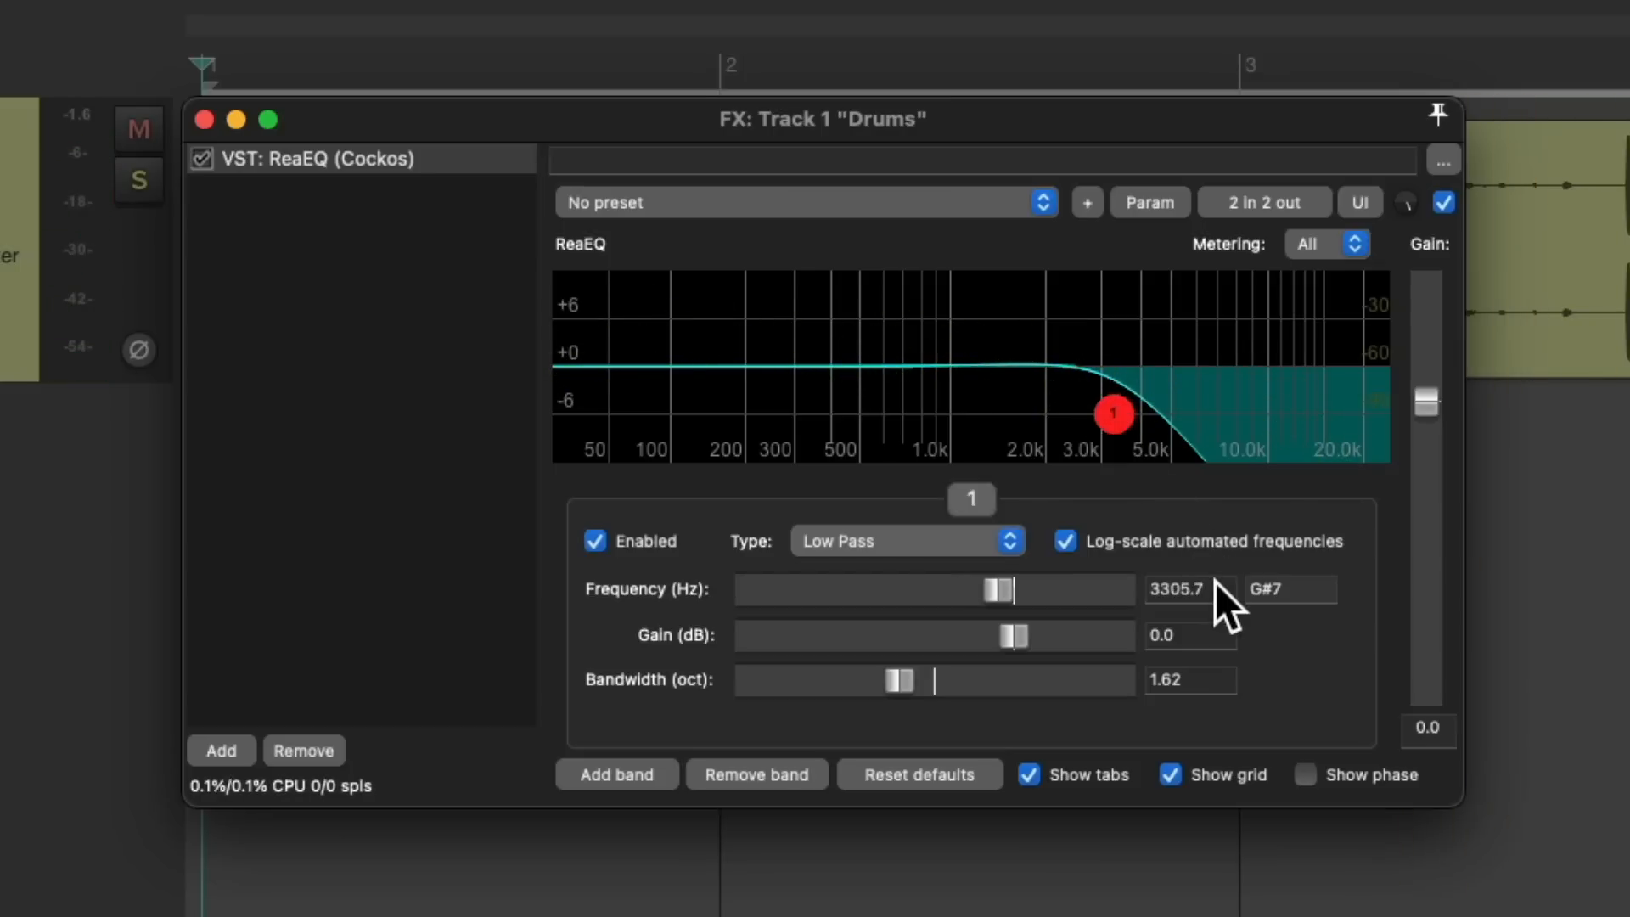
# - Compare the drum loop with ReaEQ bypassed and enabled during playback, and close the effects window
pyautogui.click(1445, 202)
pyautogui.press('space')
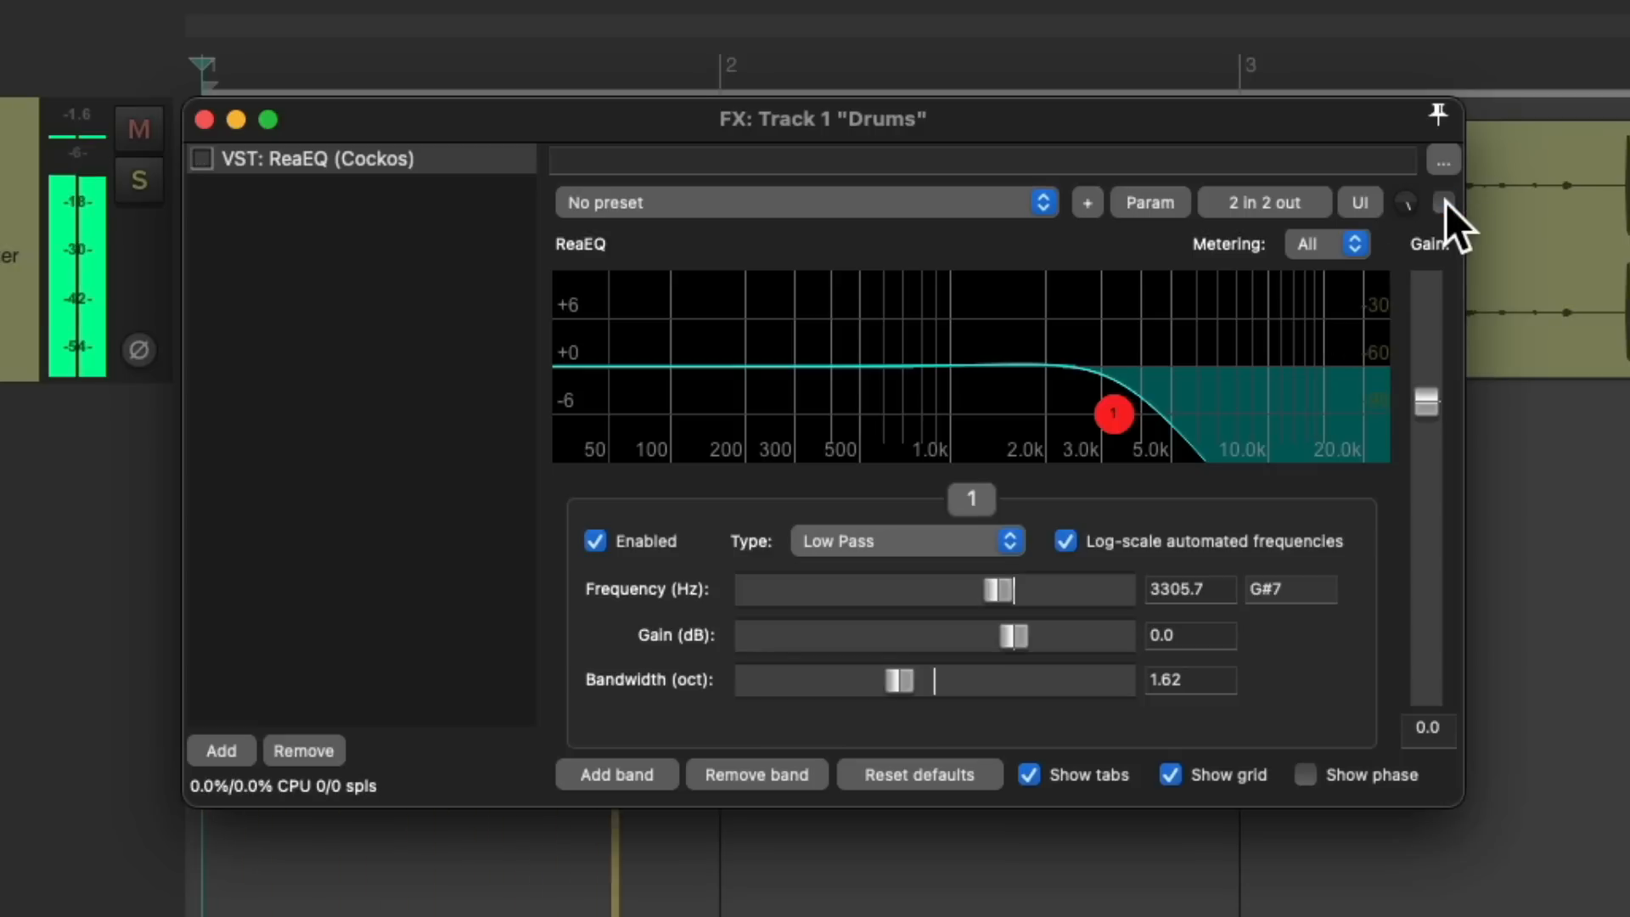
pyautogui.click(1445, 202)
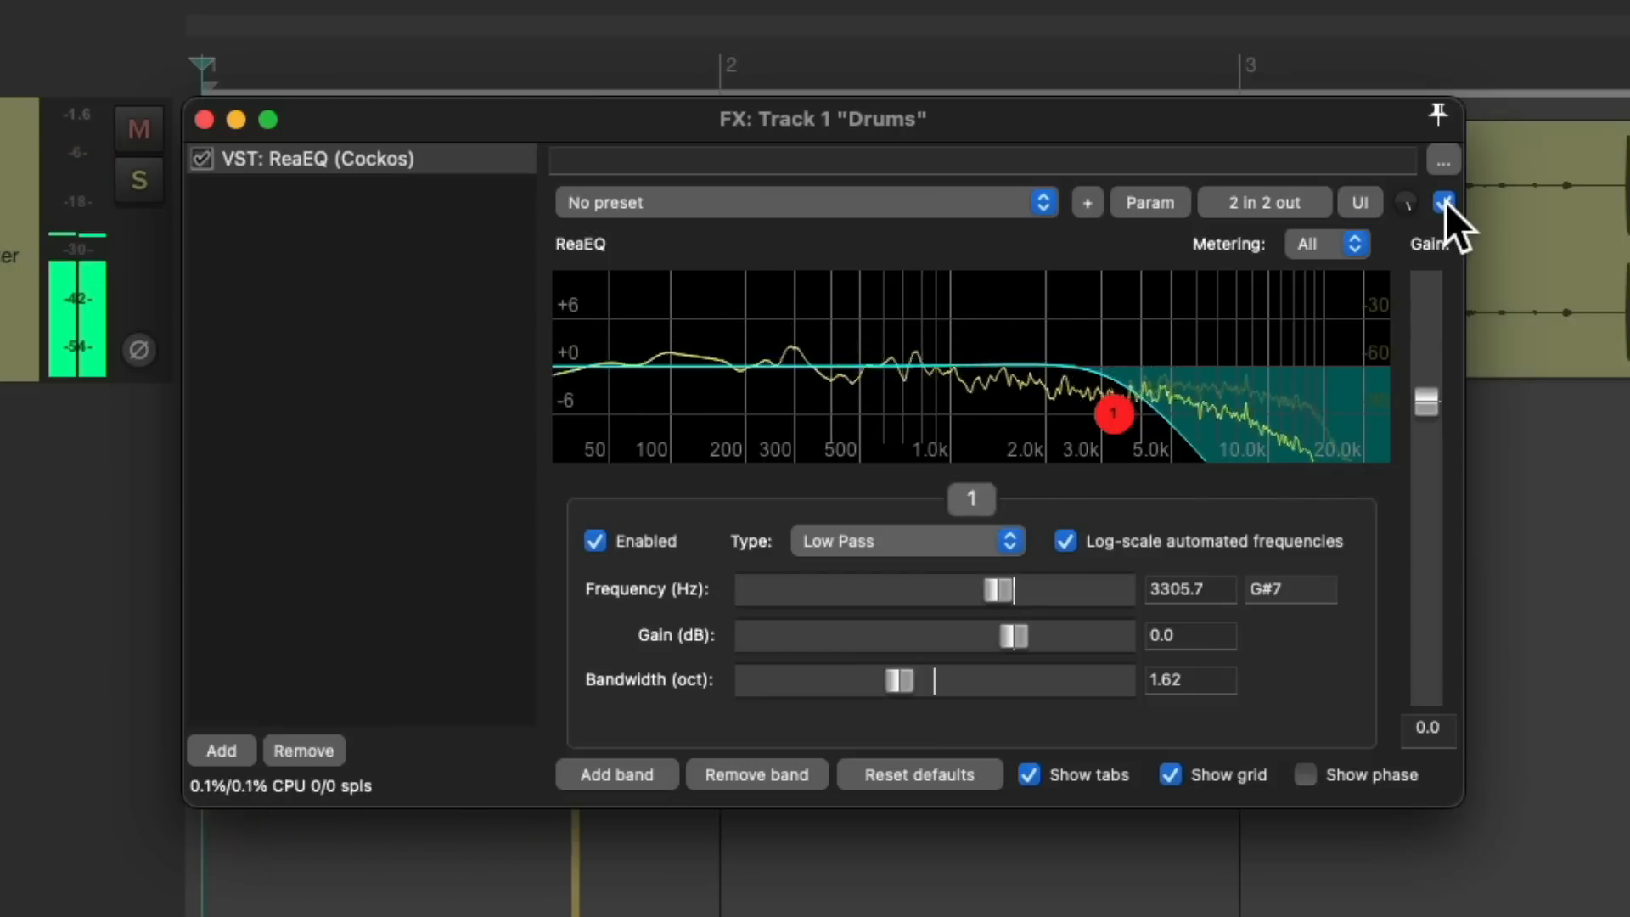
pyautogui.press('space')
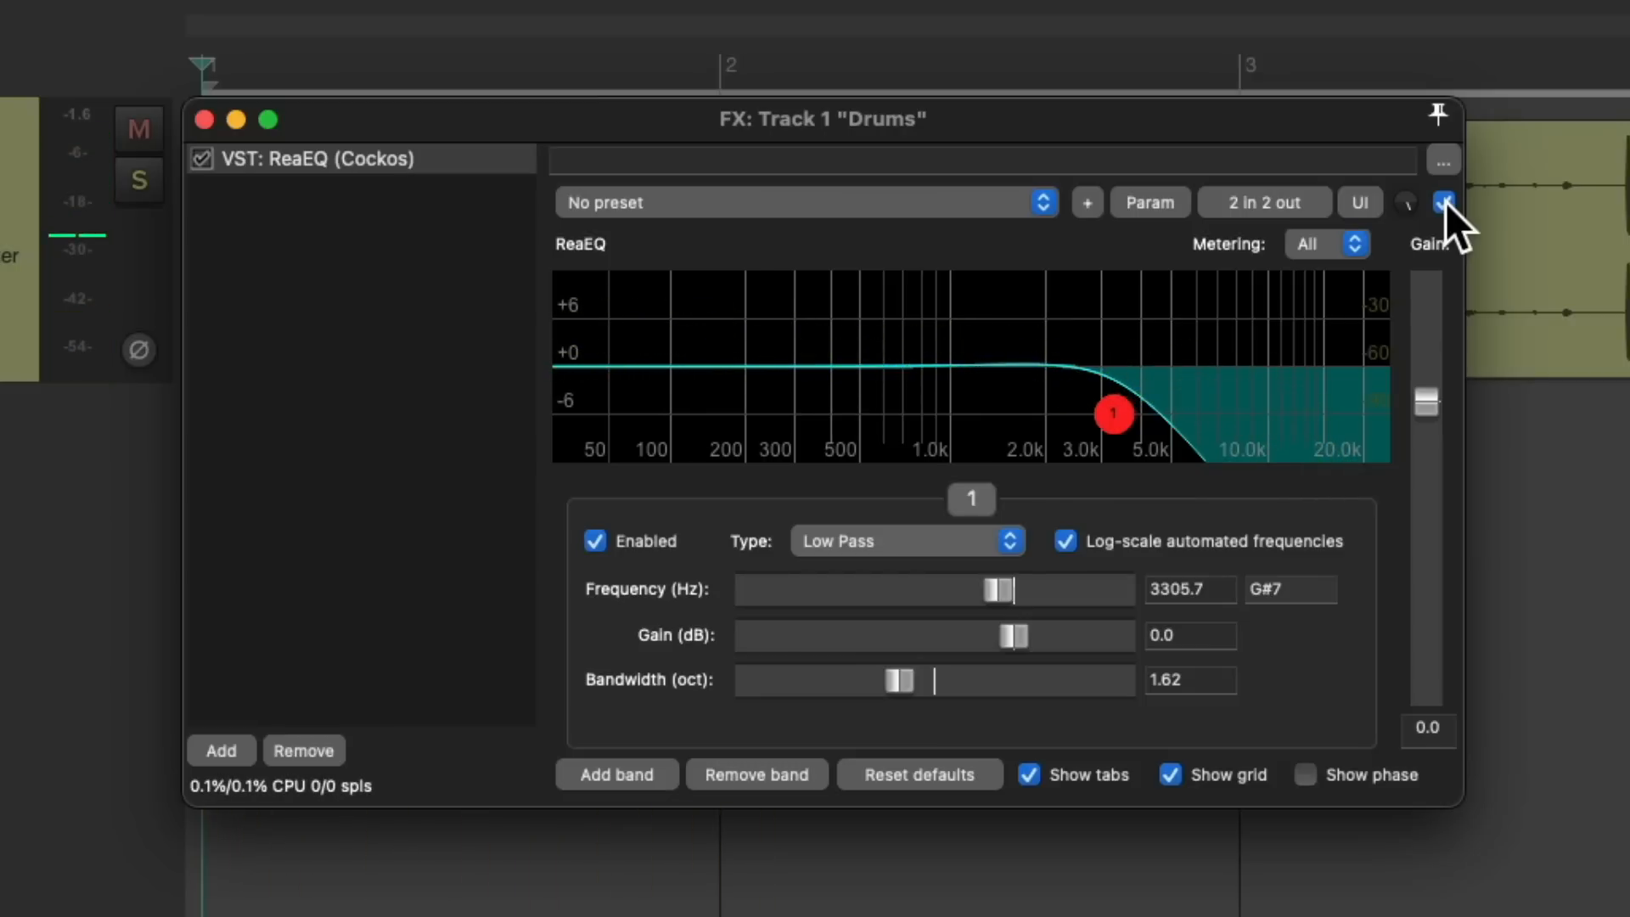
pyautogui.press('Escape')
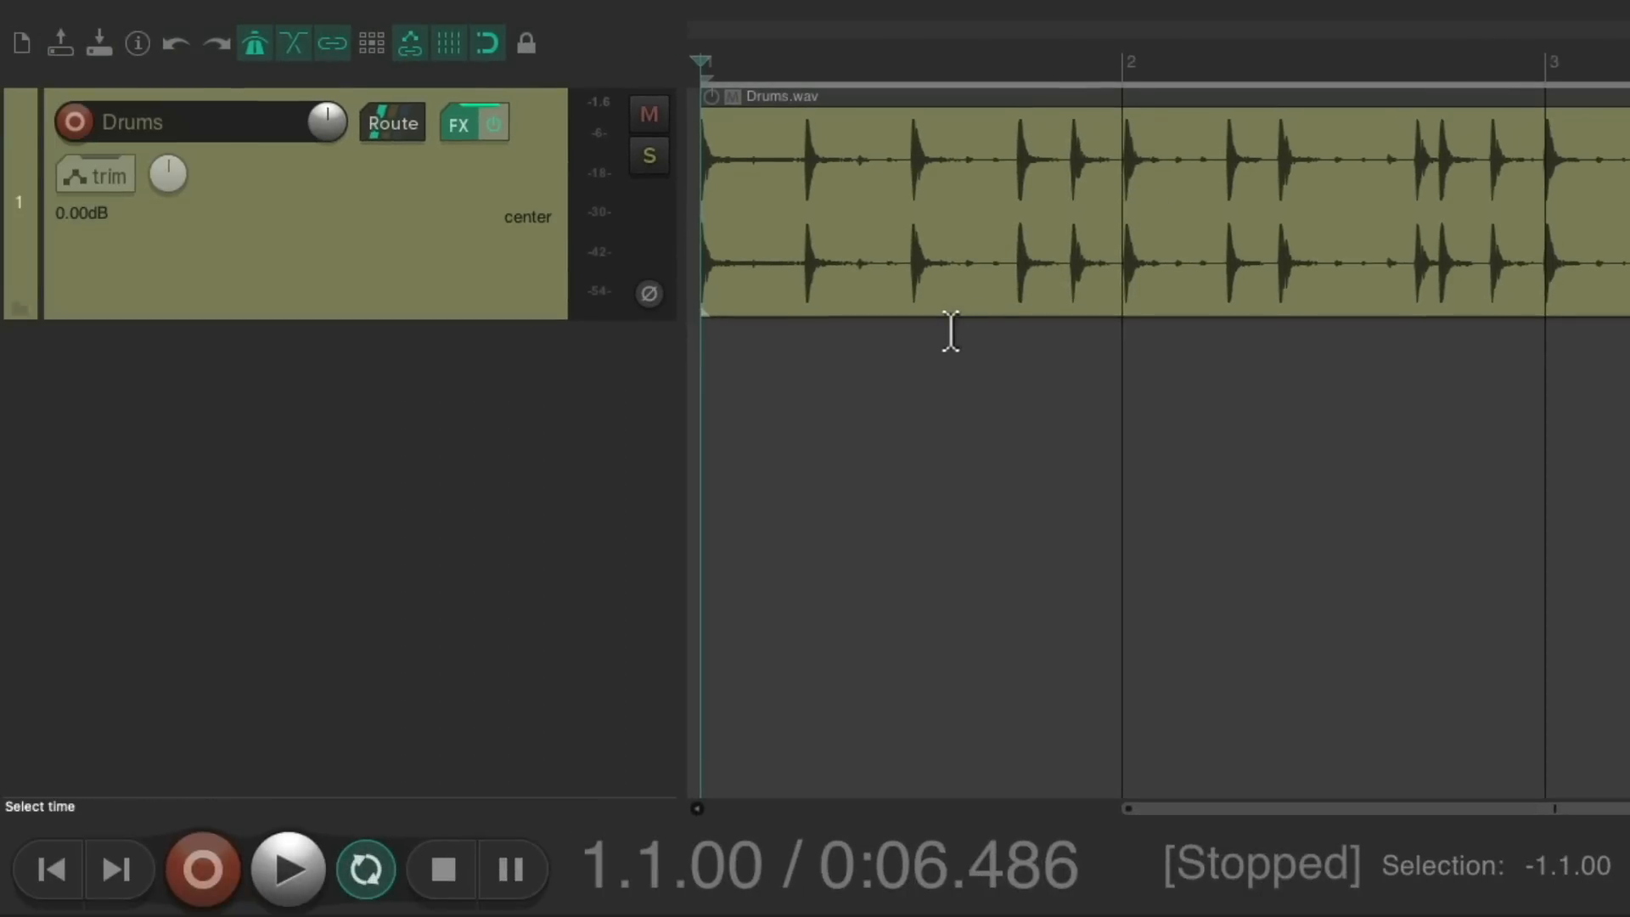
# - Create a second track with the Scratchpad (Patentsounds) VST3i instrument and enter the instrument from its start screen
pyautogui.doubleClick(521, 451)
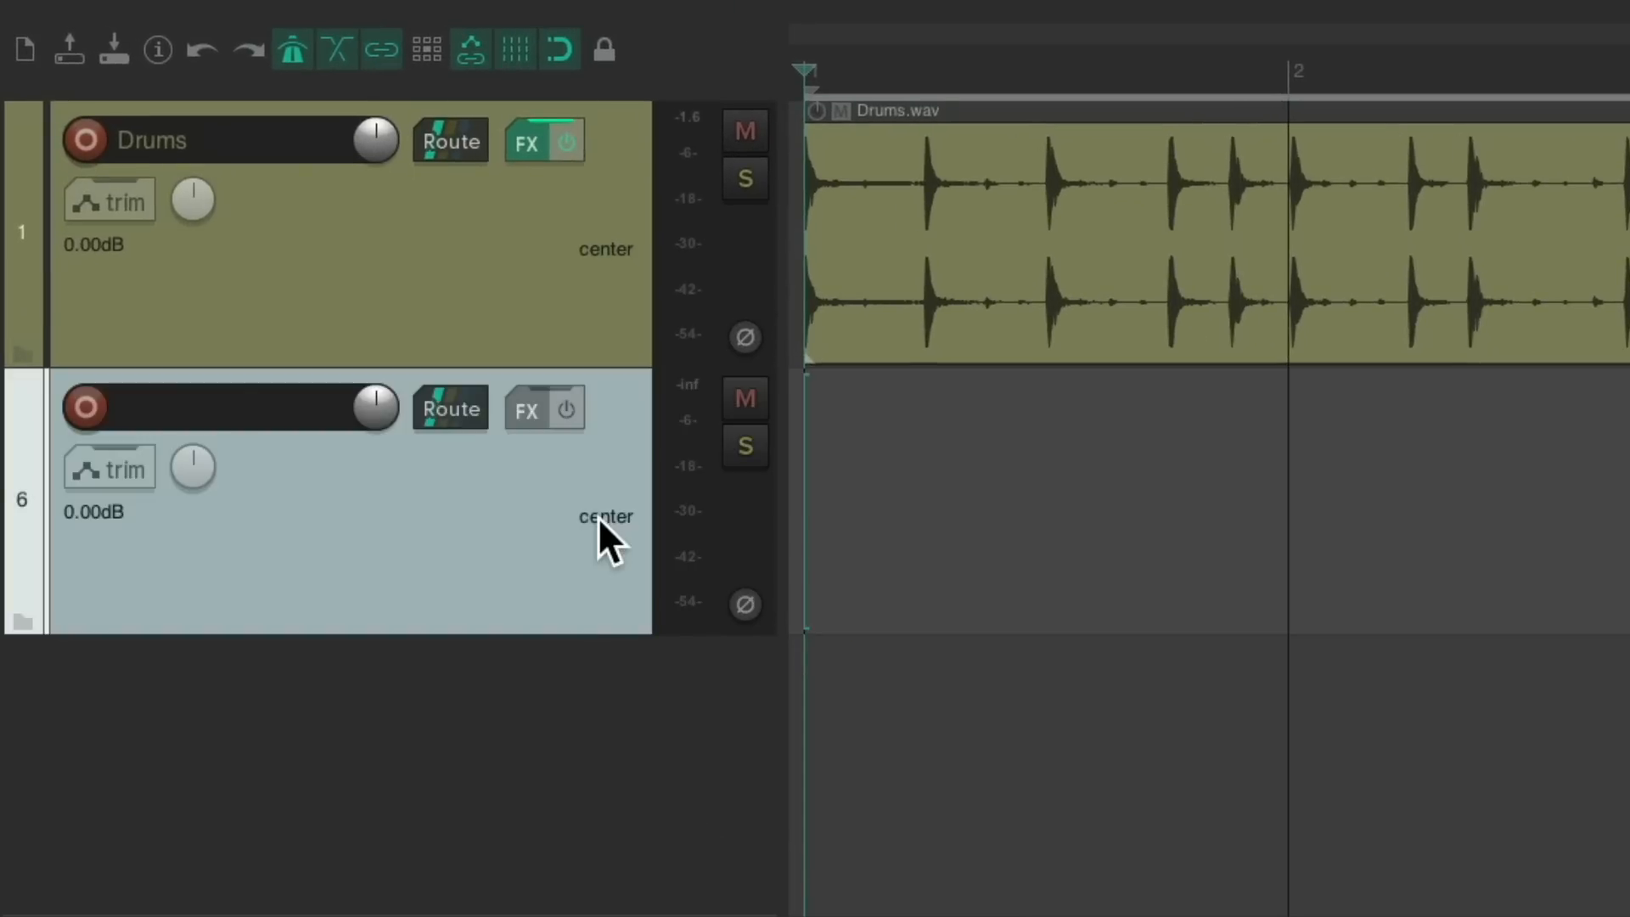
pyautogui.click(524, 405)
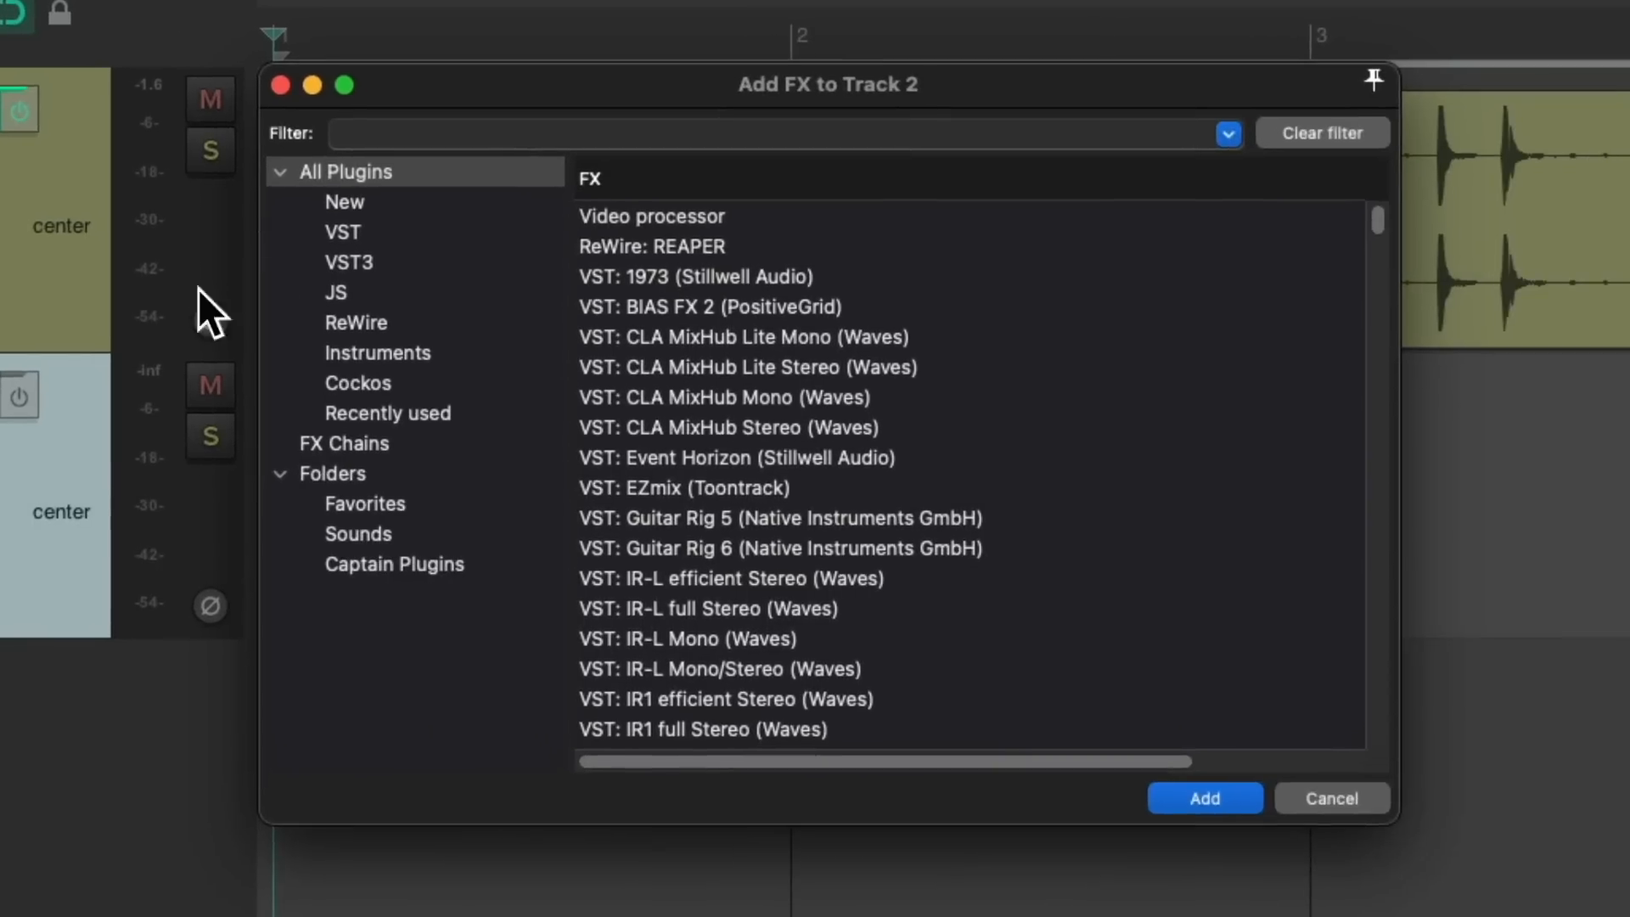
pyautogui.write('scratch')
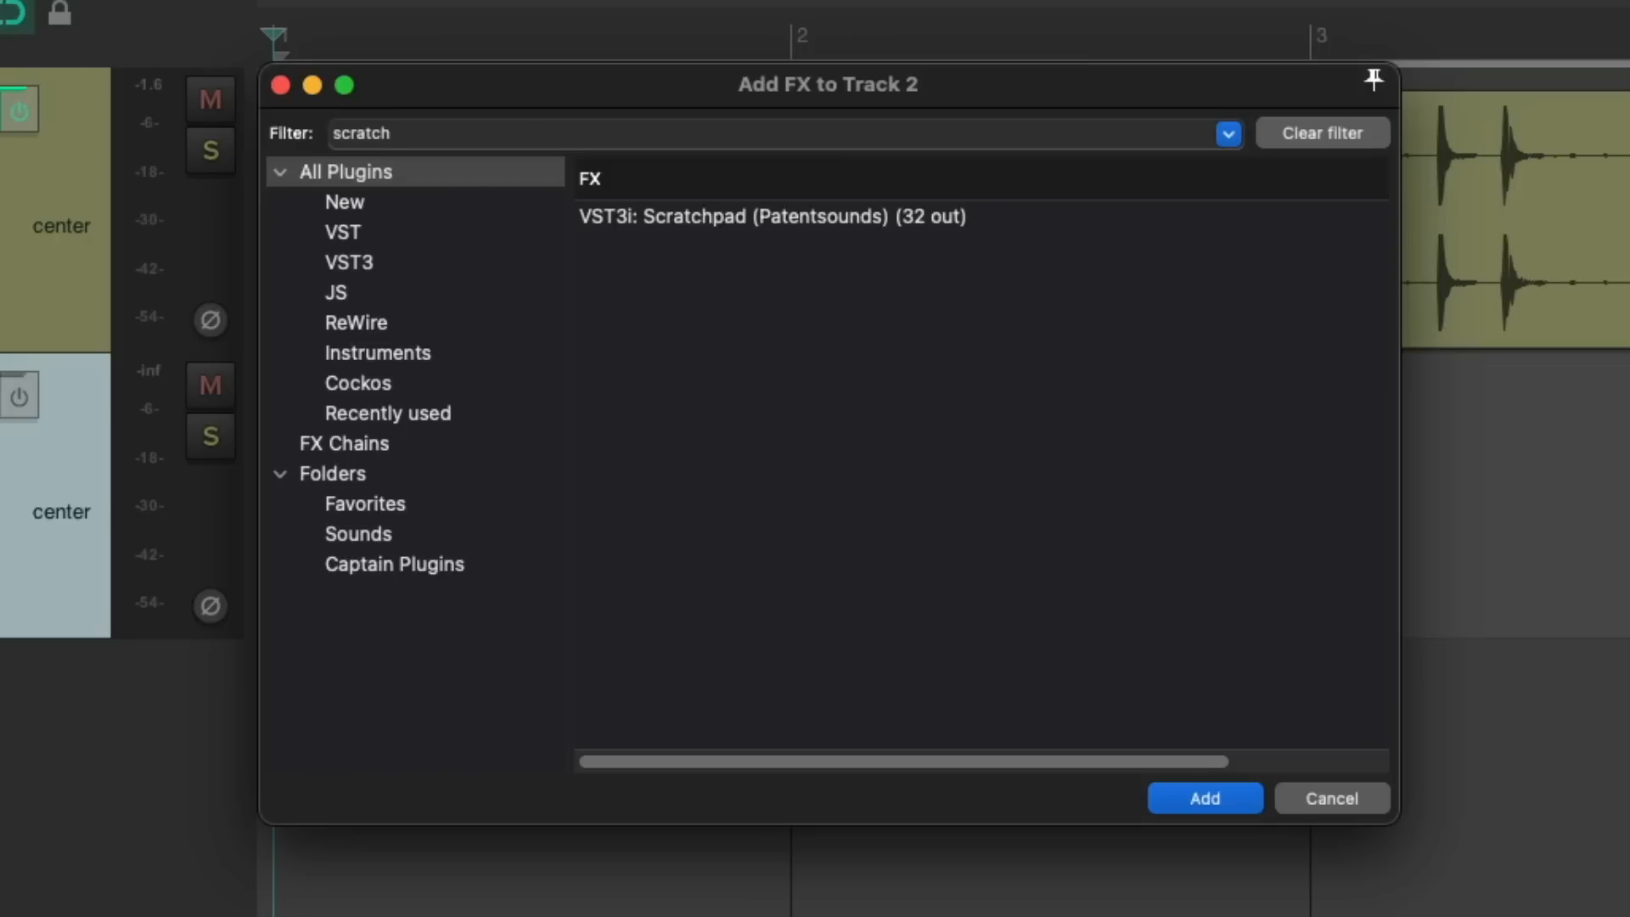
pyautogui.click(1046, 216)
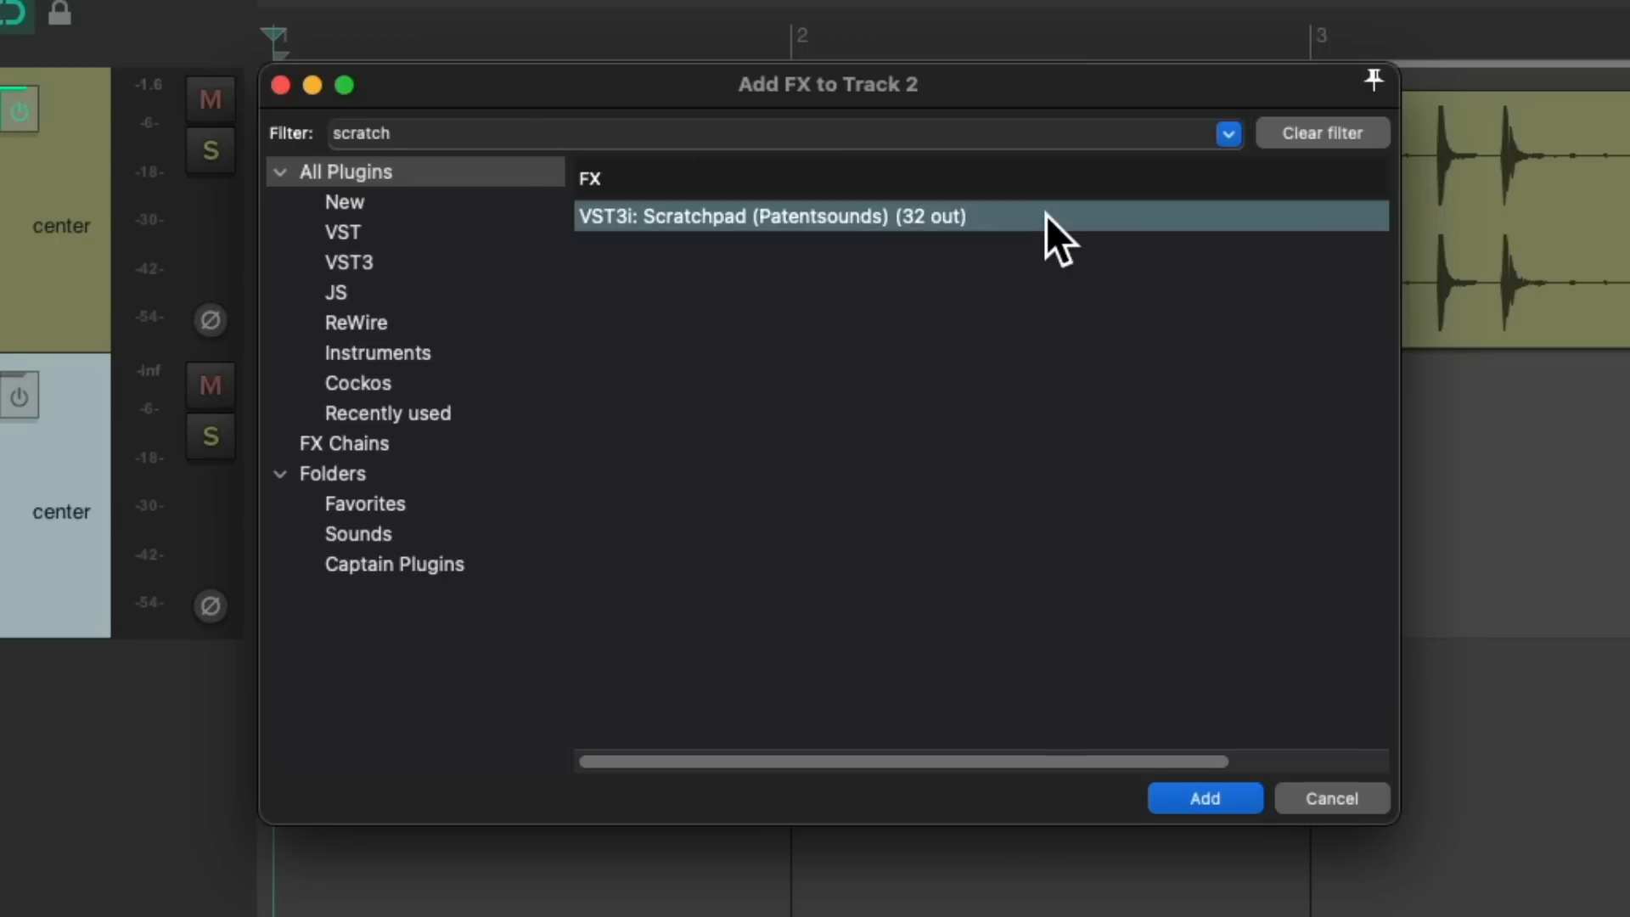
pyautogui.doubleClick(899, 217)
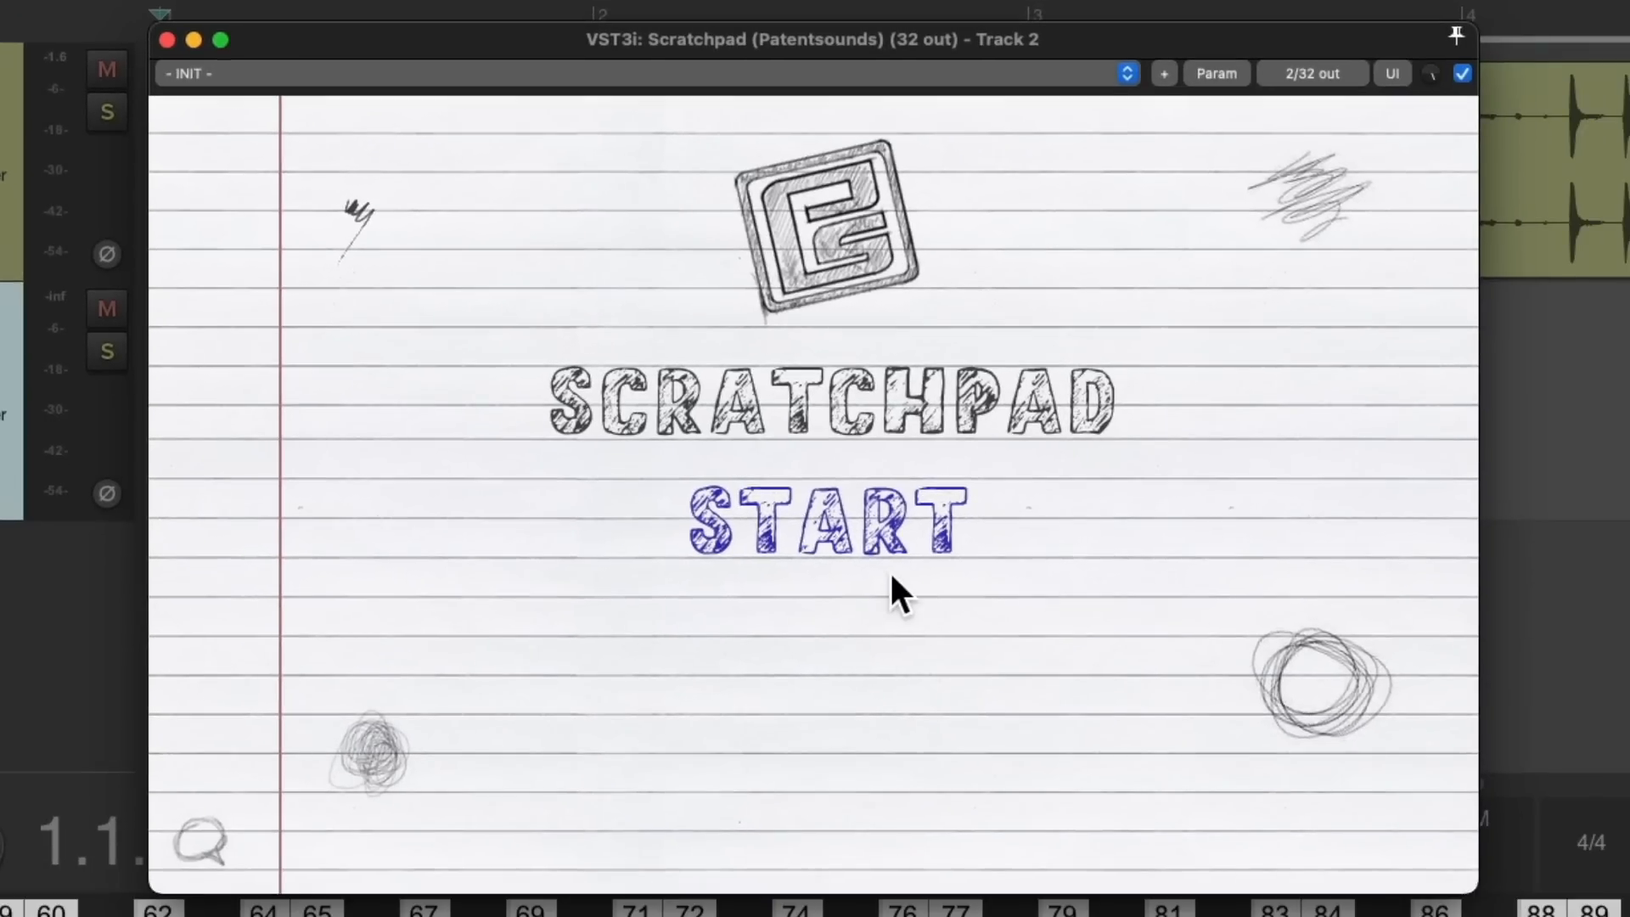
pyautogui.click(871, 526)
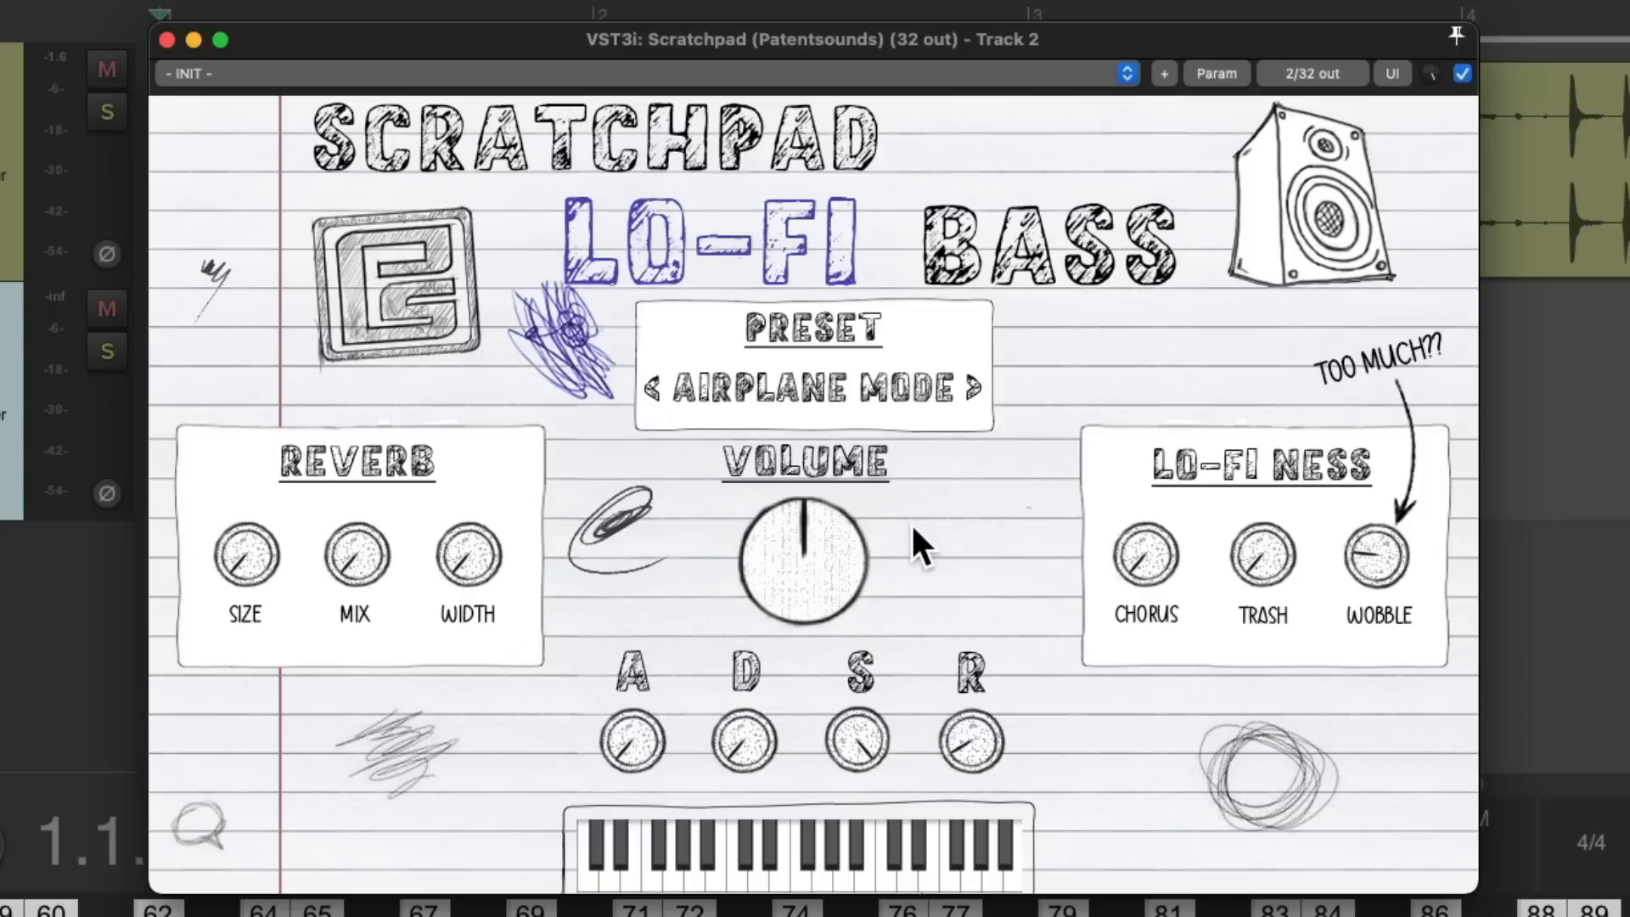
# - Arm the new track for recording and audition the Airplane Mode bass preset with the notes C4, E4 and G4
pyautogui.click(876, 406)
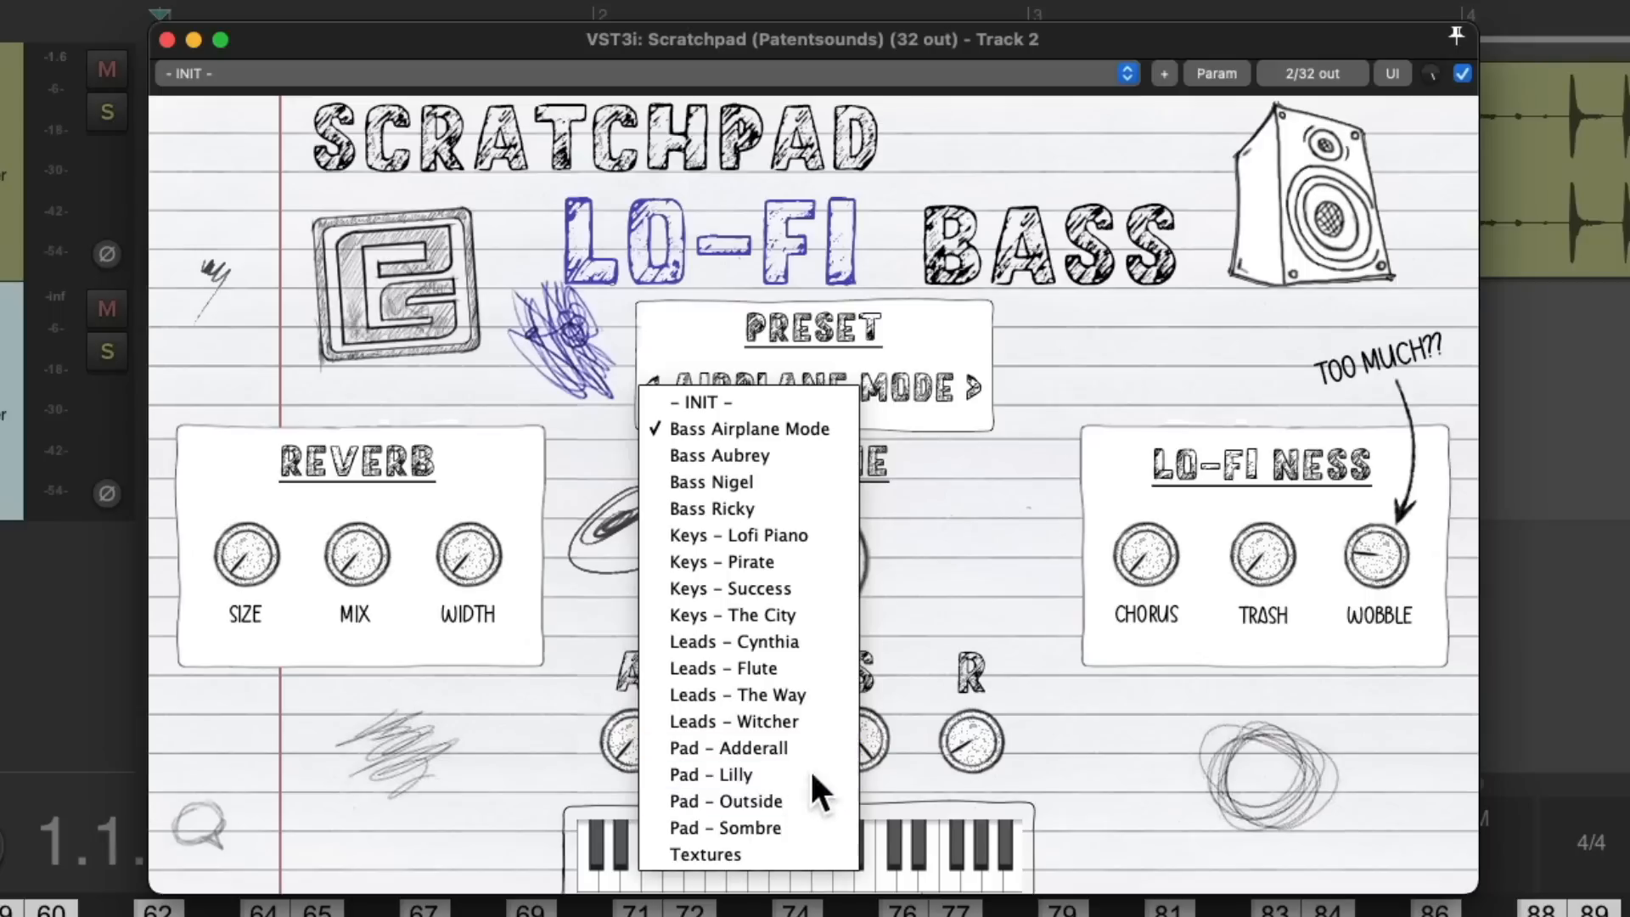
pyautogui.click(998, 464)
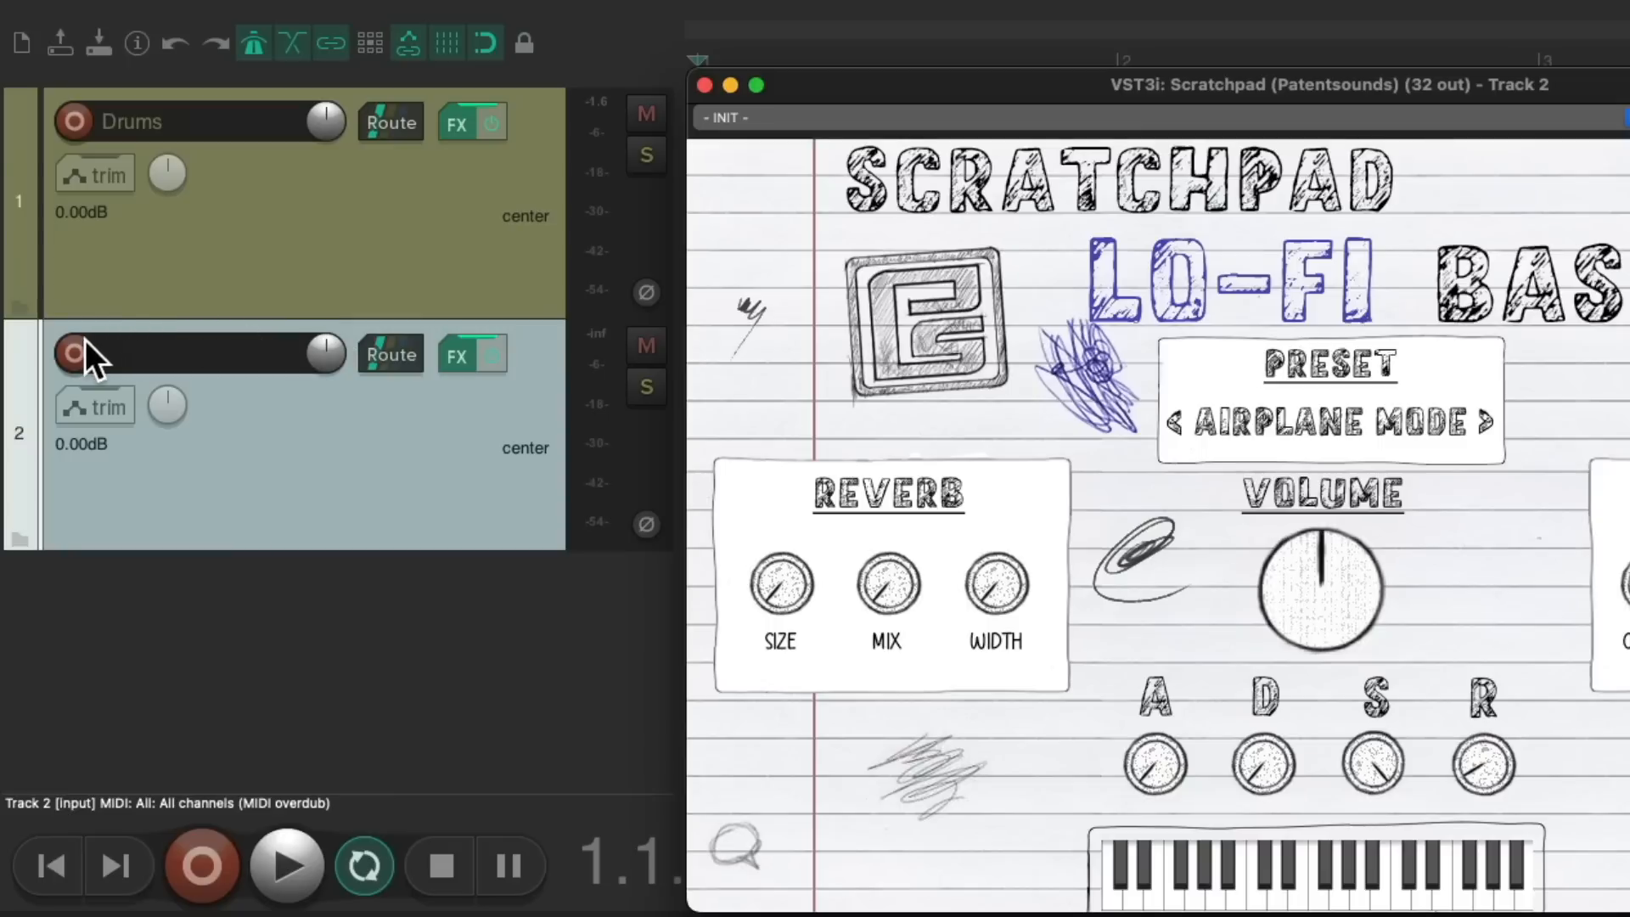
pyautogui.click(78, 346)
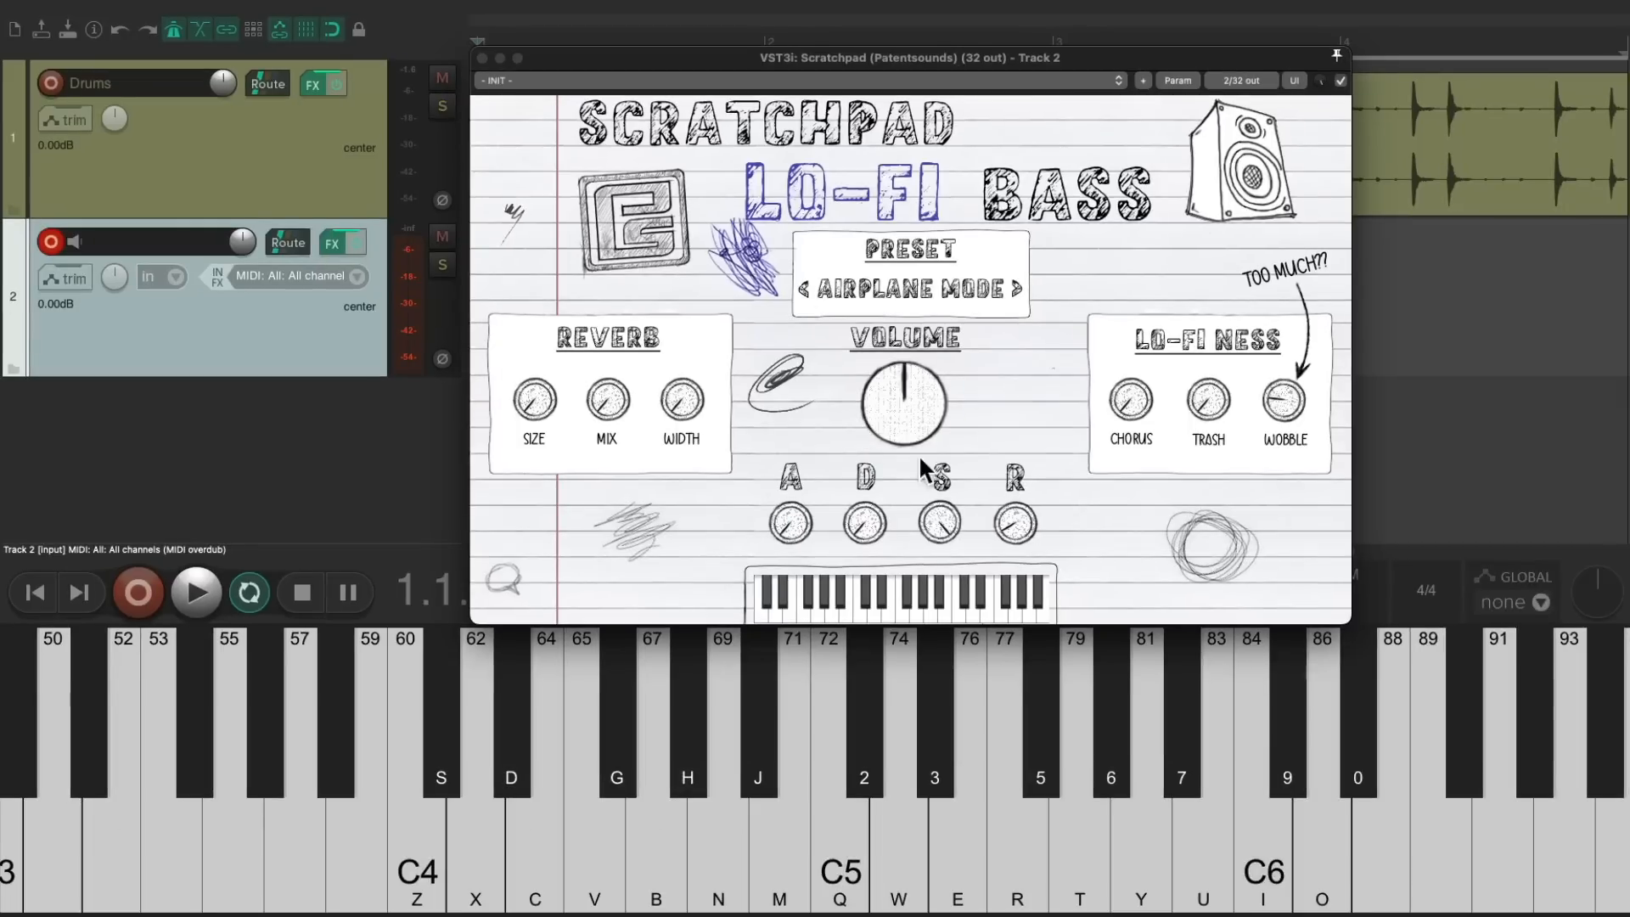
pyautogui.press('z')
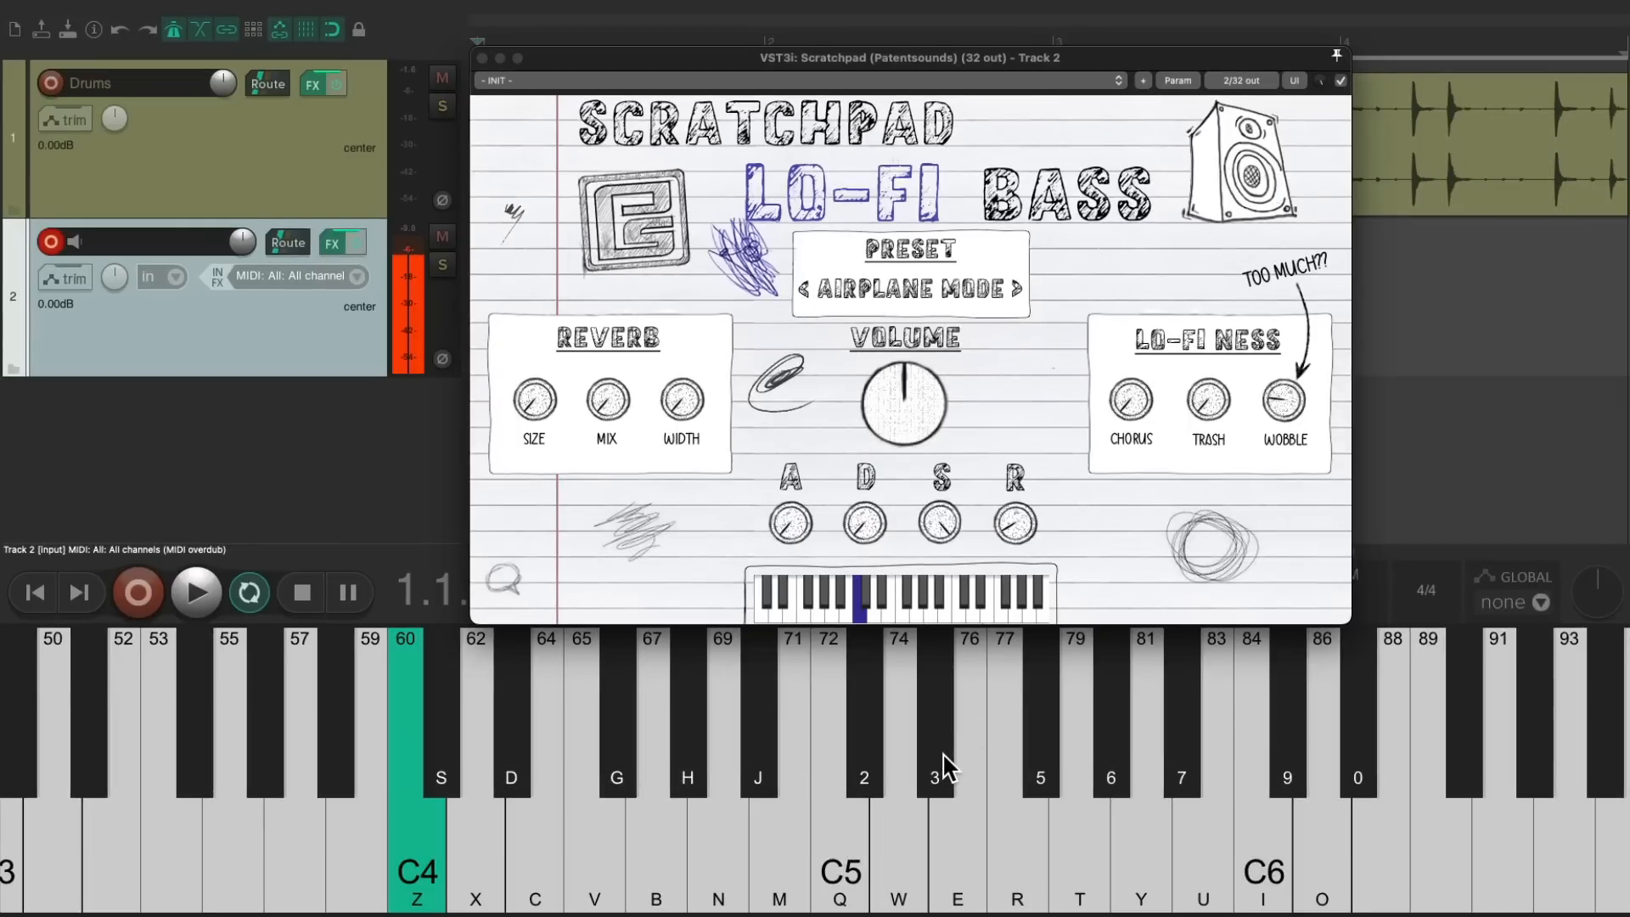
pyautogui.press('c')
pyautogui.press('b')
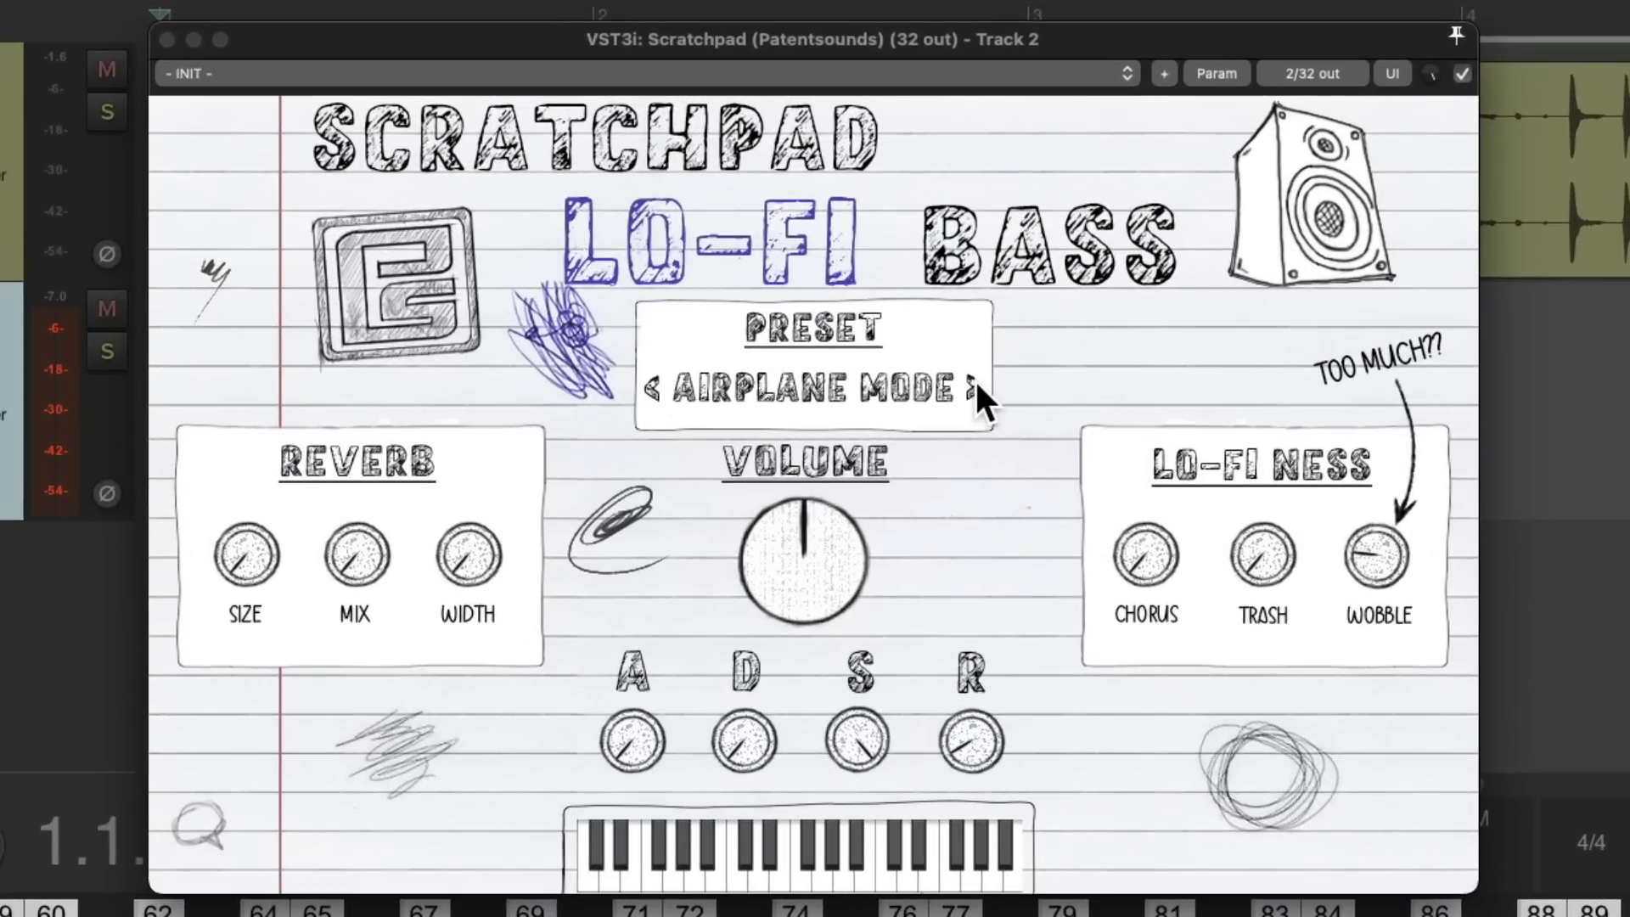
# - Audition the Aubrey, Nigel and Ricky bass presets and switch to the Lofi Piano keys preset
pyautogui.click(973, 387)
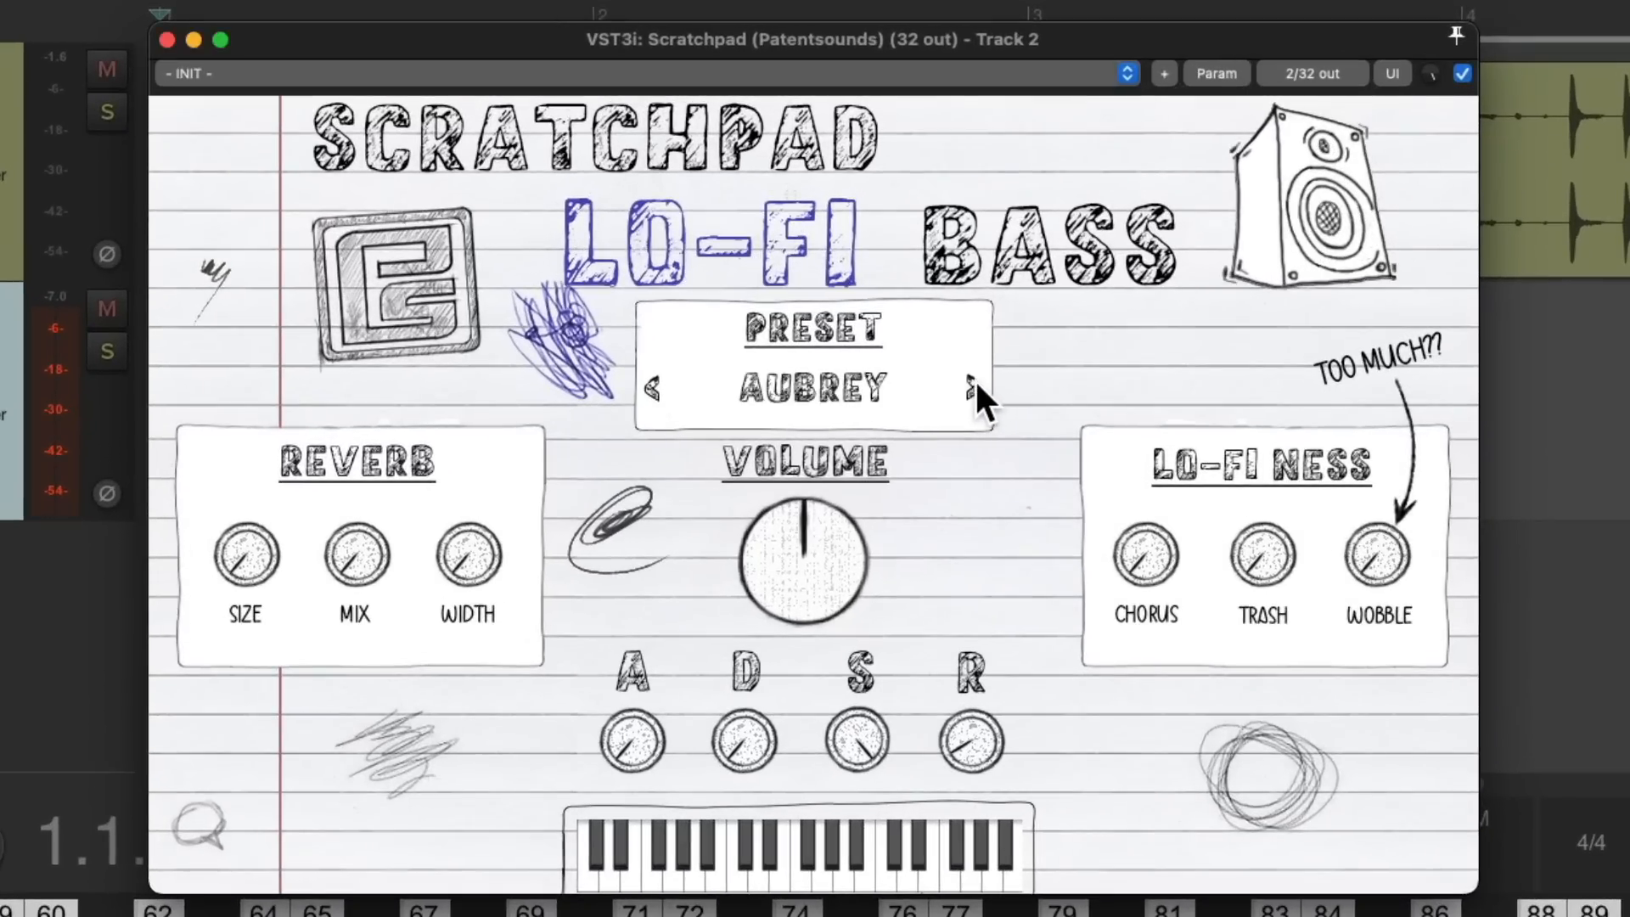
pyautogui.press('x')
pyautogui.press('c')
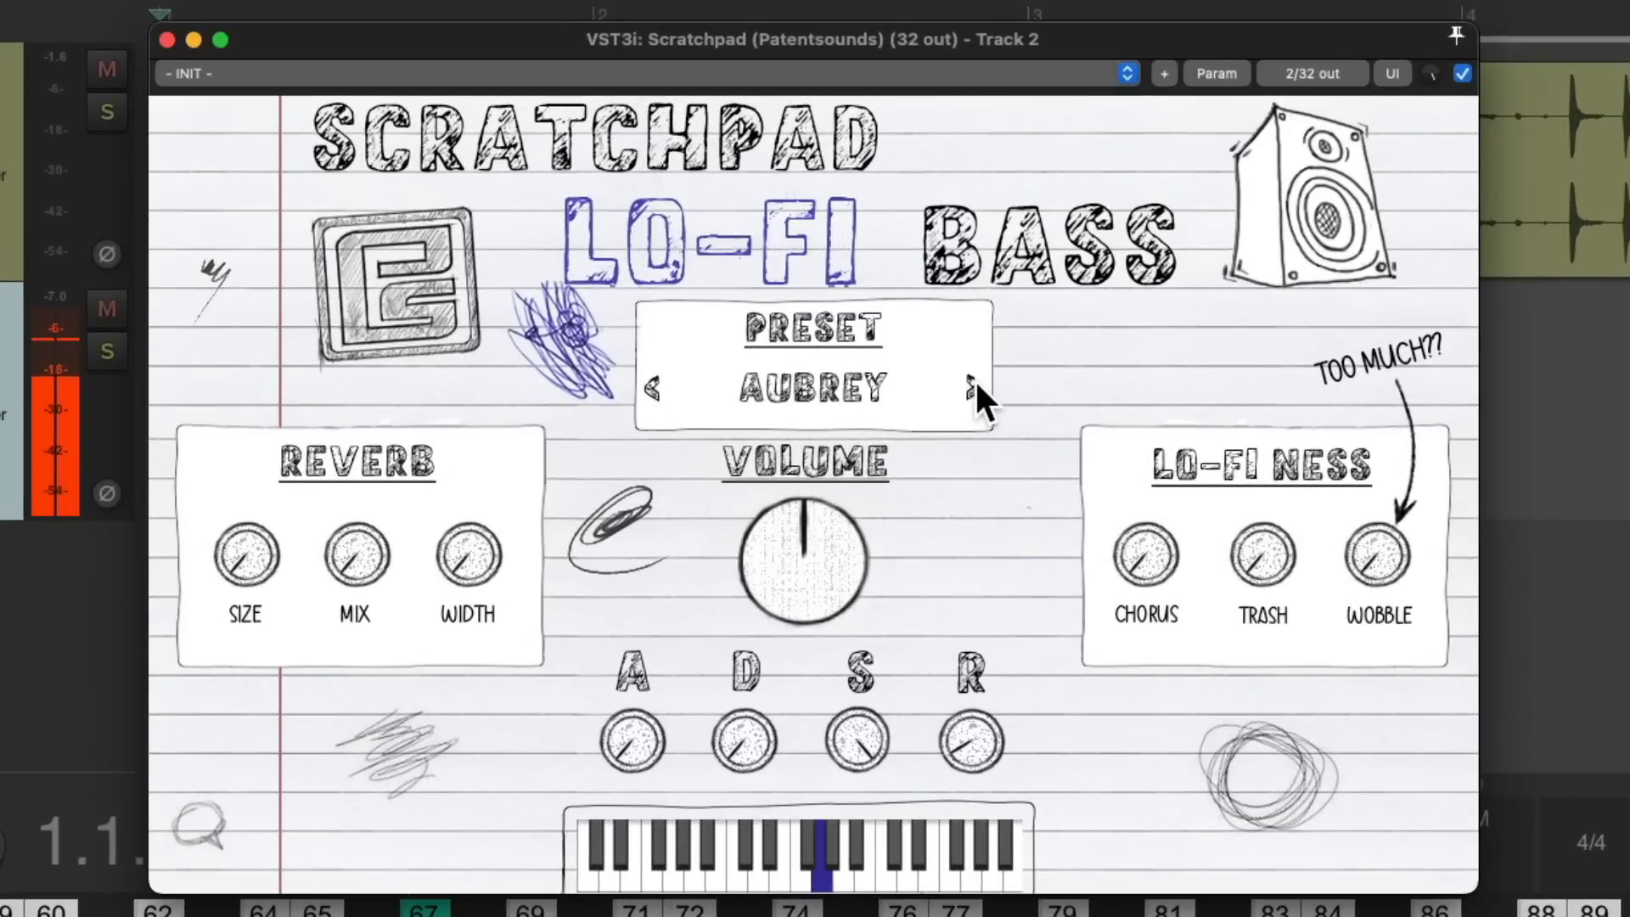
pyautogui.click(975, 382)
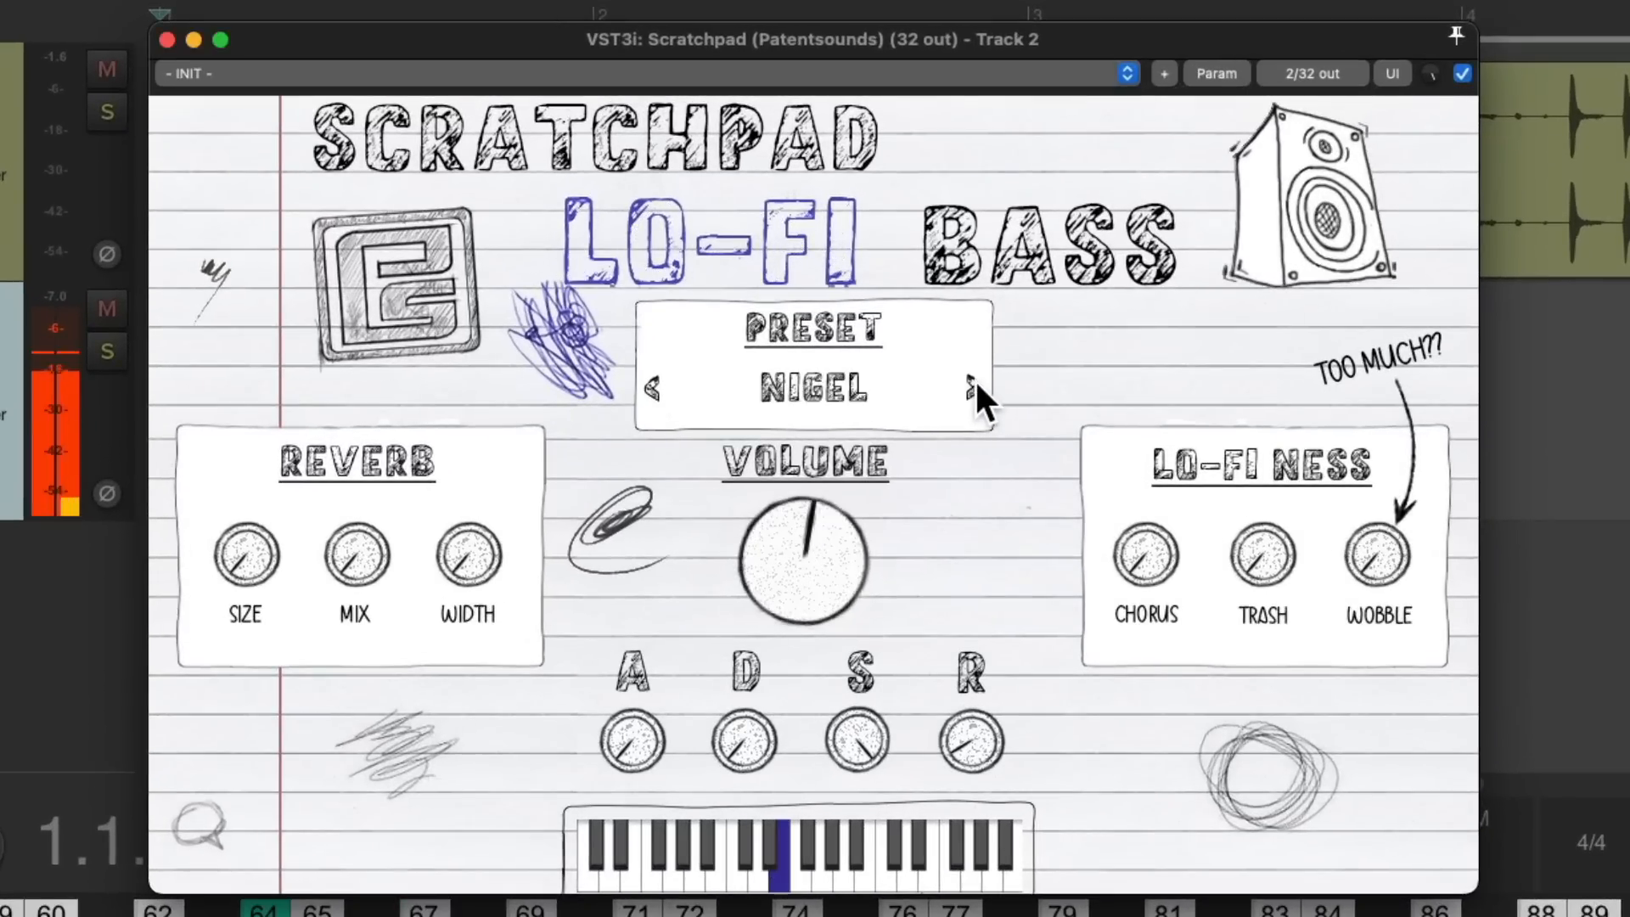
pyautogui.click(975, 382)
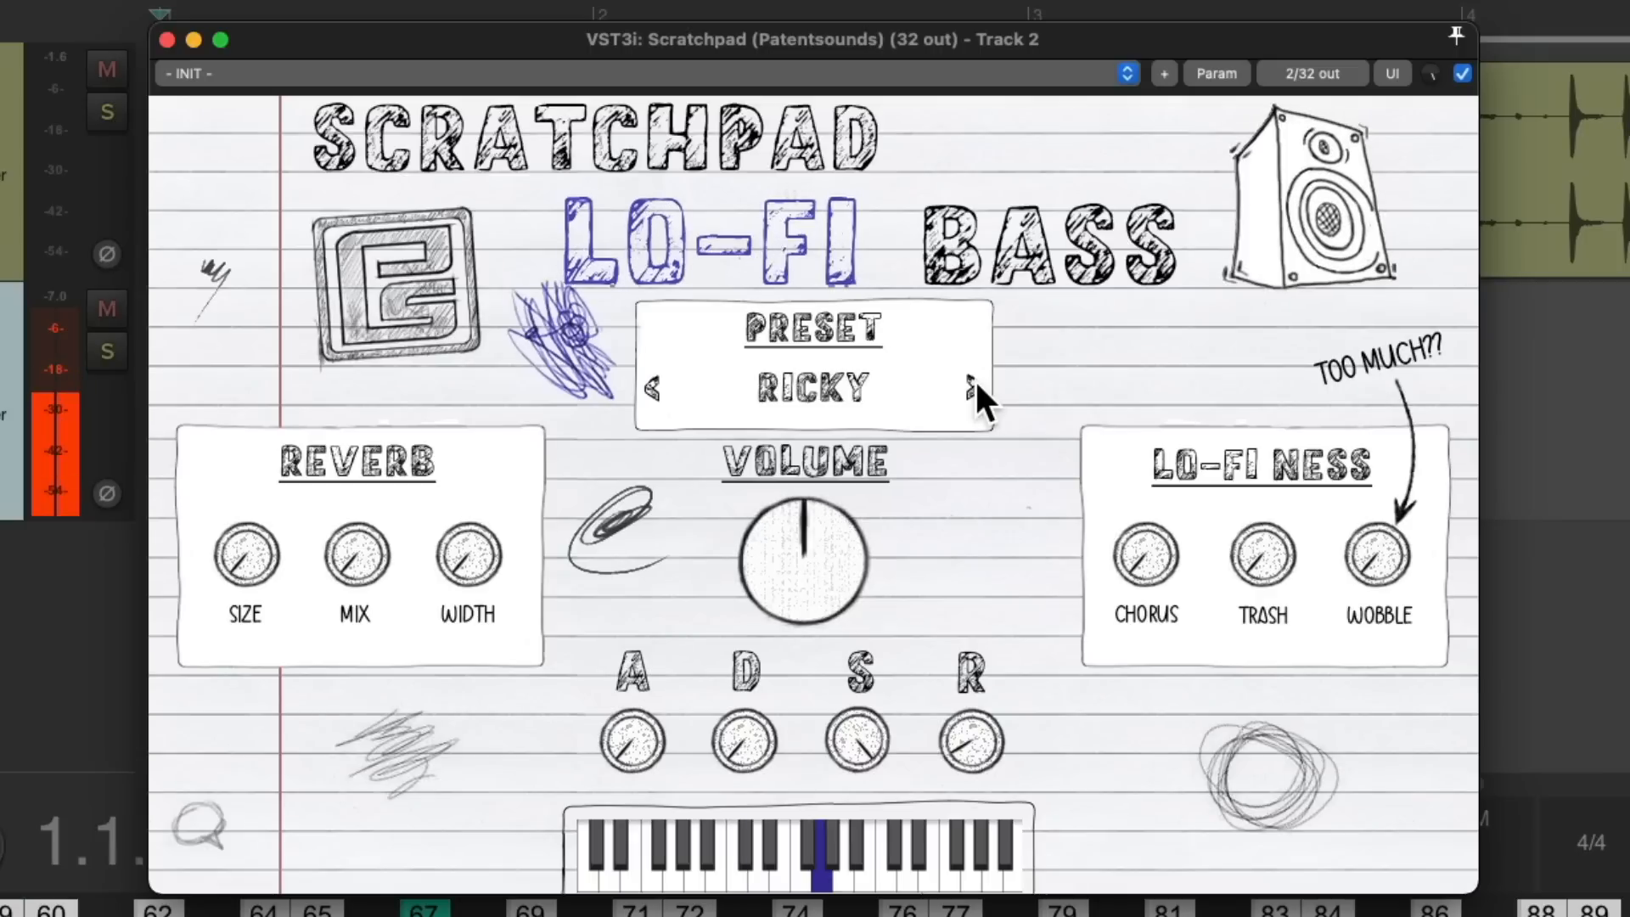
pyautogui.click(975, 382)
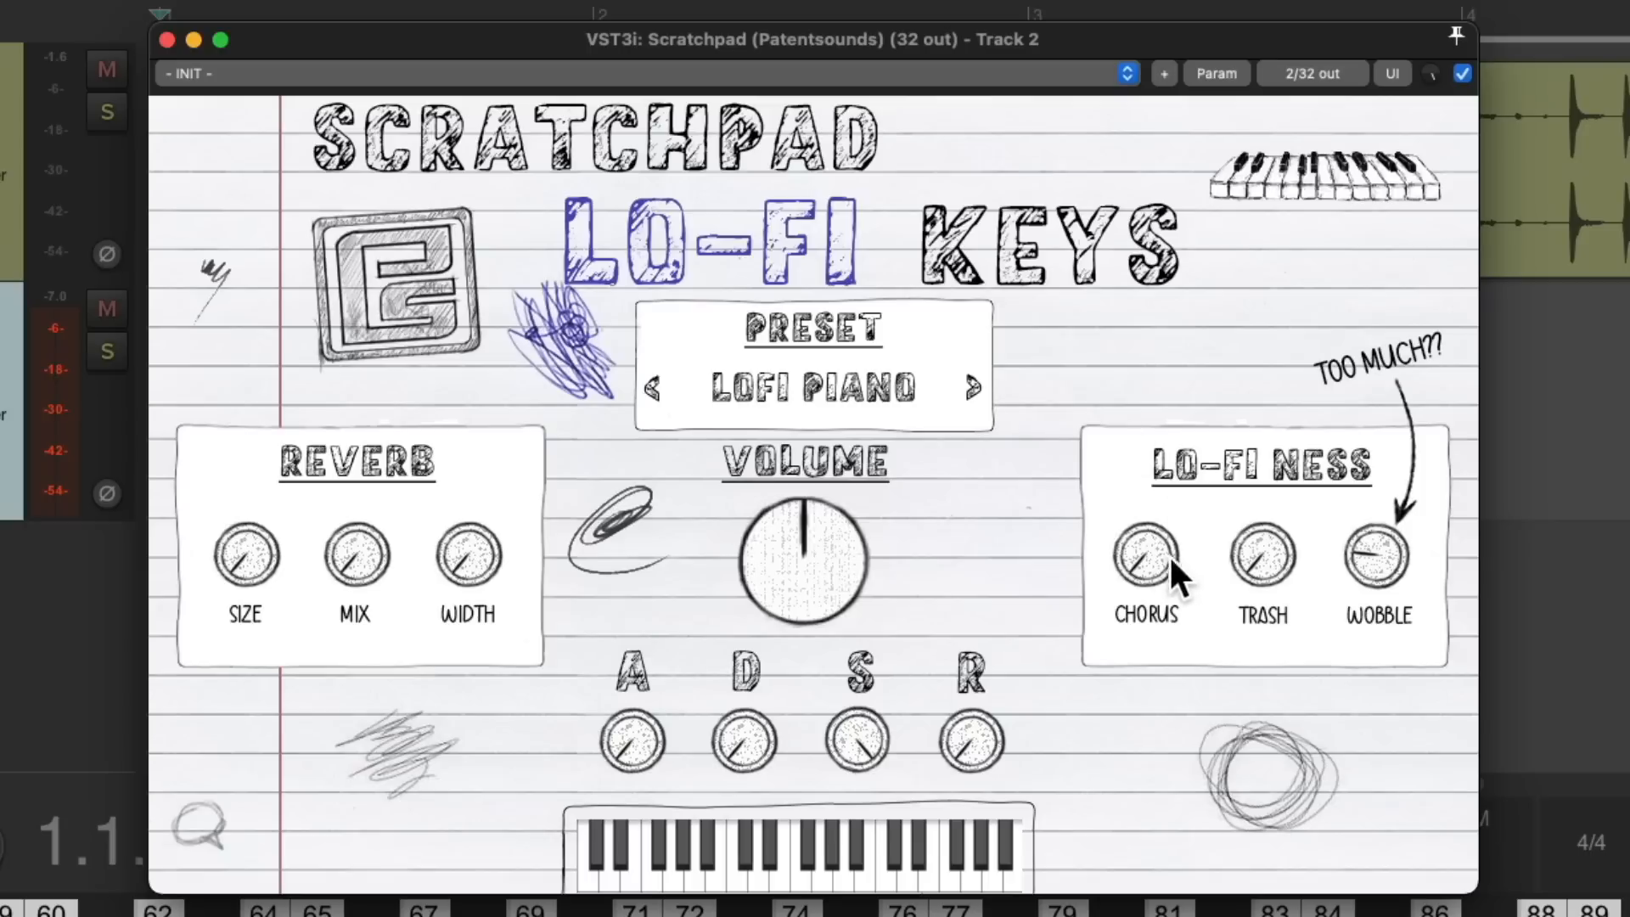
# - Raise the Lofi Piano preset's Chorus, Trash and Wobble amounts while playing notes to hear each effect
pyautogui.moveTo(1142, 525); pyautogui.dragTo(1138, 435)
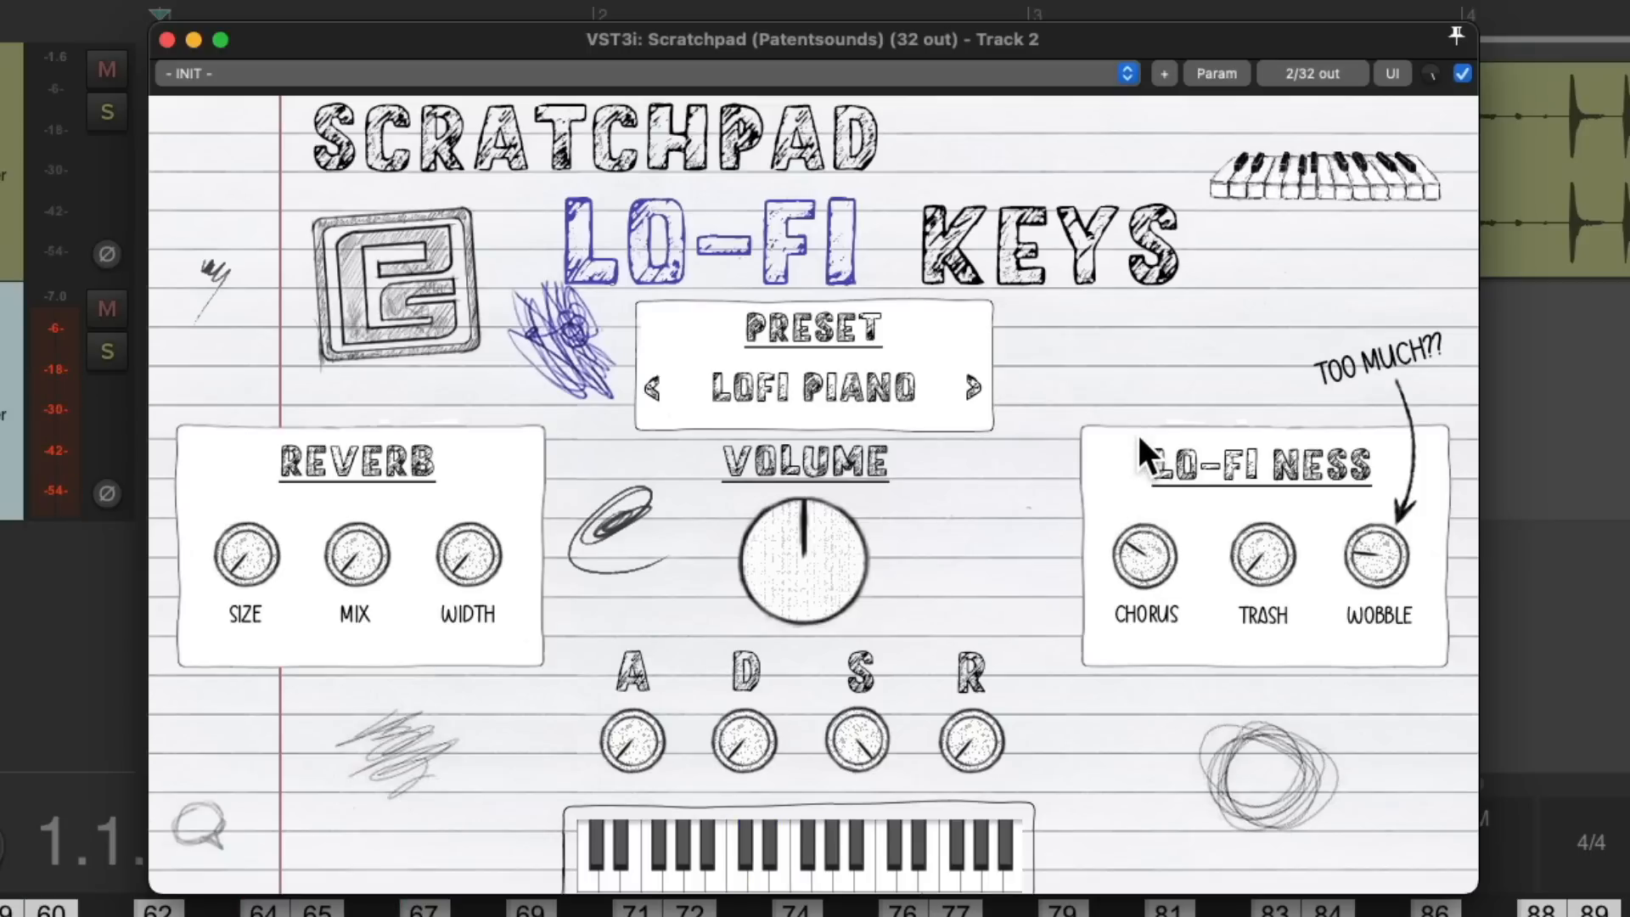
pyautogui.moveTo(1267, 553); pyautogui.dragTo(1261, 458)
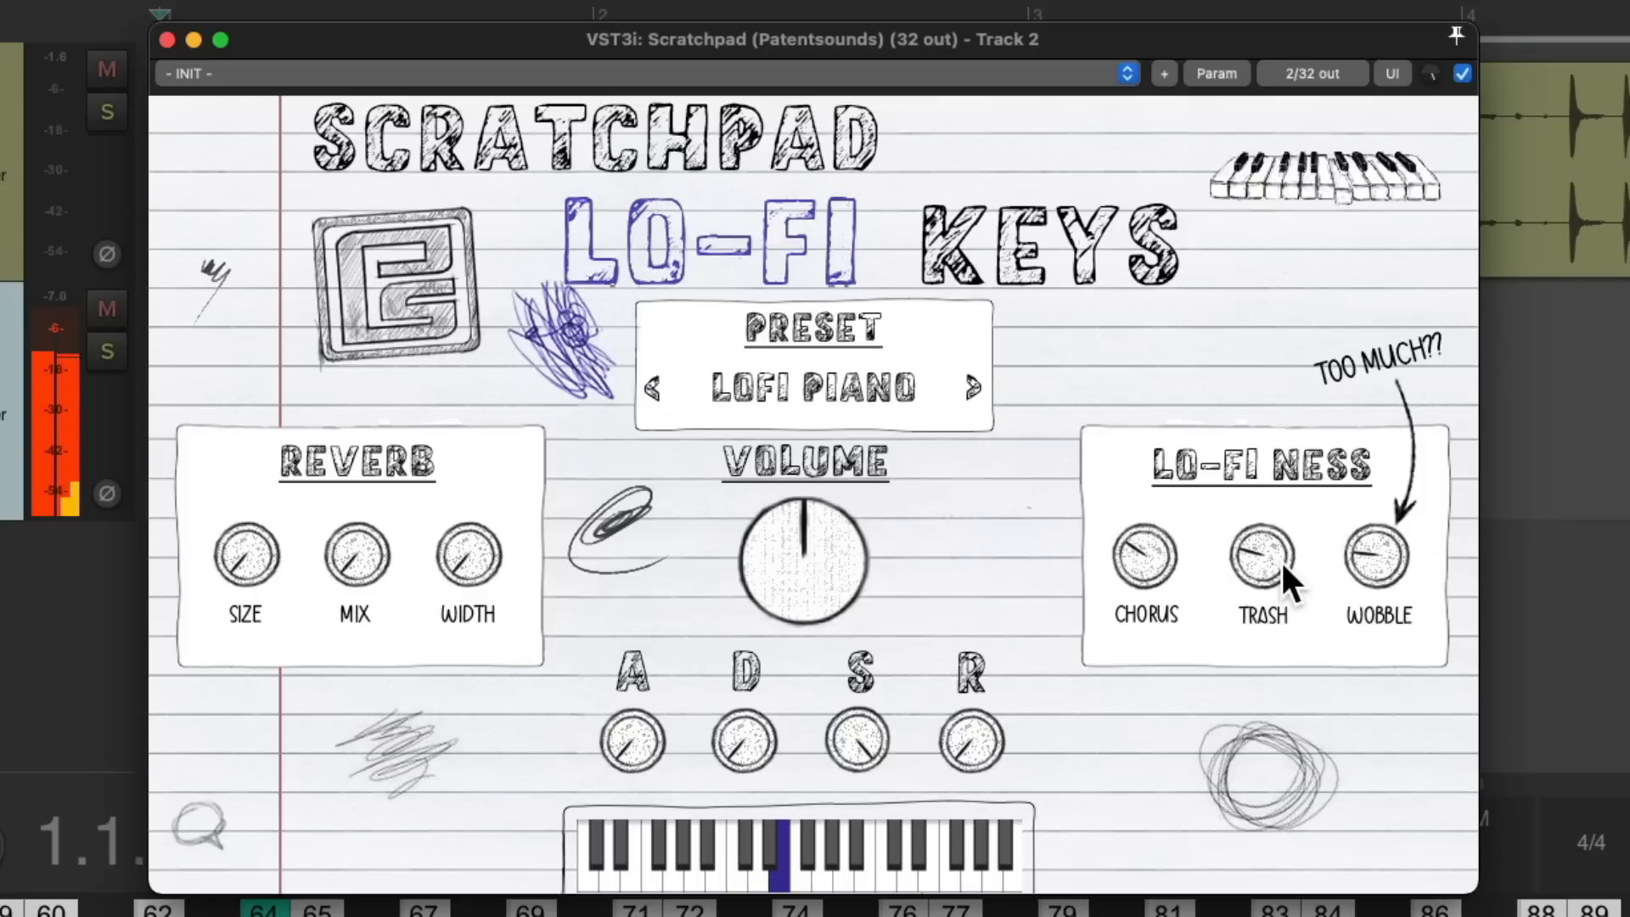
pyautogui.moveTo(1281, 559); pyautogui.dragTo(1265, 497)
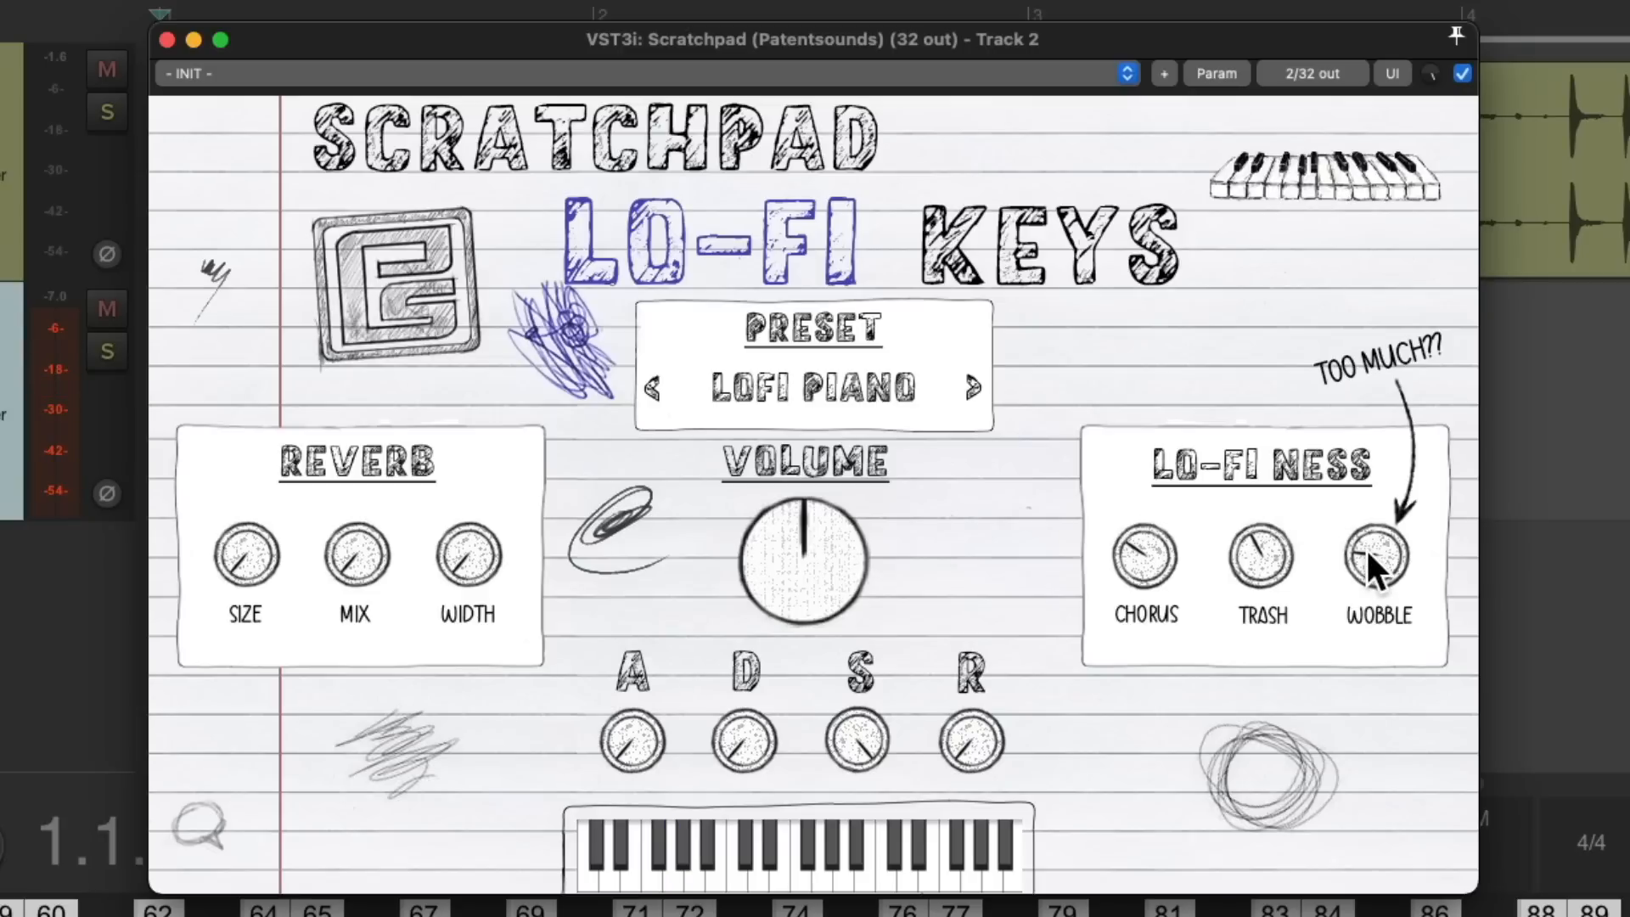
pyautogui.moveTo(1365, 542); pyautogui.dragTo(1366, 472)
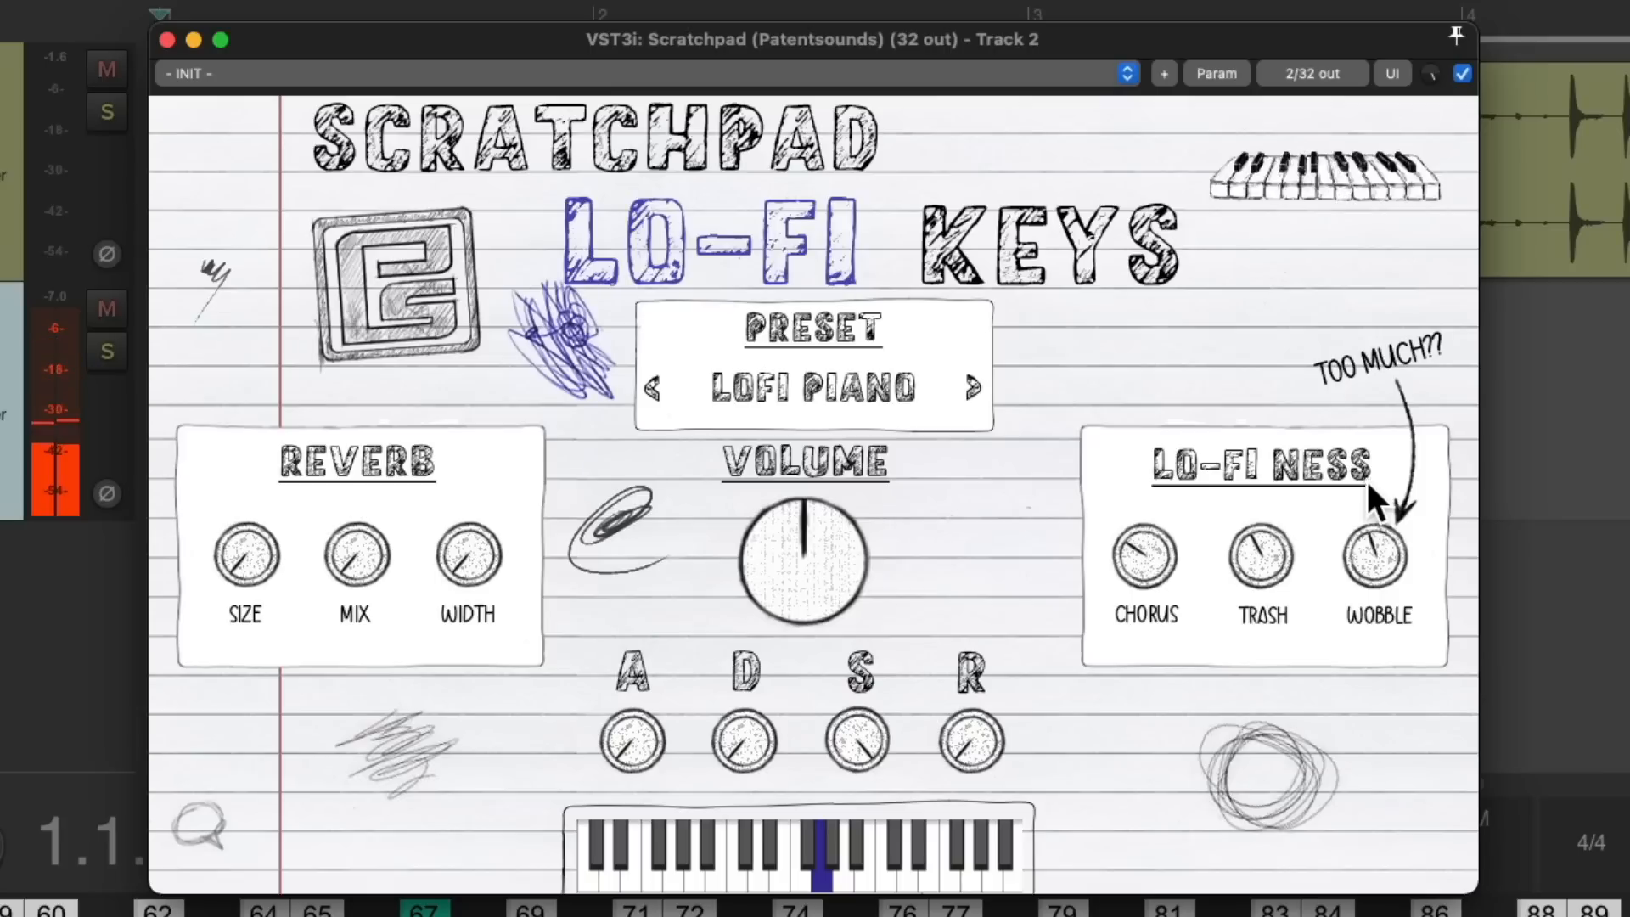
pyautogui.moveTo(1368, 536); pyautogui.dragTo(1365, 487)
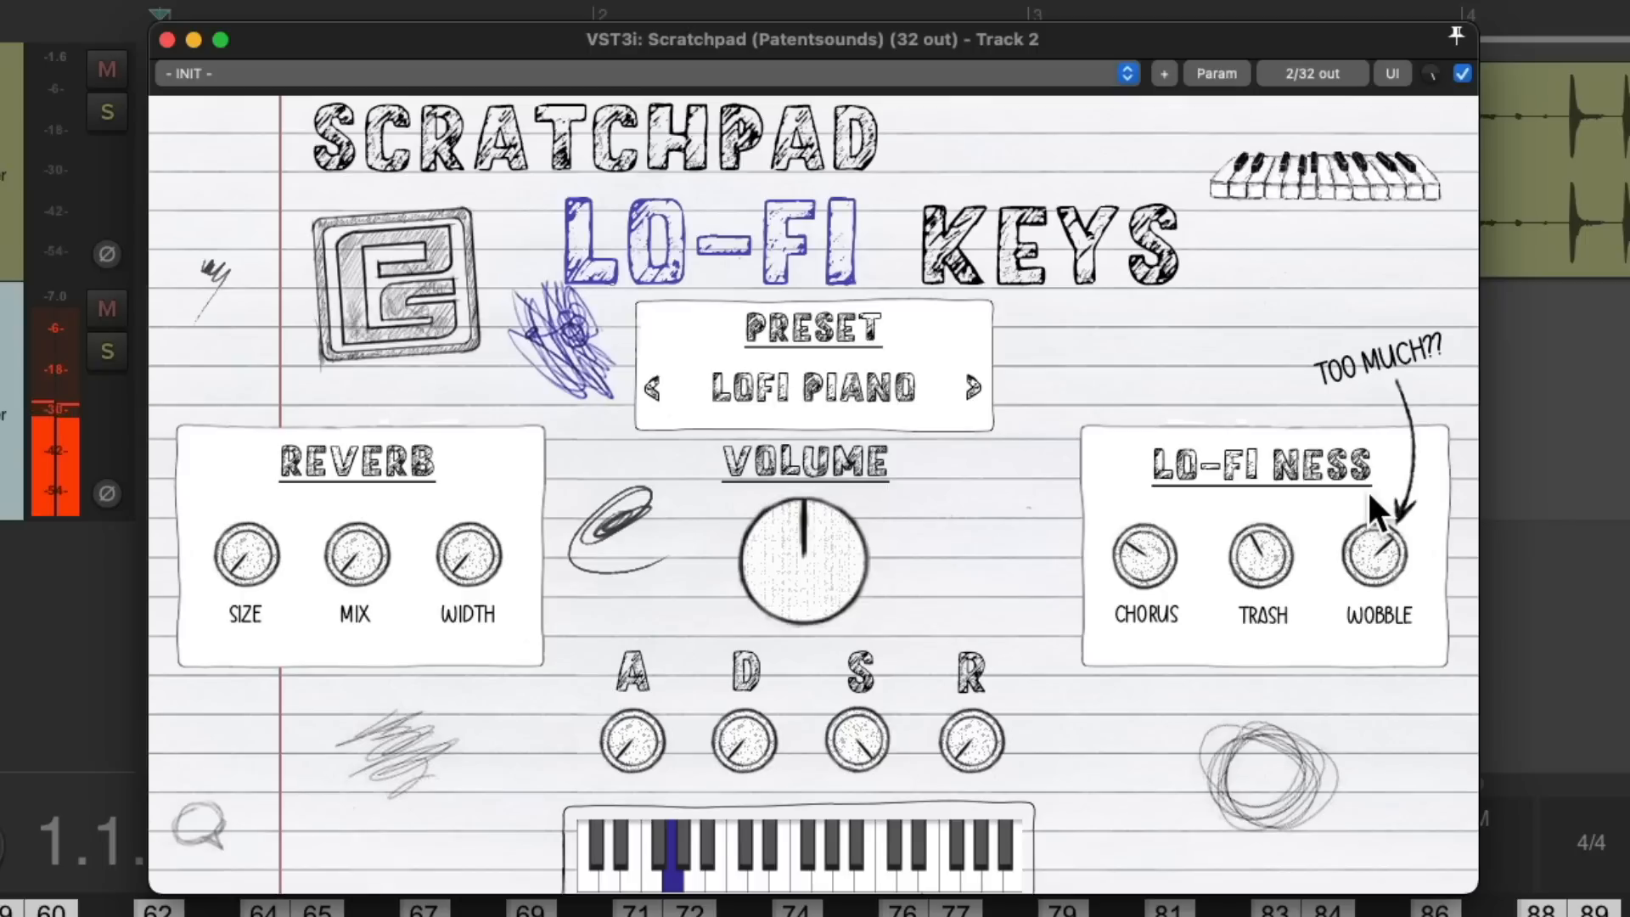
# - Audition the Pirate, Success and The City keys presets
pyautogui.click(970, 383)
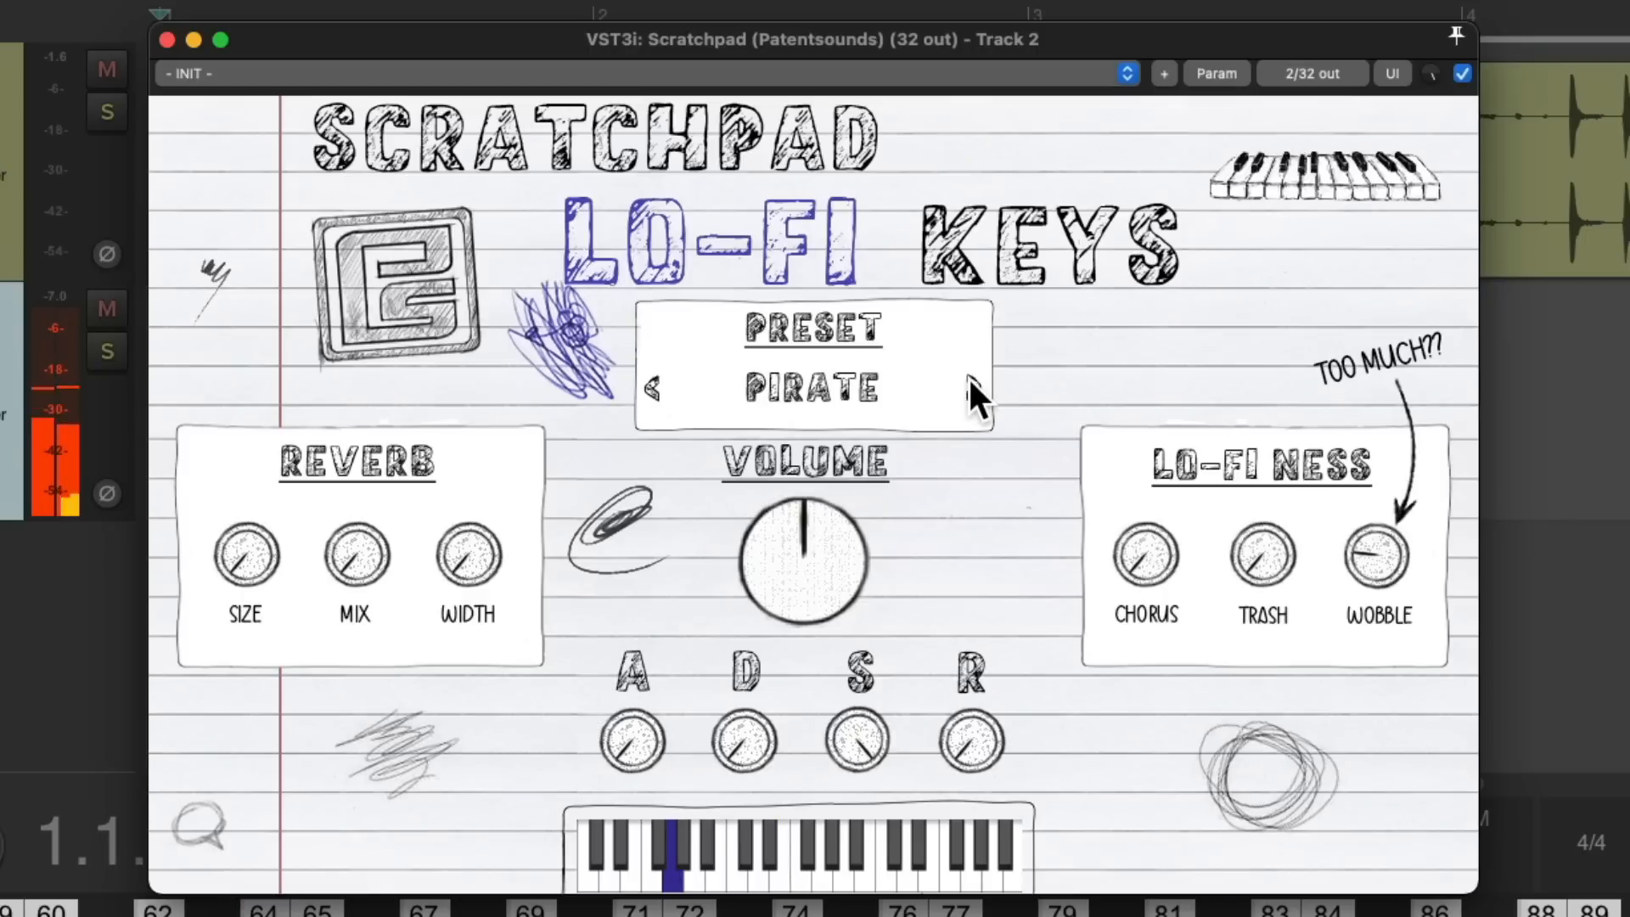
pyautogui.click(971, 384)
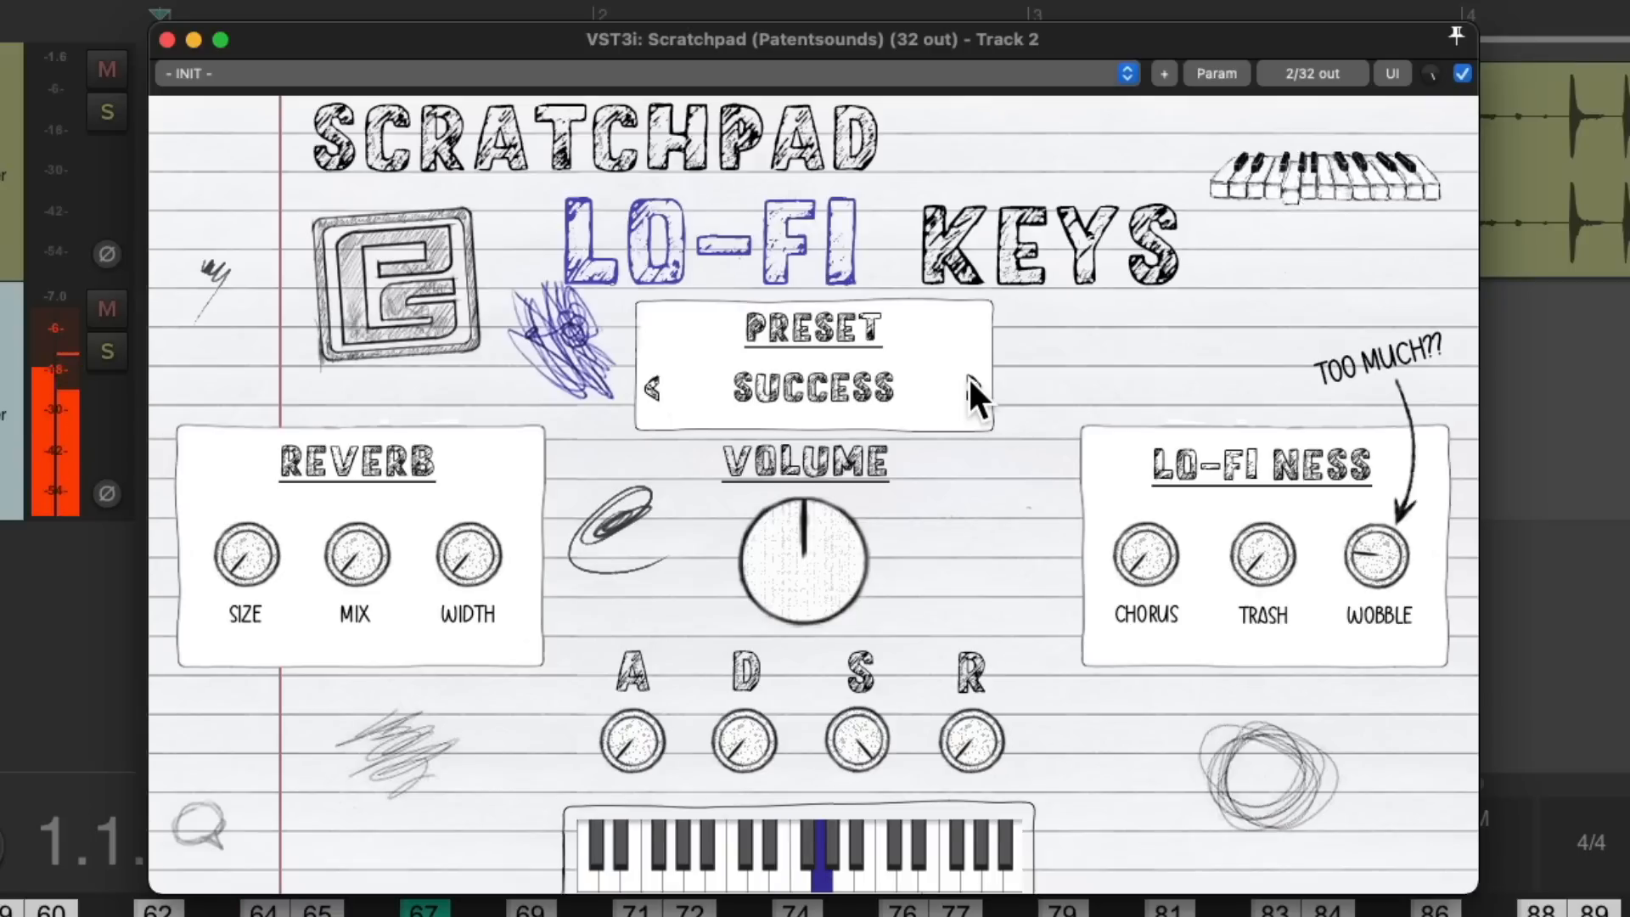
pyautogui.click(971, 384)
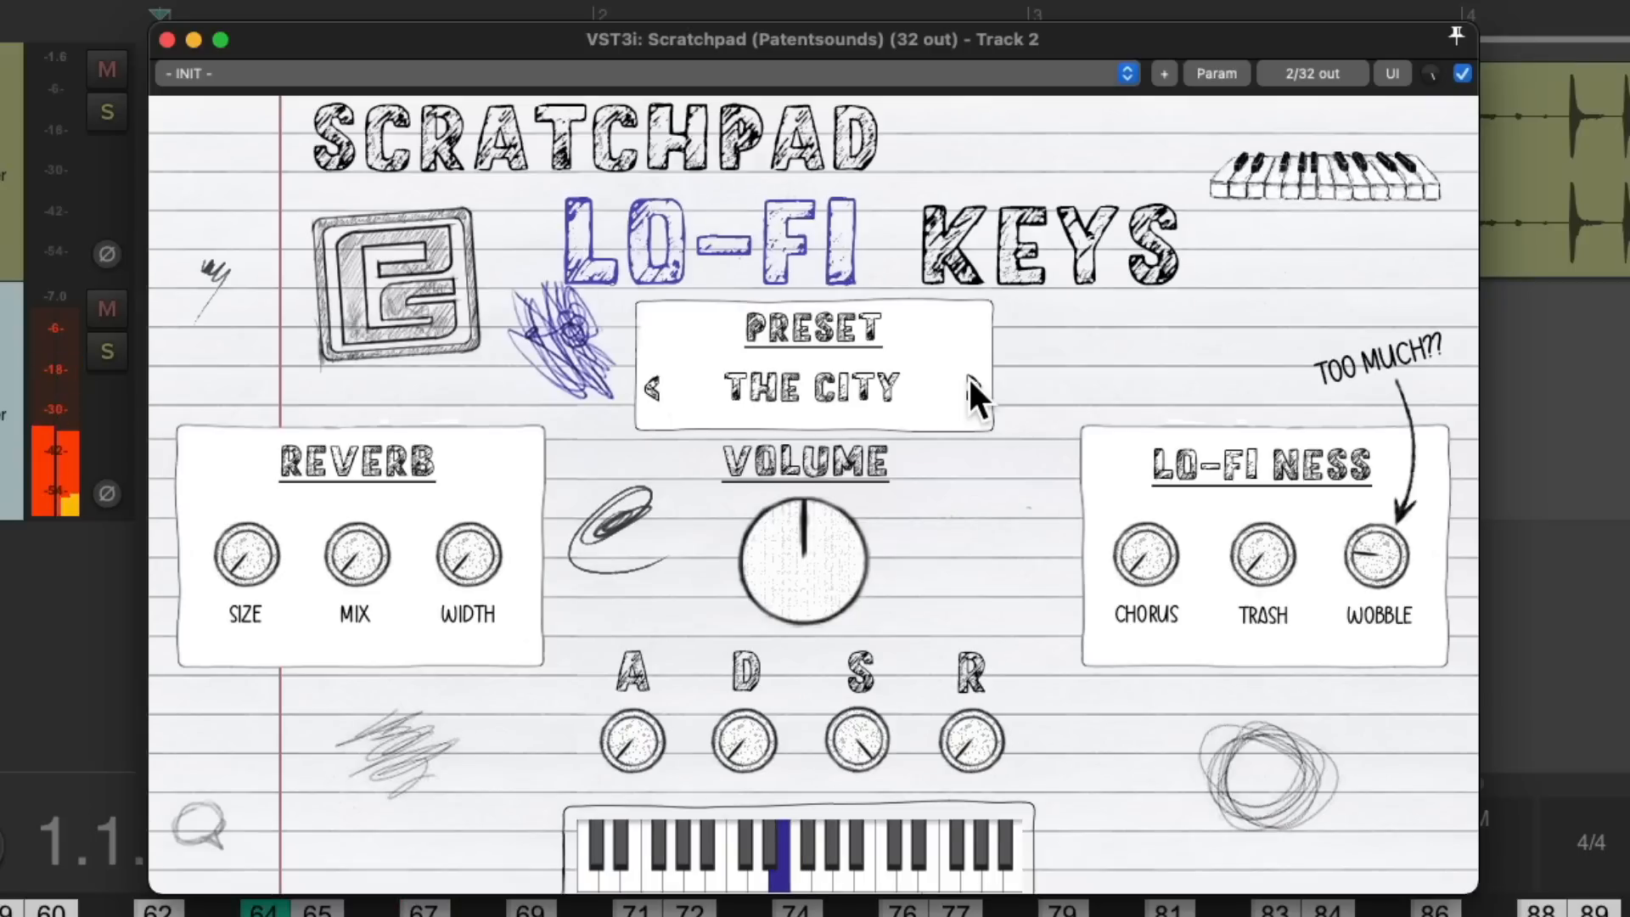
# - Audition the Cynthia, Flute, The Way and Witcher leads presets
pyautogui.click(970, 384)
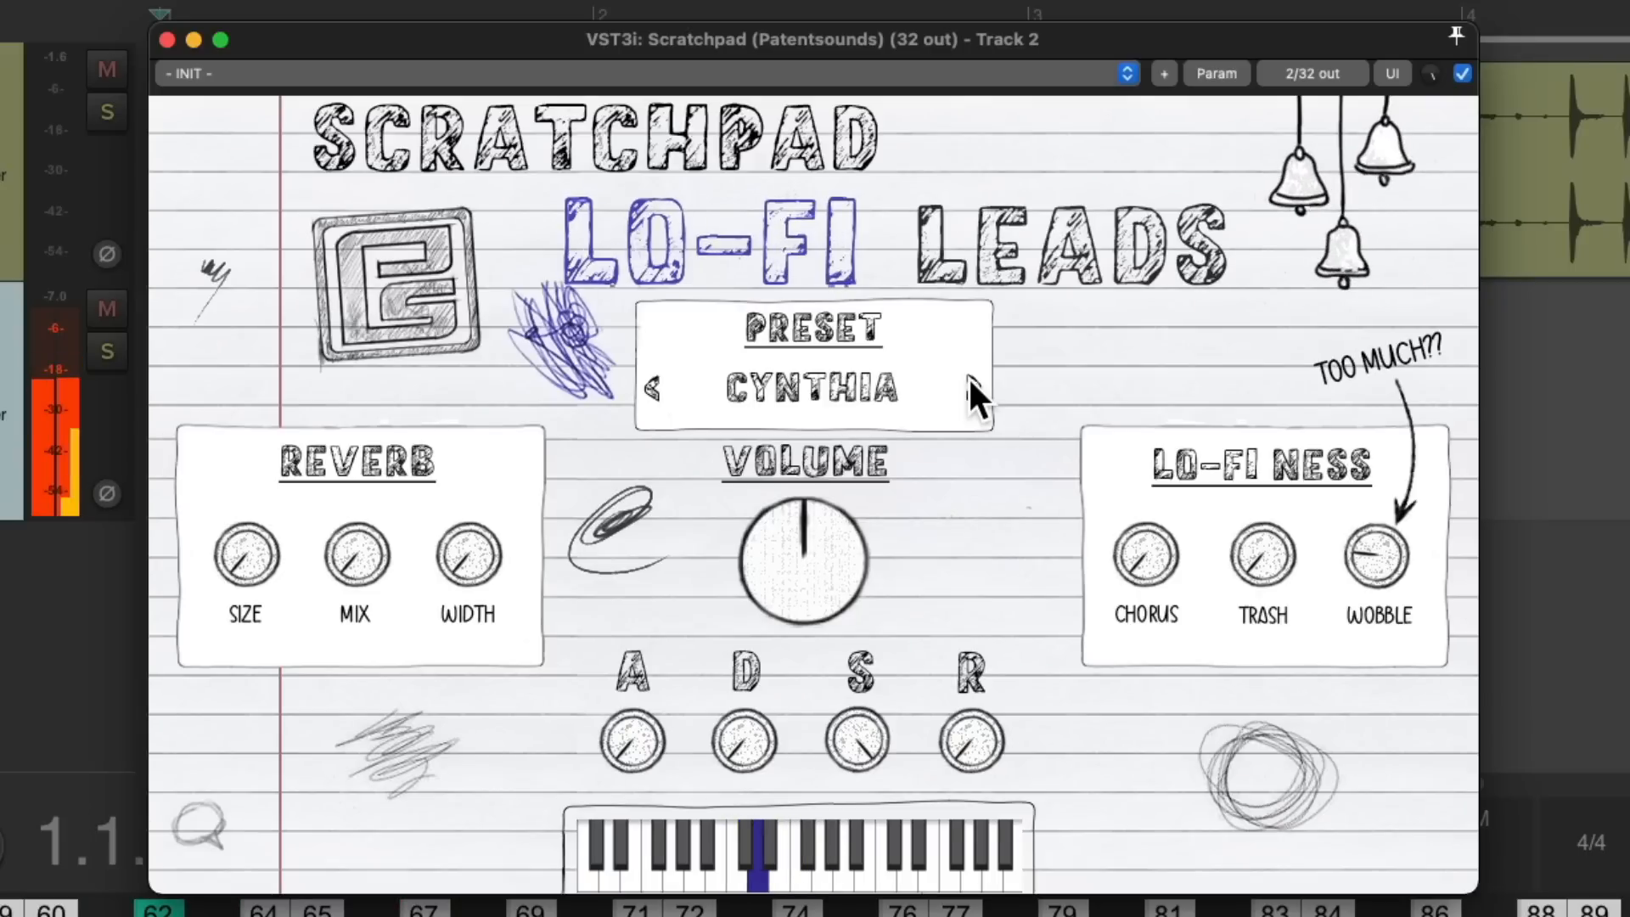
pyautogui.click(970, 384)
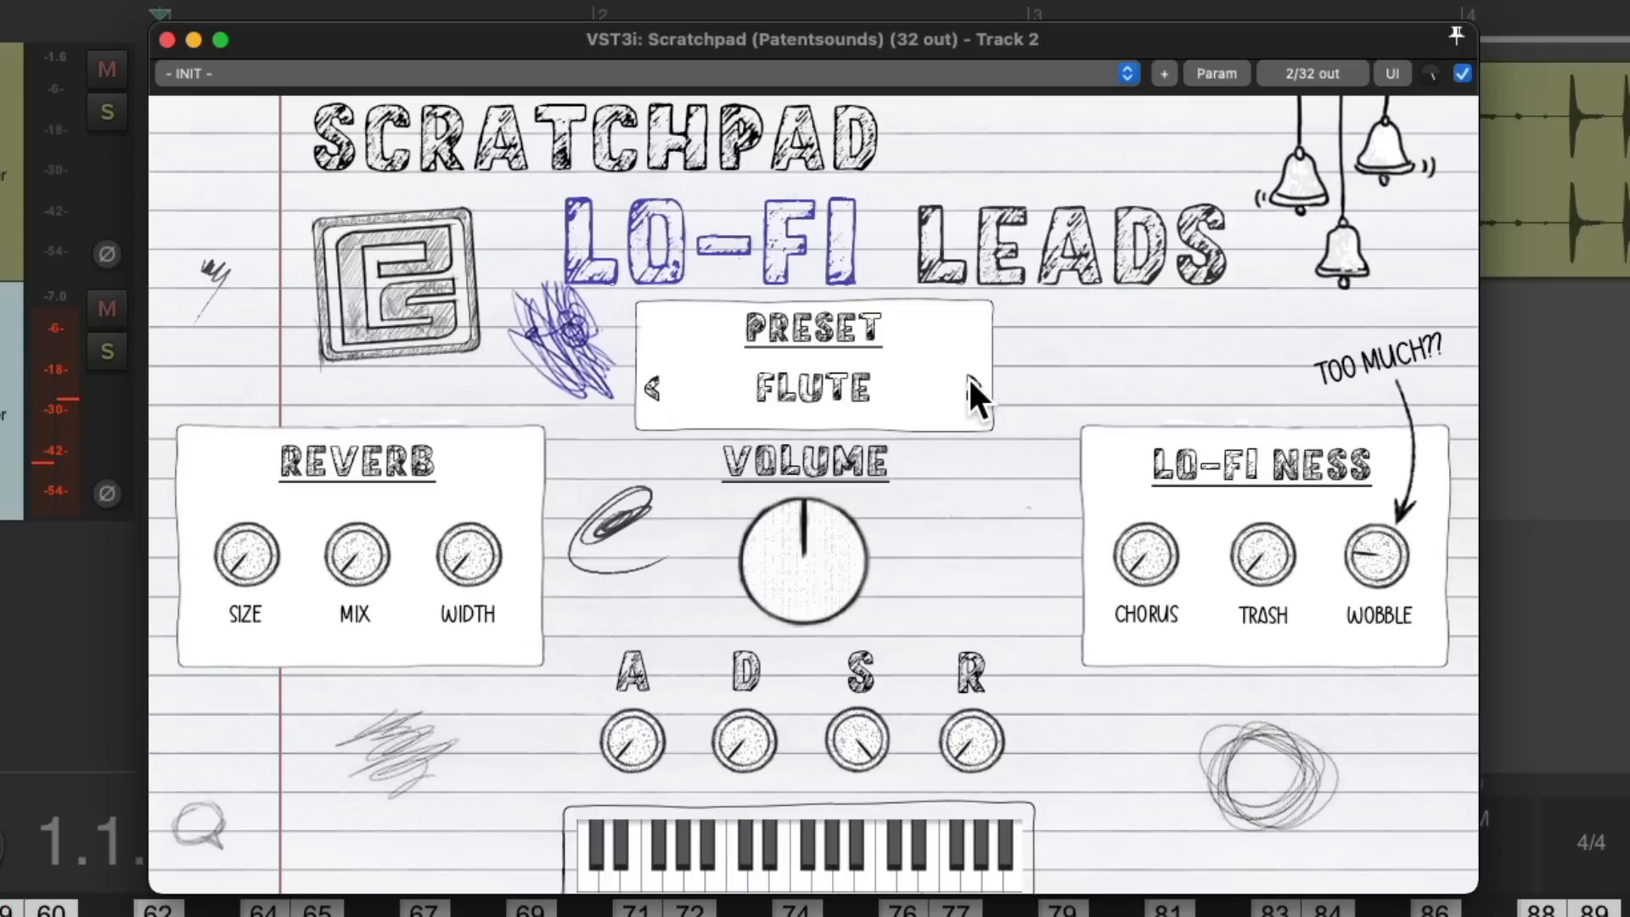
pyautogui.click(971, 384)
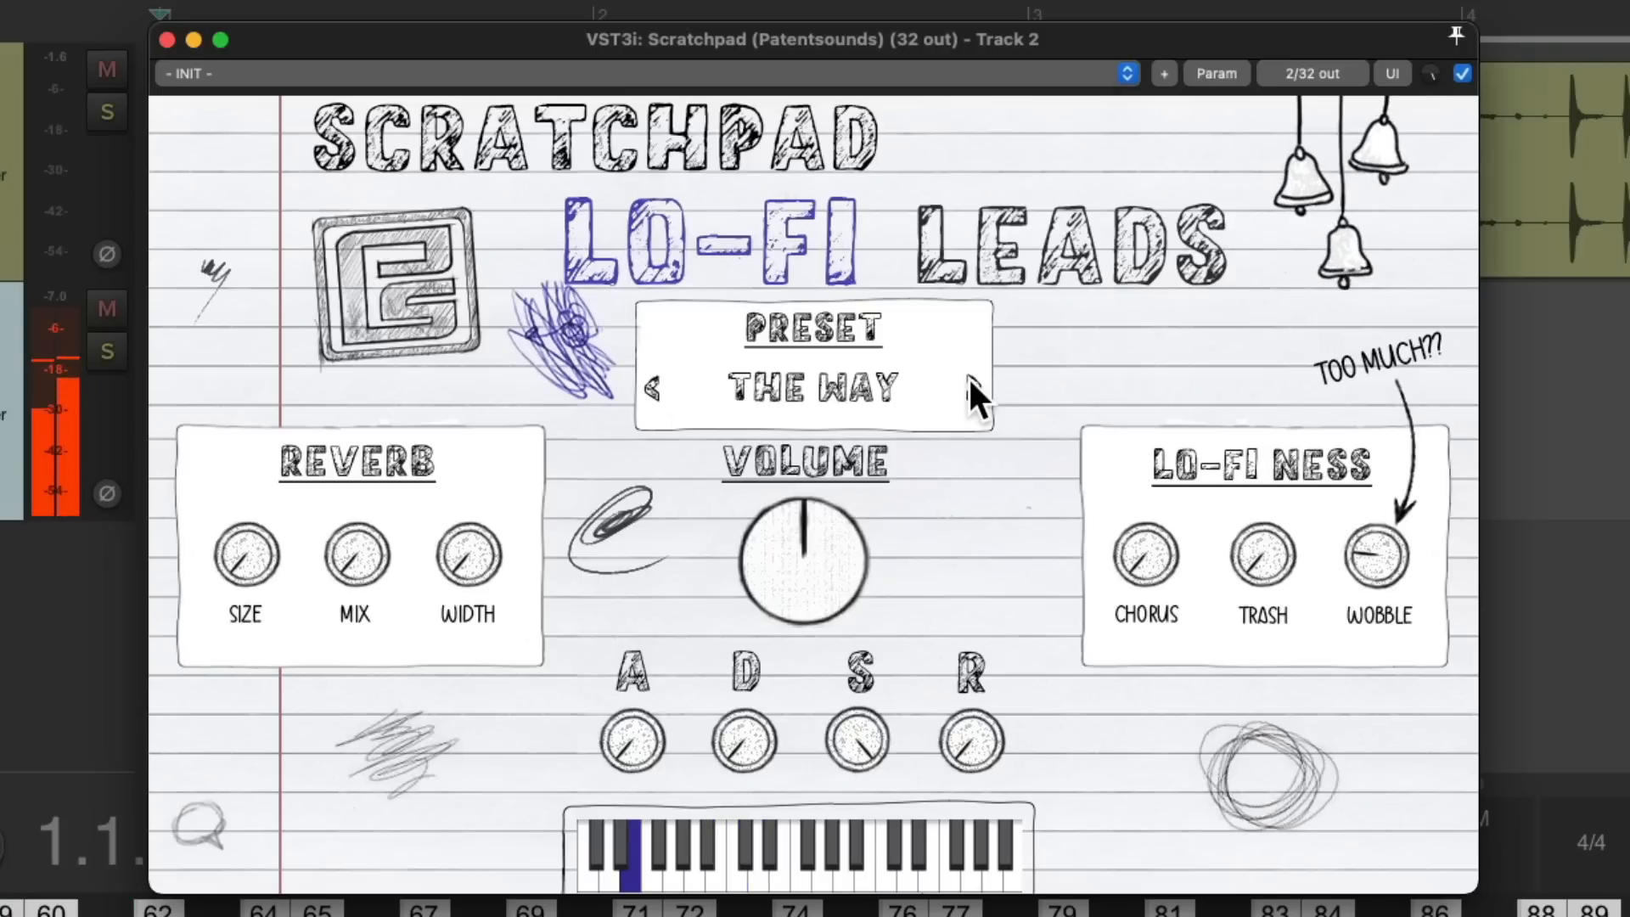
pyautogui.click(970, 386)
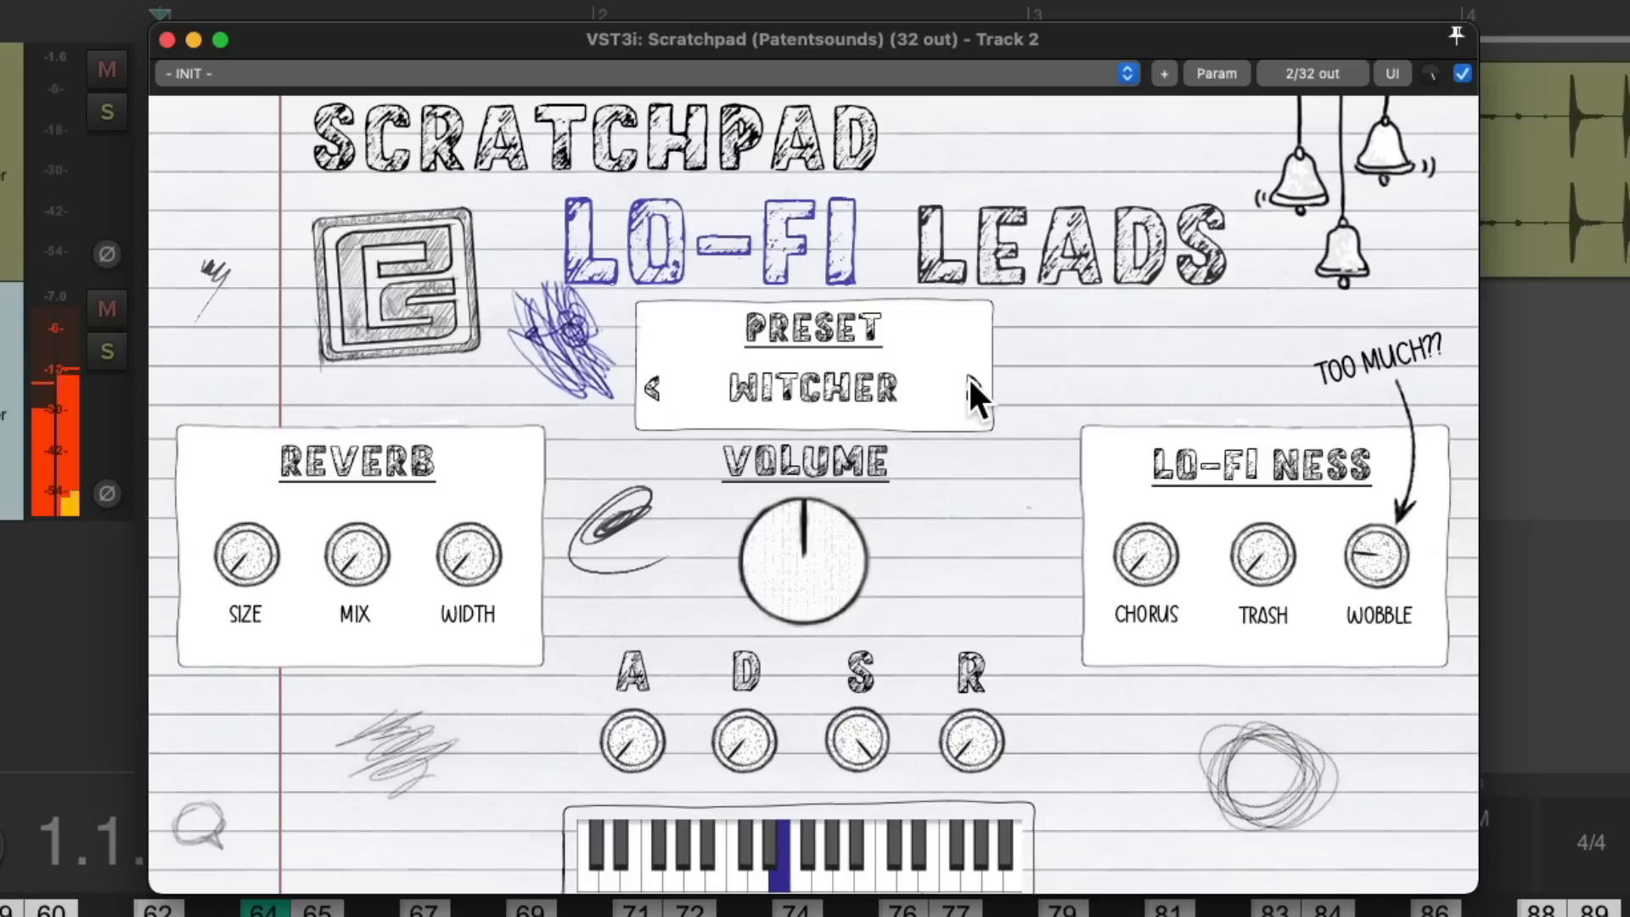
# - Audition the Adderall, Lilly, Outside and Sombre pad presets
pyautogui.click(971, 383)
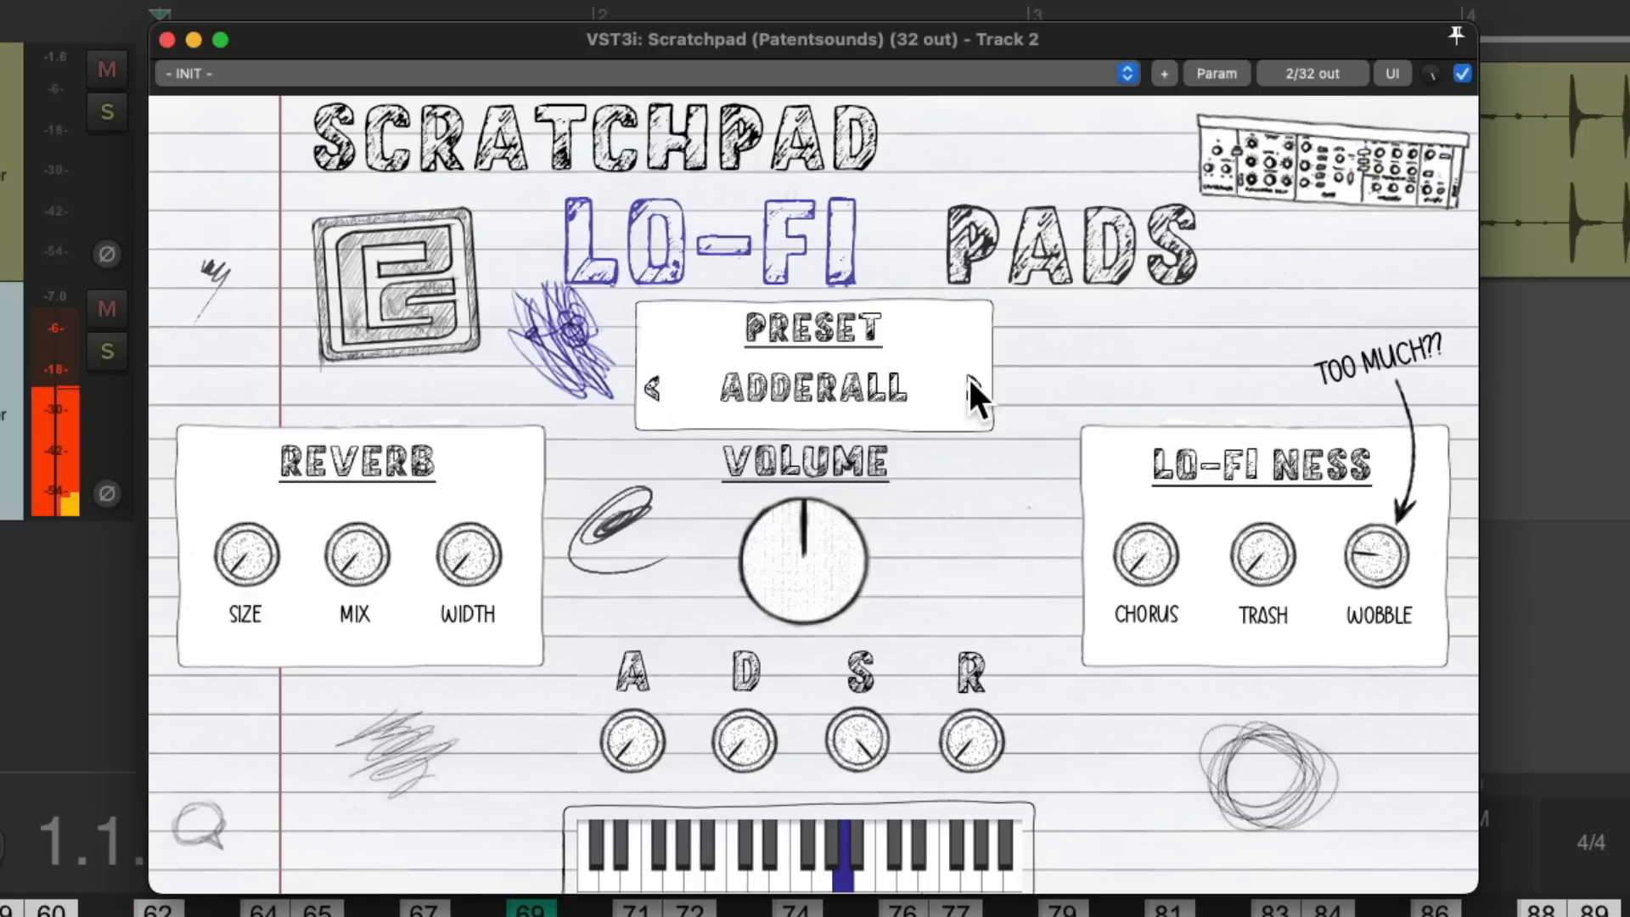
pyautogui.click(970, 384)
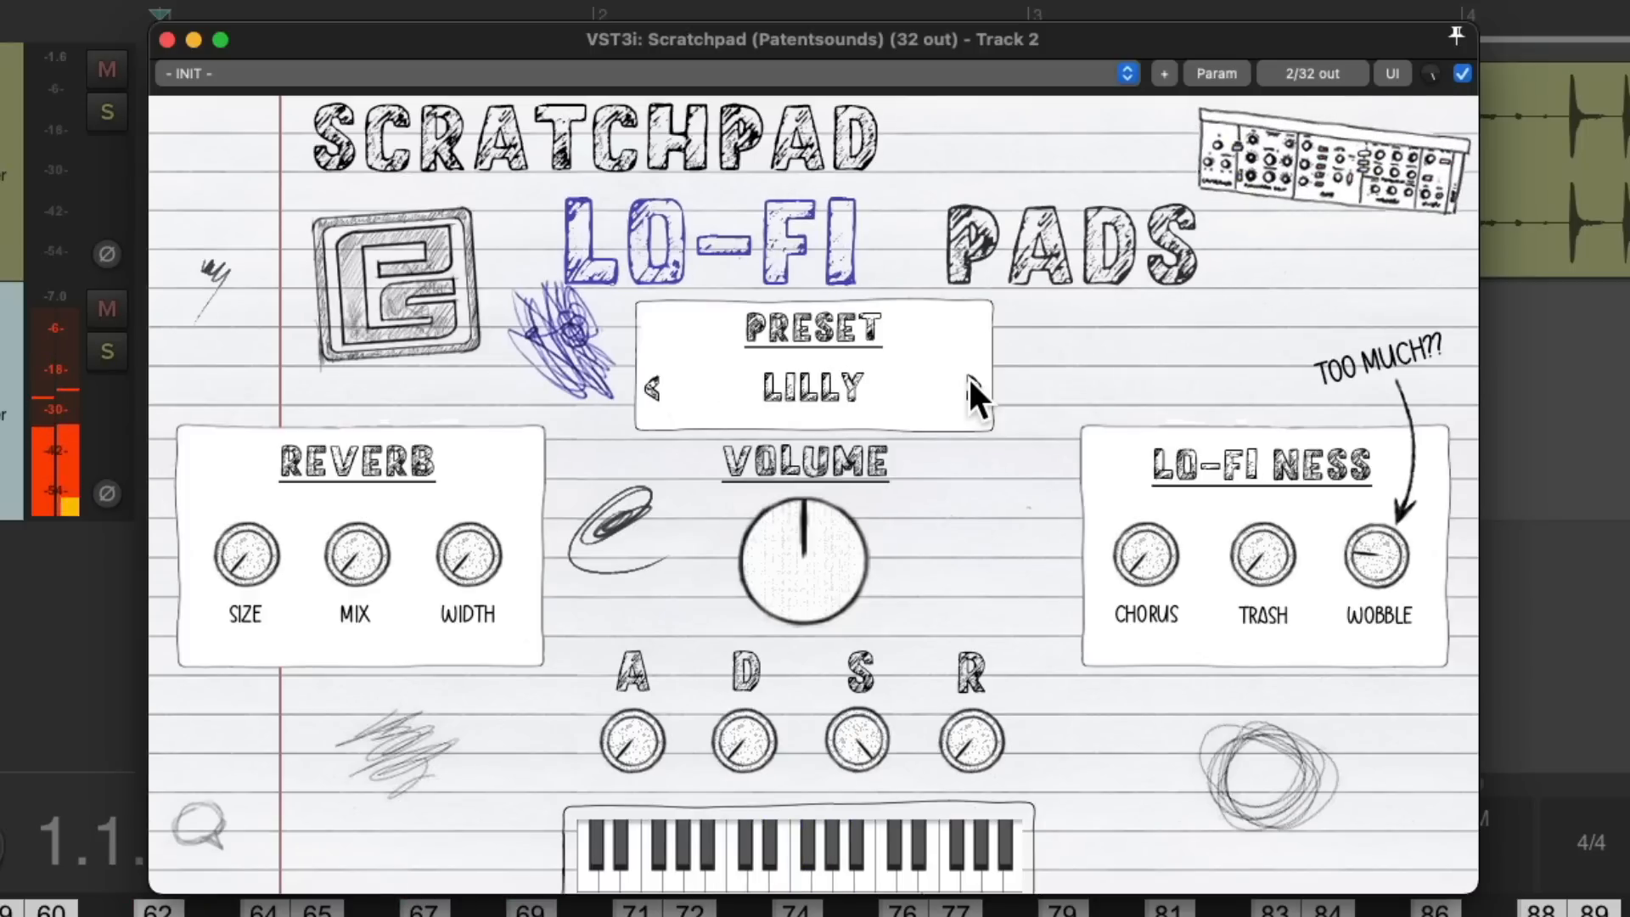
pyautogui.click(972, 389)
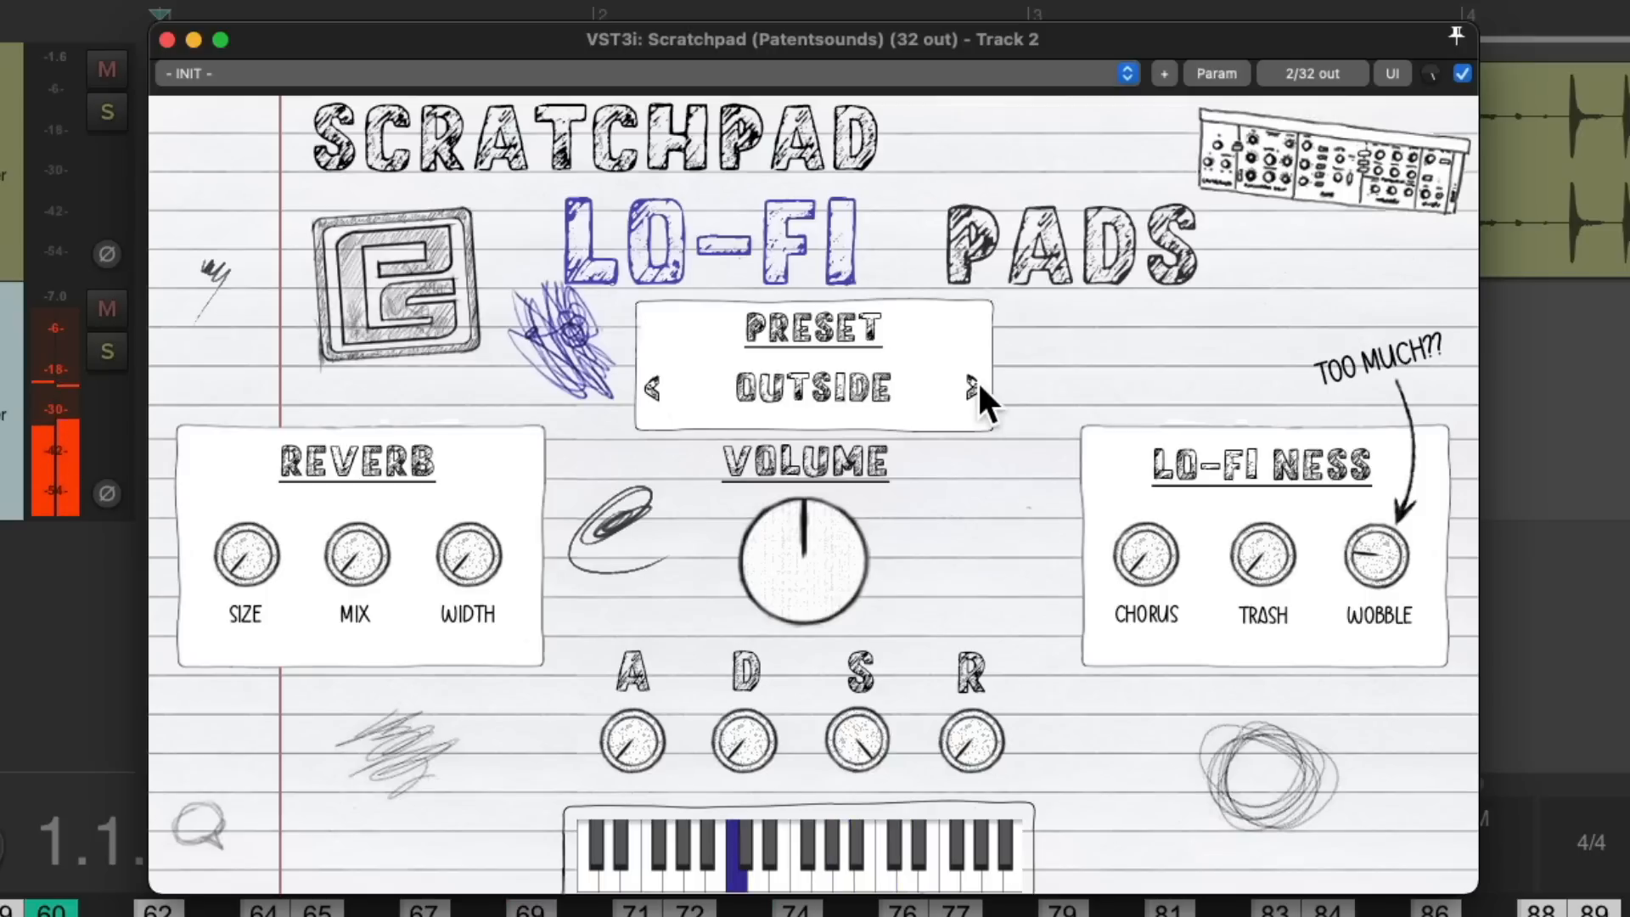
pyautogui.click(972, 389)
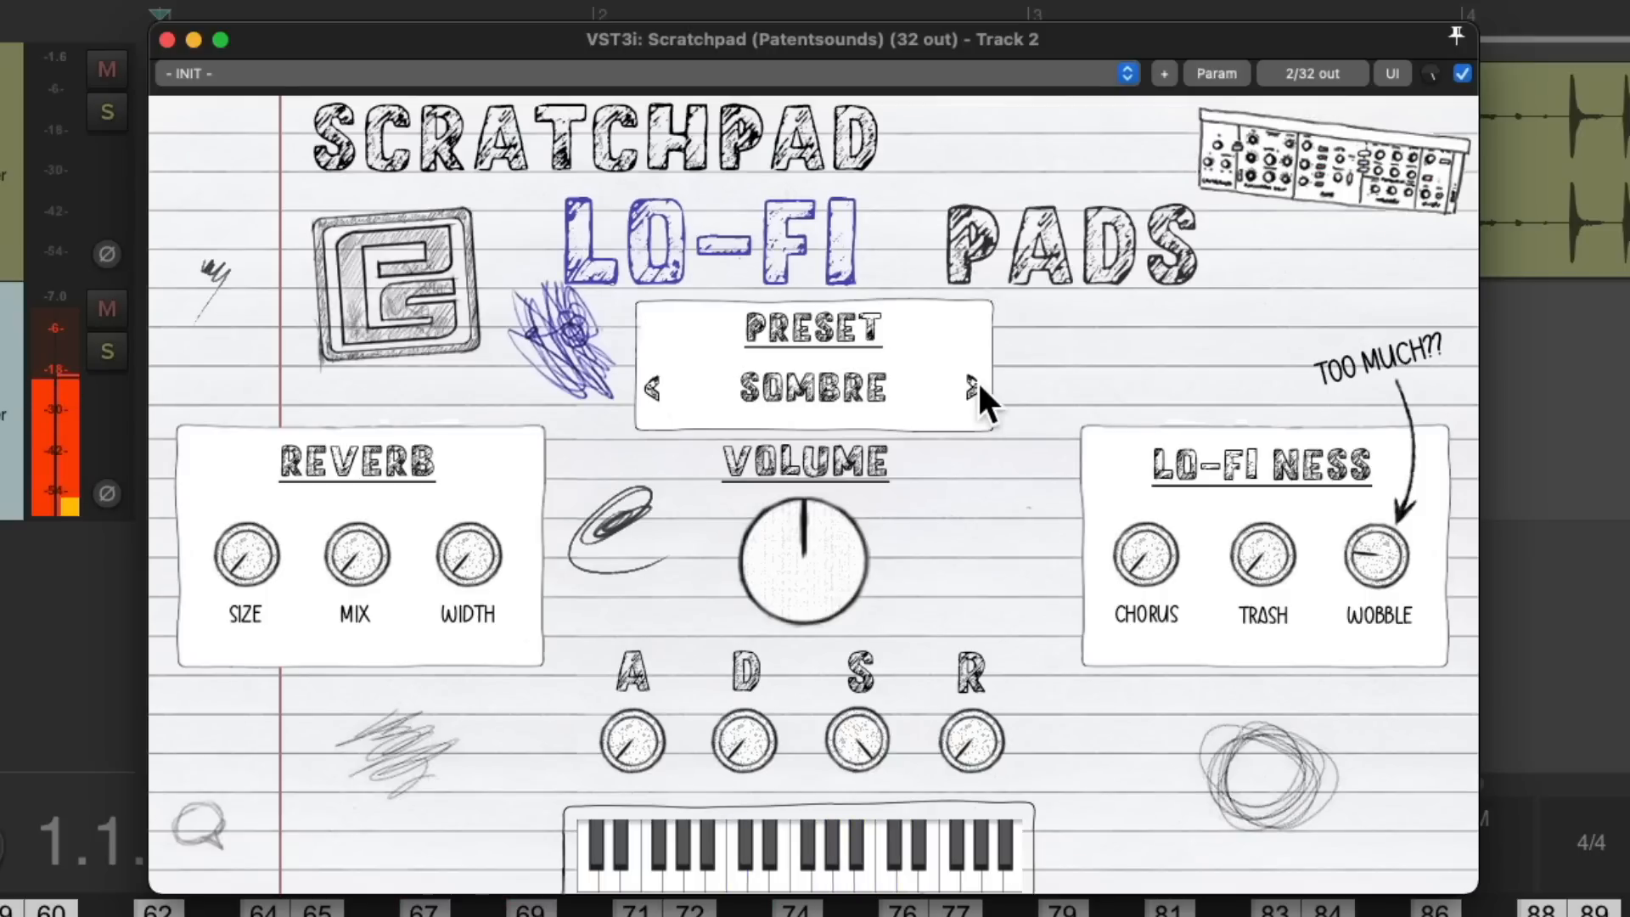
# - Switch to the Textures preset, raise its Tape, Rain and Vinyl amounts partway, and return to the presets
pyautogui.click(973, 389)
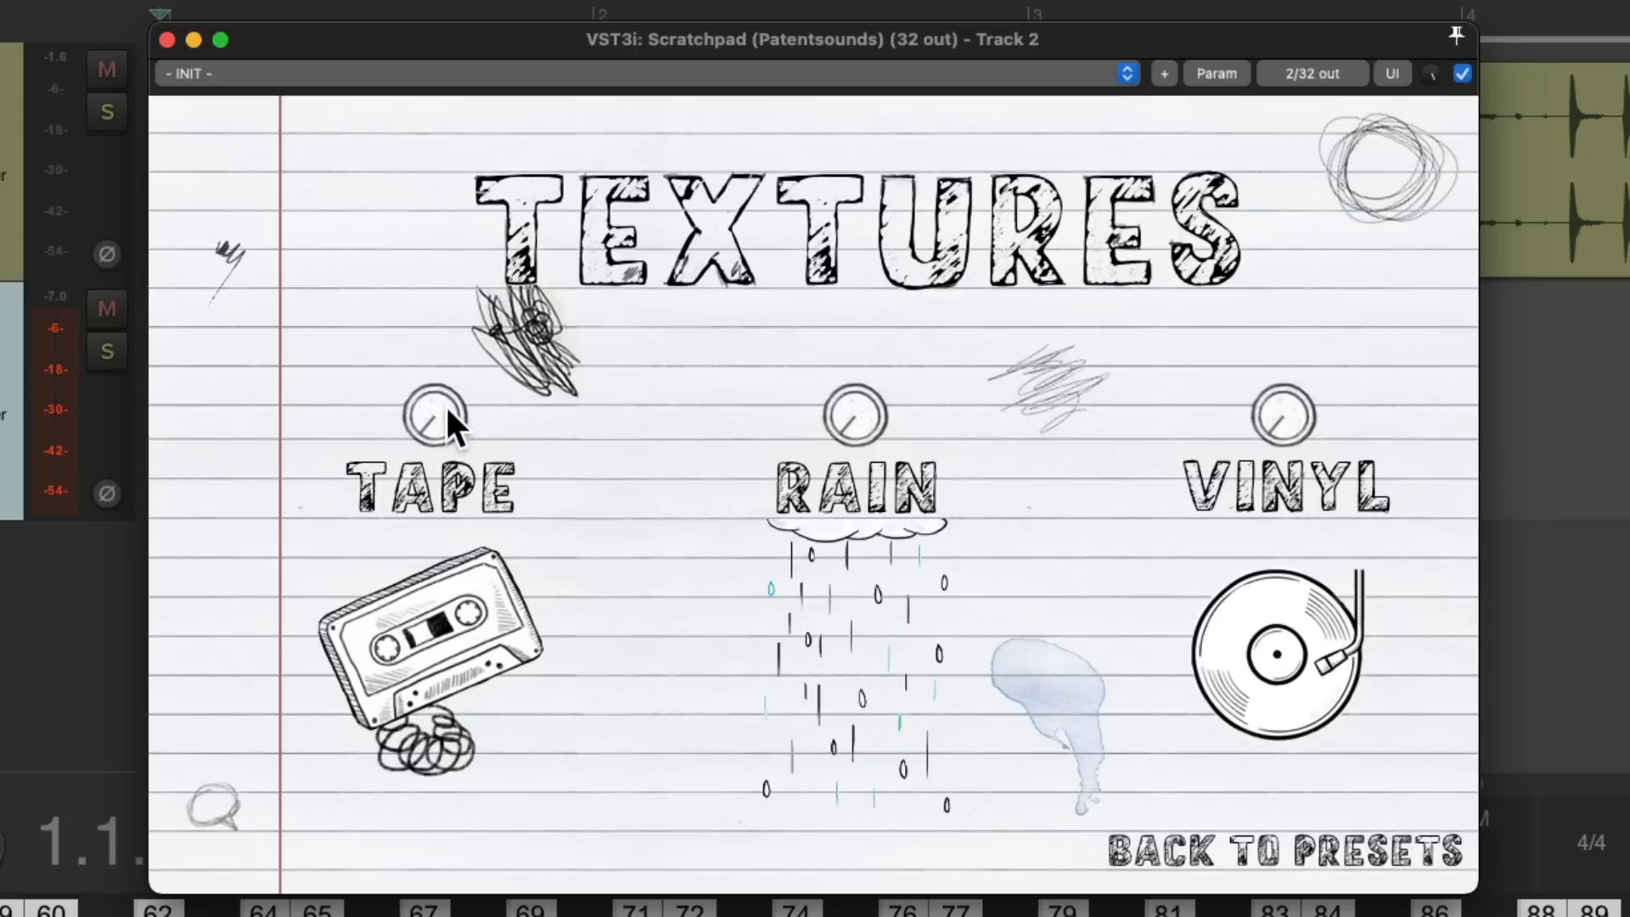
pyautogui.moveTo(445, 404); pyautogui.dragTo(431, 273)
pyautogui.moveTo(871, 417); pyautogui.dragTo(1095, 346)
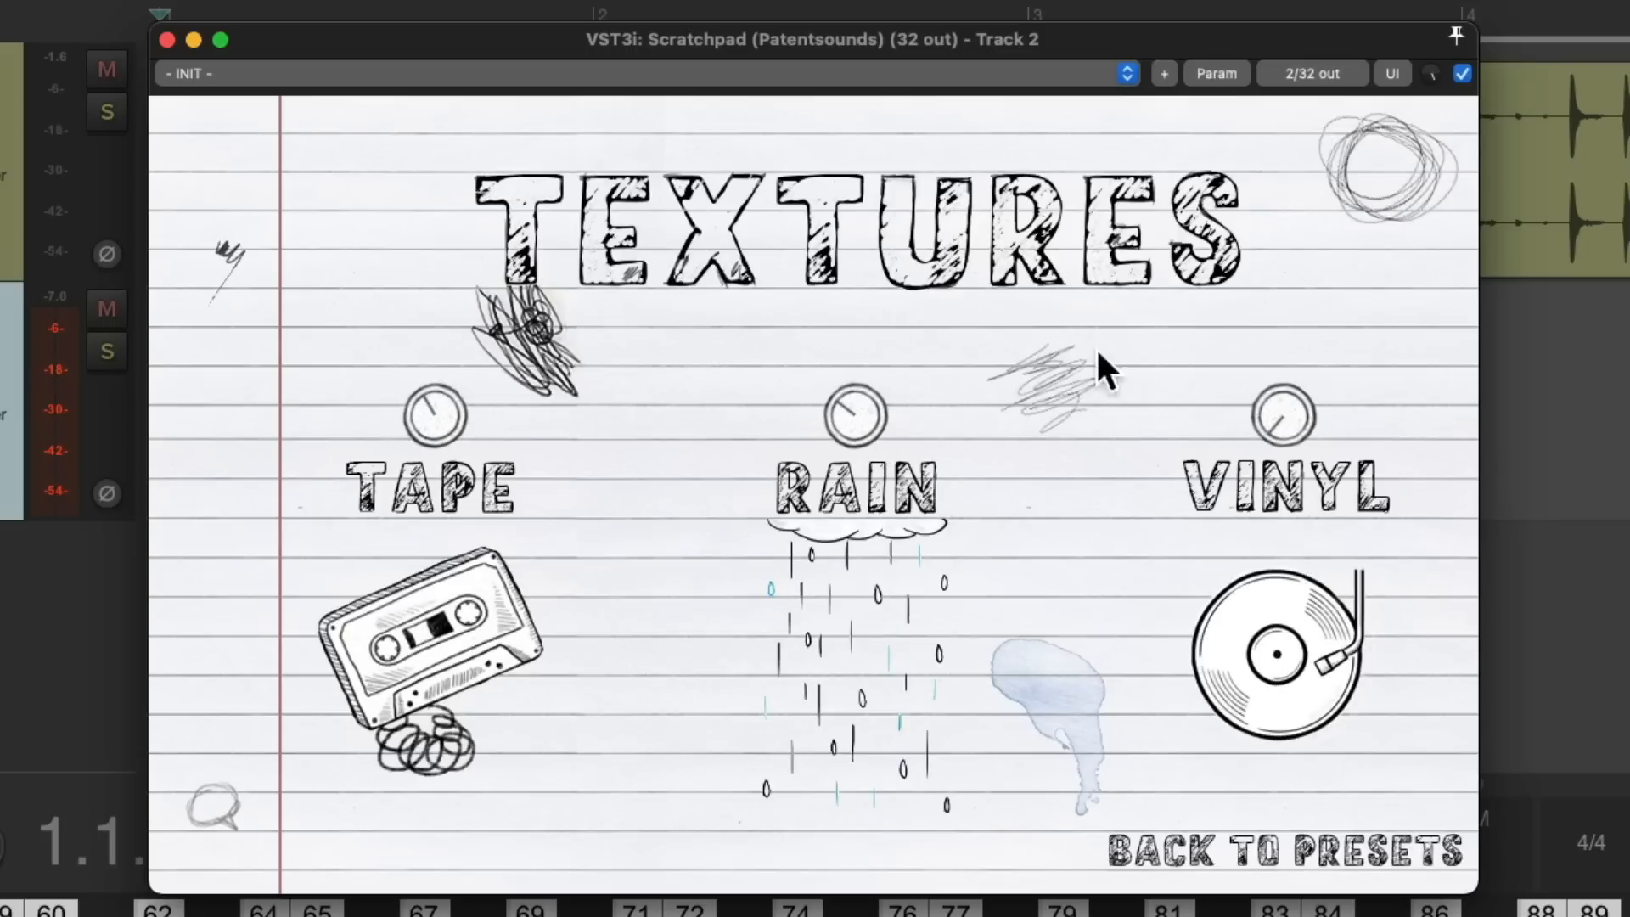
pyautogui.moveTo(1299, 318); pyautogui.dragTo(1301, 294)
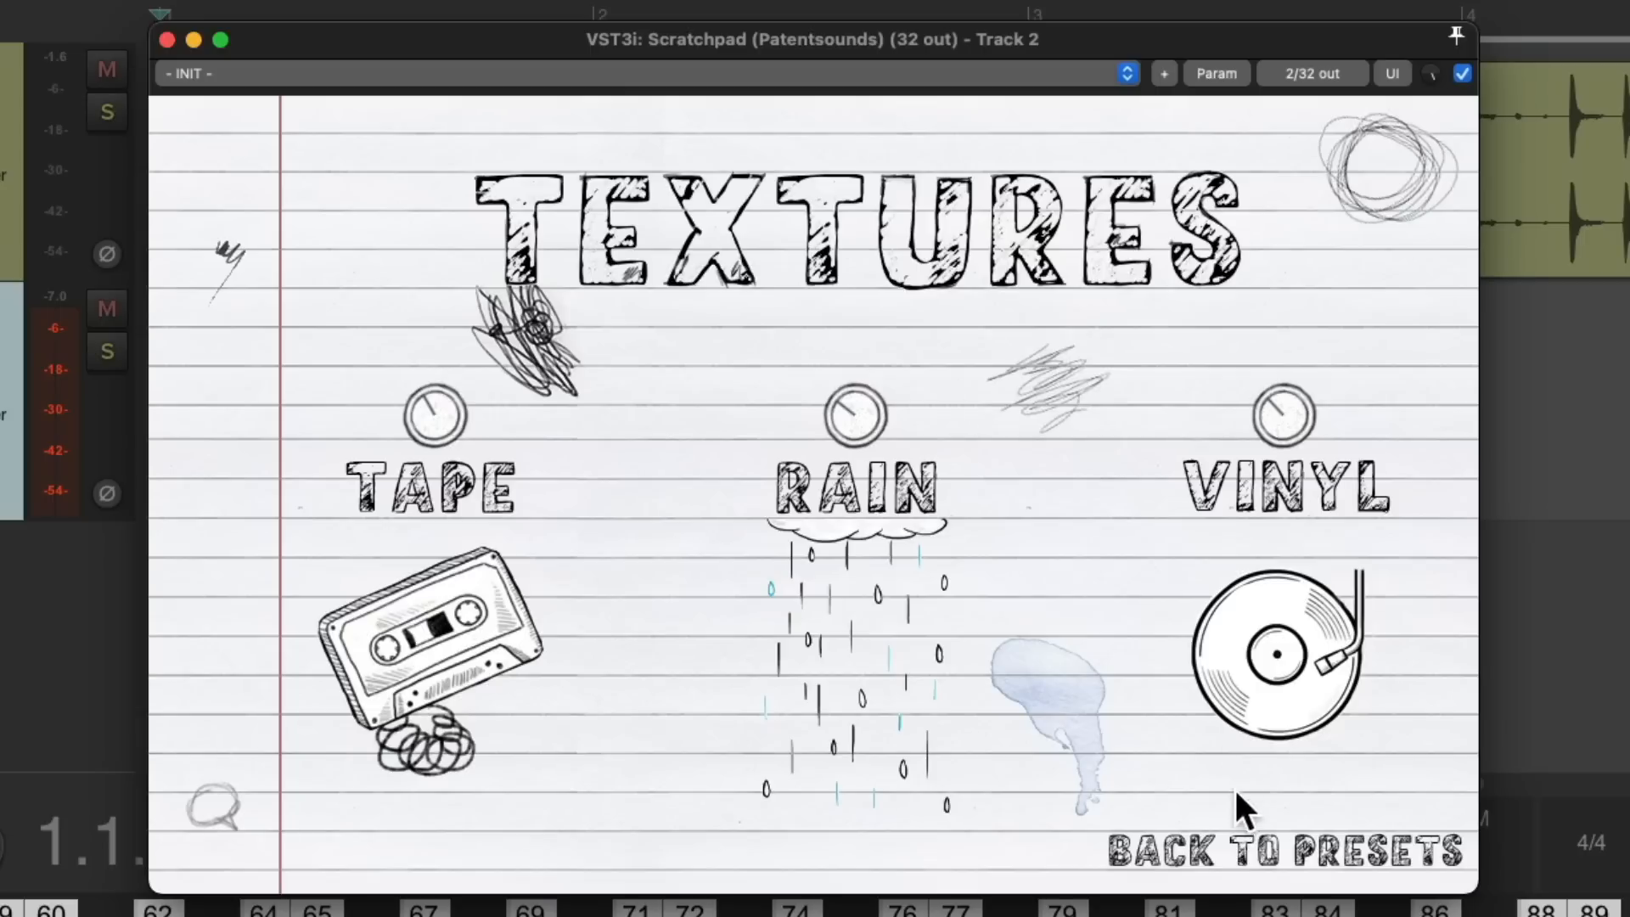
pyautogui.click(1221, 842)
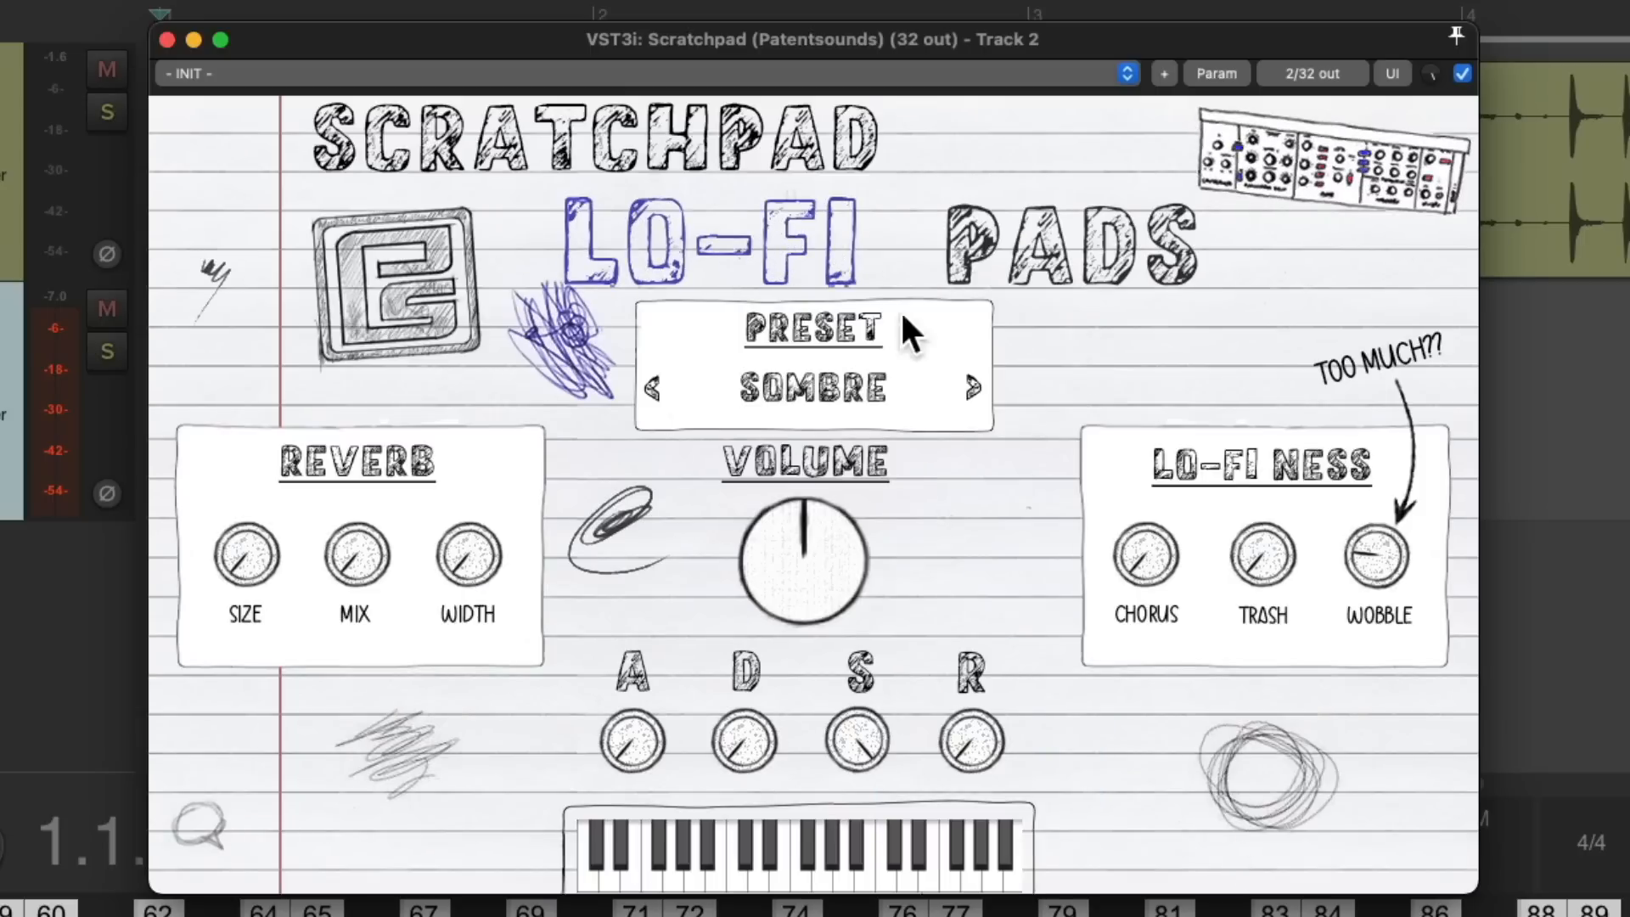
# - Load the Bass Aubrey preset and raise its Lo-fi Ness: Chorus and Wobble moderately, Trash slightly
pyautogui.click(858, 372)
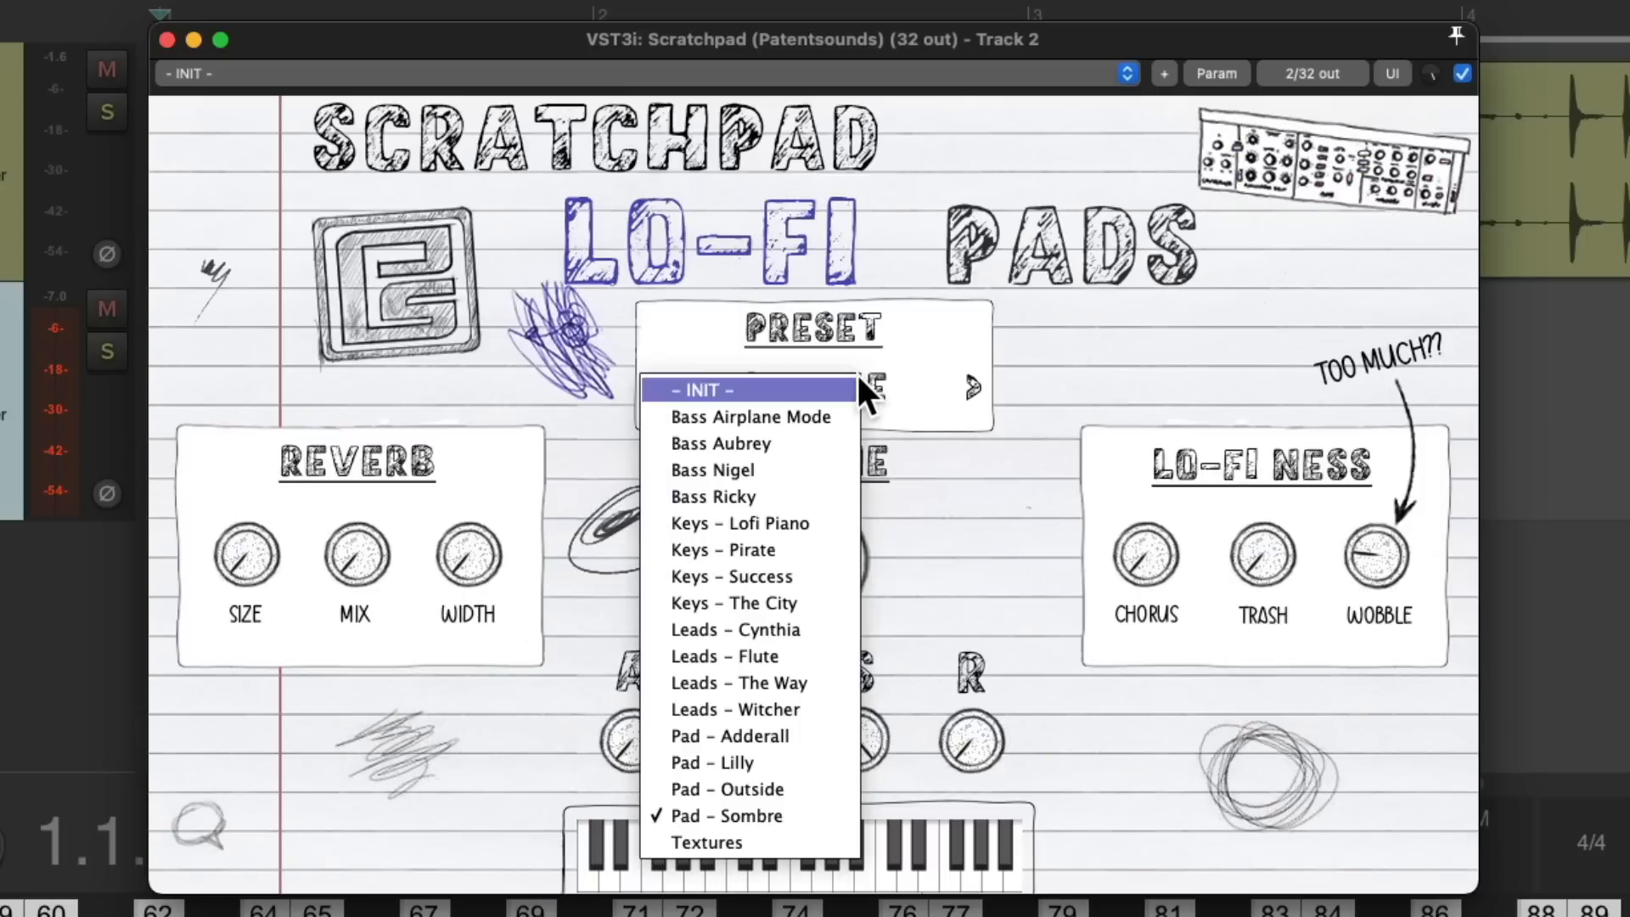
pyautogui.click(820, 437)
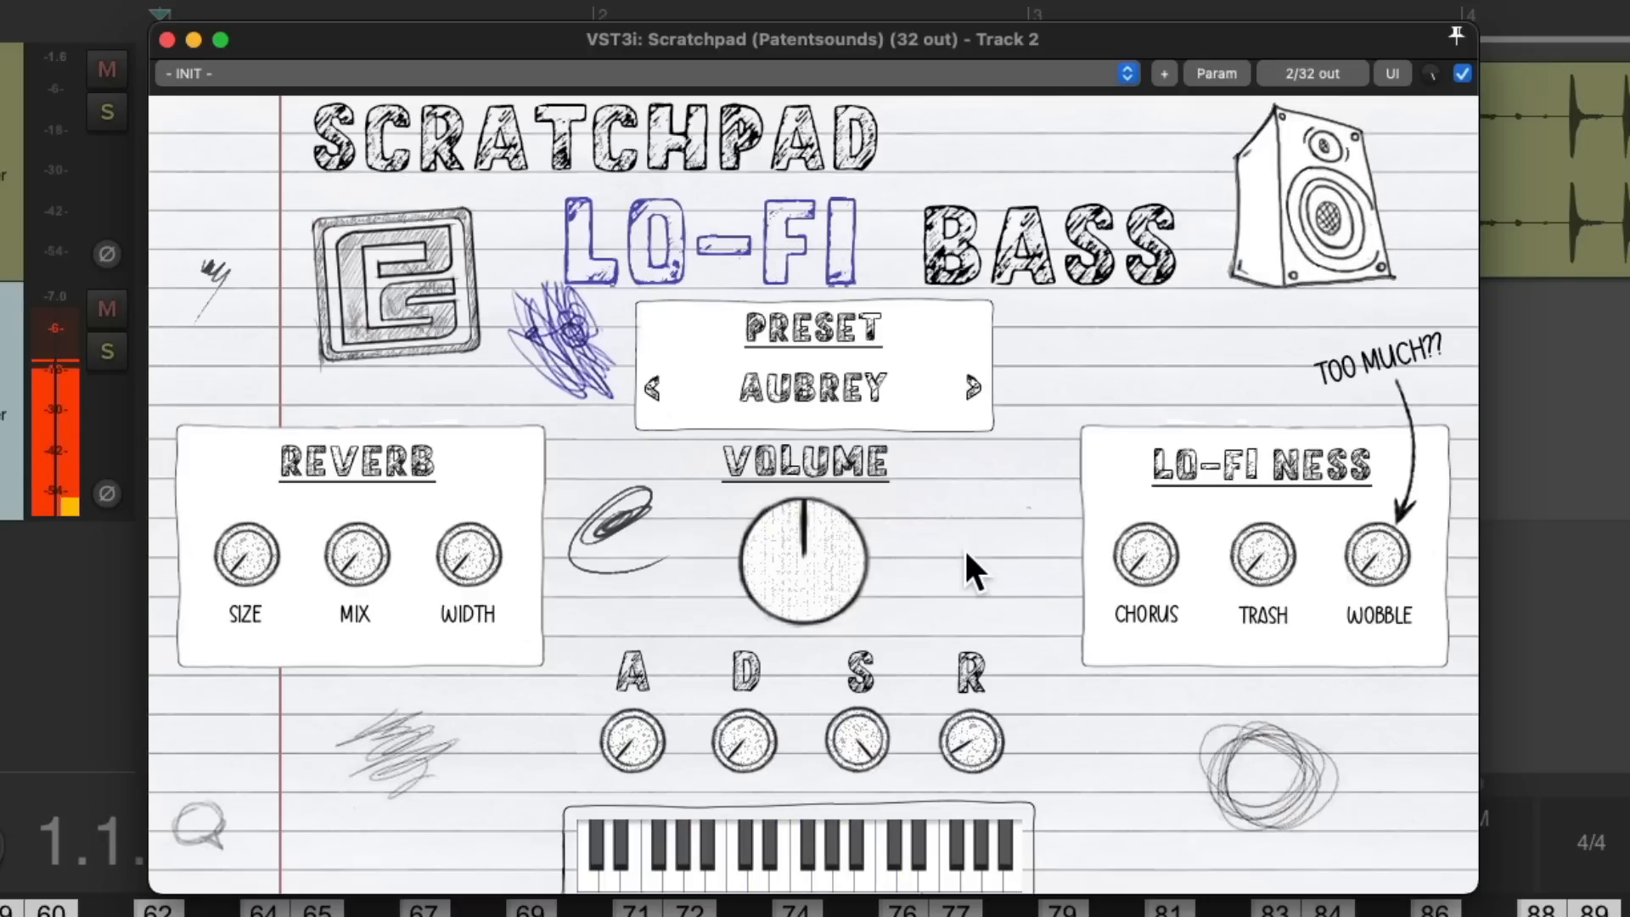
pyautogui.moveTo(1139, 557); pyautogui.dragTo(1146, 438)
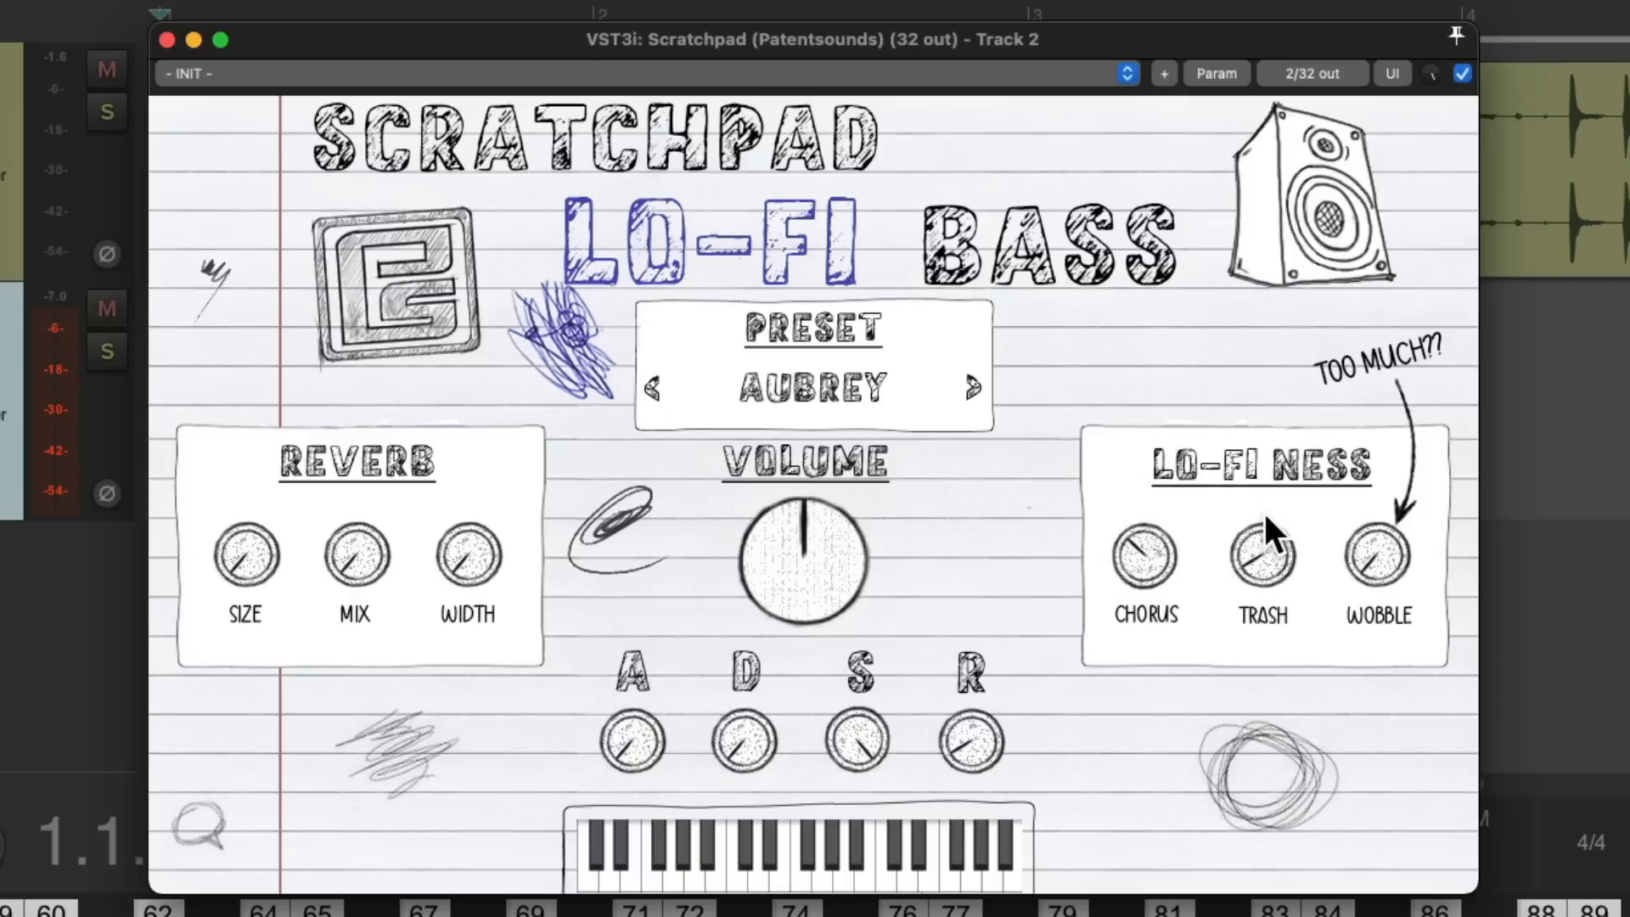
pyautogui.moveTo(1262, 501); pyautogui.dragTo(1261, 494)
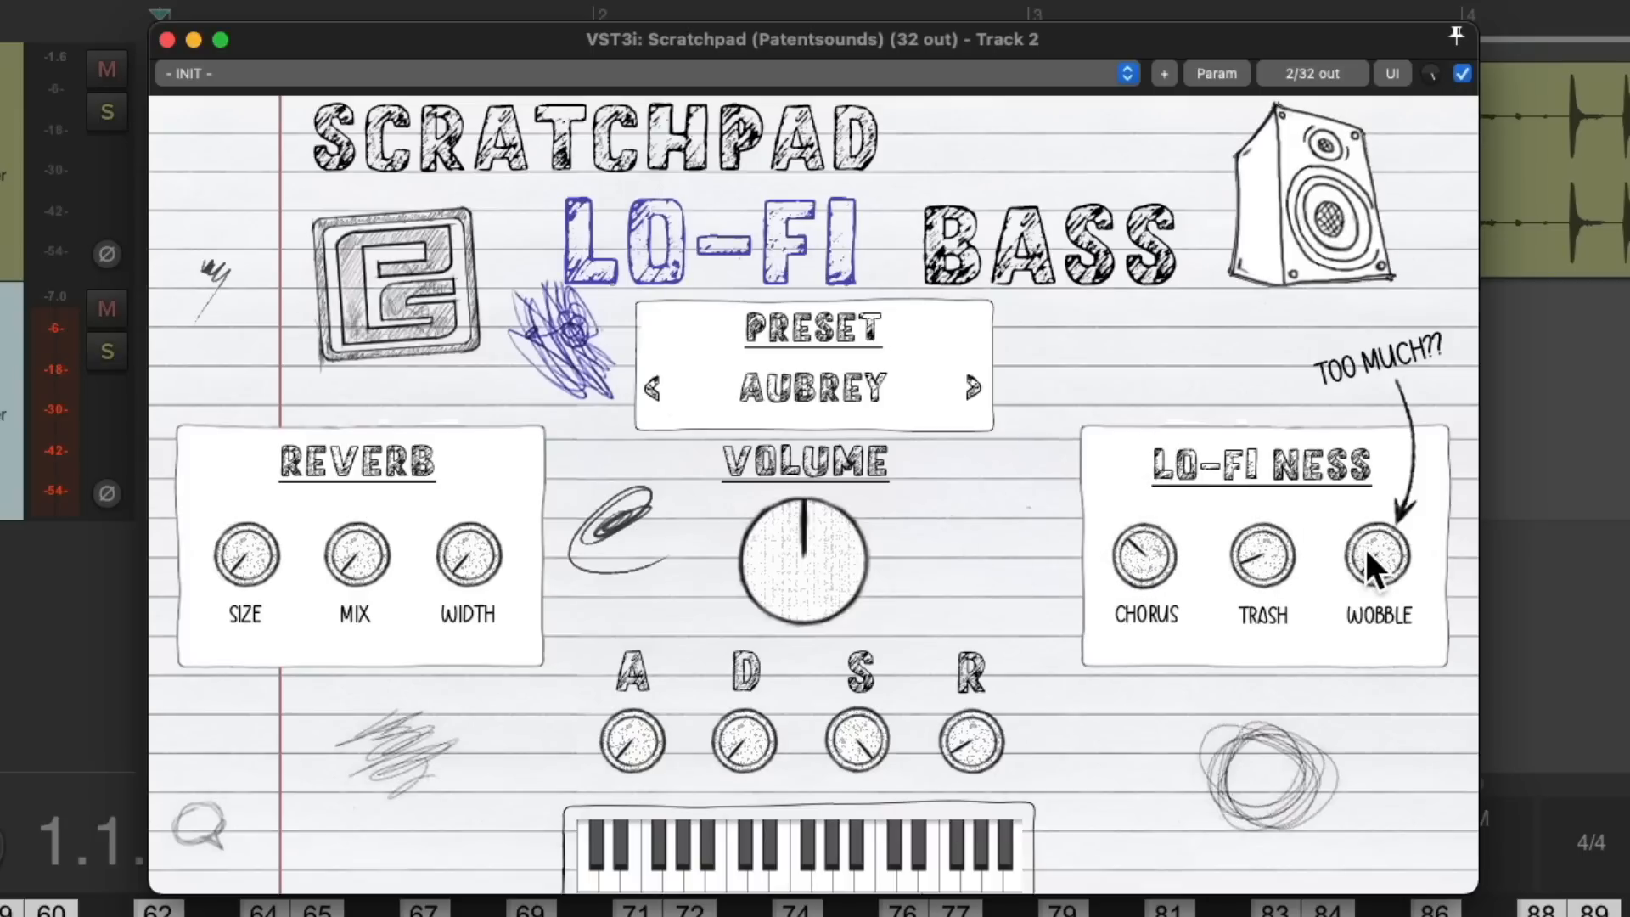
pyautogui.moveTo(1363, 547); pyautogui.dragTo(1380, 425)
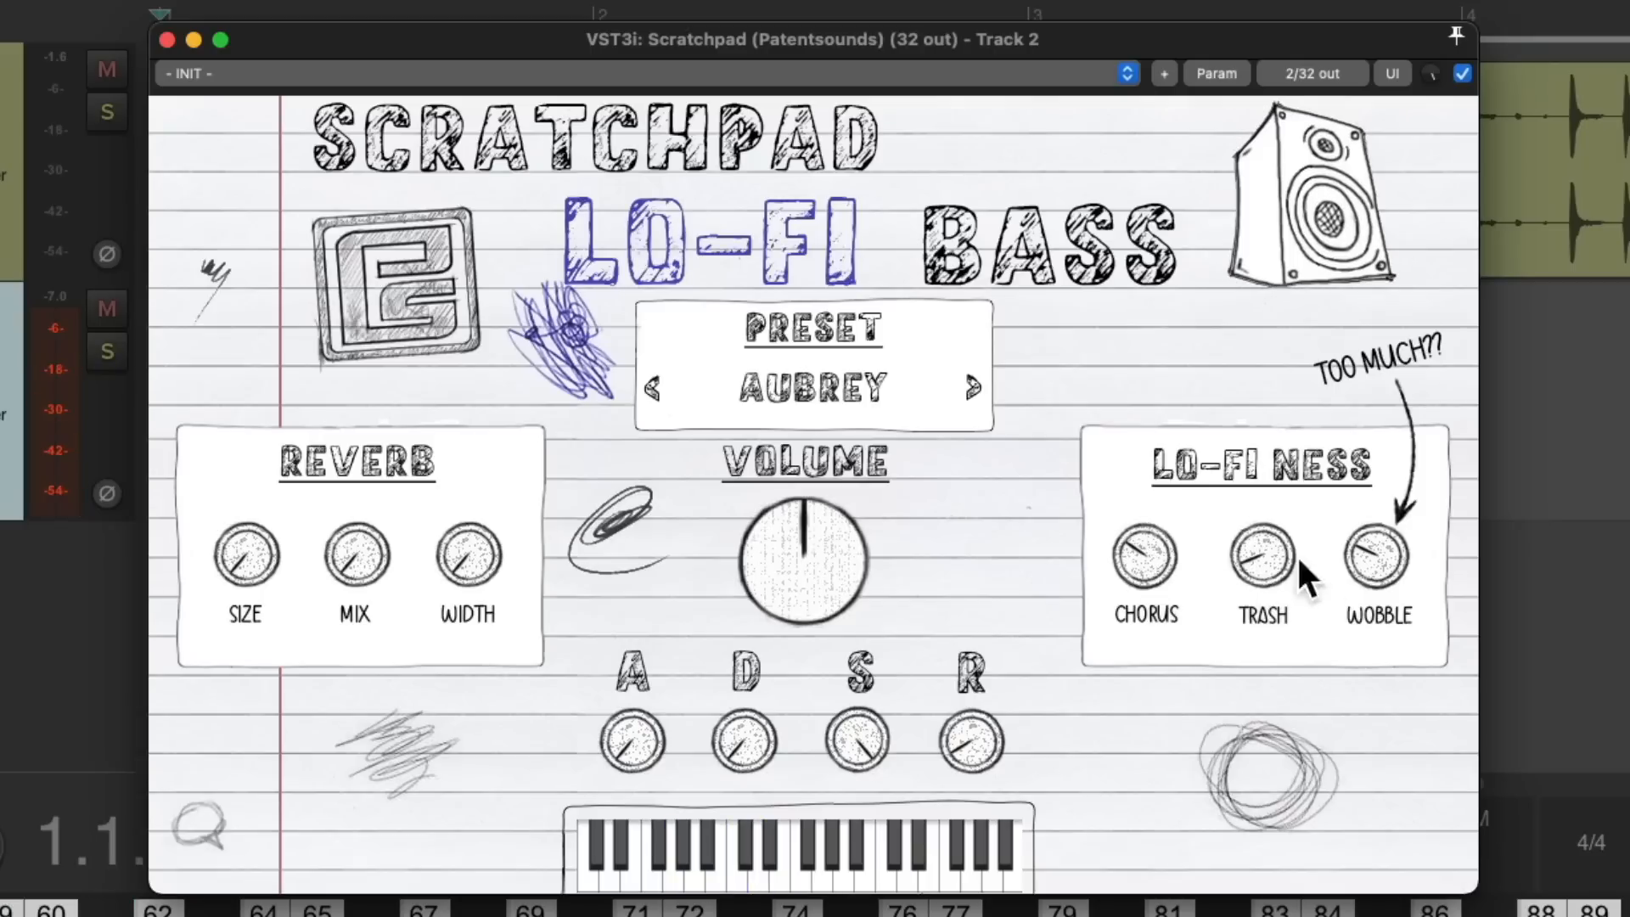
pyautogui.moveTo(1381, 556); pyautogui.dragTo(1378, 564)
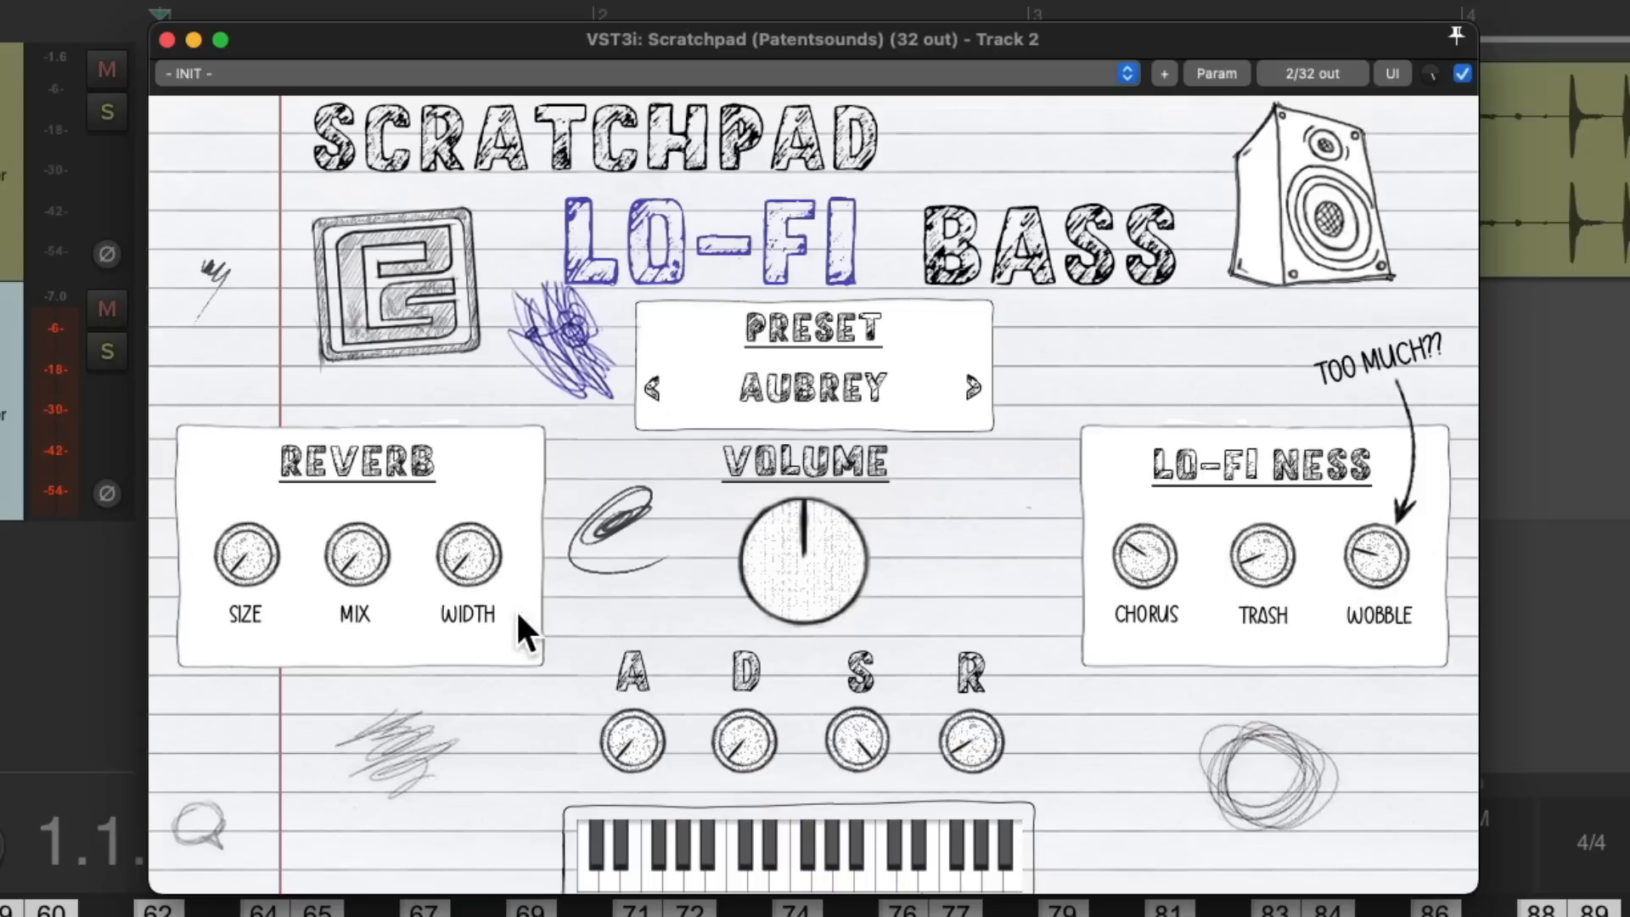
# - Set the Aubrey preset's reverb Width to maximum, raise Size and Mix to about a third, and close the instrument window
pyautogui.moveTo(457, 560); pyautogui.dragTo(445, 363)
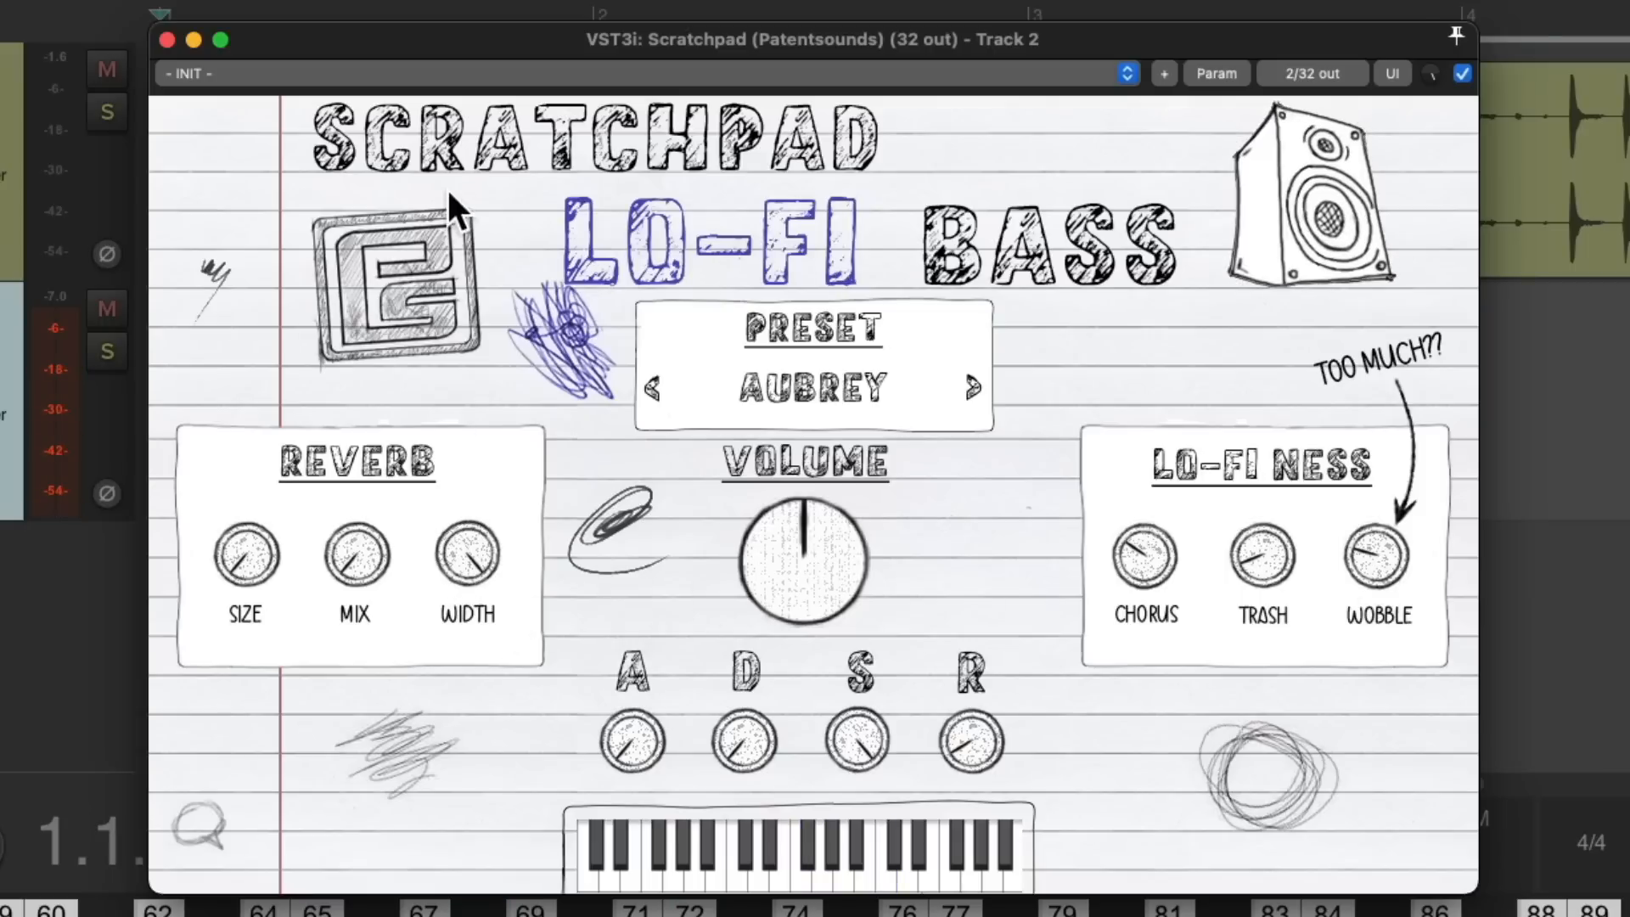
pyautogui.moveTo(245, 461); pyautogui.dragTo(245, 454)
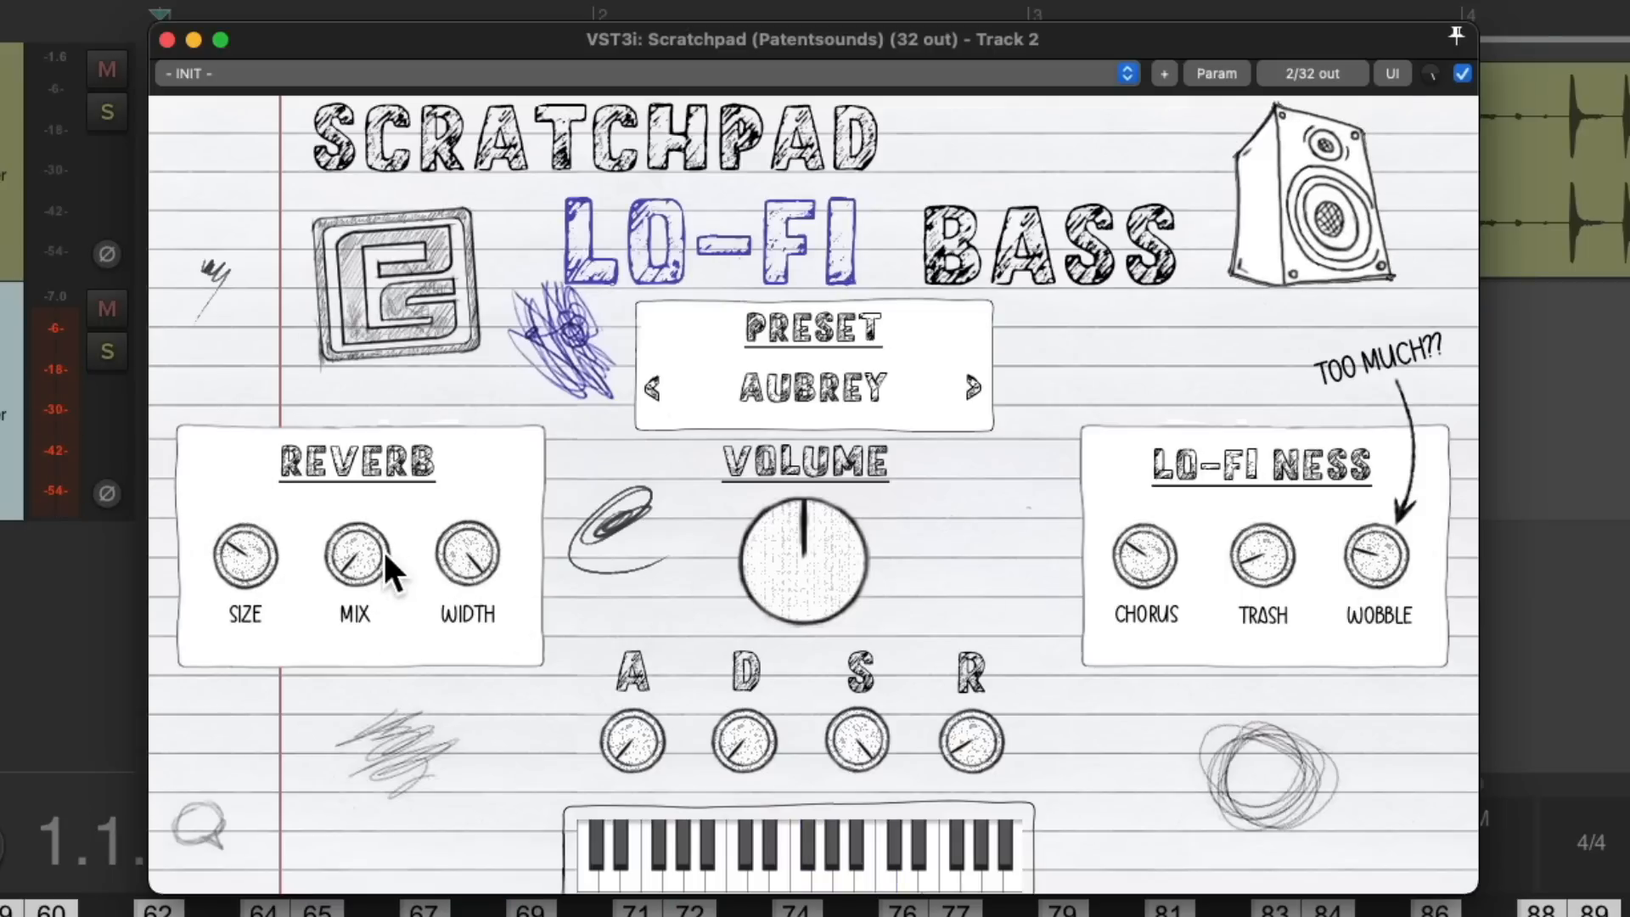
pyautogui.moveTo(354, 502); pyautogui.dragTo(355, 451)
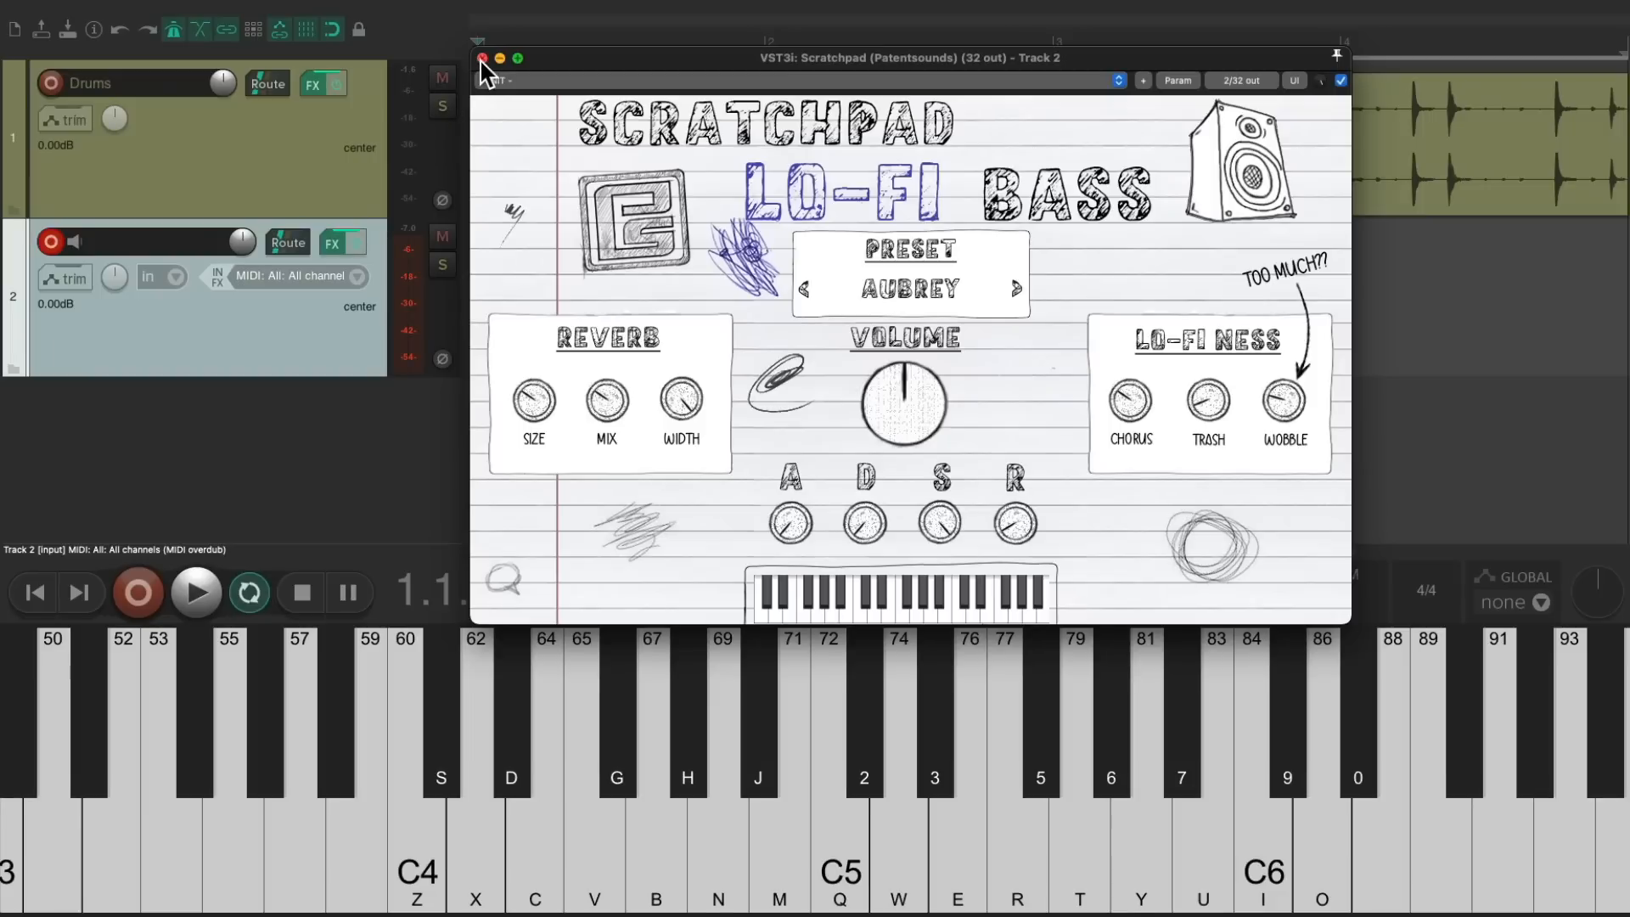
pyautogui.click(481, 58)
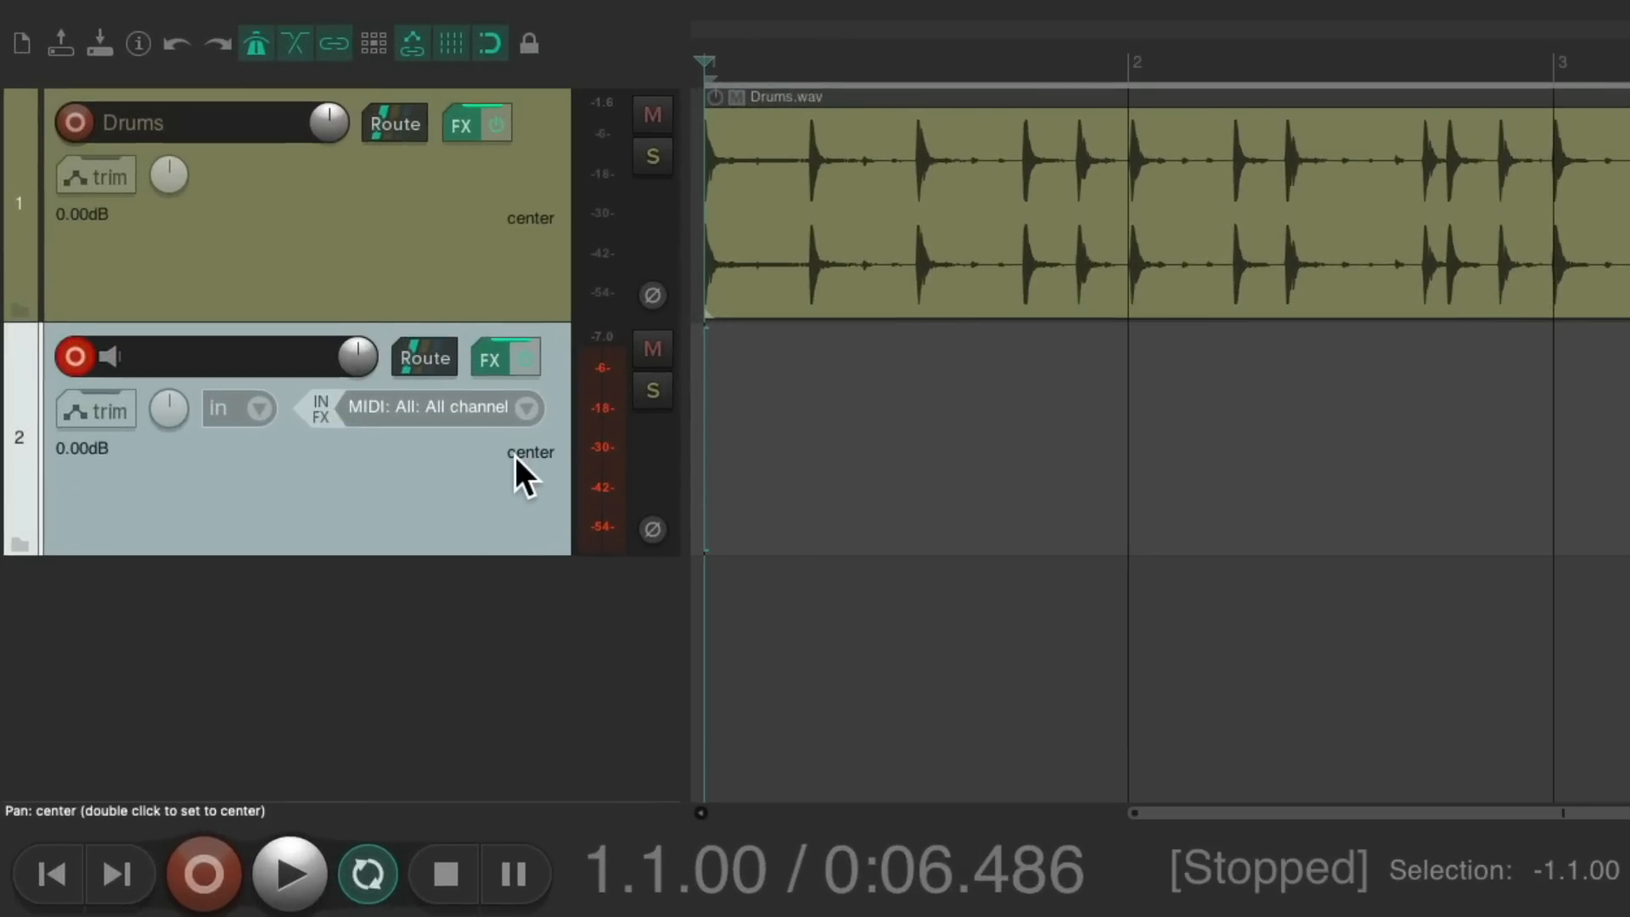
# - Name the second track "Pad"
pyautogui.doubleClick(277, 358)
pyautogui.write('Pad')
pyautogui.press('Return')
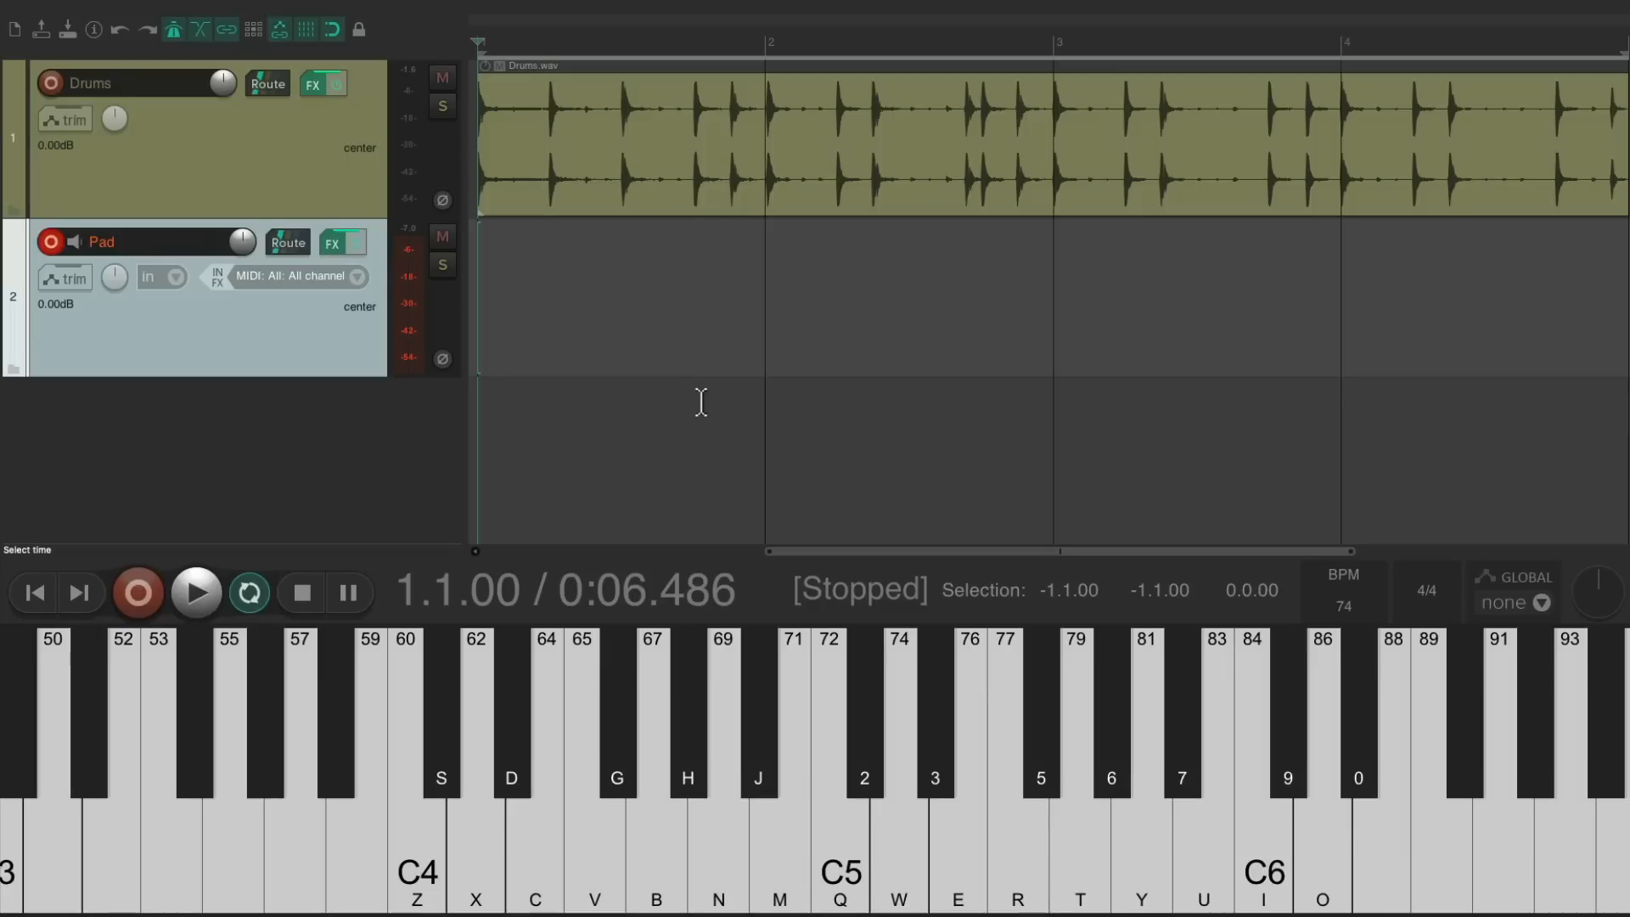
# - Start recording the Pad track and play half-bar chords C4-E4-G4, E4-G#4-B4-D5, F4-A4-C5 and F4-G#4-C5 over bars 1 and 2
pyautogui.hotkey('ctrl', 'r')
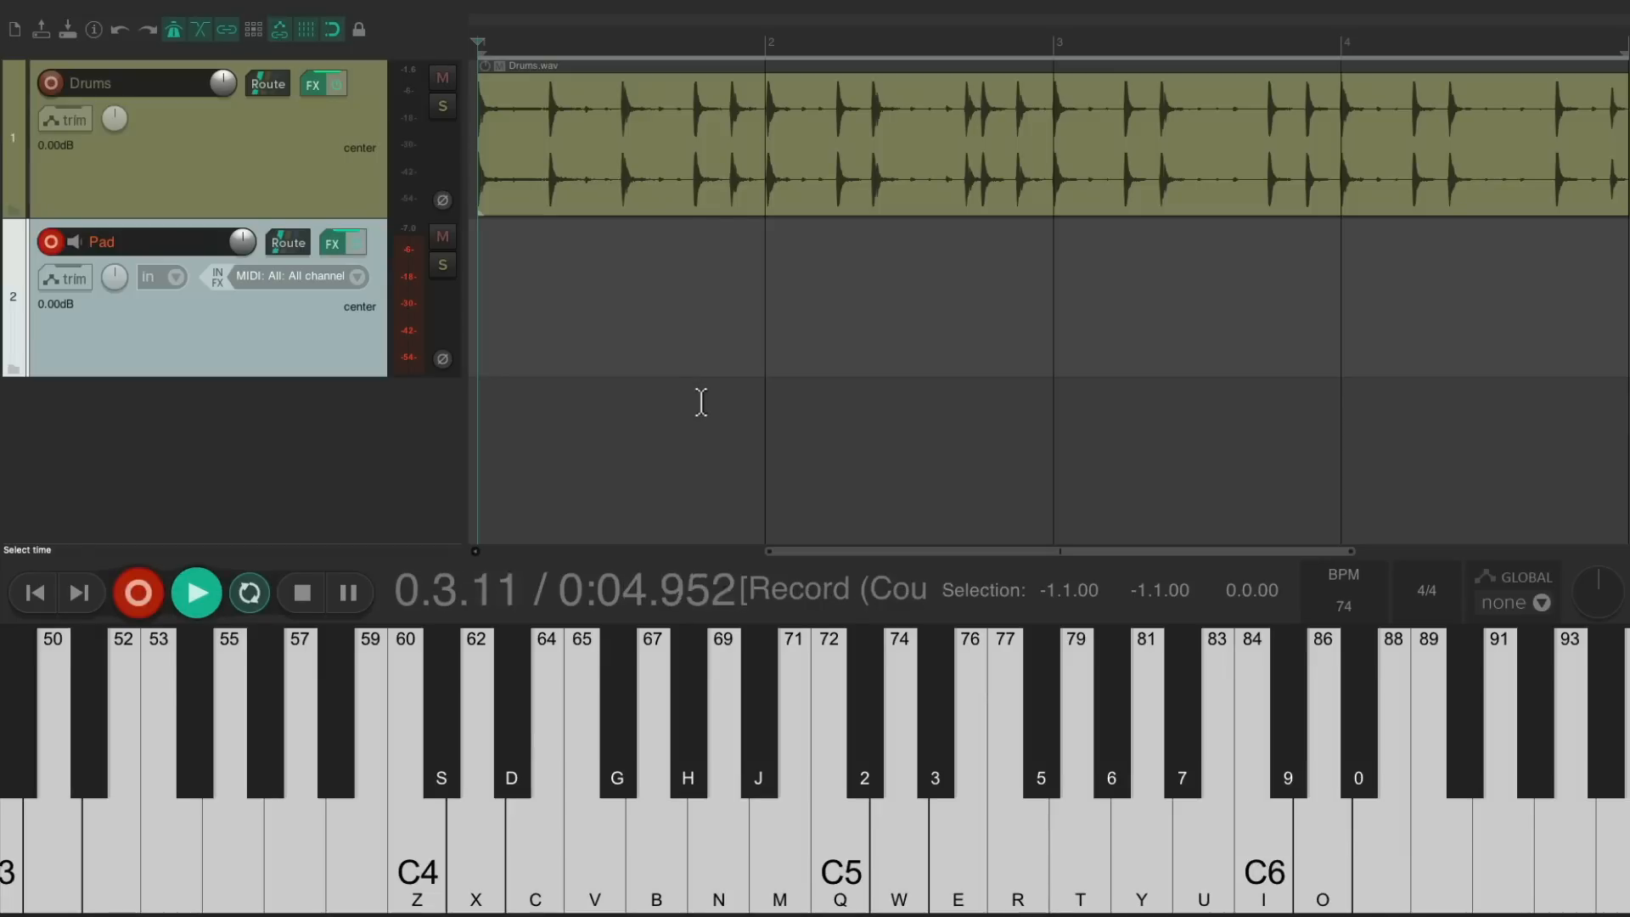
pyautogui.press('z')
pyautogui.press('c')
pyautogui.press('b')
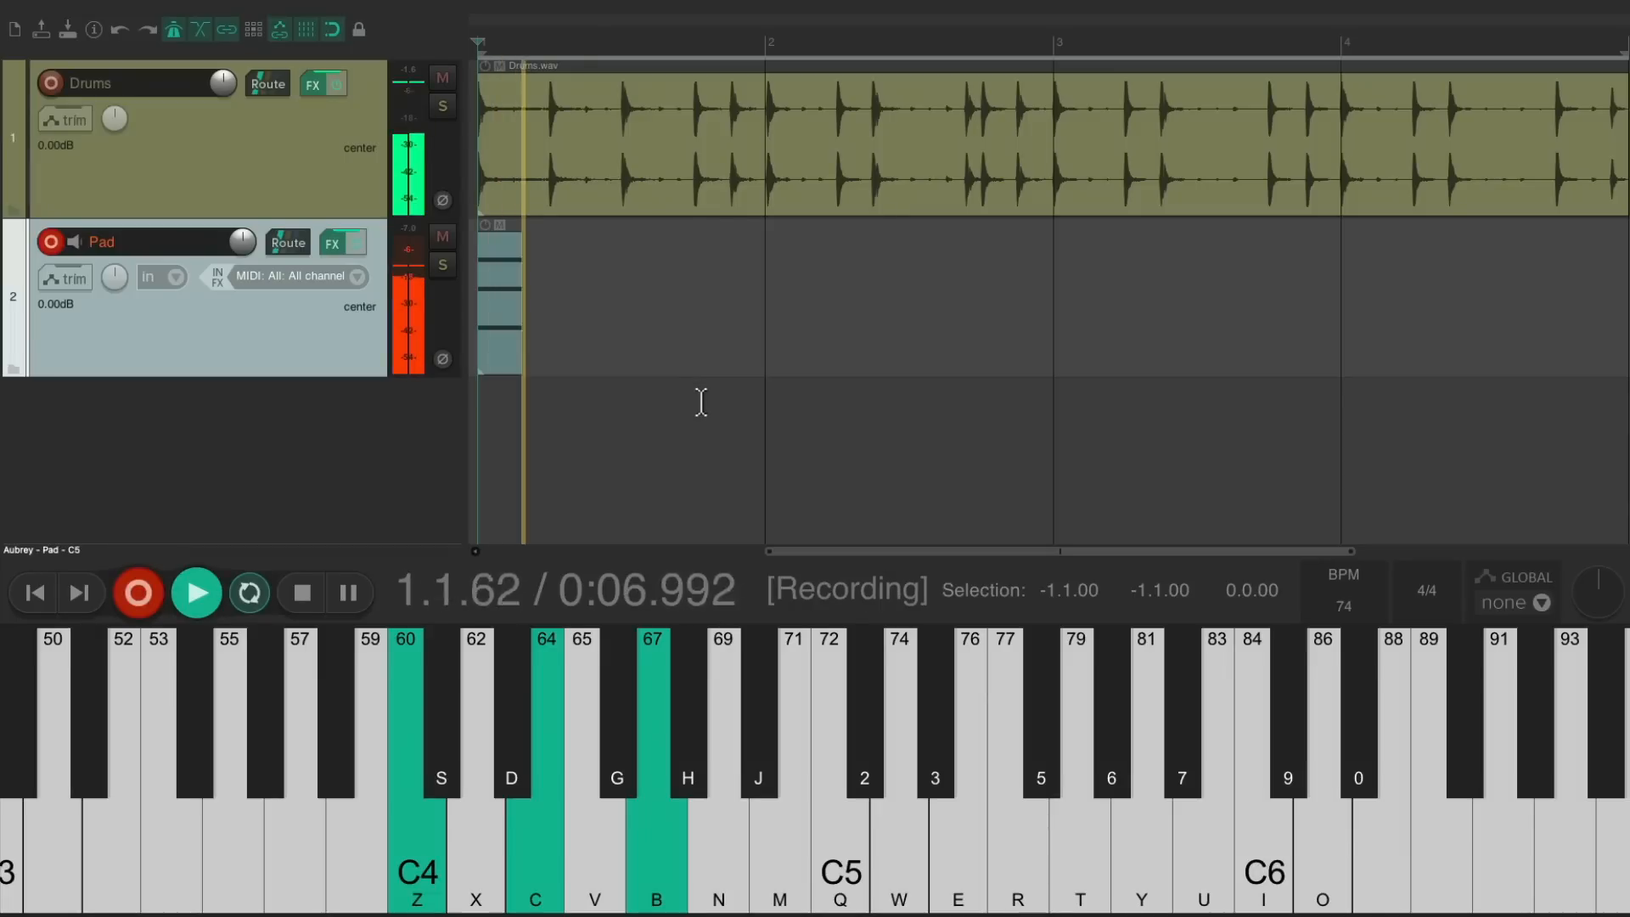
pyautogui.press('c')
pyautogui.press('h')
pyautogui.press('m')
pyautogui.press('w')
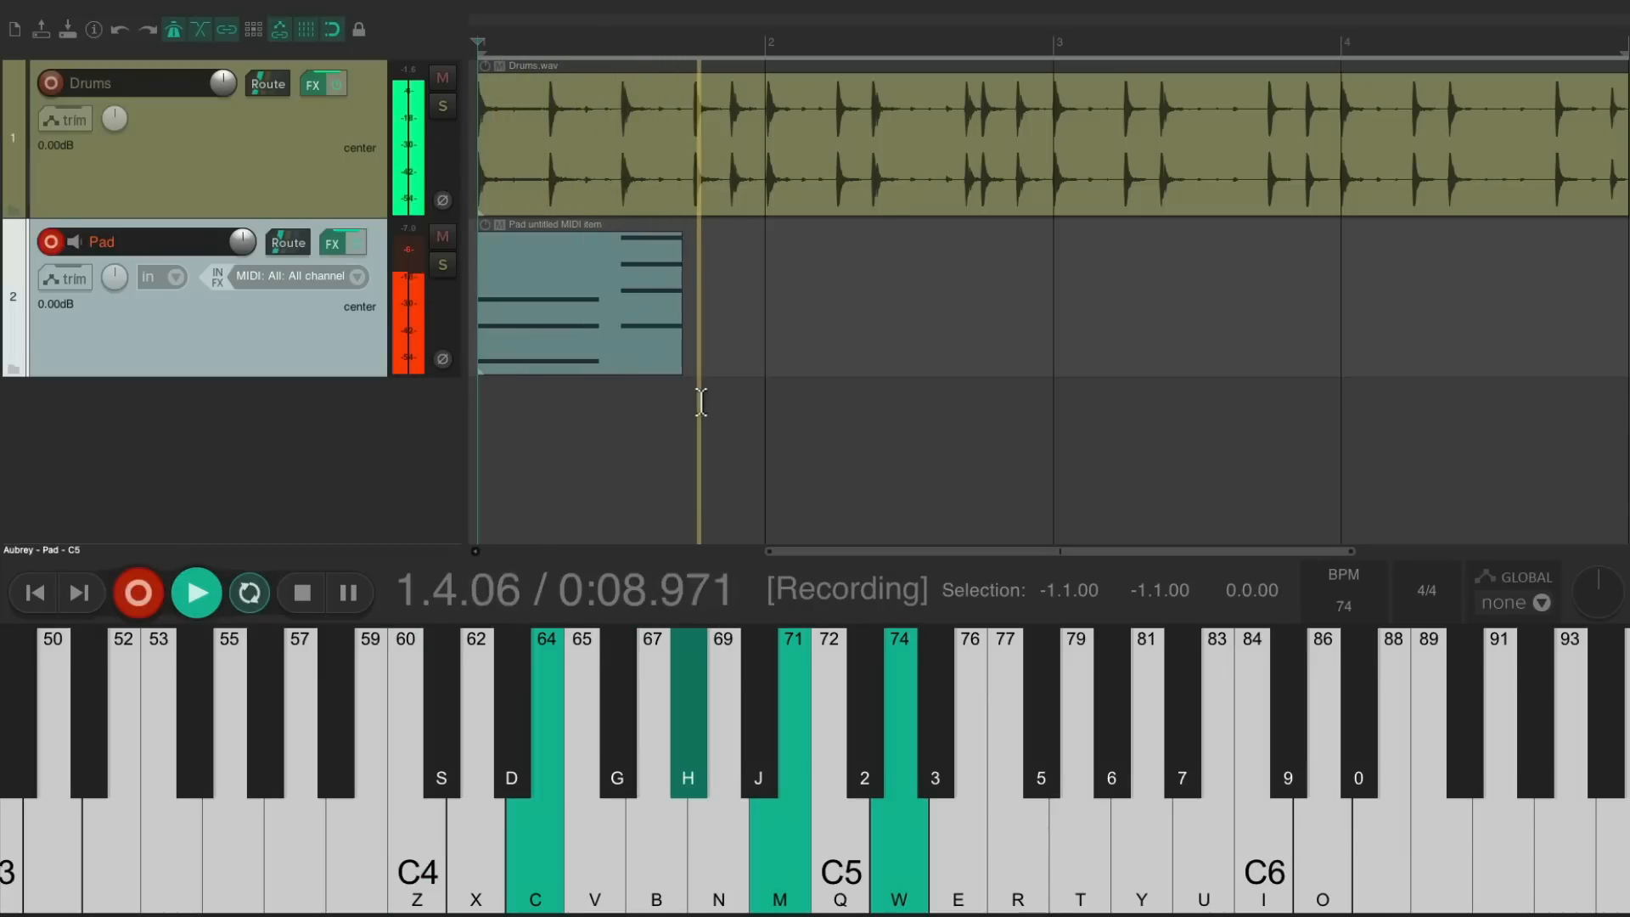
pyautogui.press('v')
pyautogui.press('n')
pyautogui.press('q')
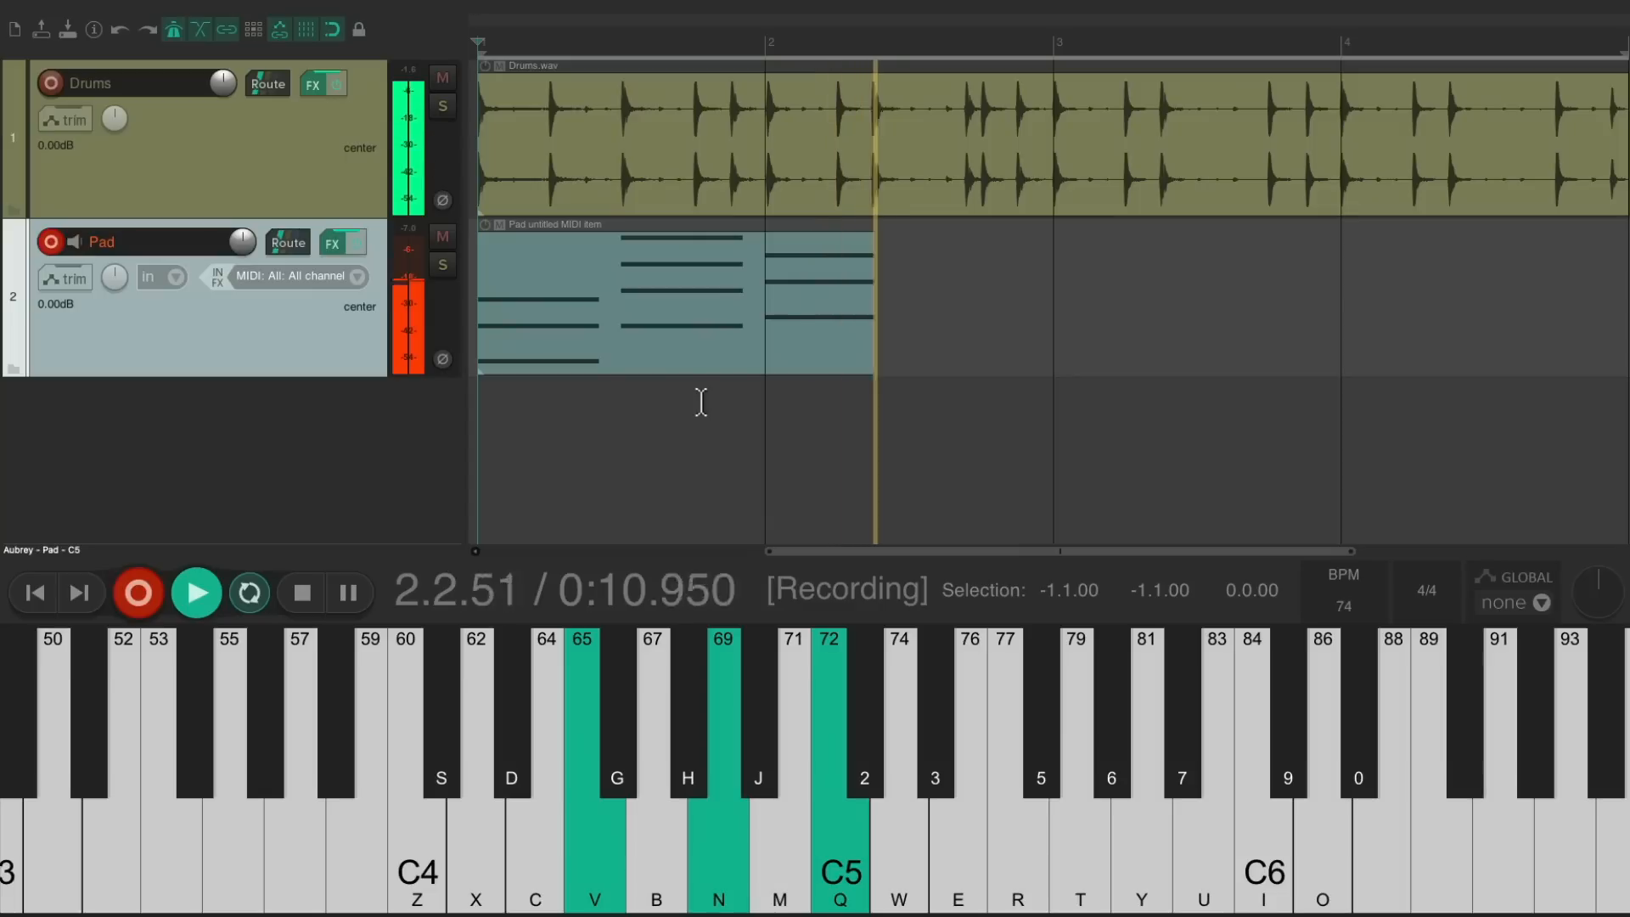
pyautogui.press('v')
pyautogui.press('h')
pyautogui.press('q')
# - Repeat the chords C4-E4-G4, E4-G#4-B4-D5, F4-A4-C5 and F4-G#4-C5 over bars 3 and 4, and stop recording
pyautogui.press('z')
pyautogui.press('c')
pyautogui.press('b')
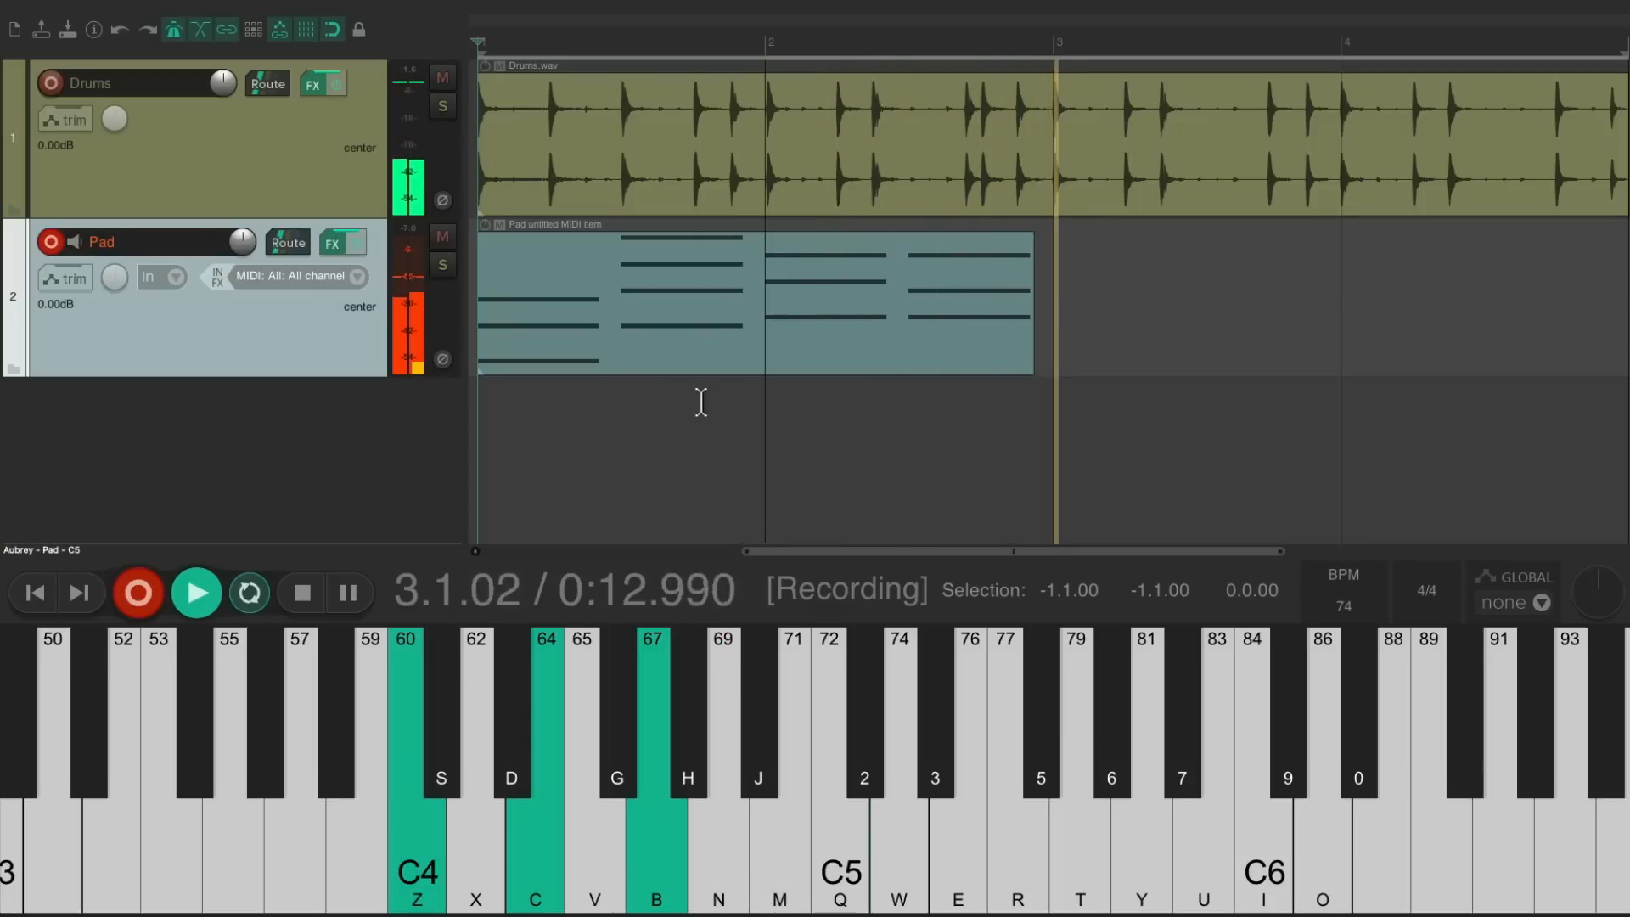
pyautogui.press('c')
pyautogui.press('h')
pyautogui.press('m')
pyautogui.press('w')
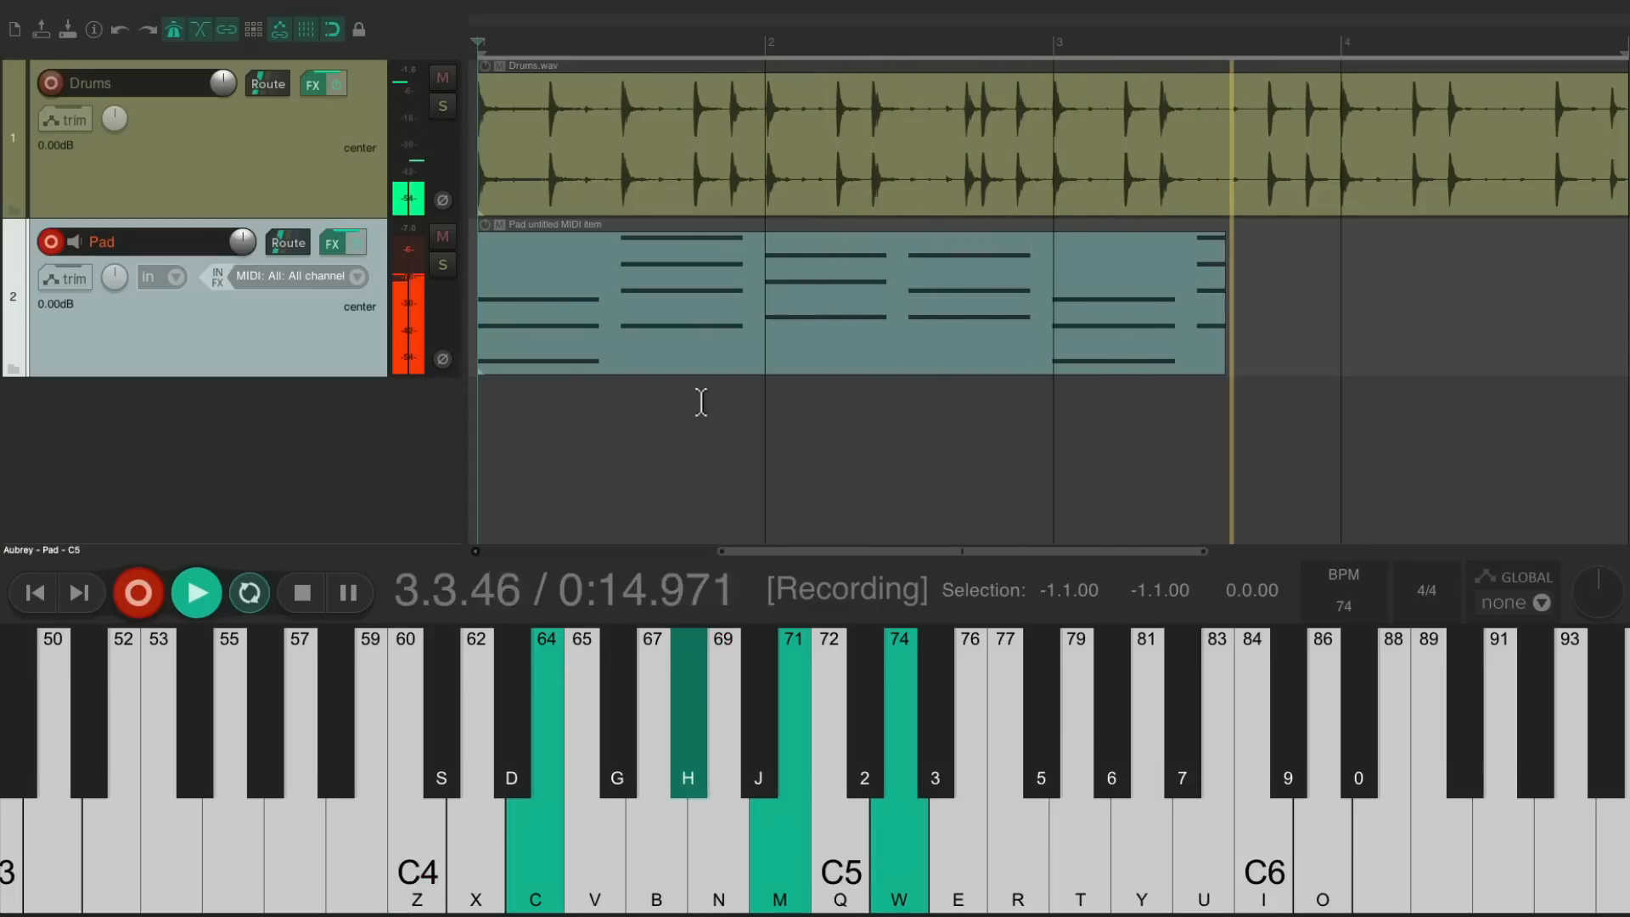
pyautogui.press('v')
pyautogui.press('h')
pyautogui.press('q')
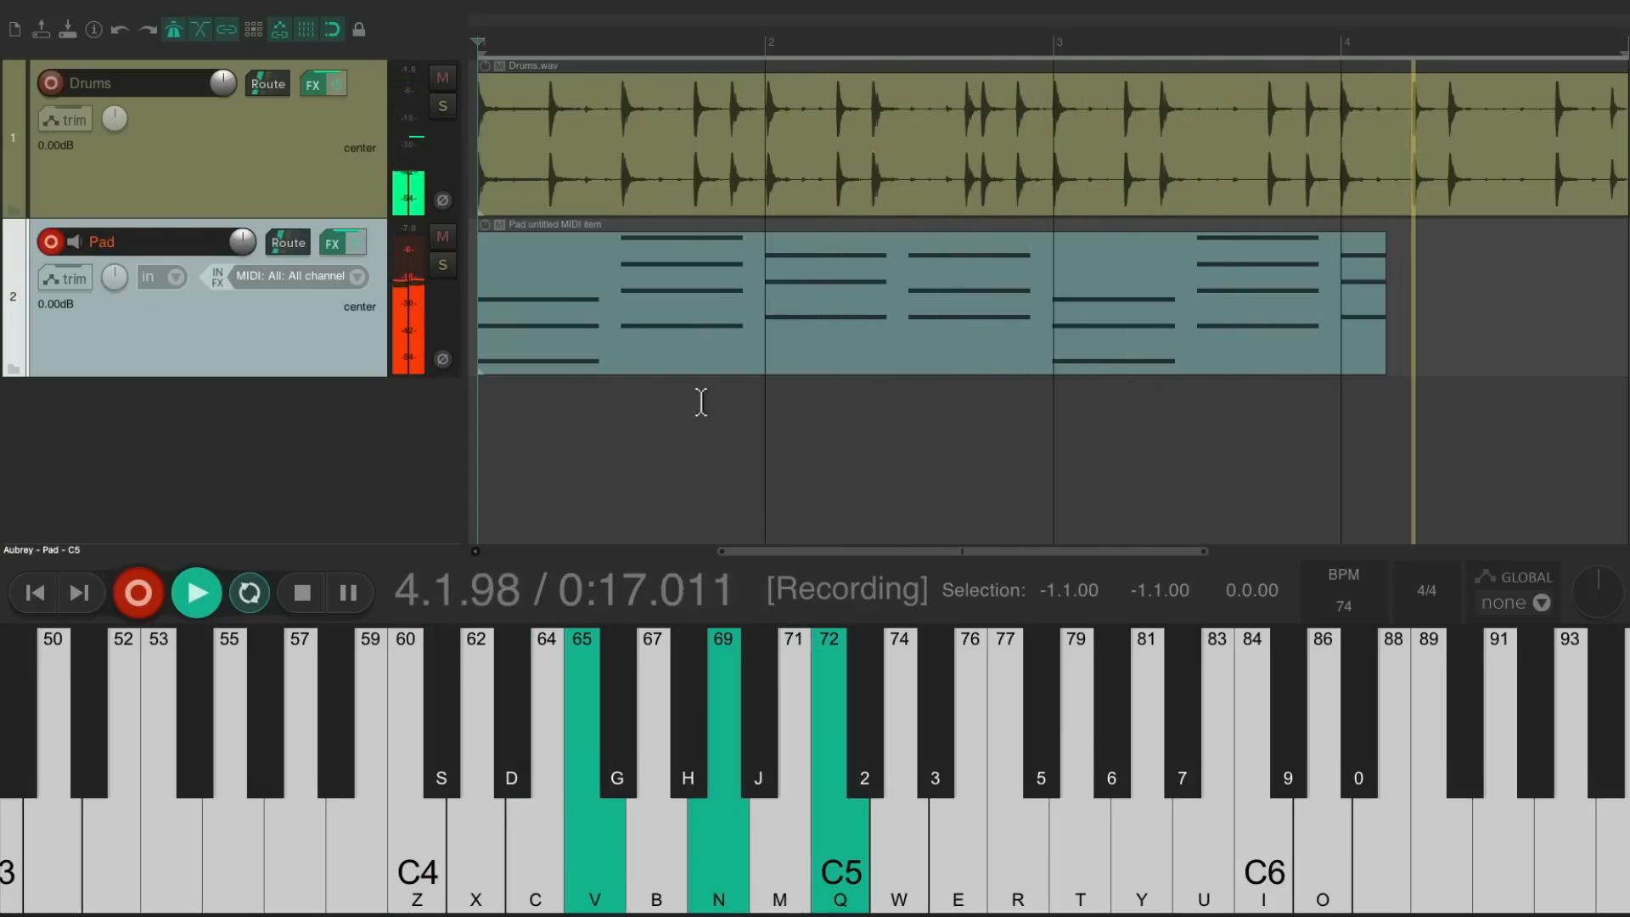
pyautogui.press('v')
pyautogui.press('h')
pyautogui.press('q')
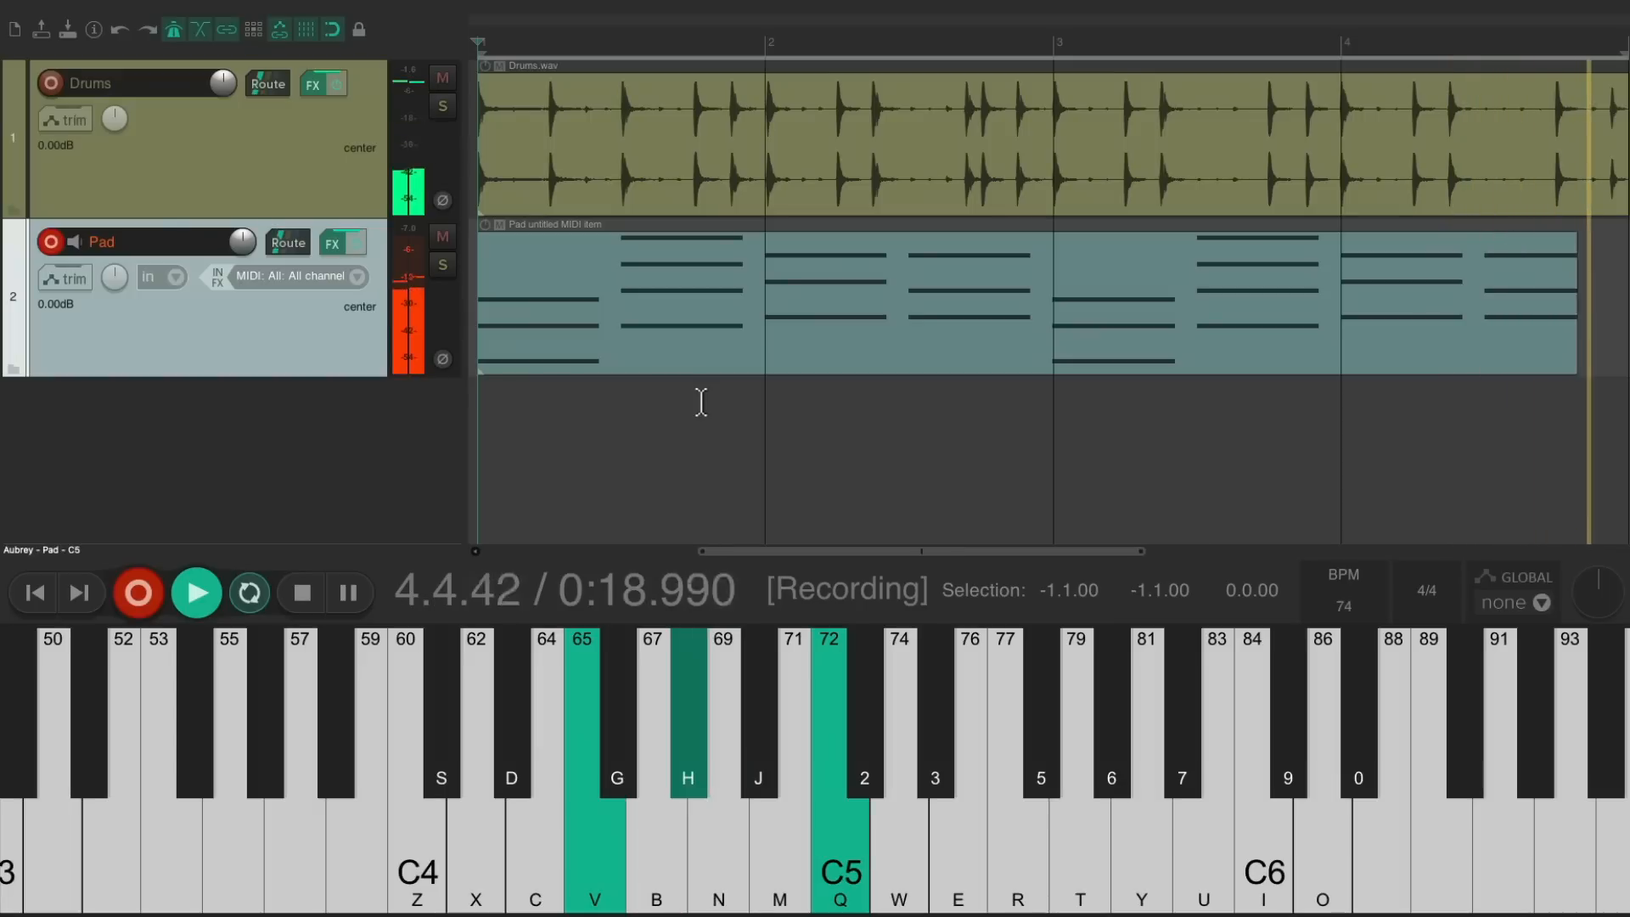
pyautogui.press('space')
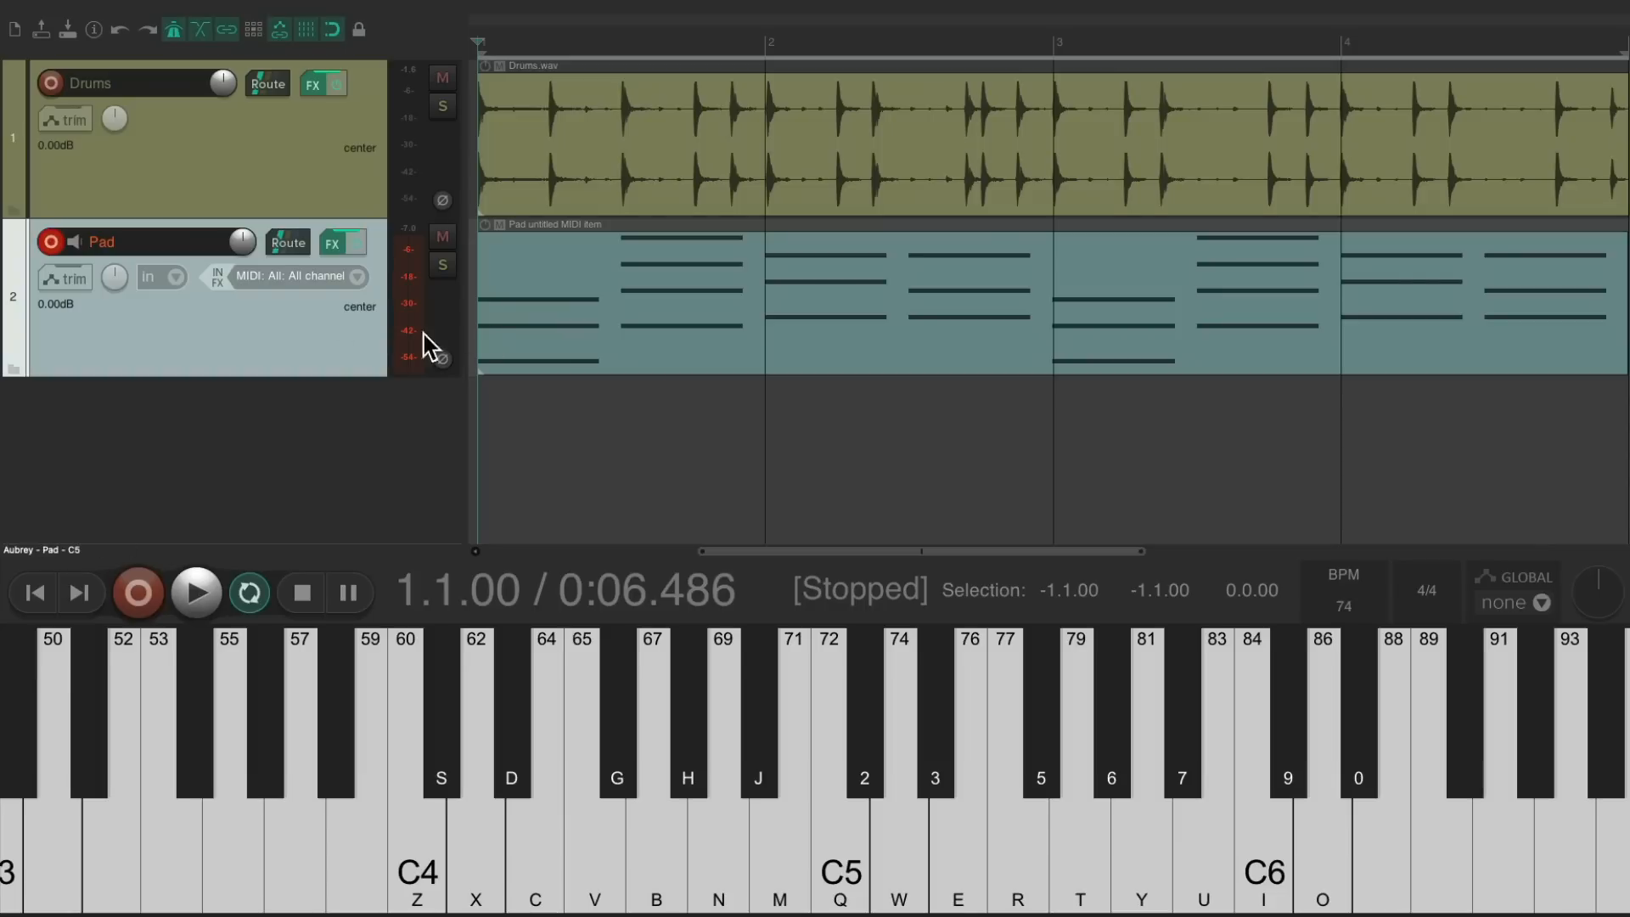
# - Disarm the Pad track and play back the recorded chords together with the drums
pyautogui.click(51, 242)
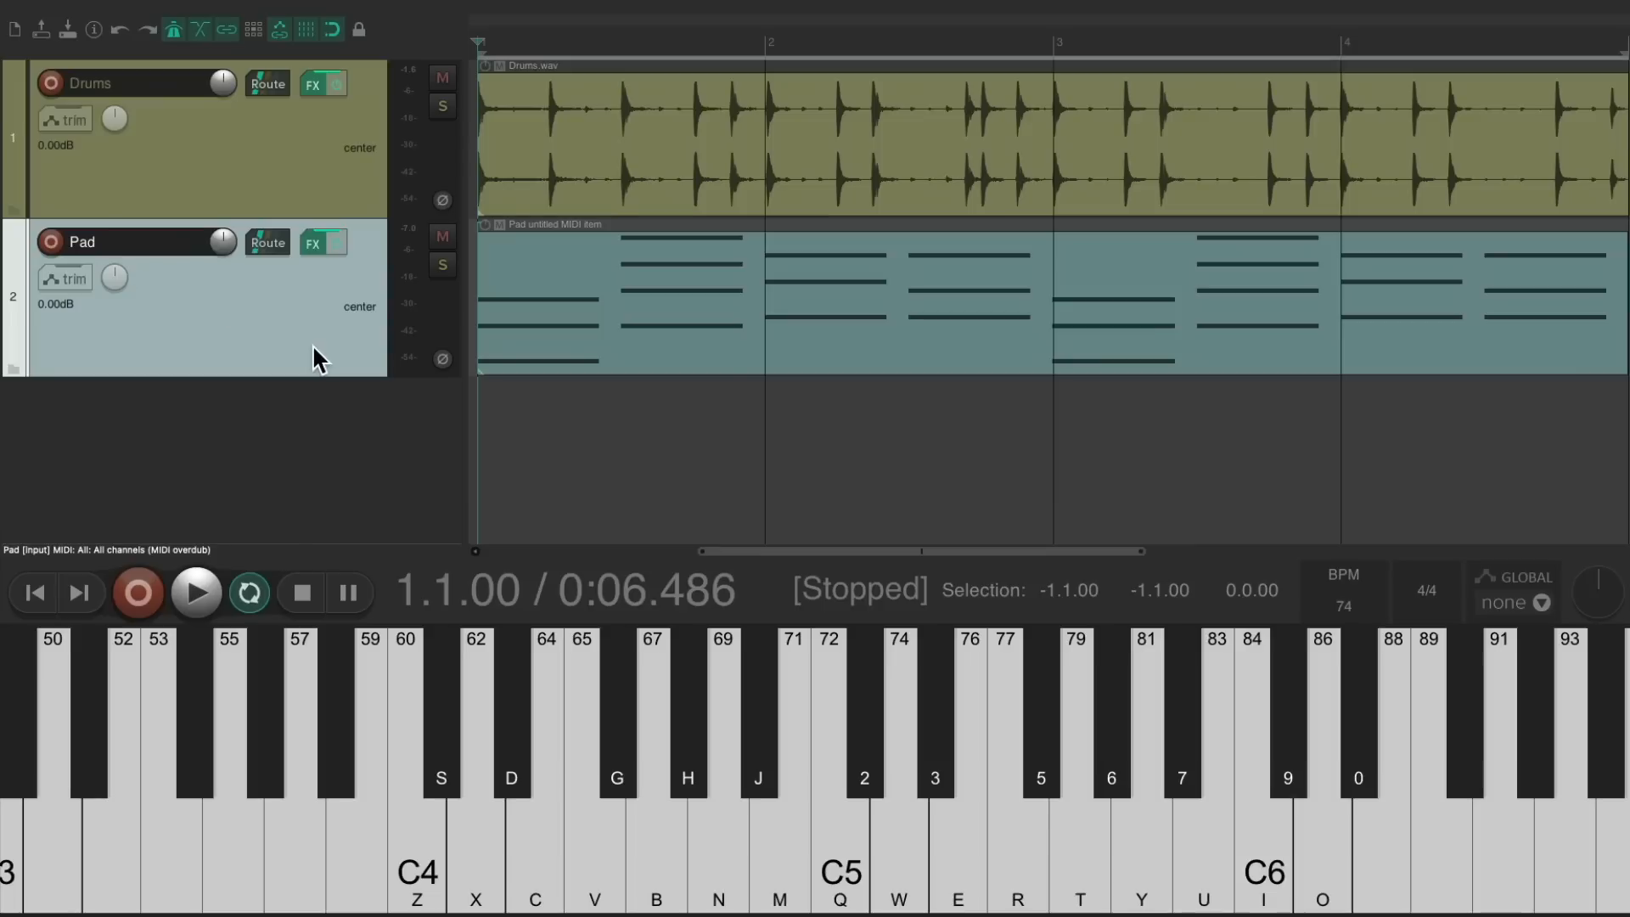
pyautogui.press('space')
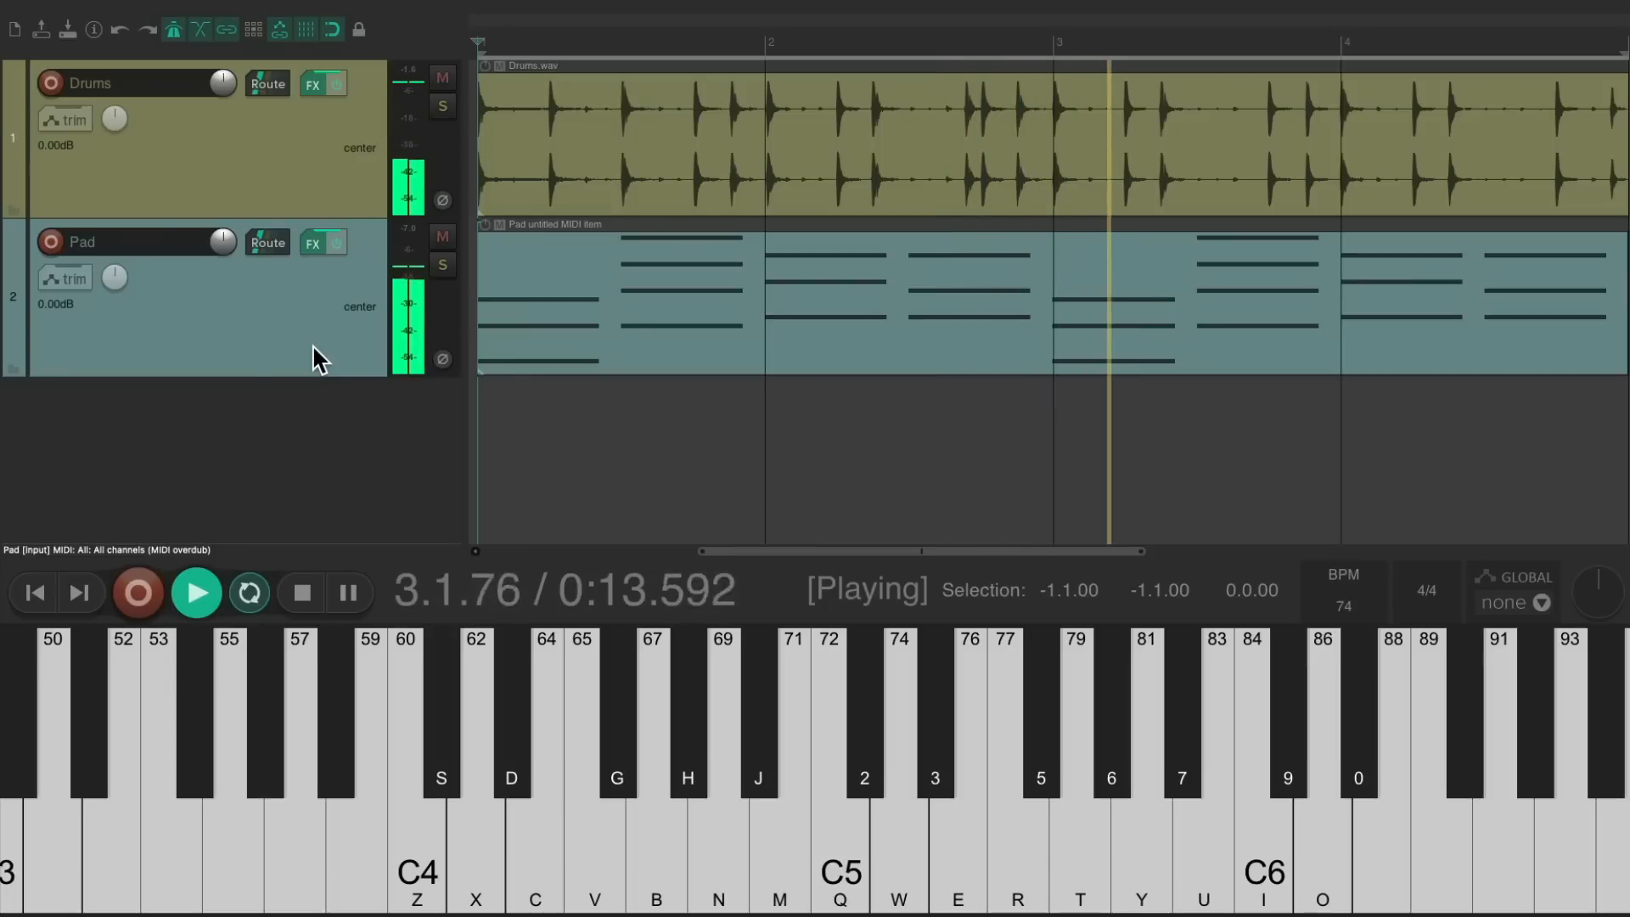
pyautogui.press('space')
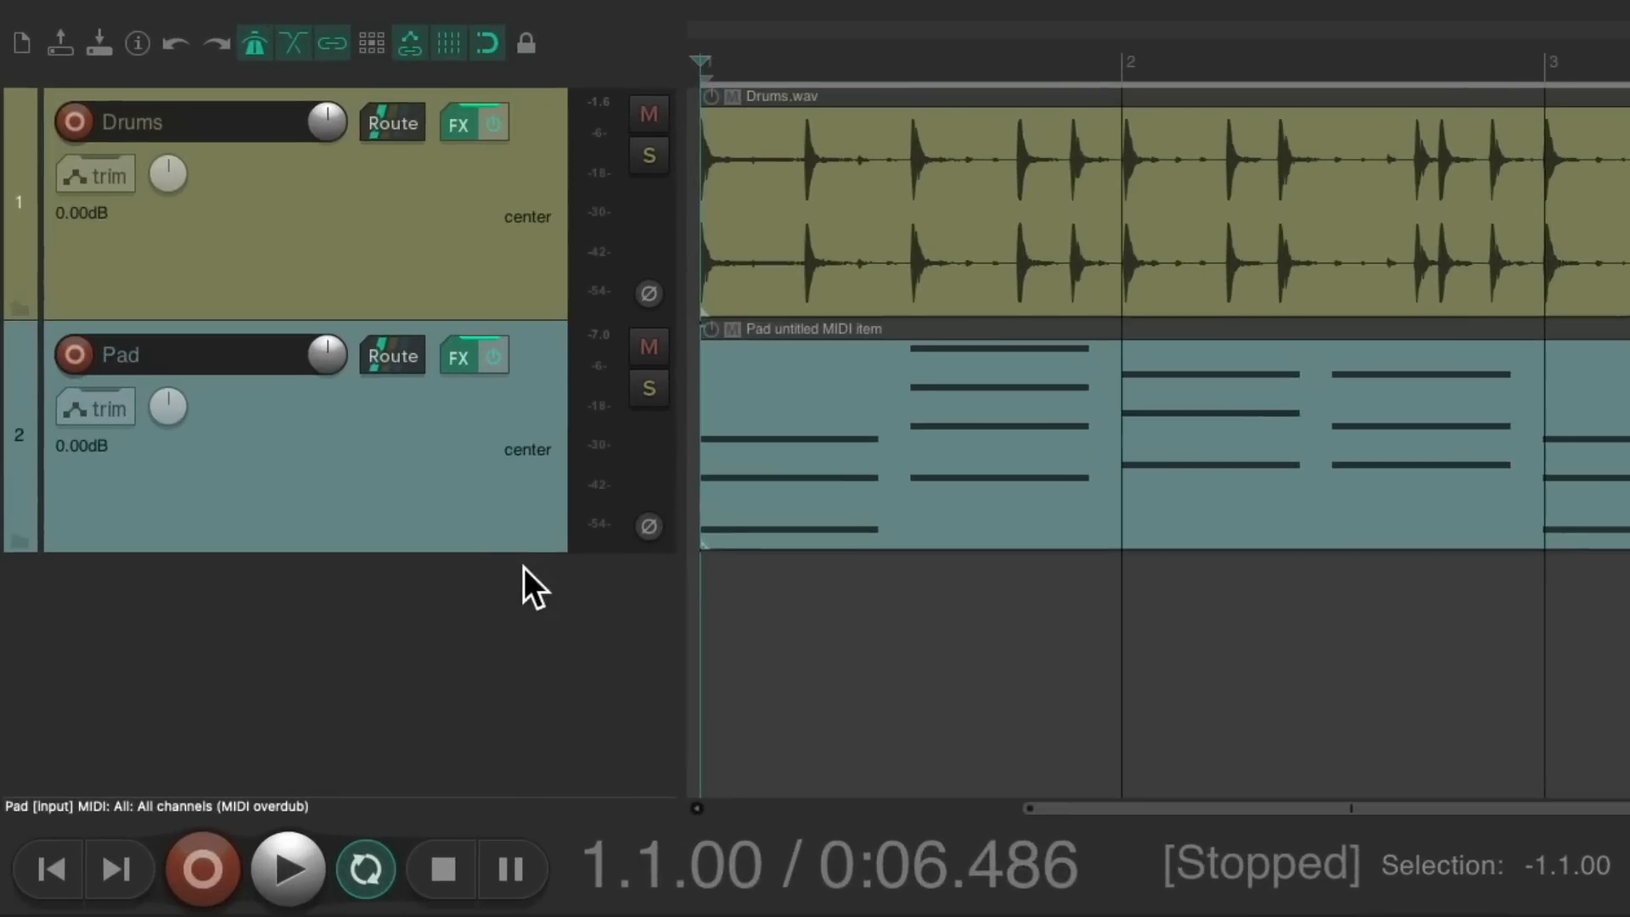
# - Add a new track between Drums and Pad and name it "Trigger"
pyautogui.doubleClick(354, 396)
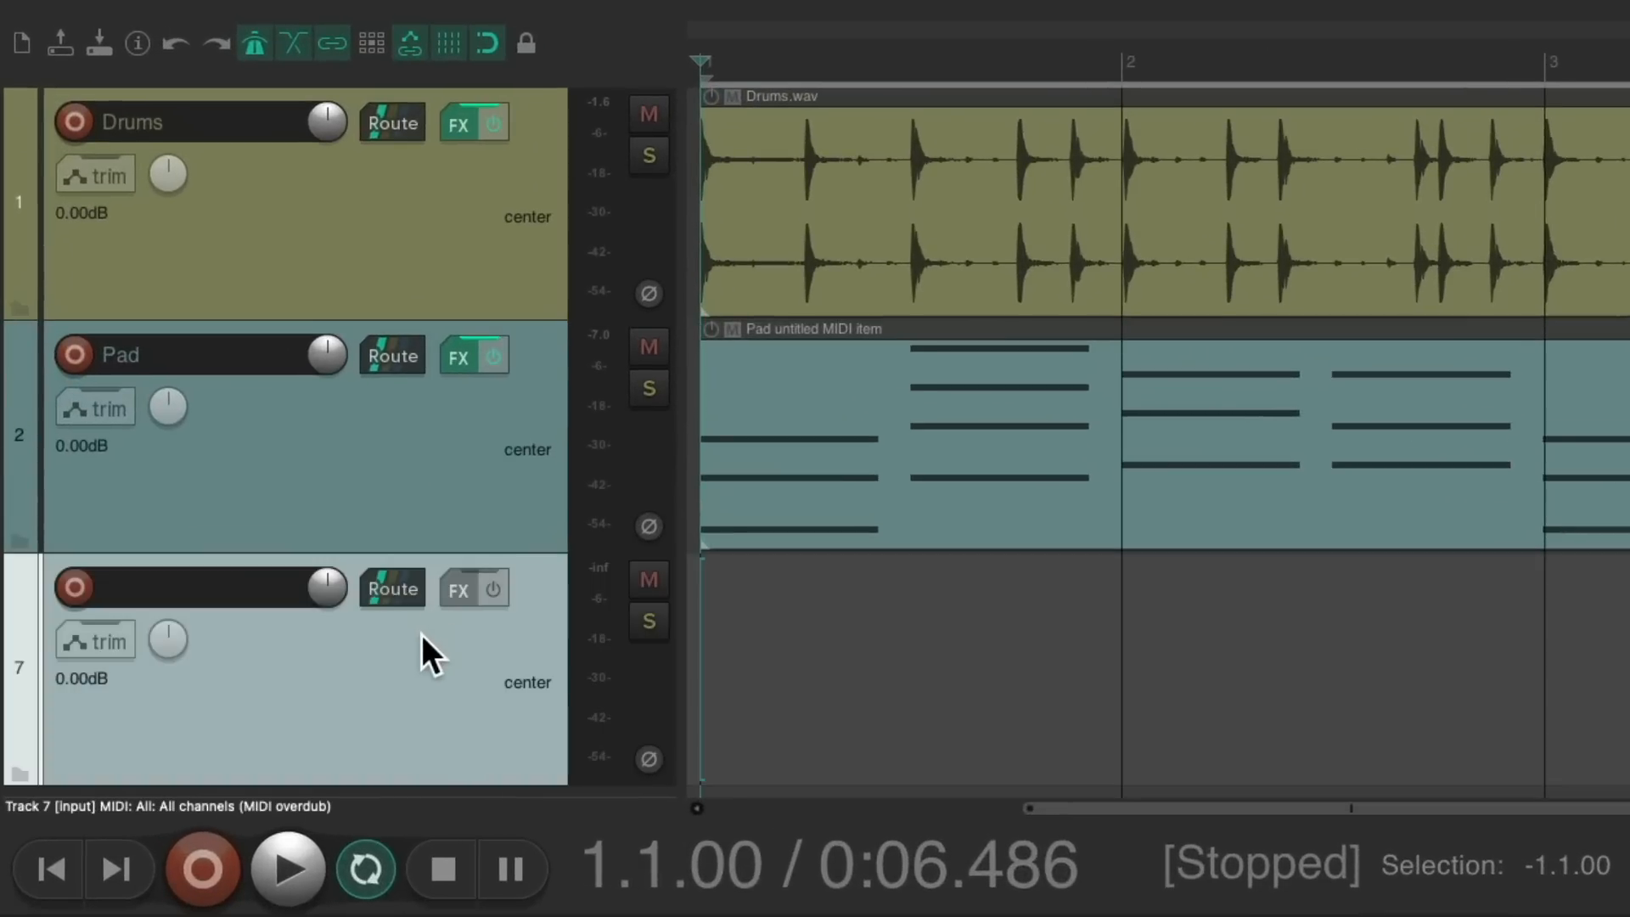
pyautogui.moveTo(422, 635); pyautogui.dragTo(414, 331)
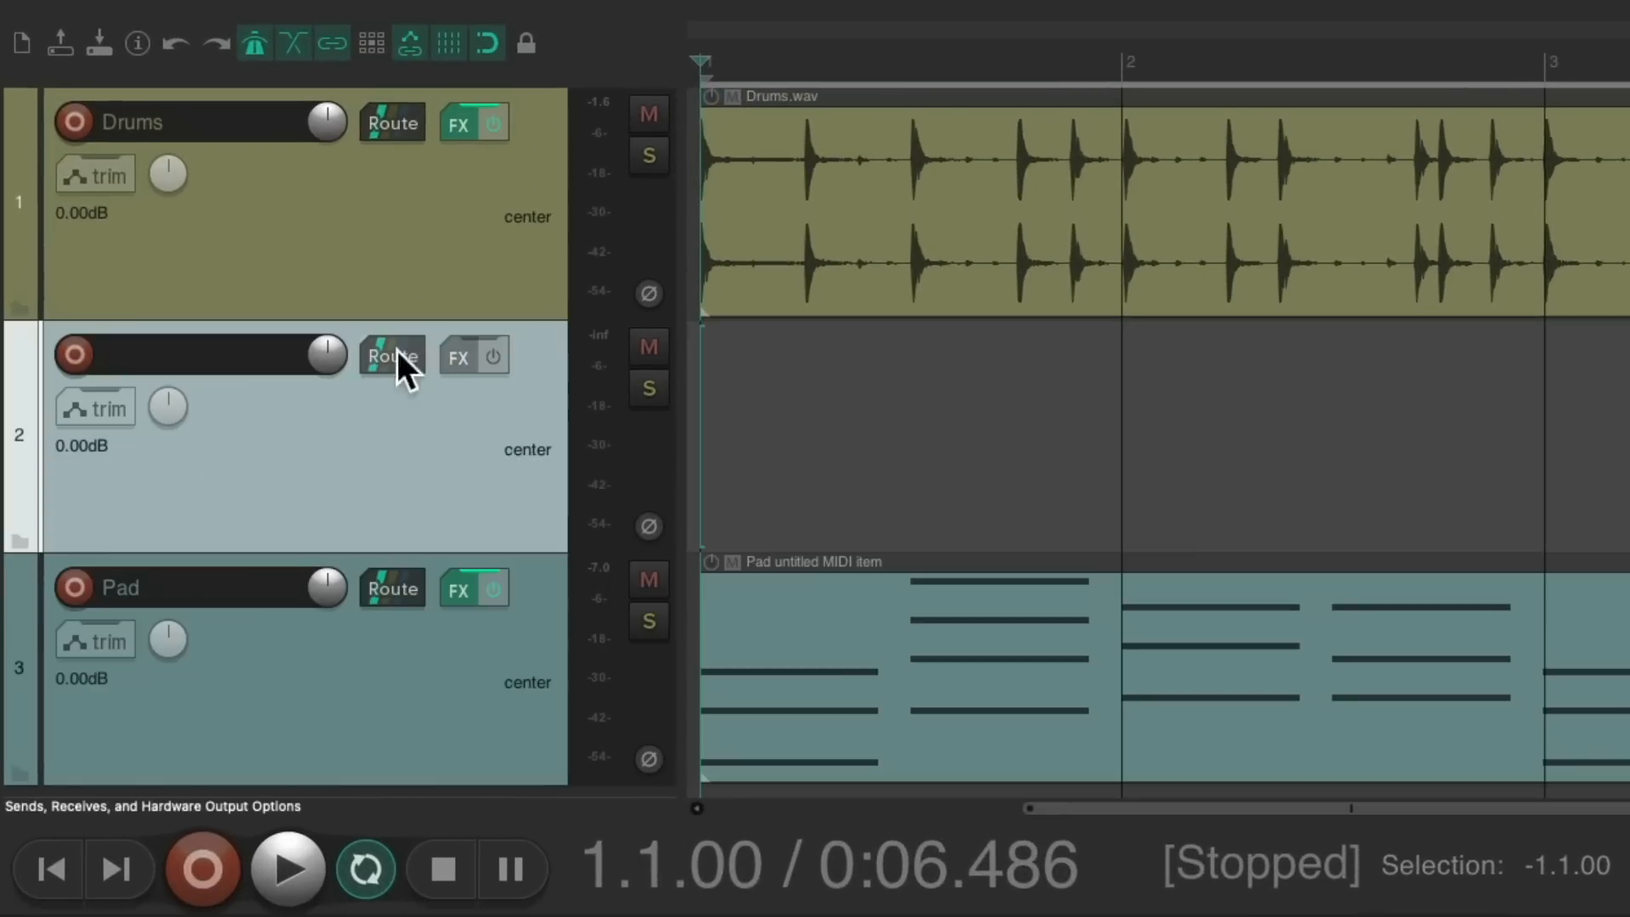
pyautogui.doubleClick(227, 363)
pyautogui.write('Trigger')
pyautogui.press('Return')
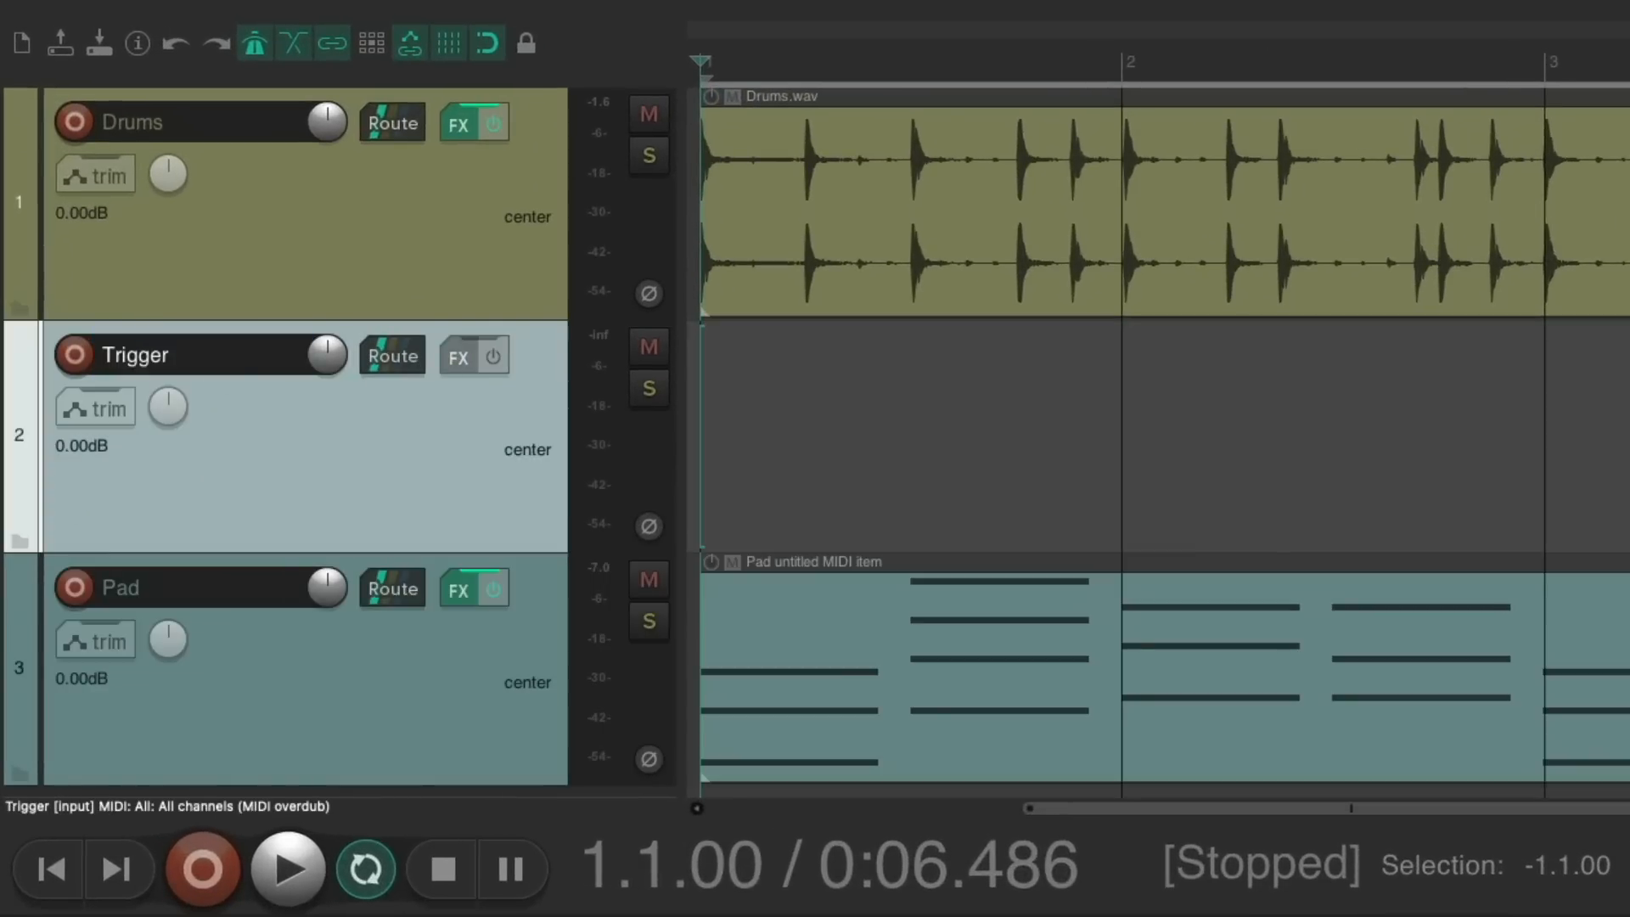
# - Add ReaSynth to the Trigger track, raise its Sawtooth mix to near maximum, and close the effects window
pyautogui.click(461, 358)
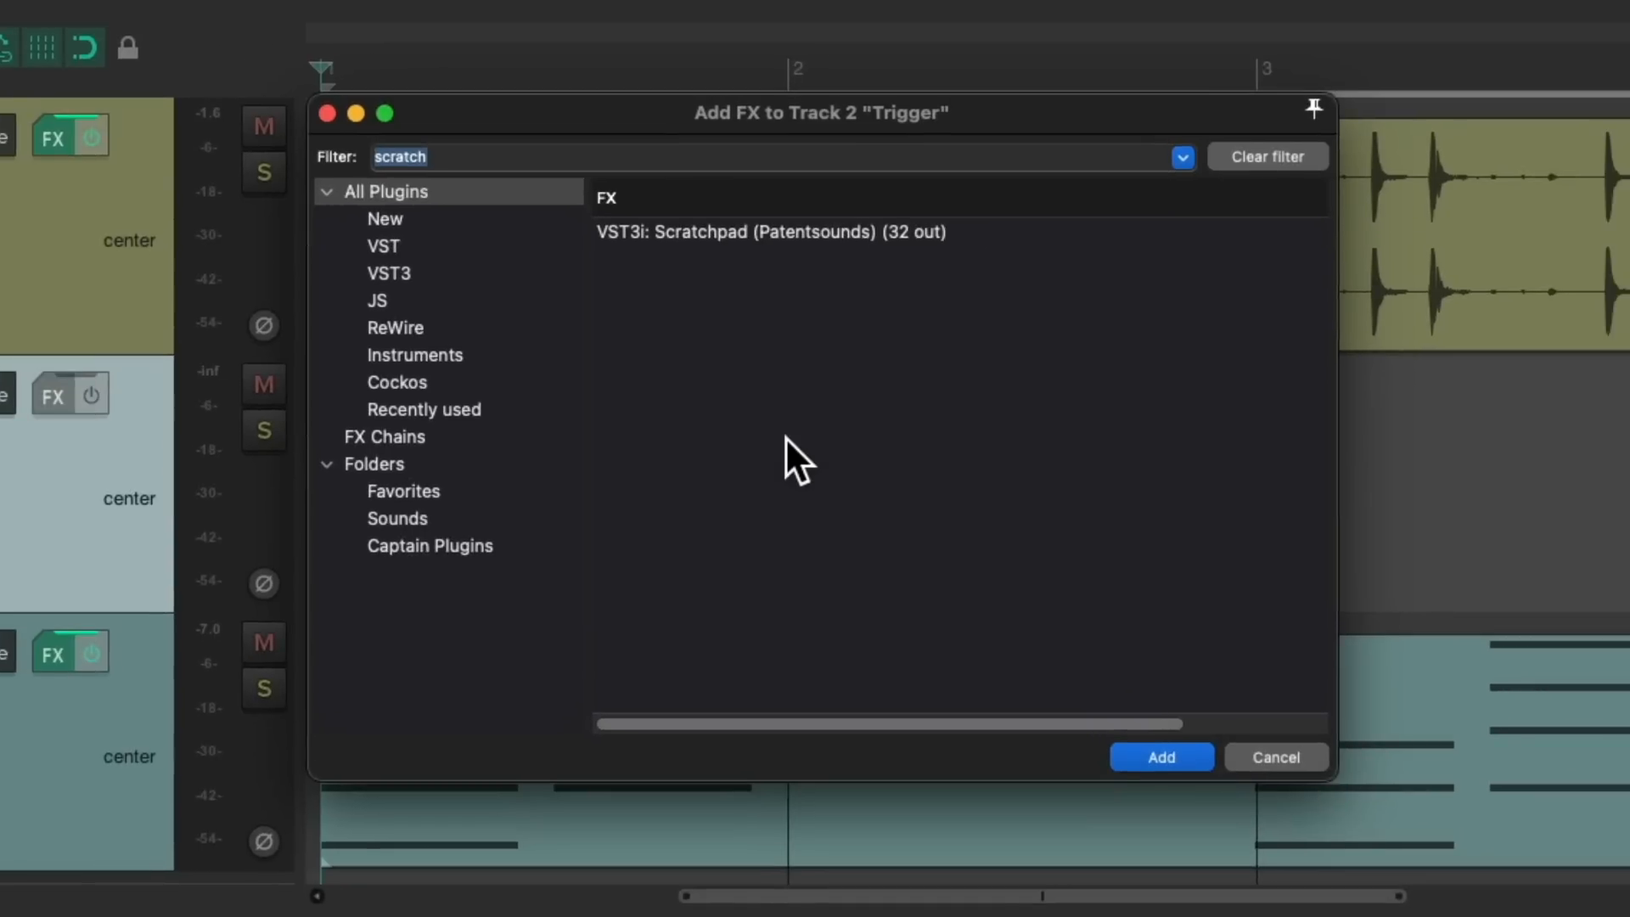
pyautogui.write('synth')
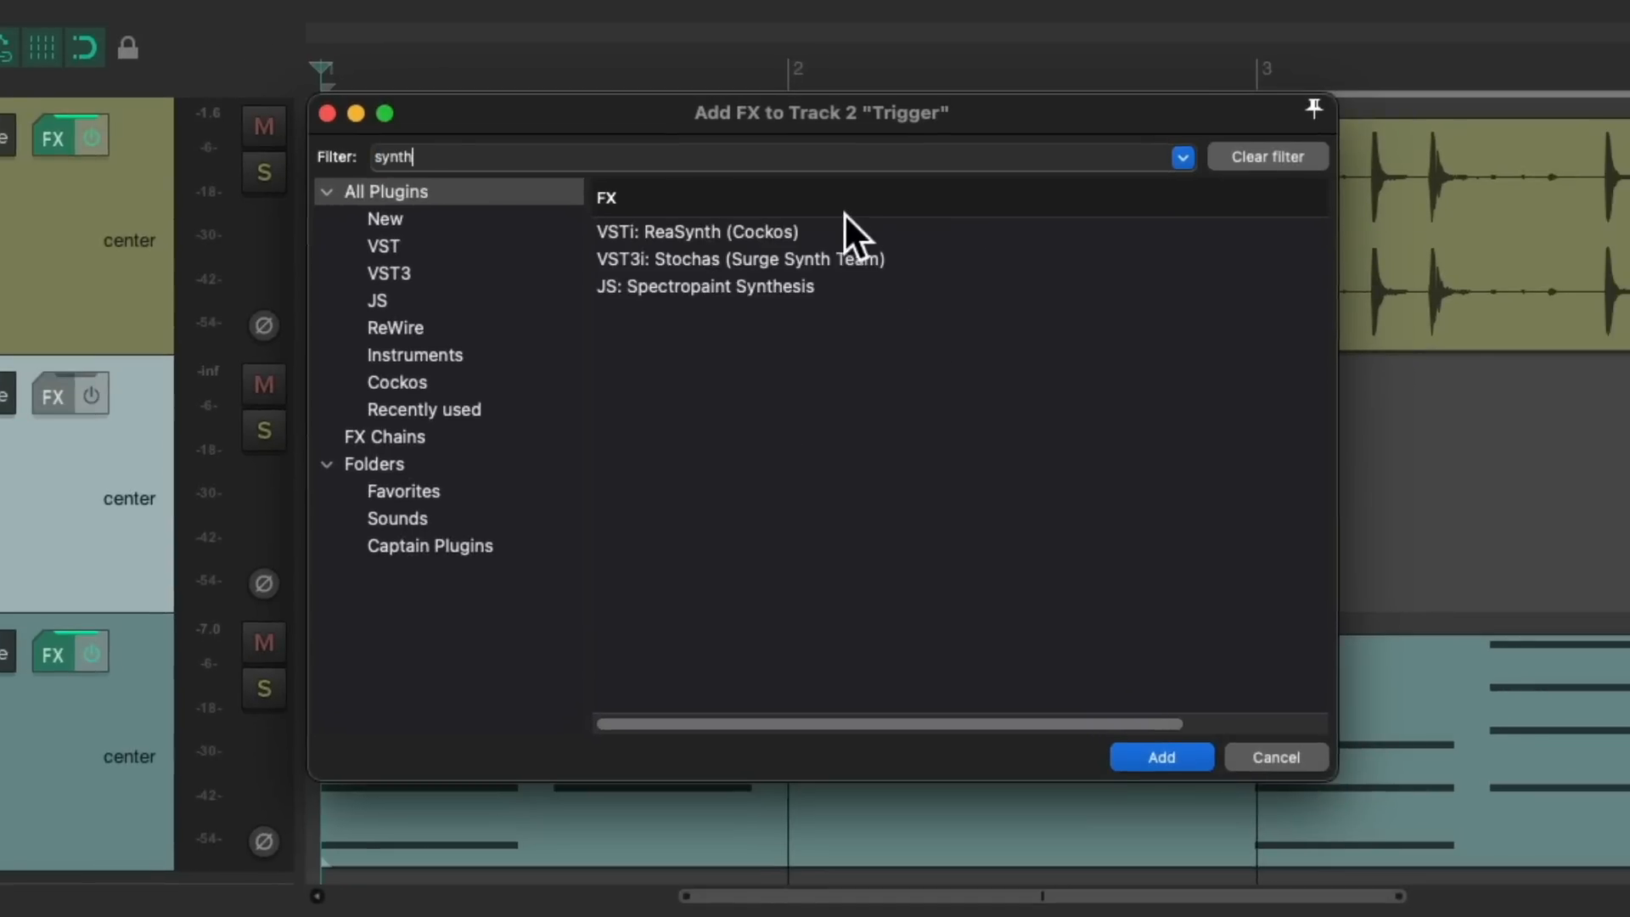
pyautogui.click(834, 231)
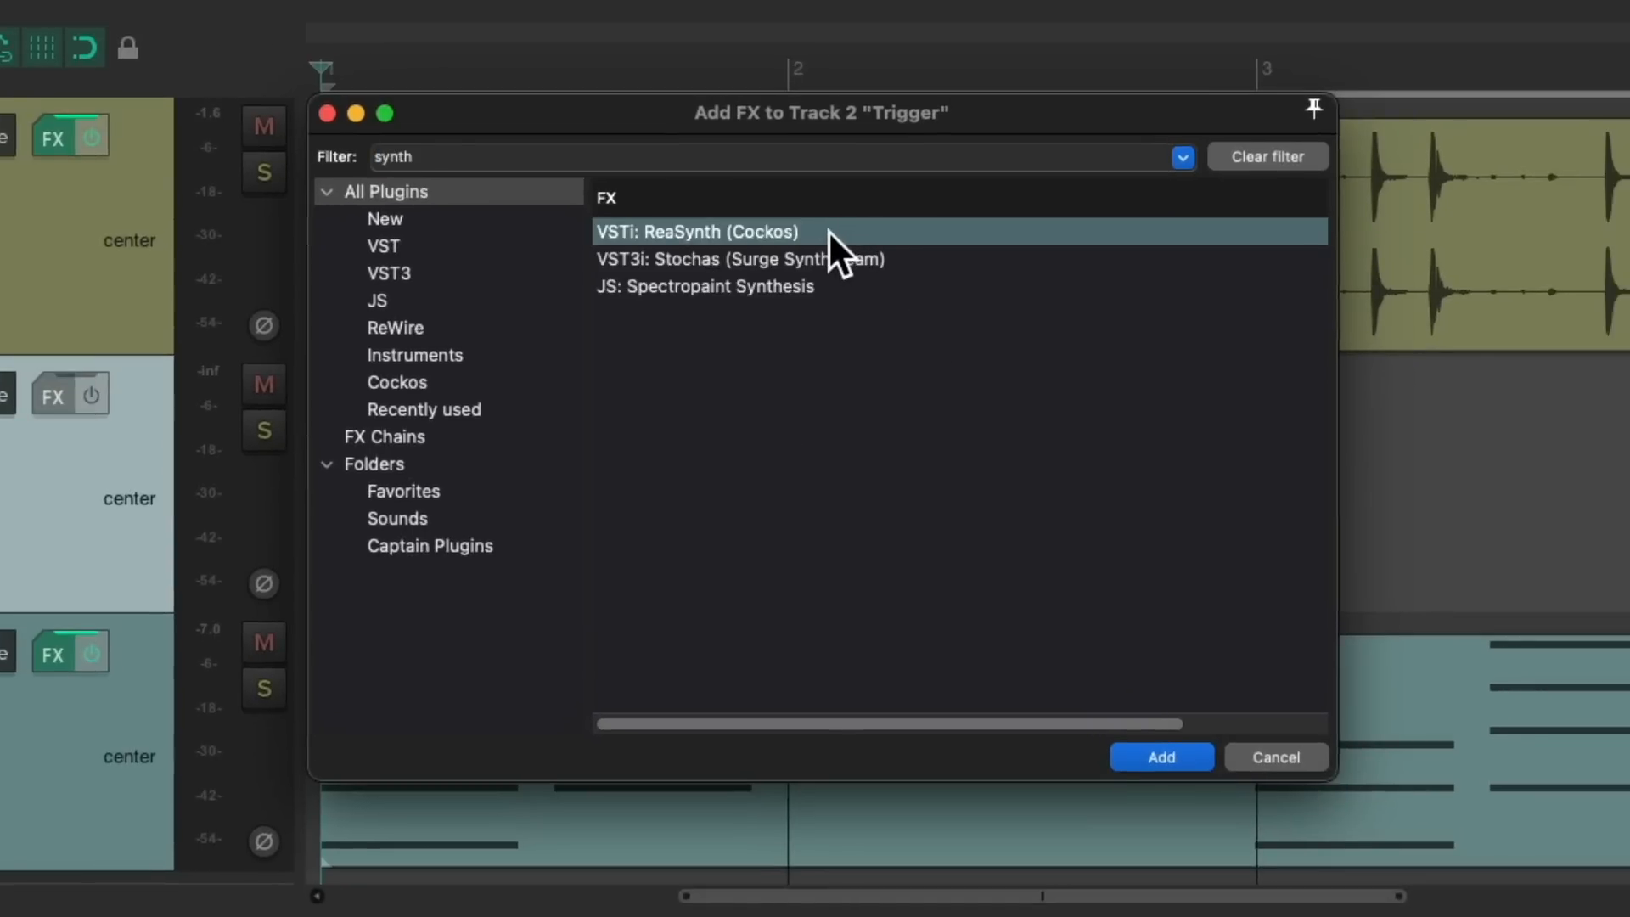
pyautogui.doubleClick(828, 231)
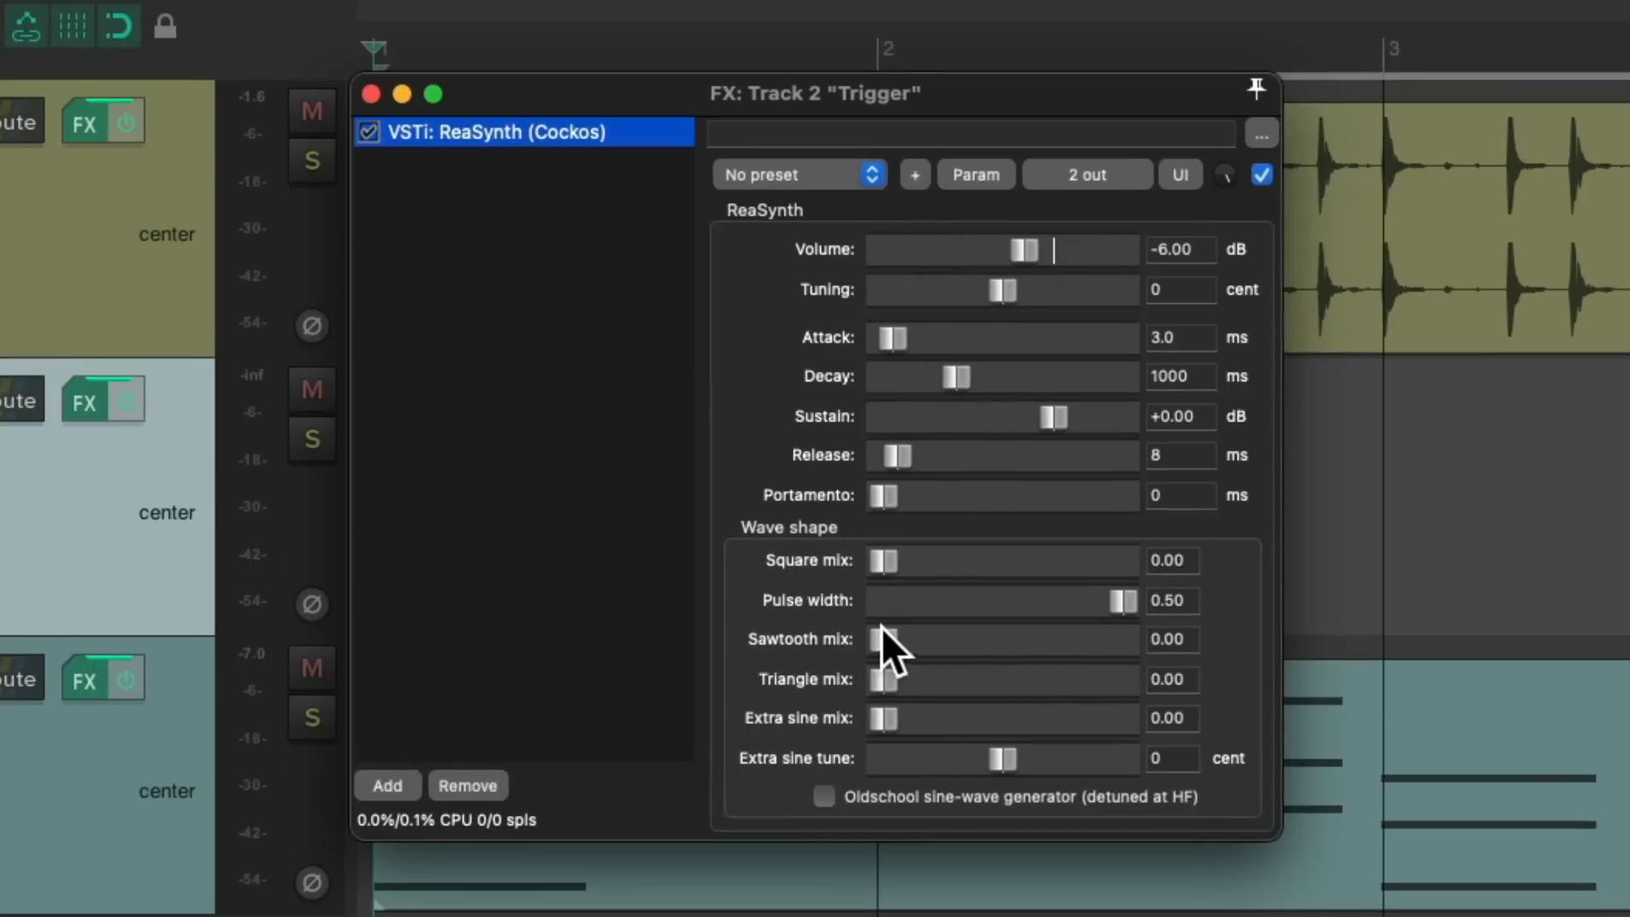
pyautogui.moveTo(881, 637); pyautogui.dragTo(1109, 642)
pyautogui.click(371, 93)
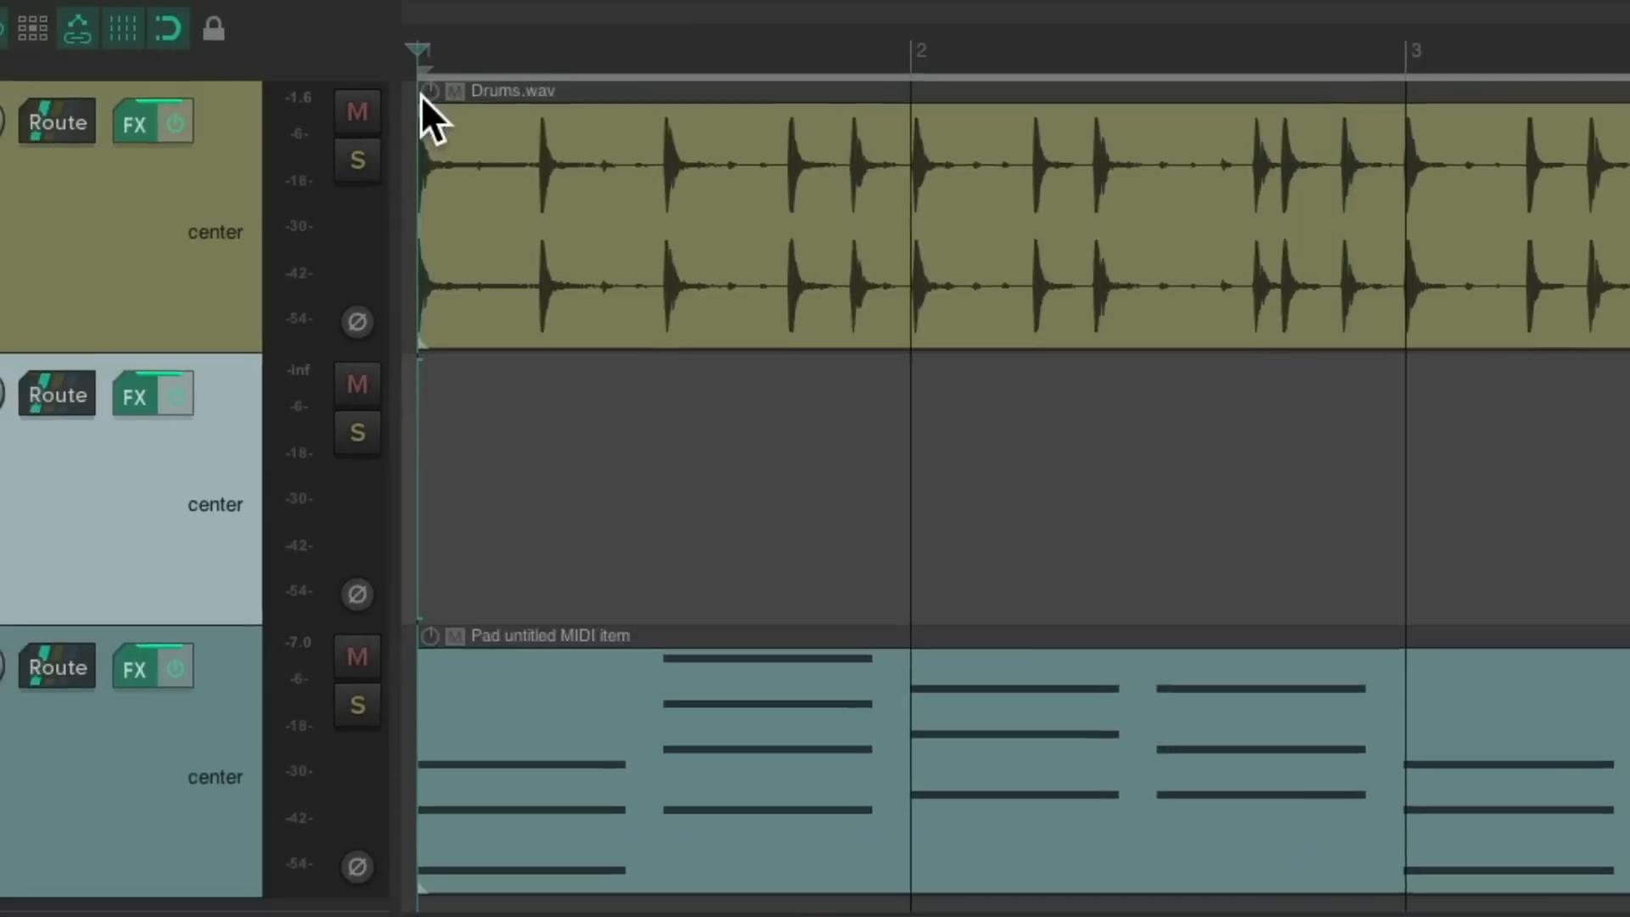
# - Arm the Trigger track for recording, lower its volume to about -16 dB, and audition repeated C4 notes
pyautogui.click(76, 357)
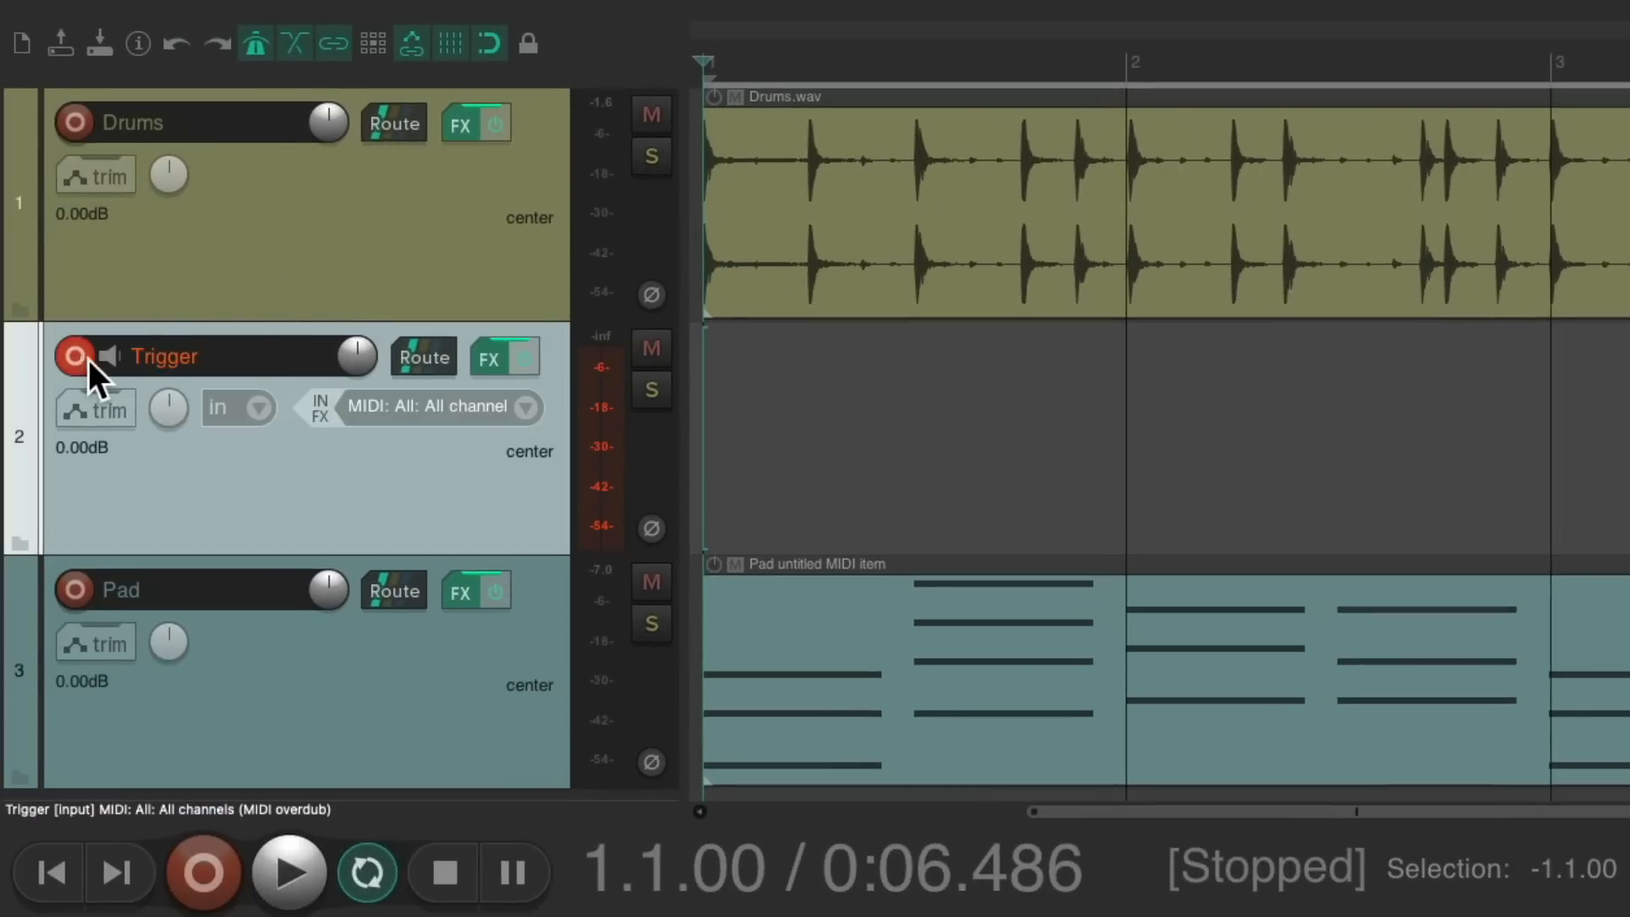
pyautogui.moveTo(357, 357); pyautogui.dragTo(357, 364)
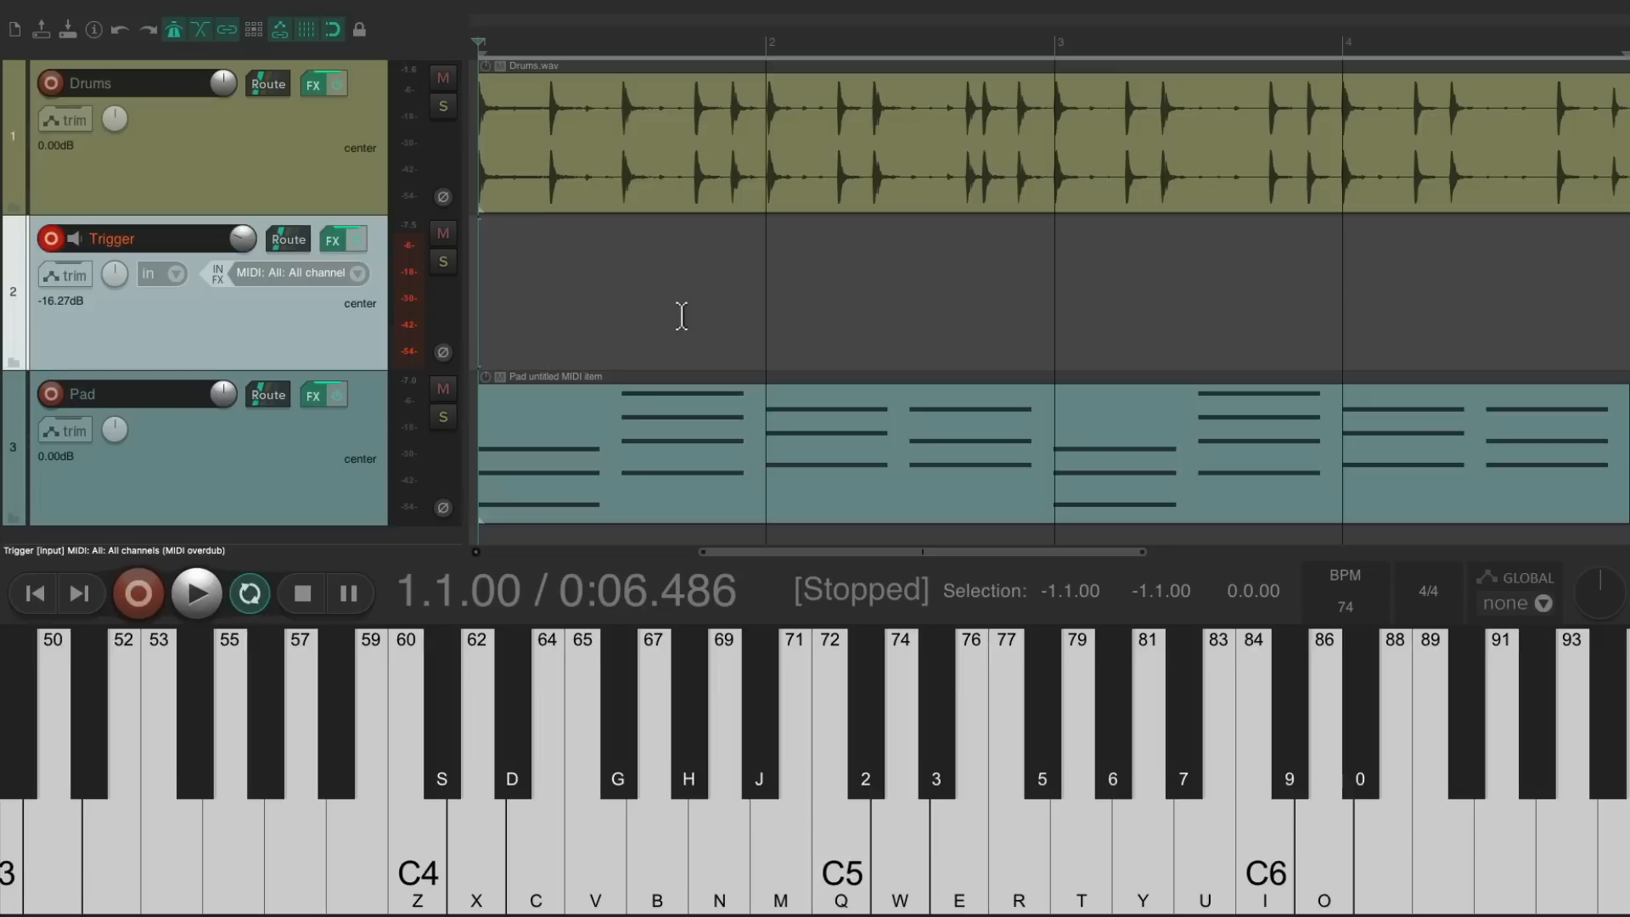
pyautogui.press('z')
pyautogui.press('z')
pyautogui.press('z')
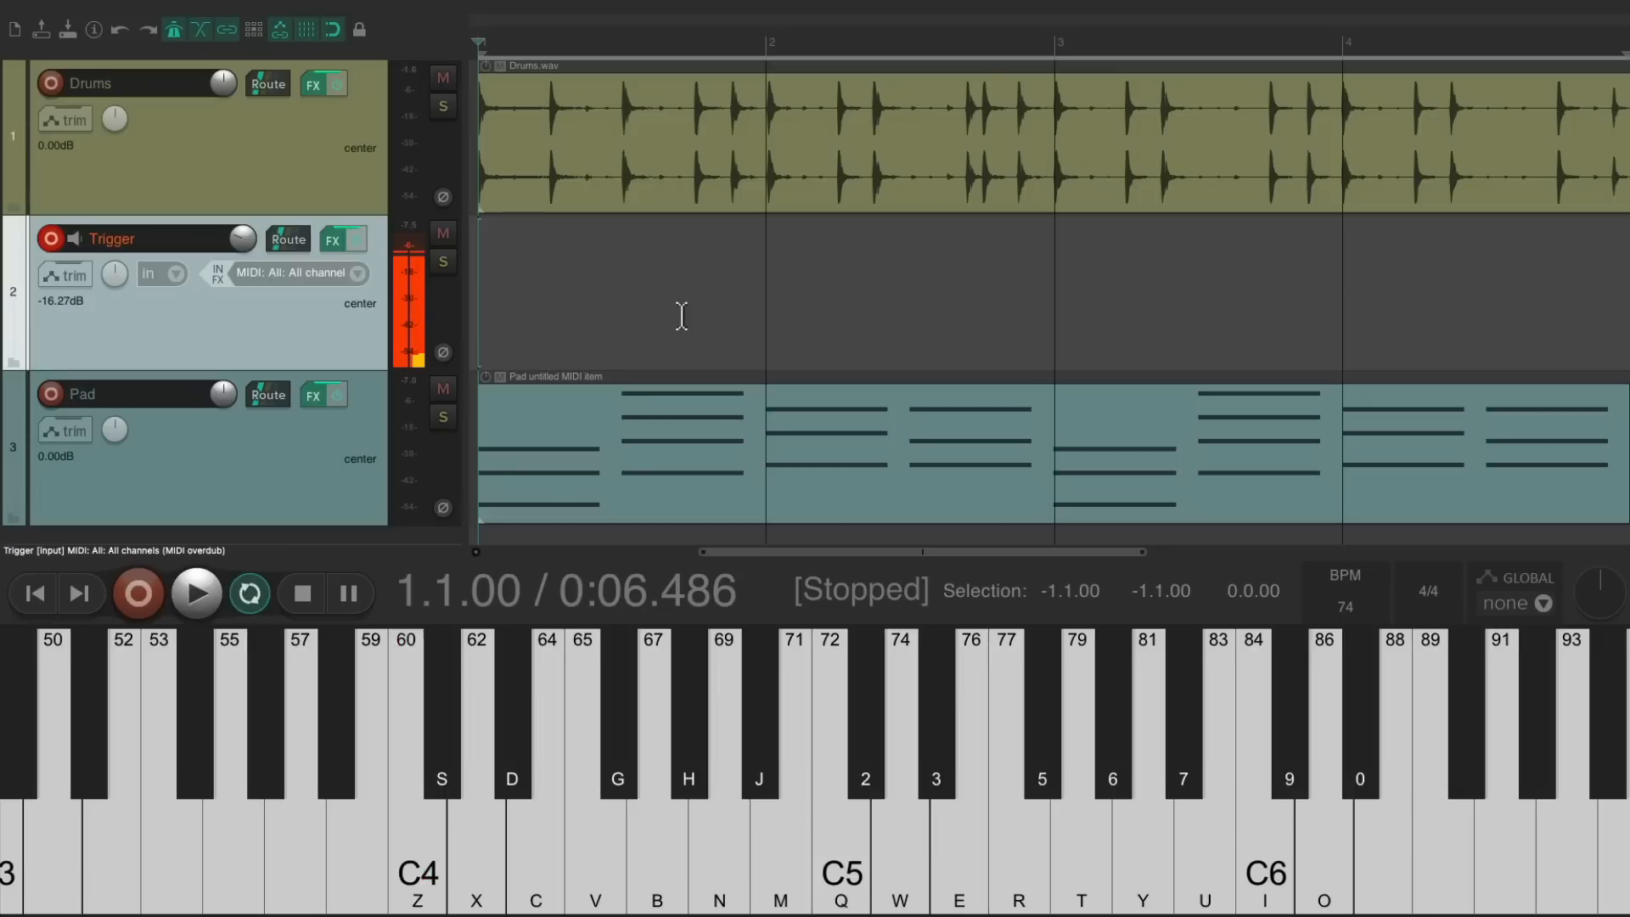
pyautogui.press('z')
pyautogui.press('z')
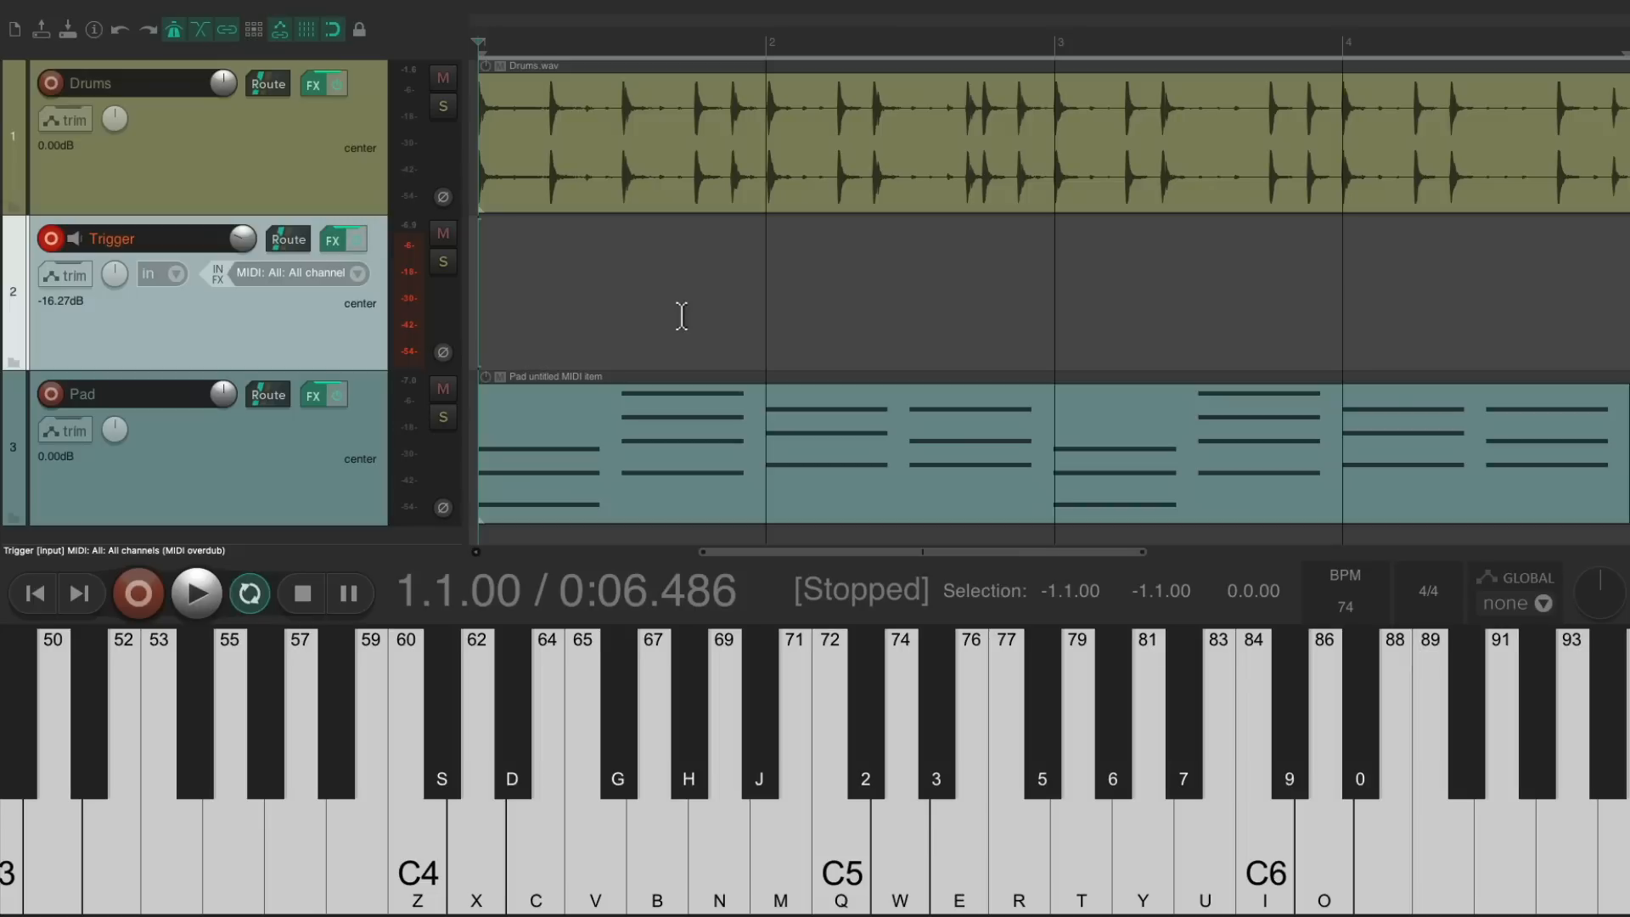
# - Record a rhythmic pattern of short repeated C4 notes on the Trigger track over bars 1 to 4, and stop recording
pyautogui.hotkey('ctrl', 'r')
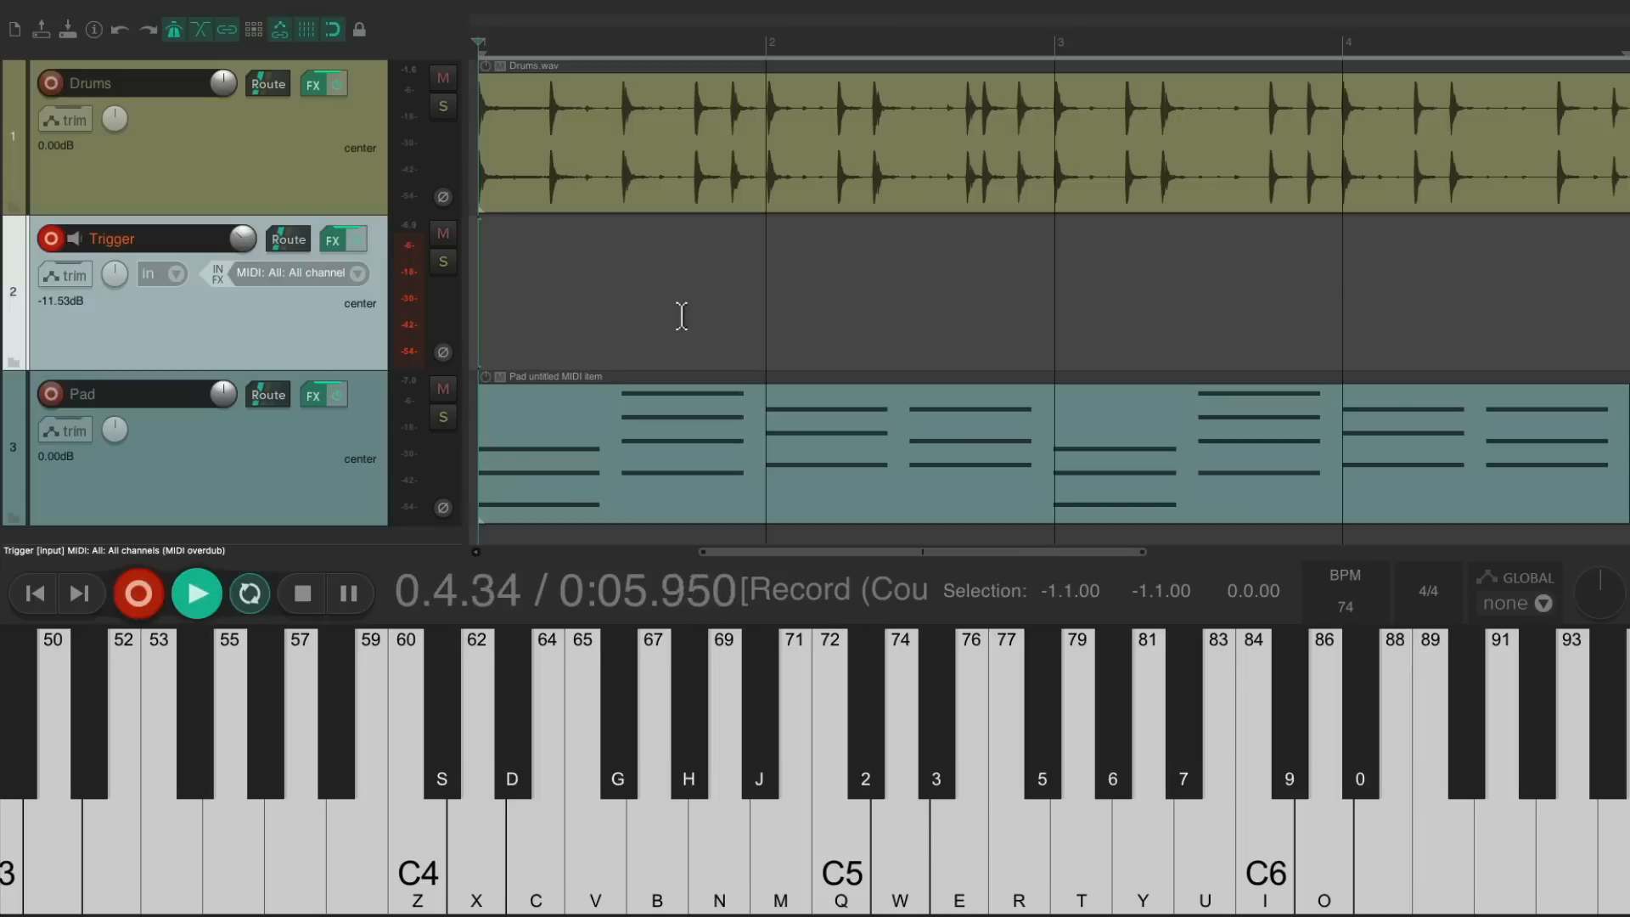
pyautogui.press('z')
pyautogui.press('z')
pyautogui.press('z')
pyautogui.press('z')
pyautogui.press('z')
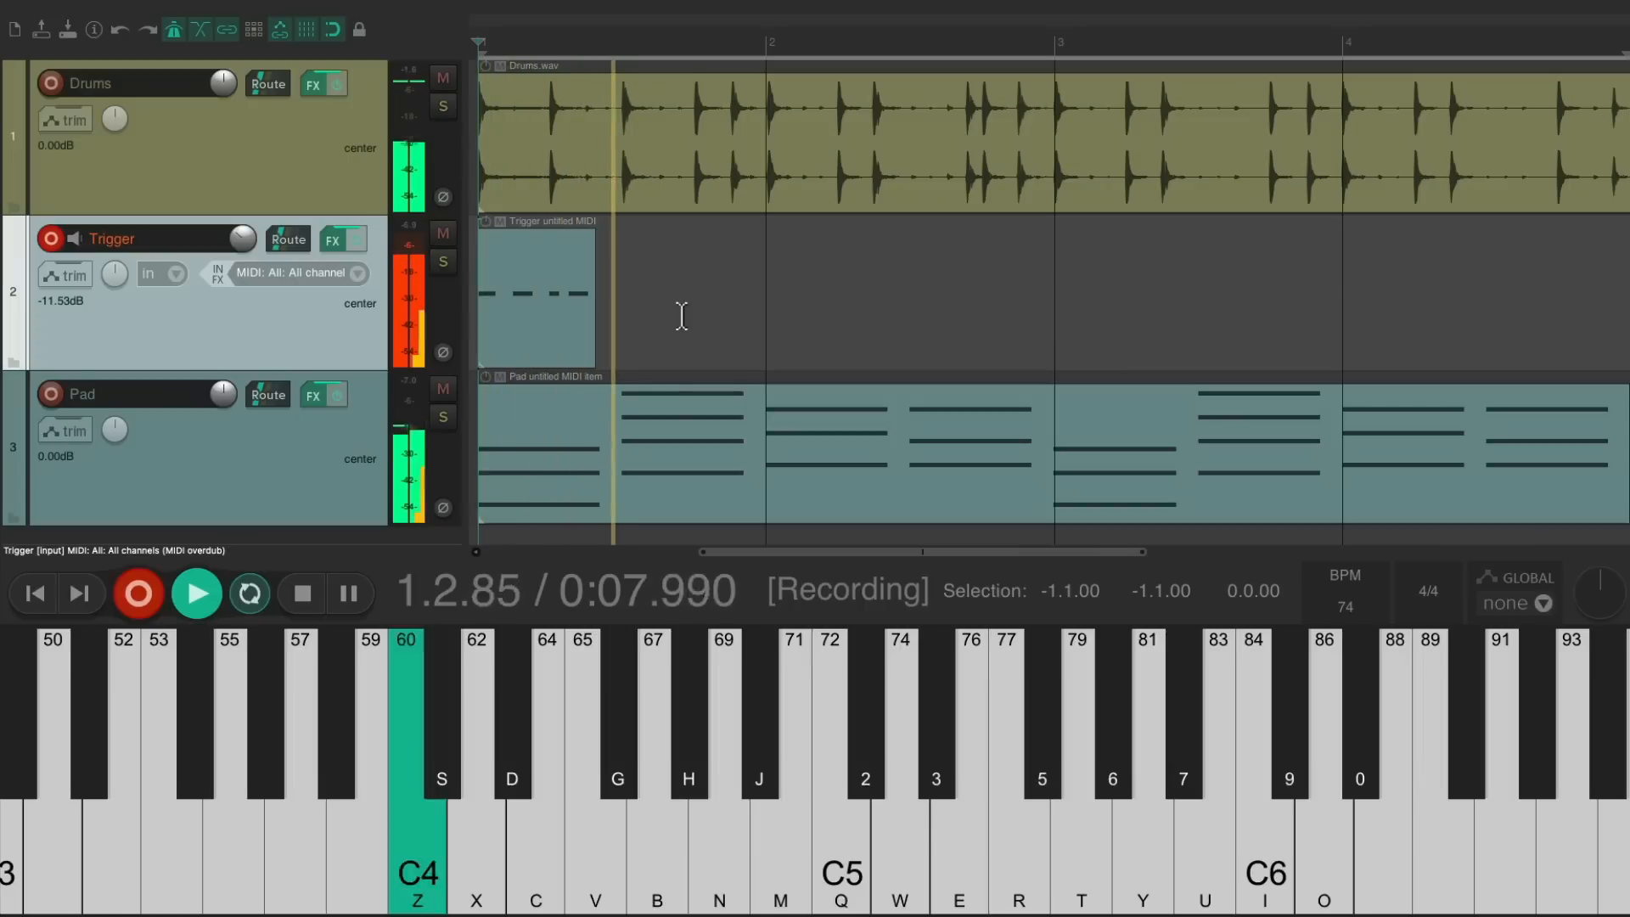
pyautogui.press('z')
pyautogui.press('z')
pyautogui.press('z')
pyautogui.press('z')
pyautogui.press('z')
pyautogui.press('z')
pyautogui.press('z')
pyautogui.press('z')
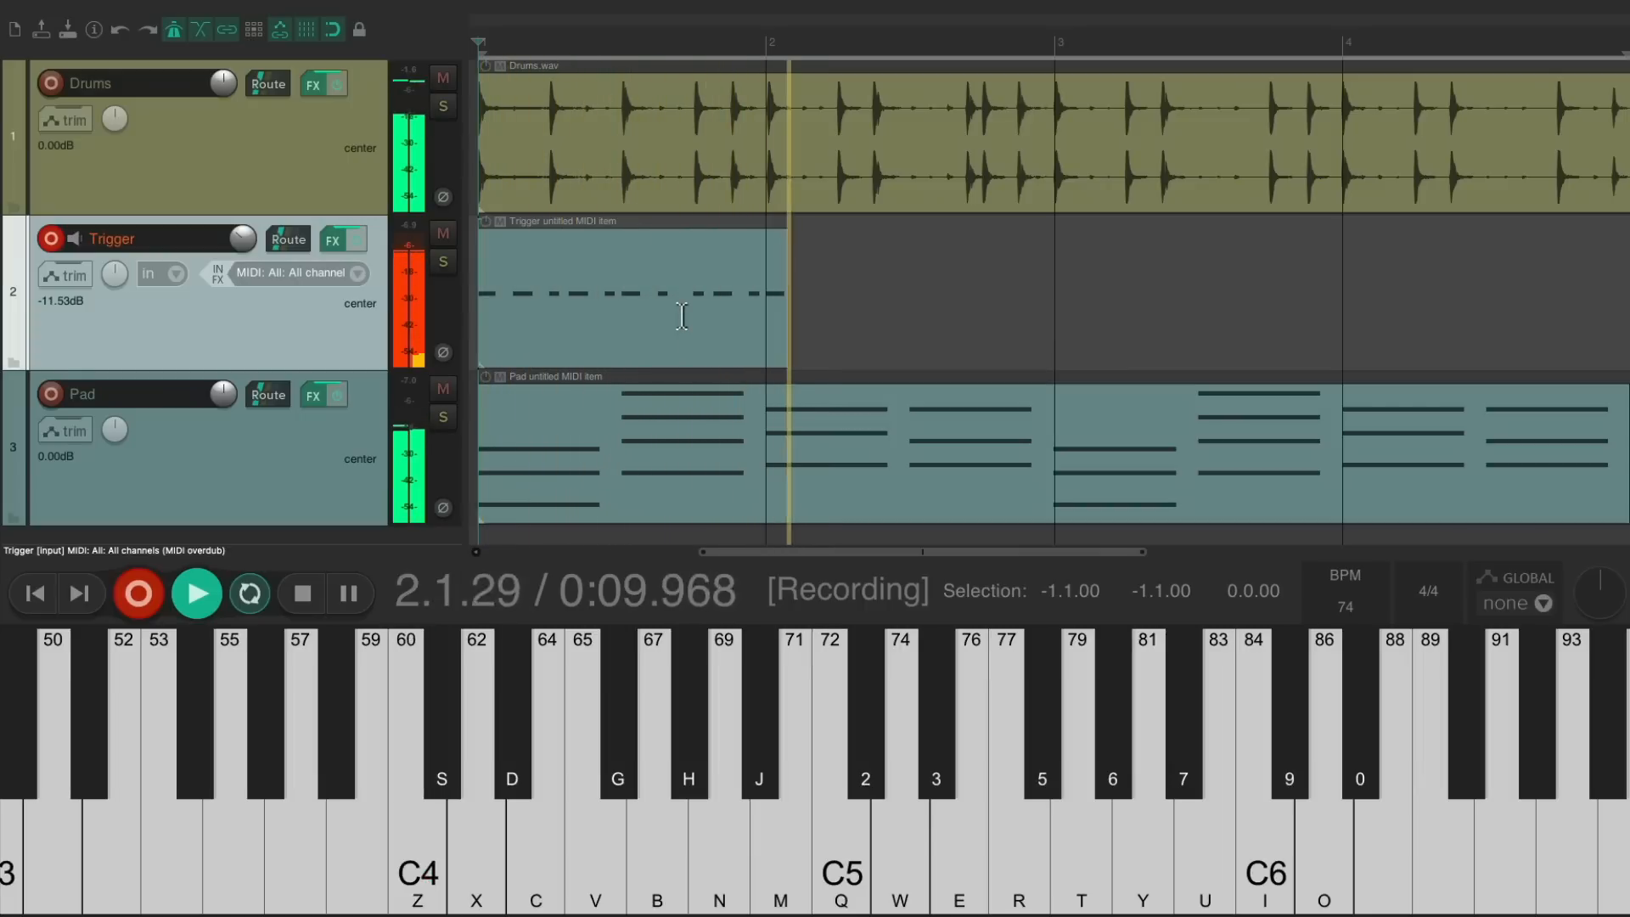
pyautogui.press('z')
pyautogui.press('z')
pyautogui.press('z')
pyautogui.press('z')
pyautogui.press('z')
pyautogui.press('z')
pyautogui.press('z')
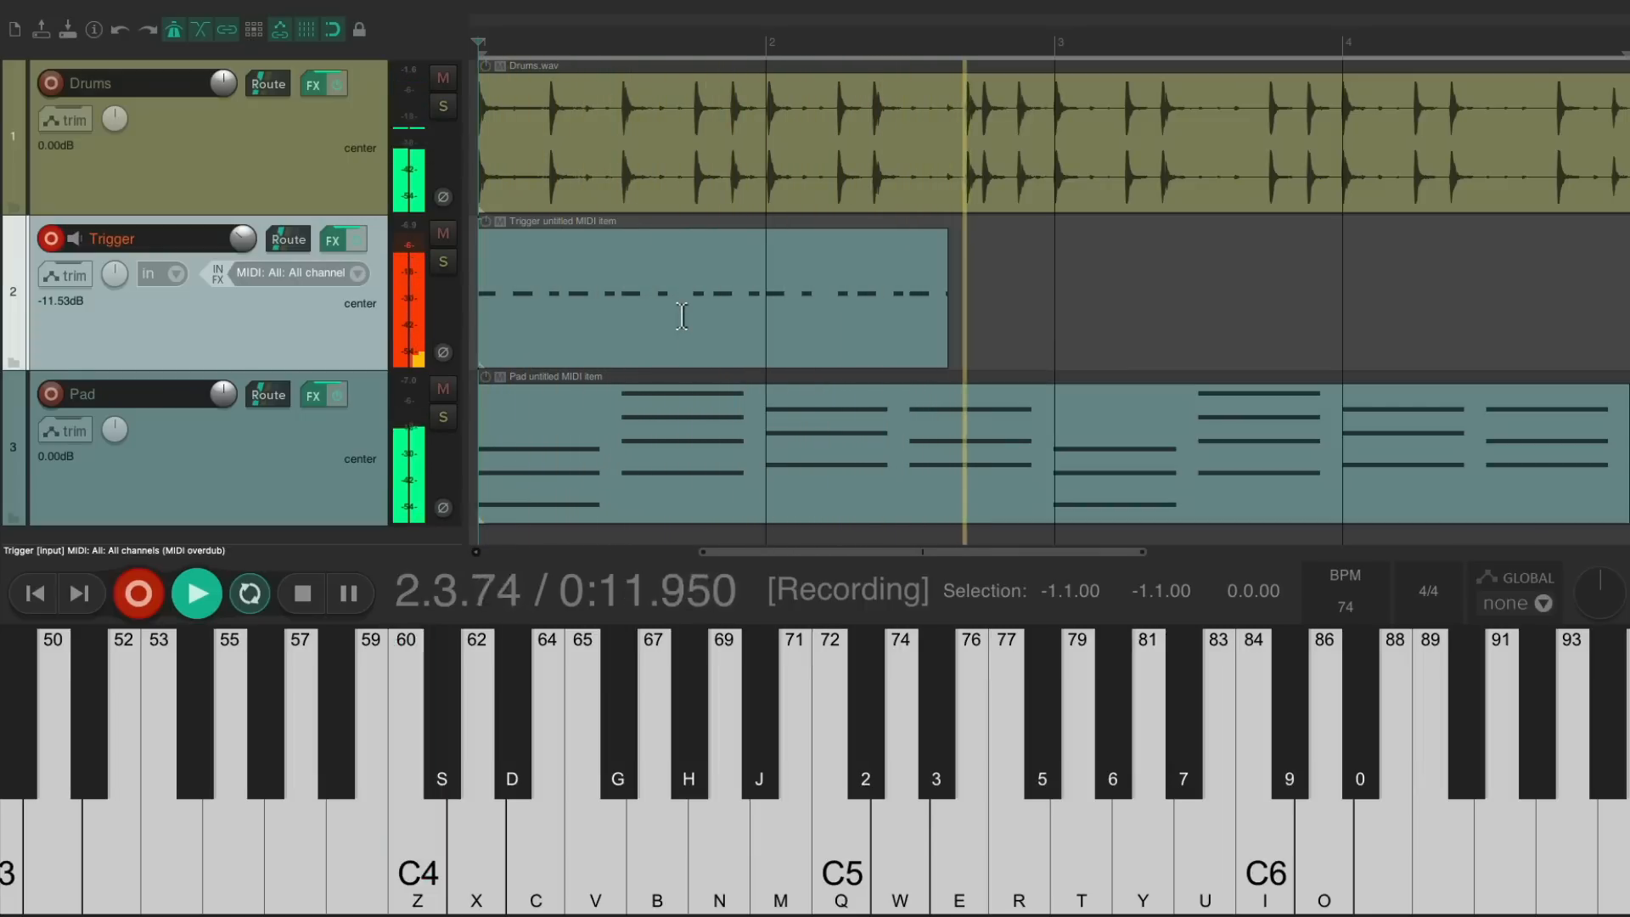
pyautogui.press('z')
pyautogui.press('z')
pyautogui.press('z')
pyautogui.press('z')
pyautogui.press('z')
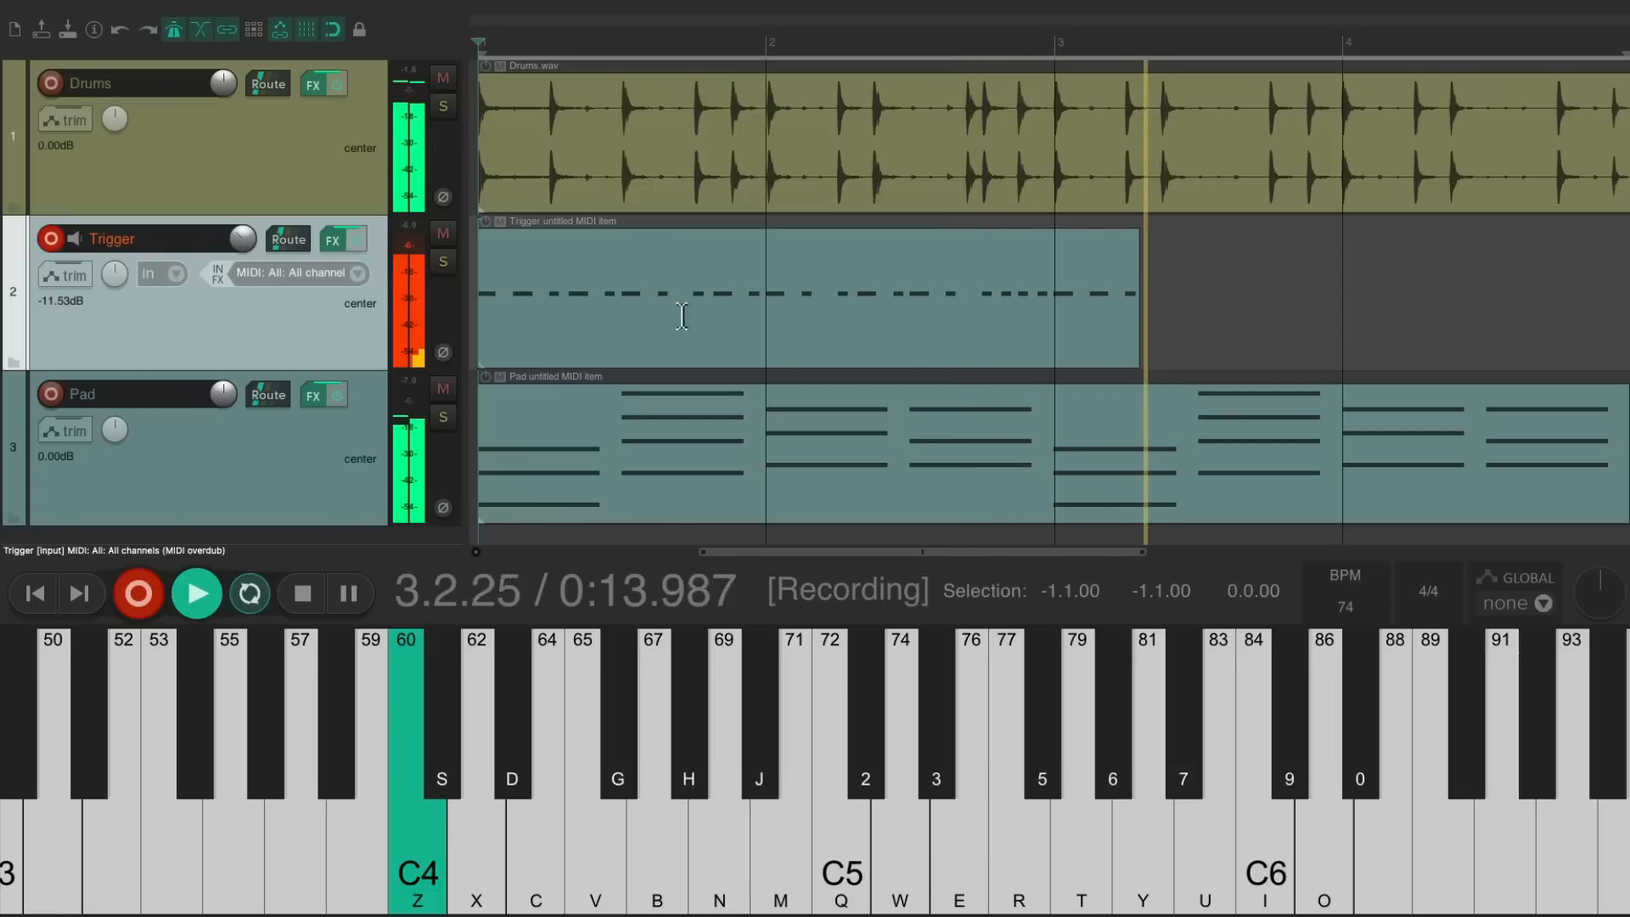
pyautogui.press('z')
pyautogui.press('z')
pyautogui.press('z')
pyautogui.press('z')
pyautogui.press('z')
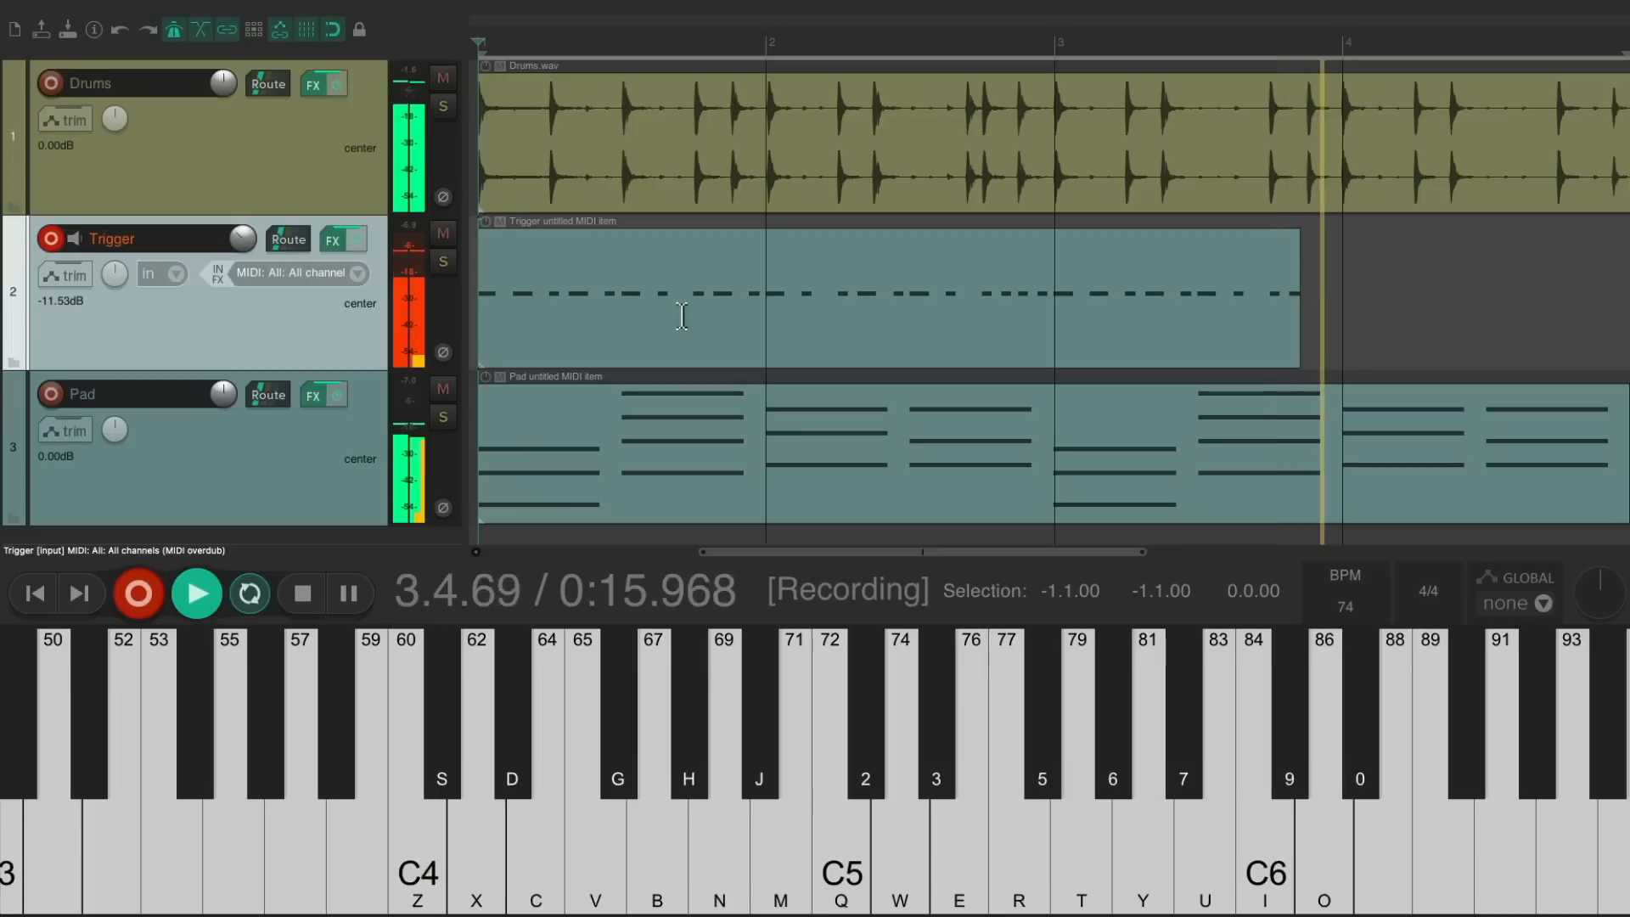
pyautogui.press('z')
pyautogui.press('z')
pyautogui.press('z')
pyautogui.press('z')
pyautogui.press('z')
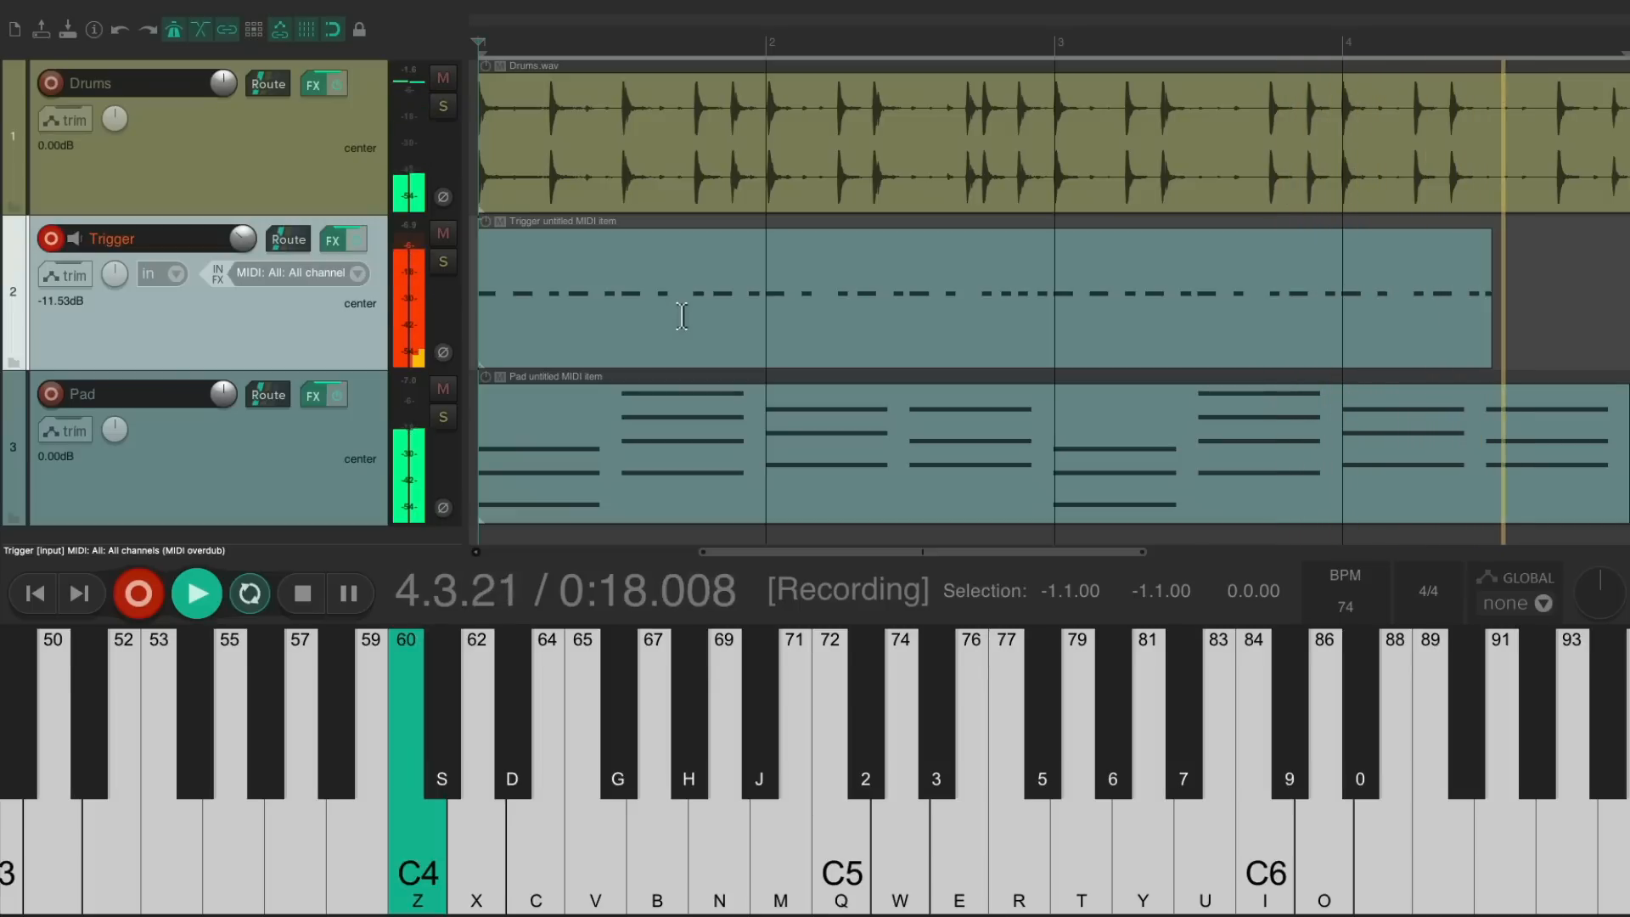
pyautogui.press('z')
pyautogui.press('space')
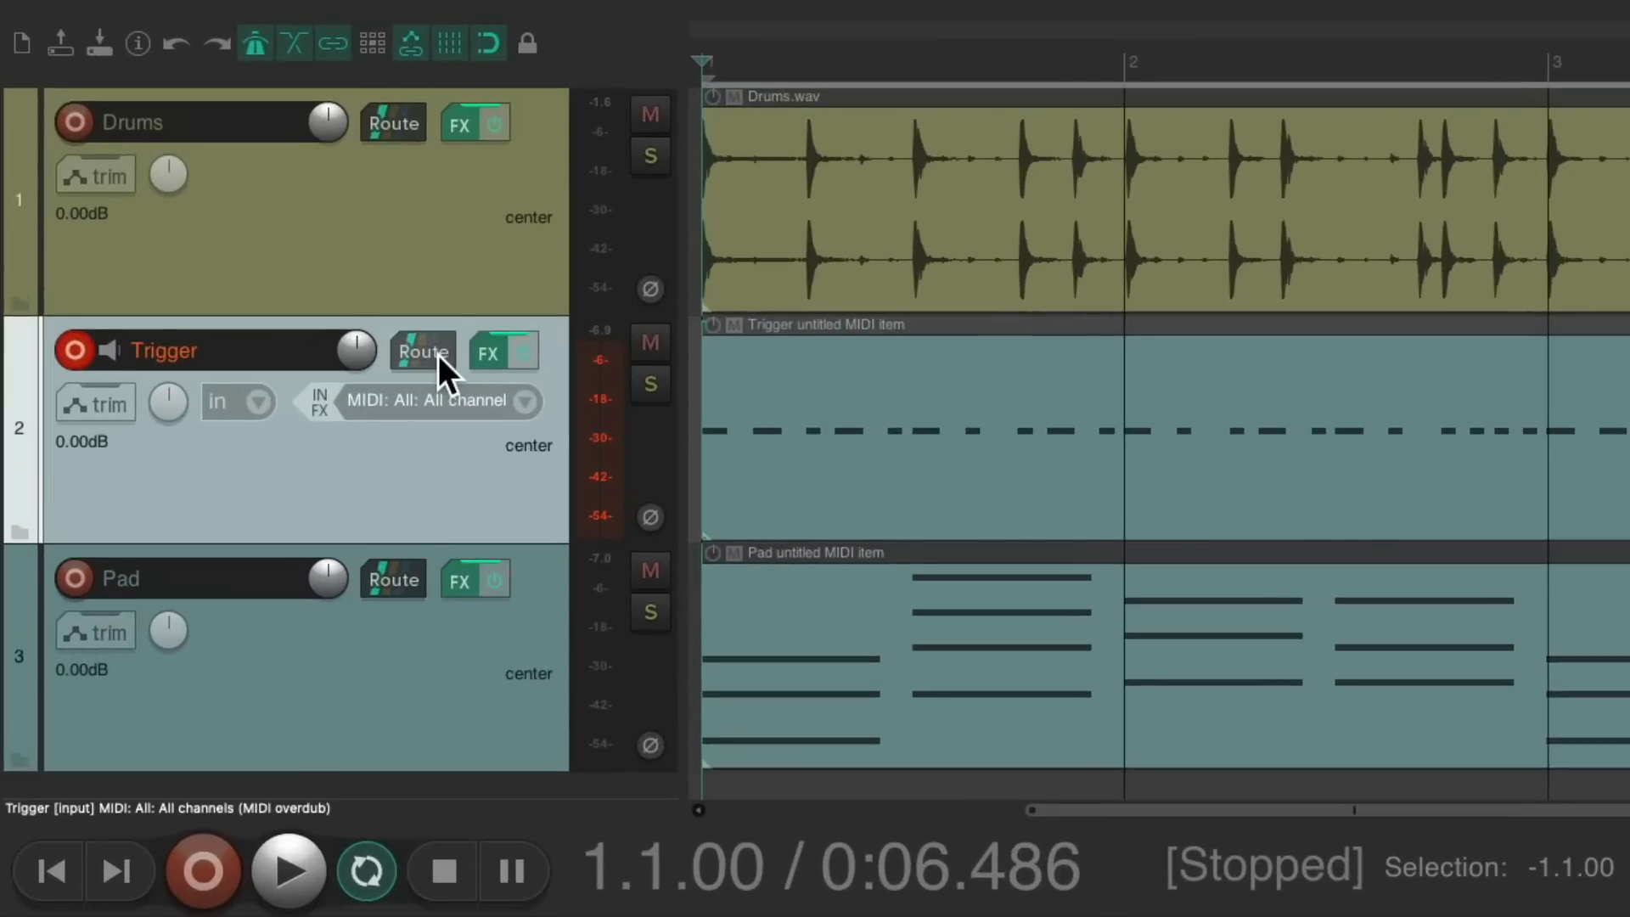
# - Disable the Trigger track's master send, check it in playback, and disarm the track
pyautogui.click(293, 242)
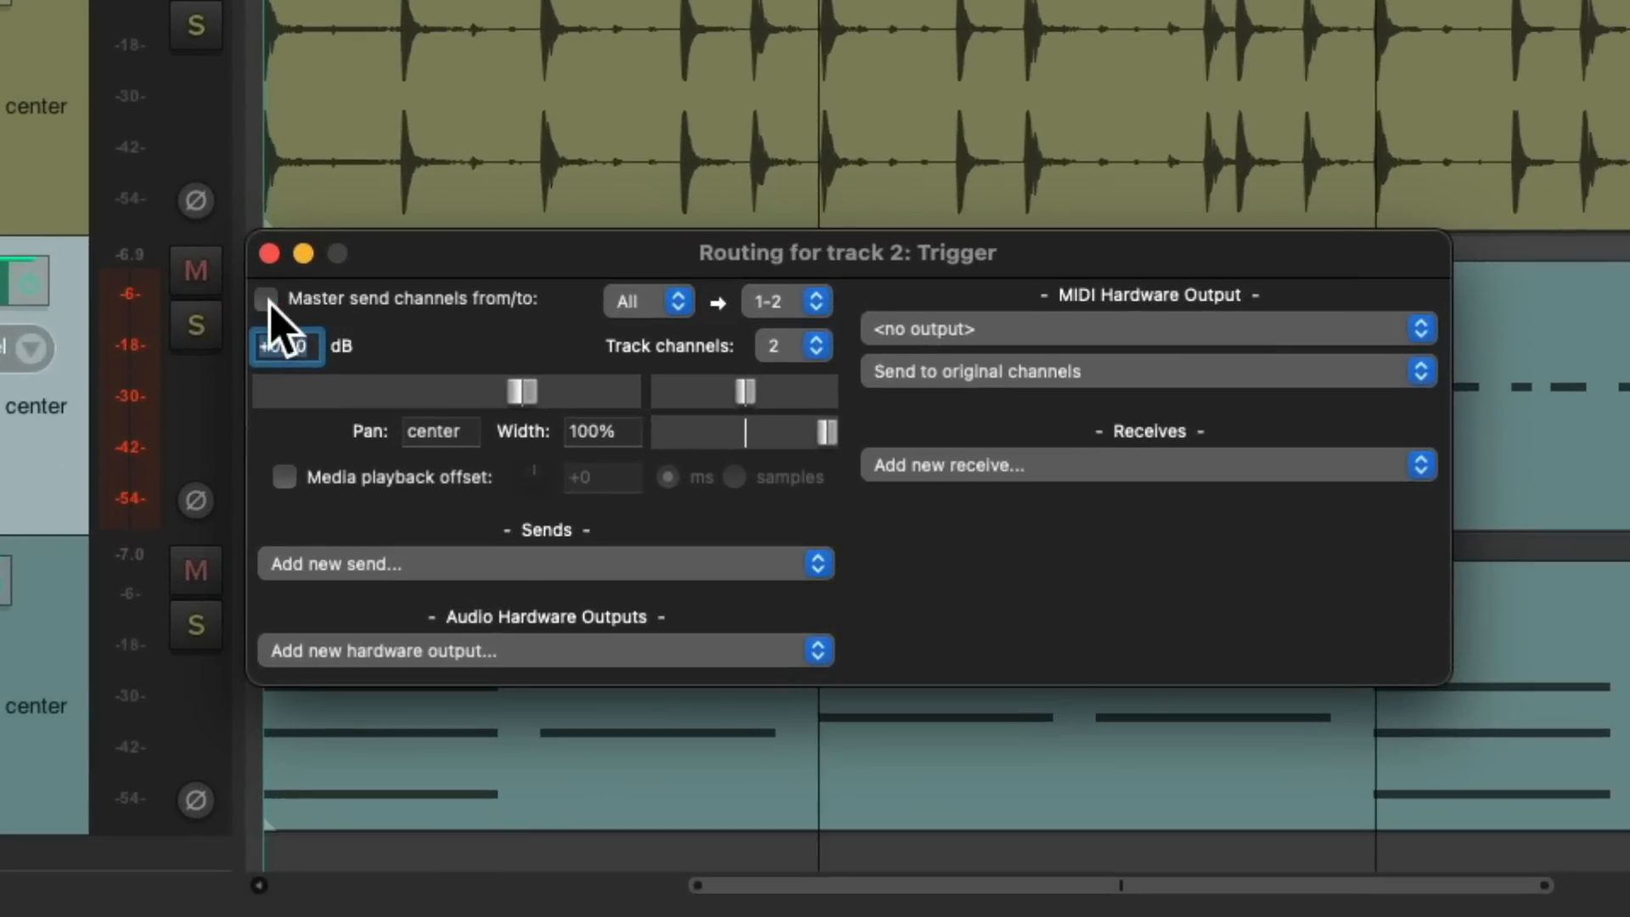
pyautogui.click(269, 253)
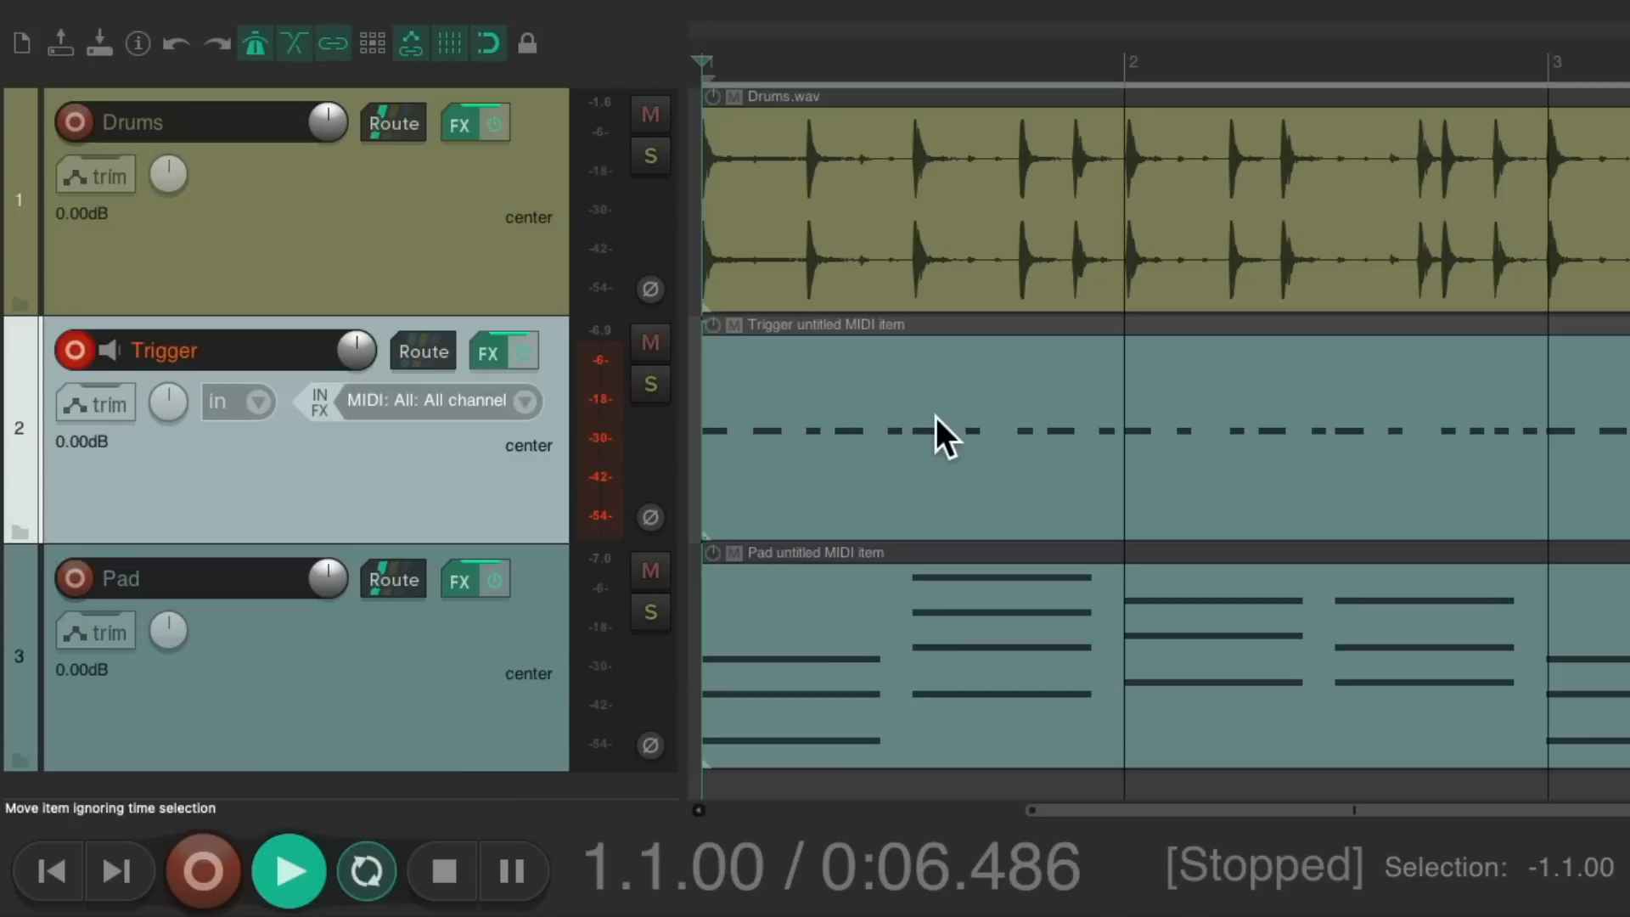
pyautogui.press('space')
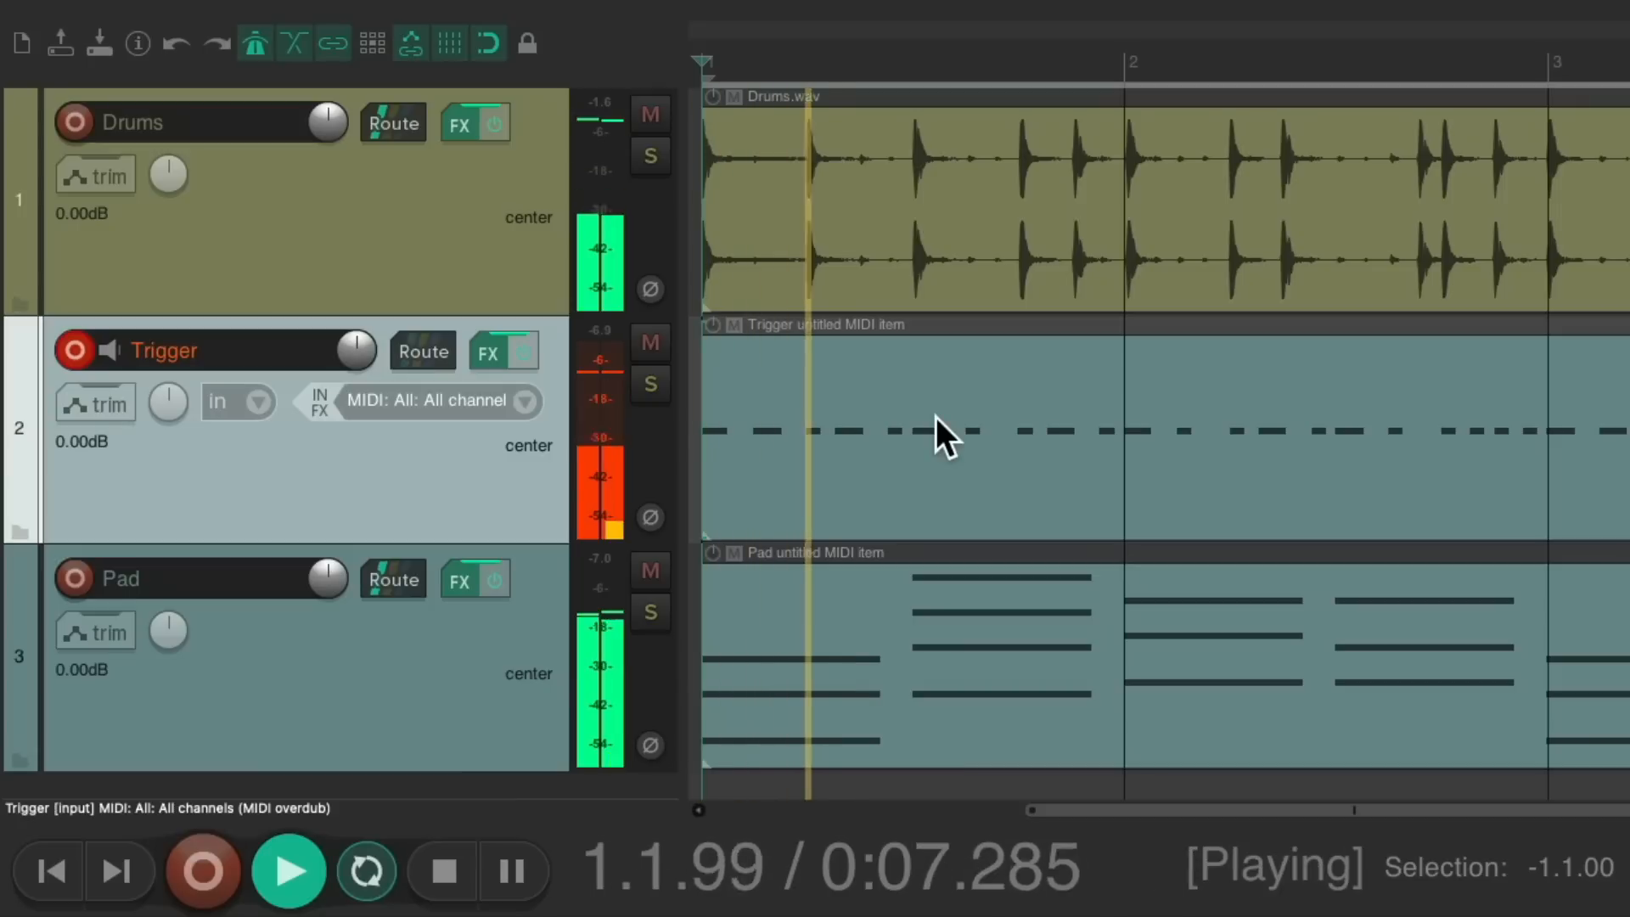
pyautogui.press('space')
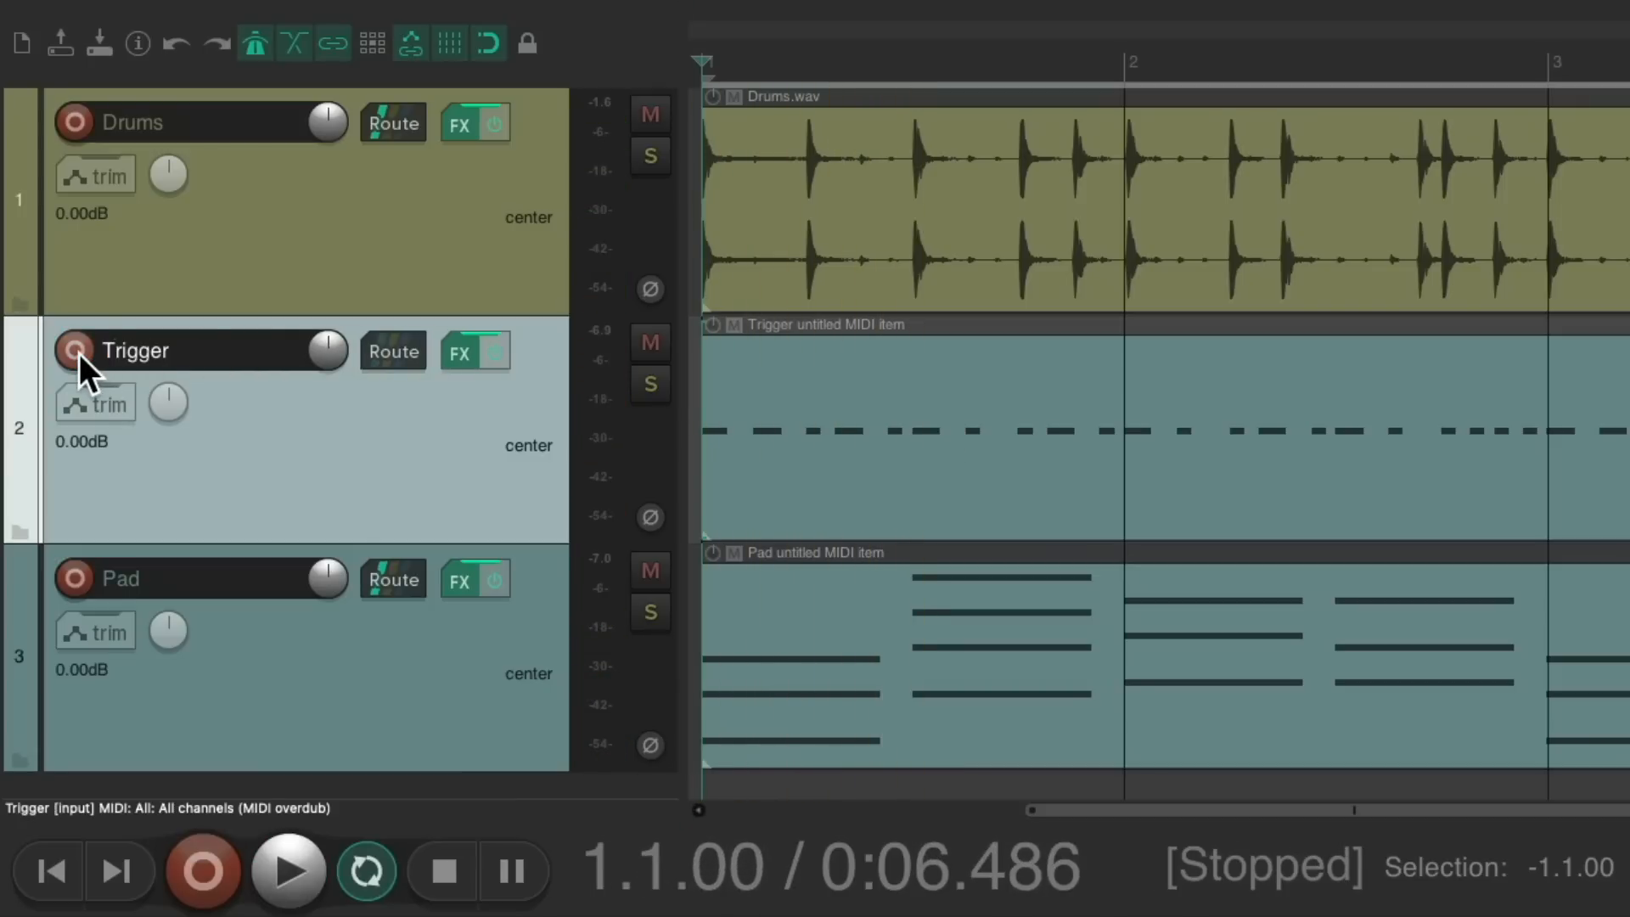
# - Add the ReaGate effect after Scratchpad in the Pad track's effects chain
pyautogui.click(459, 584)
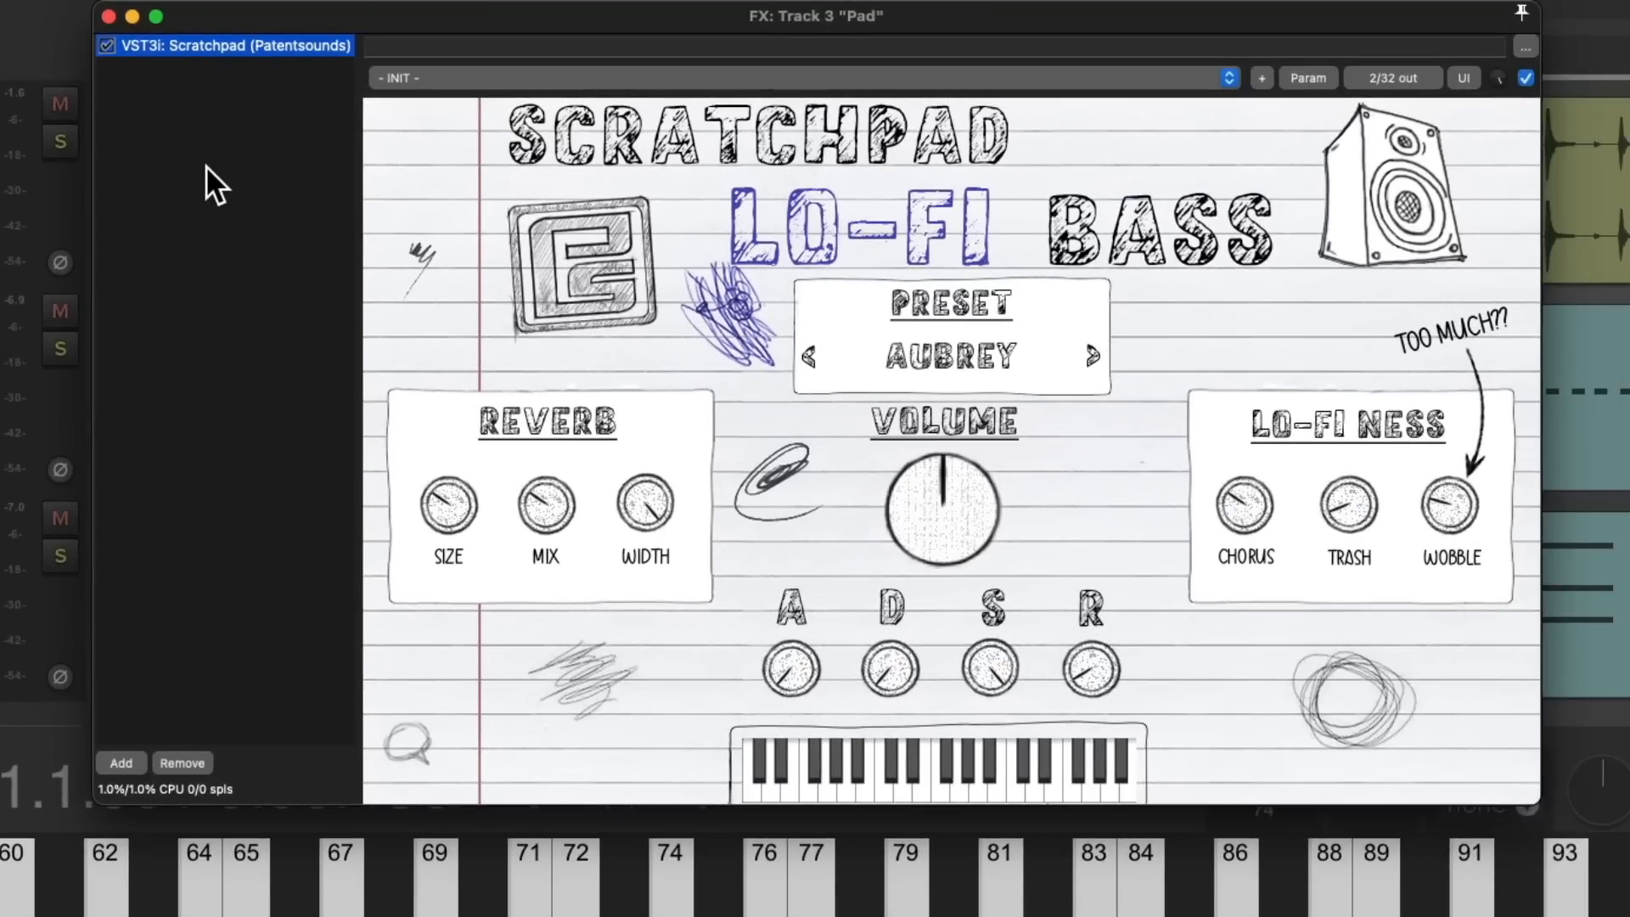
pyautogui.doubleClick(206, 164)
pyautogui.write('gate')
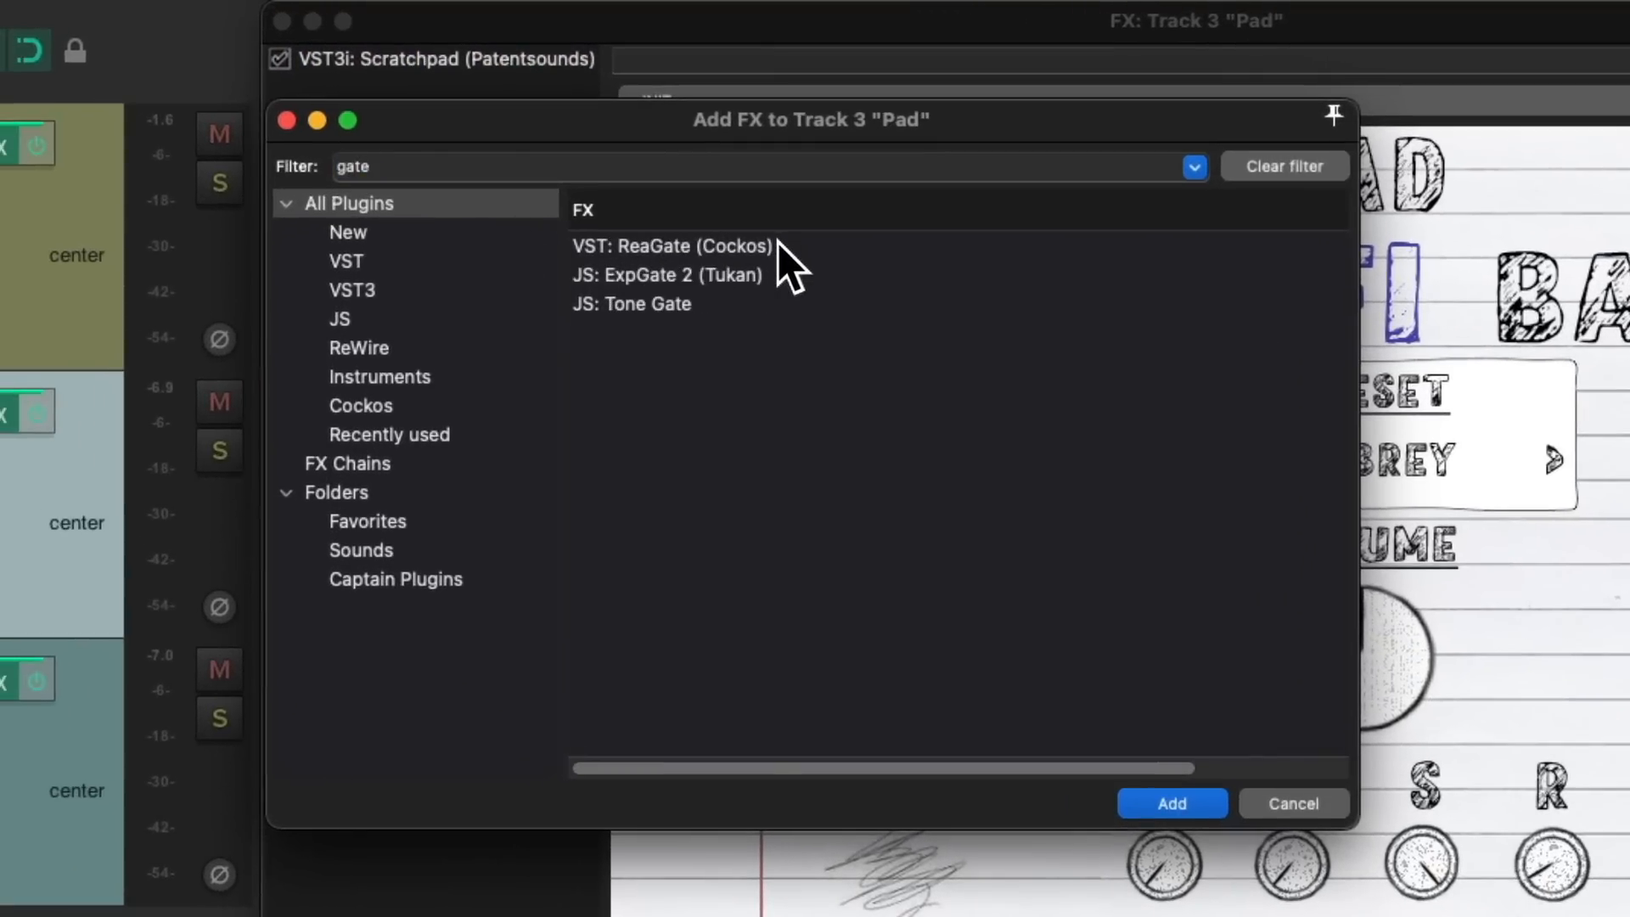
pyautogui.doubleClick(778, 242)
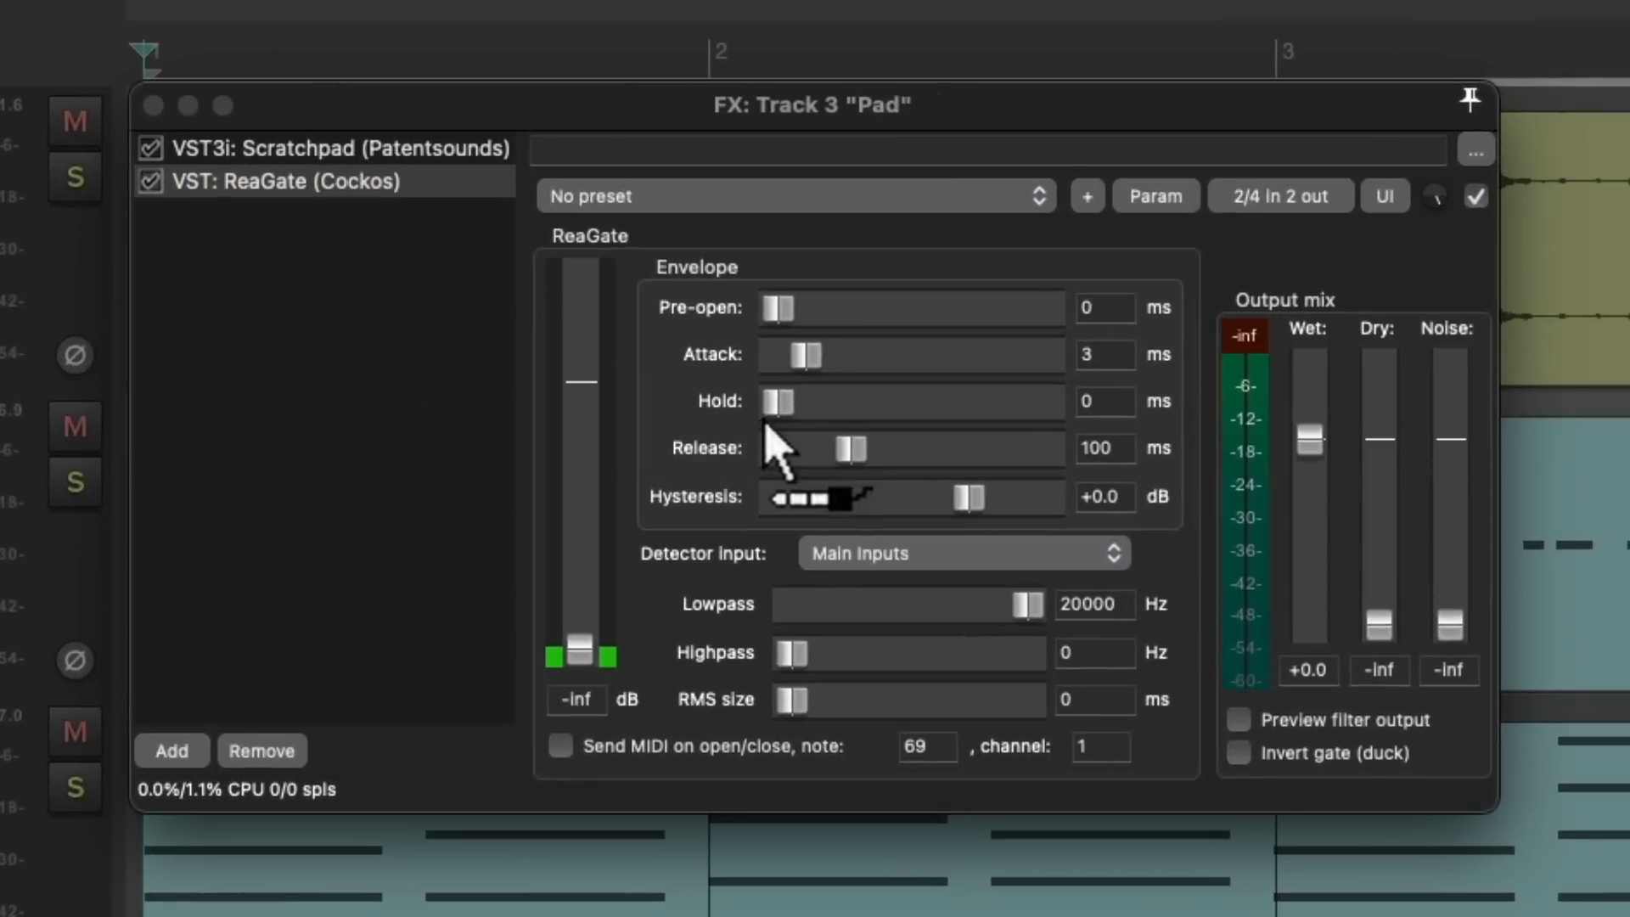
# - Send Trigger's audio 1/2 to Pad channels 3/4 with MIDI set to None, and set ReaGate's detector input to Auxiliary Inputs
pyautogui.moveTo(776, 435); pyautogui.dragTo(786, 475)
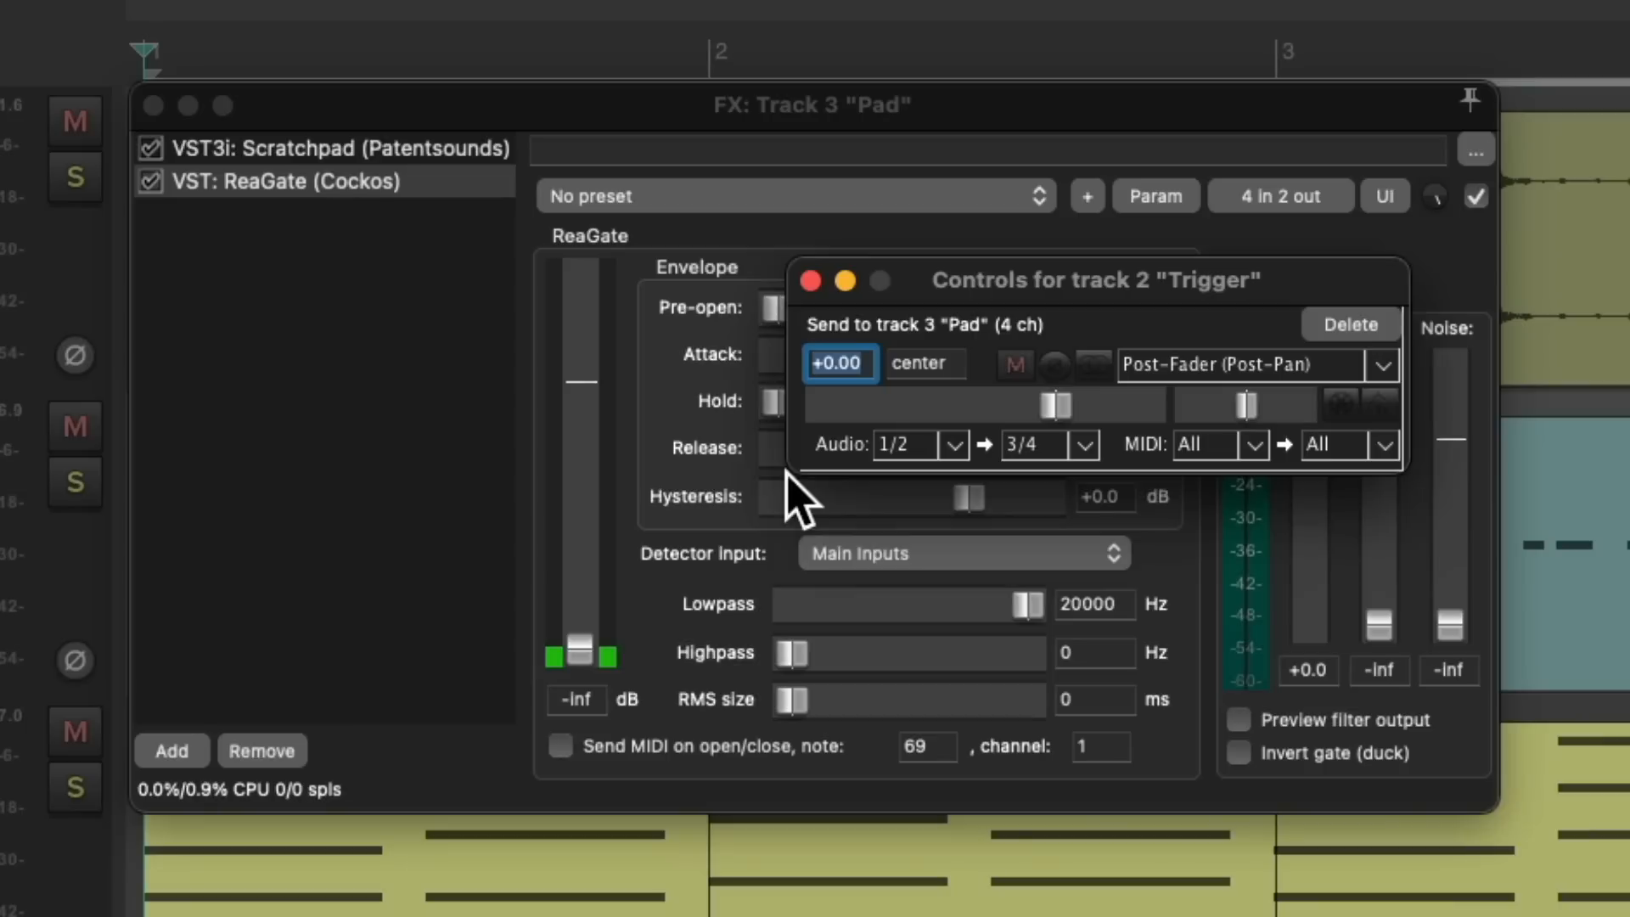
pyautogui.click(1255, 444)
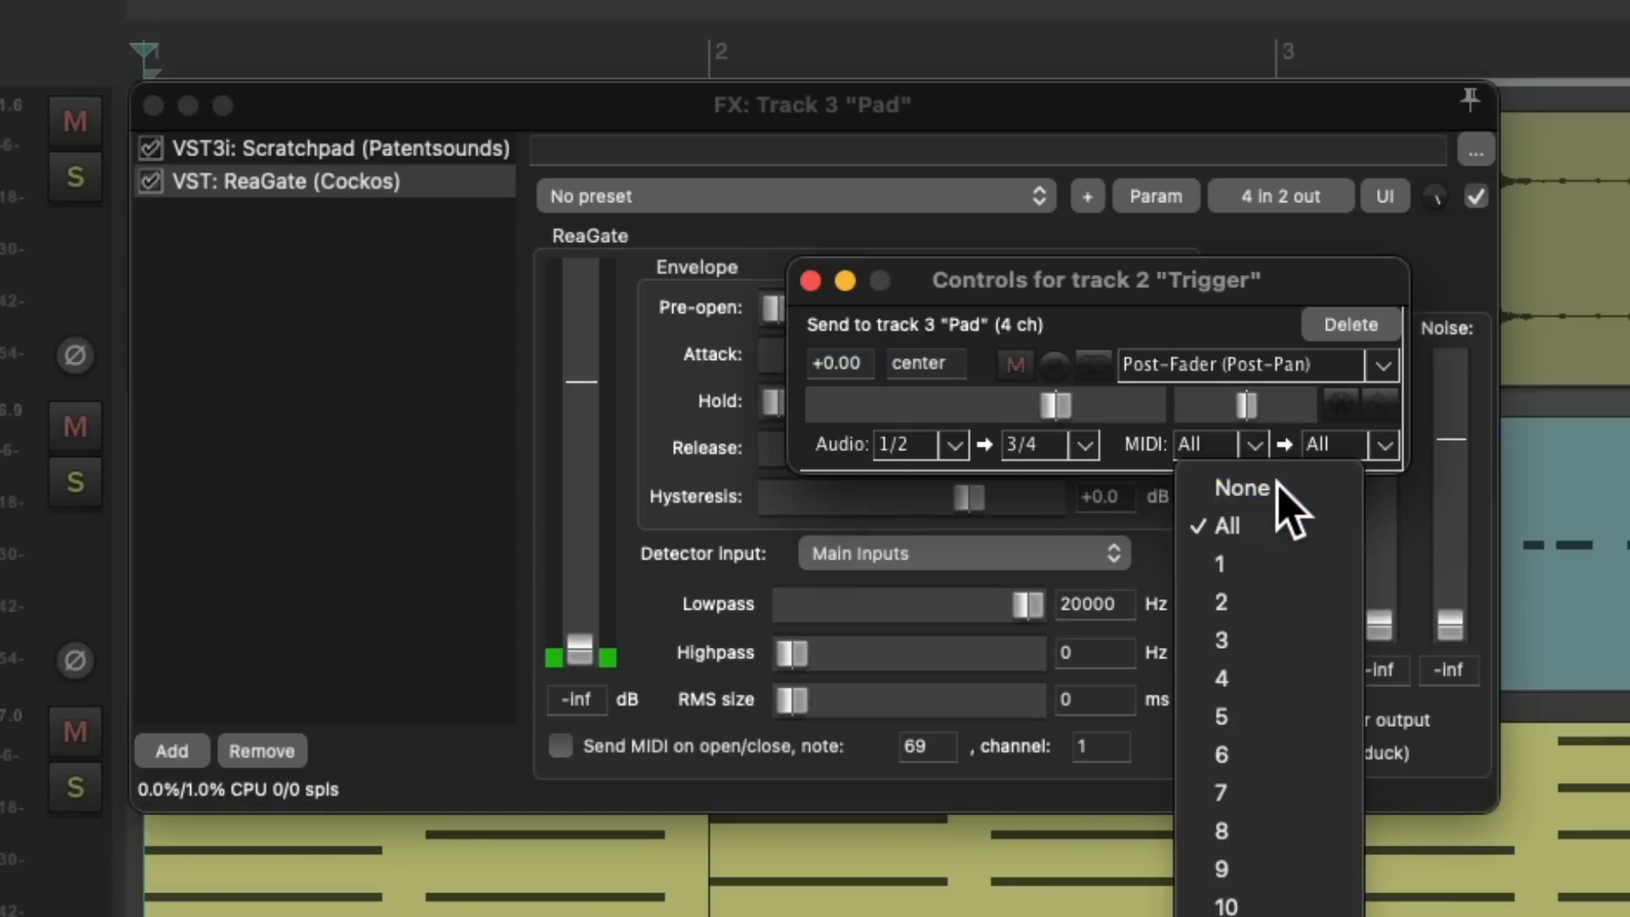
pyautogui.click(1278, 486)
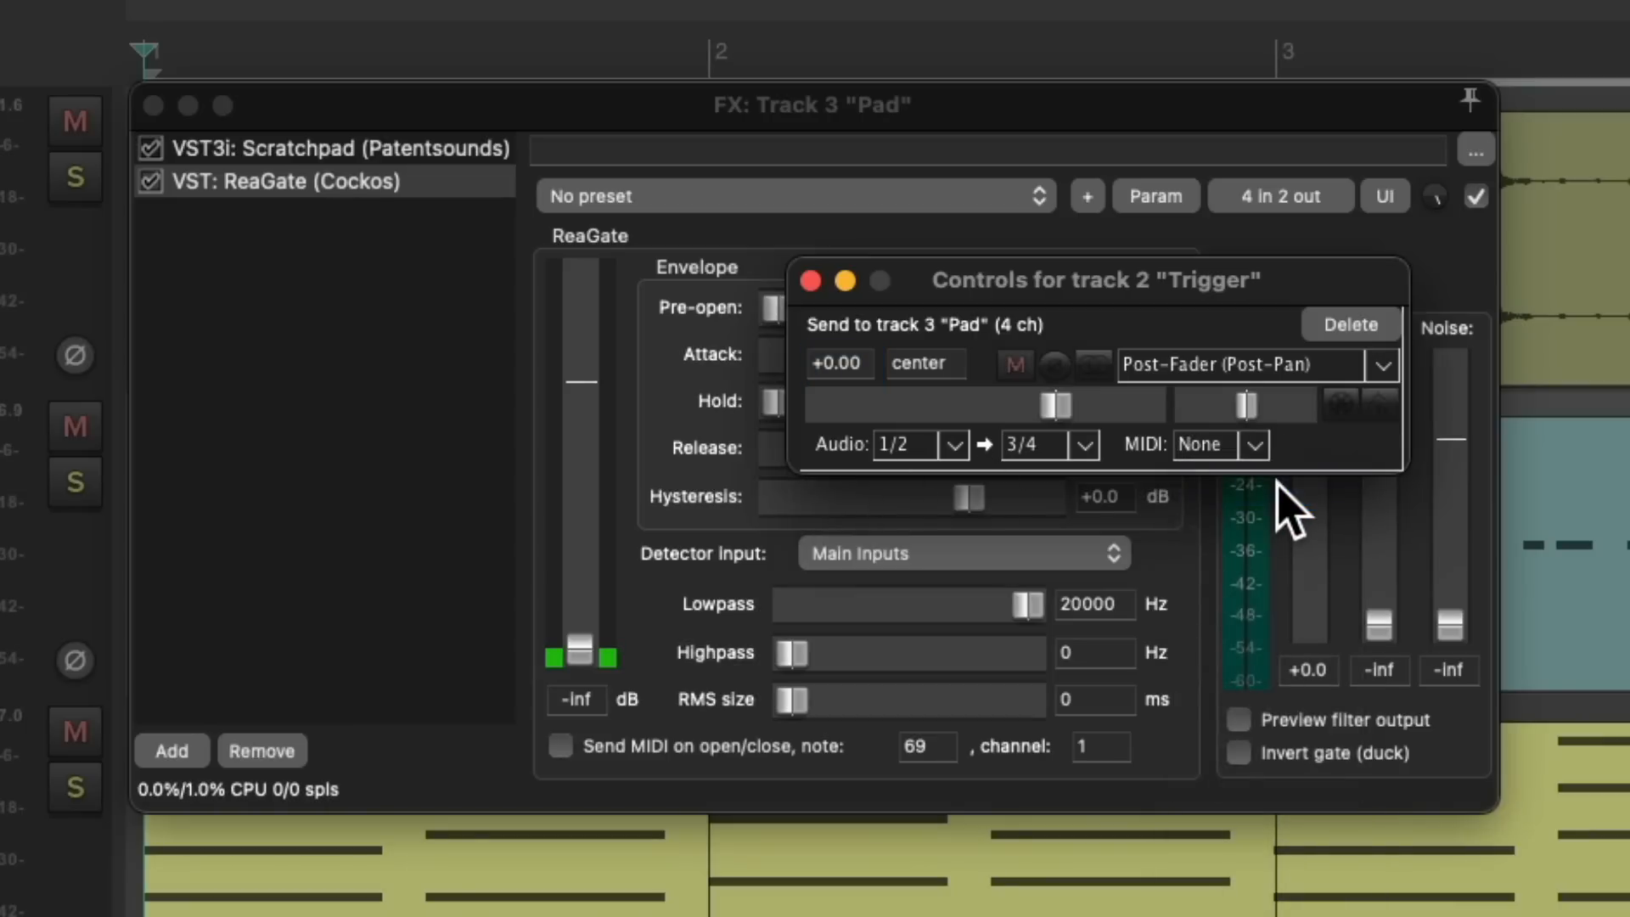
pyautogui.click(811, 281)
pyautogui.click(982, 565)
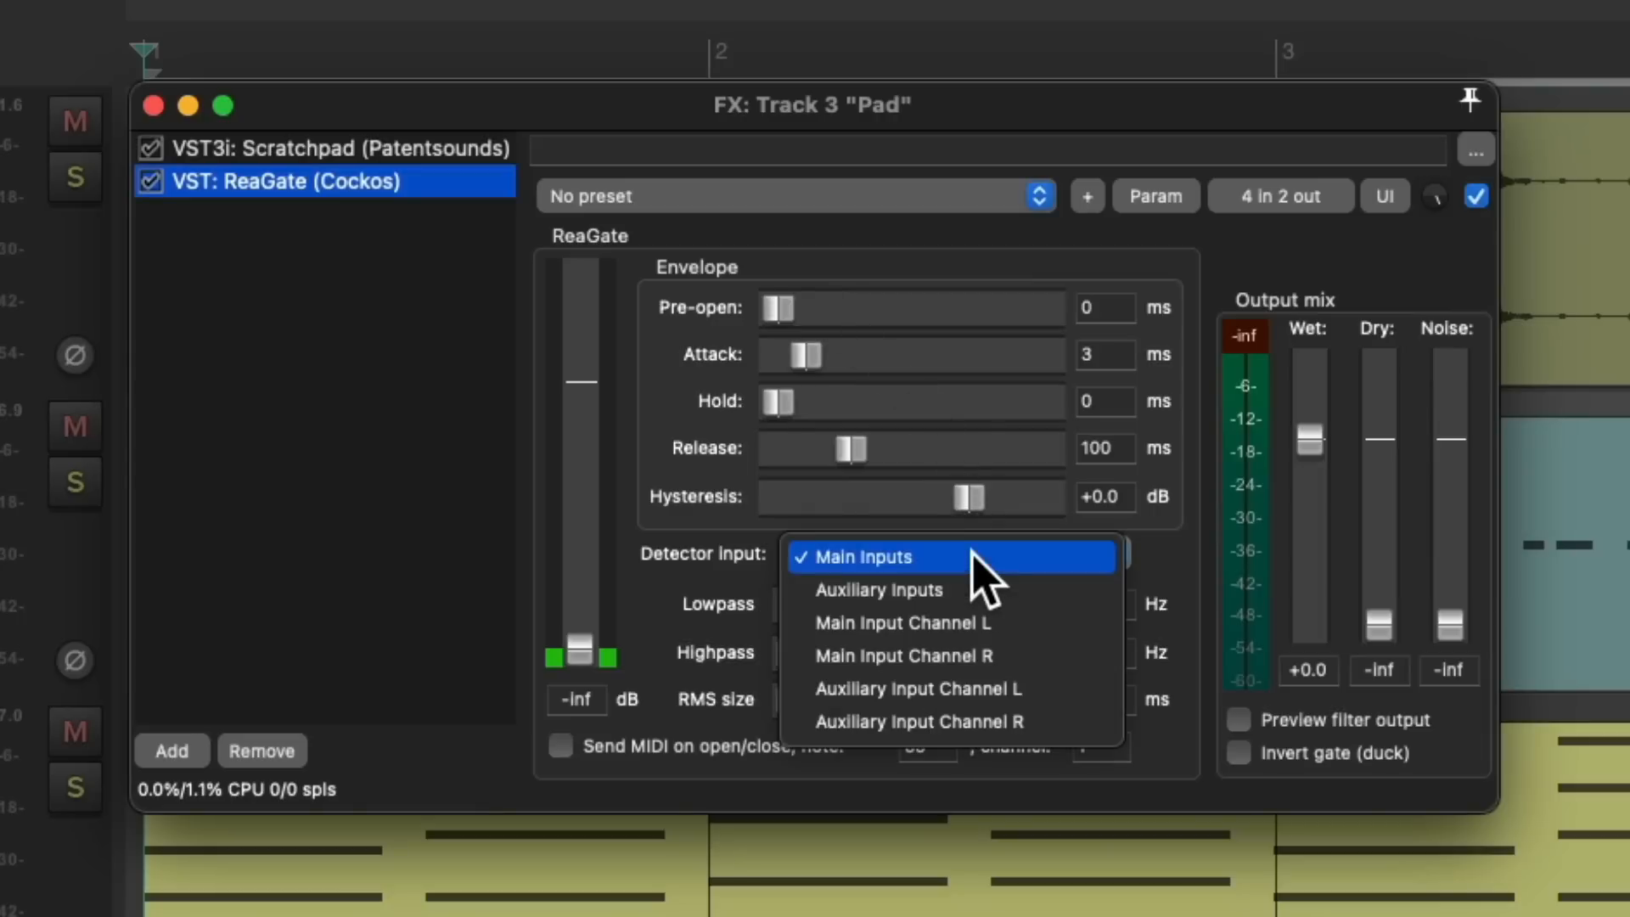
pyautogui.click(1025, 590)
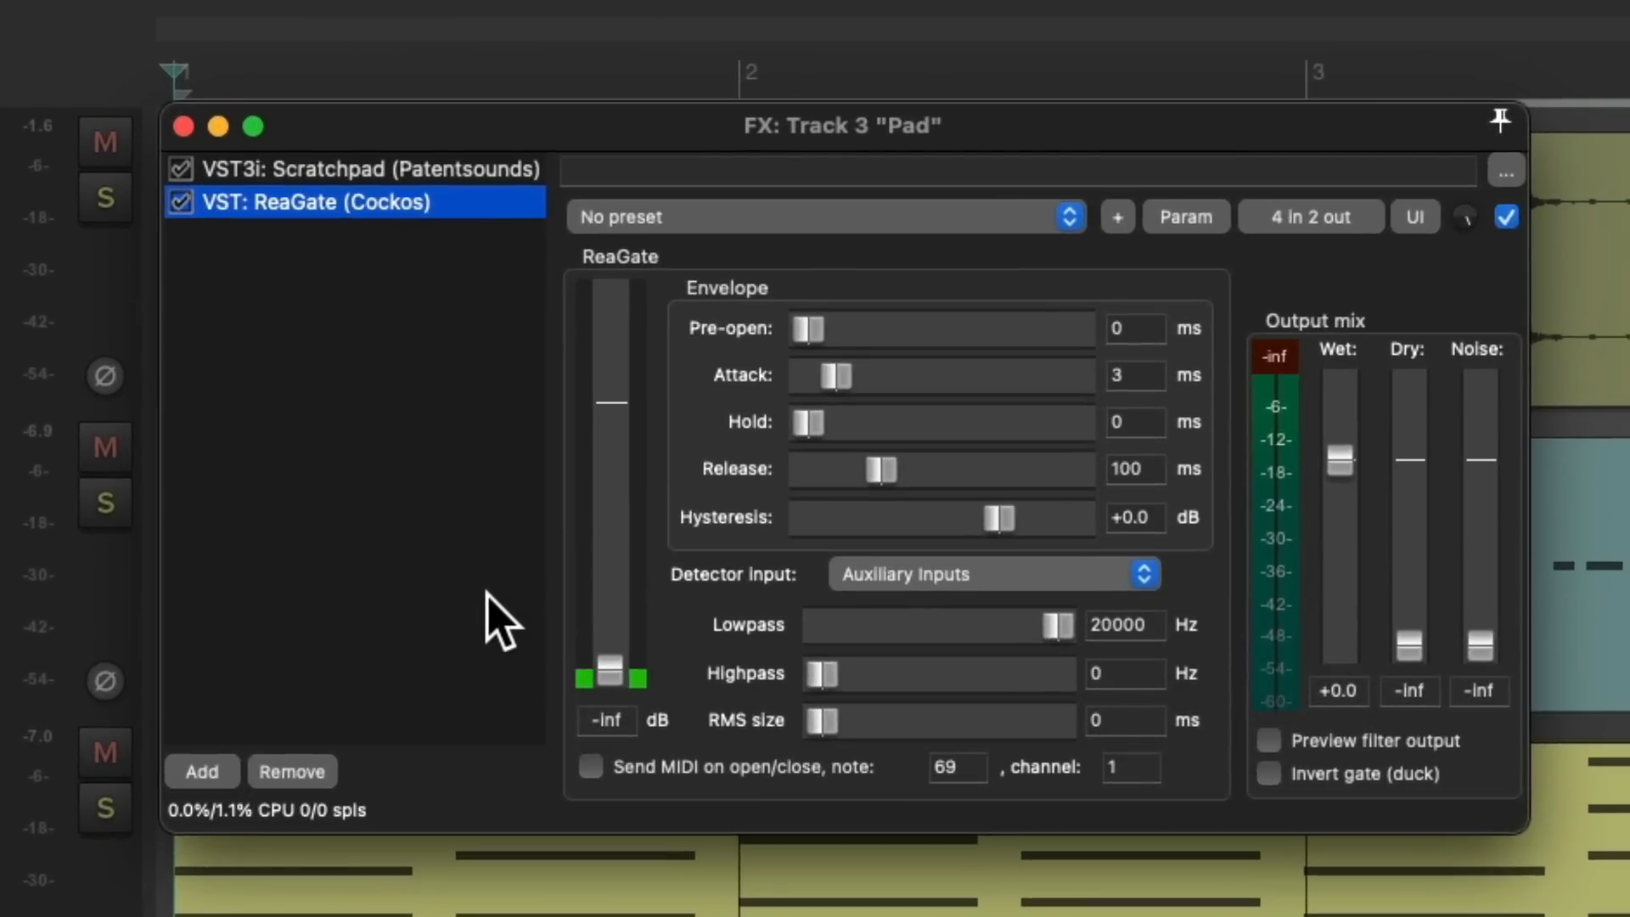
# - Set ReaGate's attack to 1 ms, release to 23 ms, threshold to -16.3 dB and noise output to -53.5, checking the gated pad in playback
pyautogui.click(879, 472)
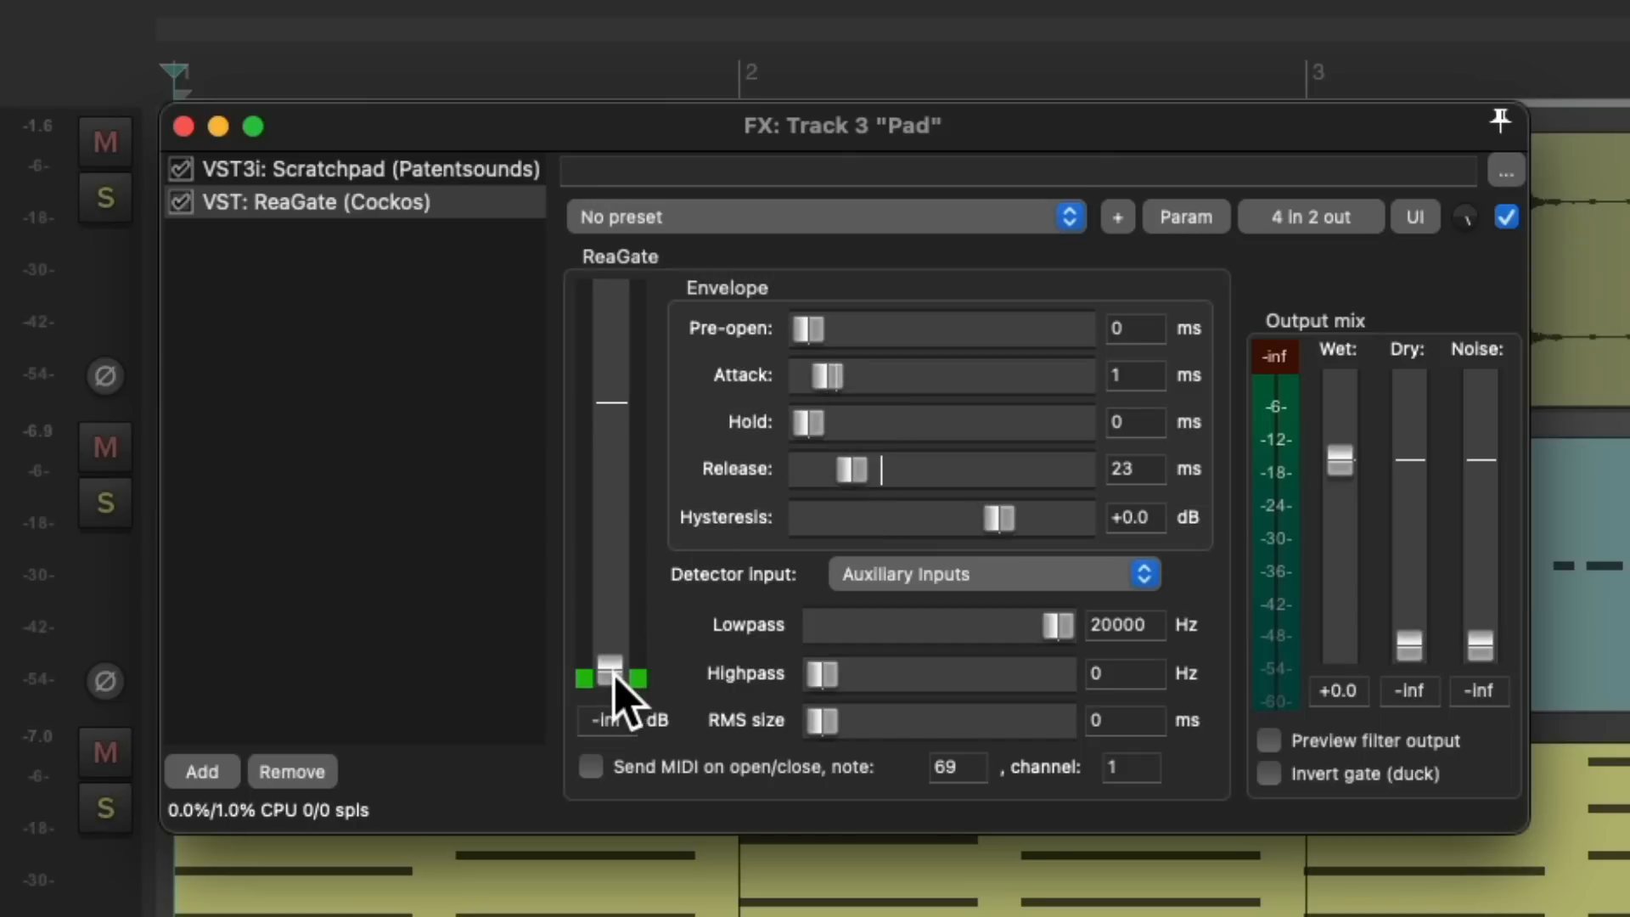
pyautogui.moveTo(614, 677); pyautogui.dragTo(613, 512)
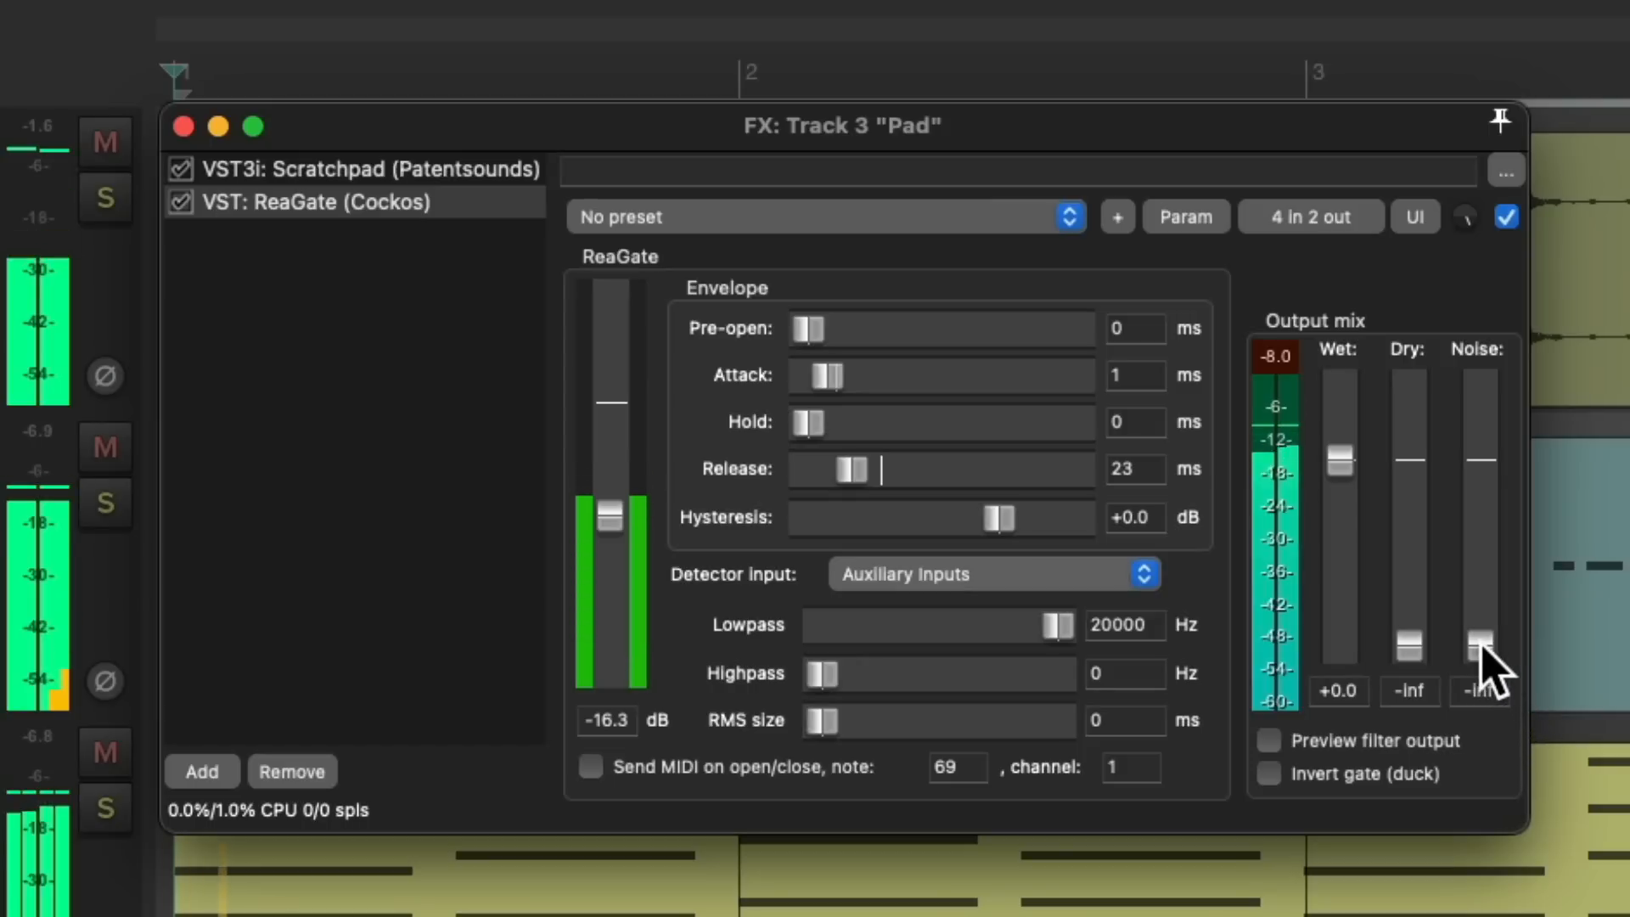
pyautogui.moveTo(1479, 645)
pyautogui.mouseDown()
pyautogui.moveTo(1481, 594)
pyautogui.moveTo(1475, 622)
pyautogui.mouseUp()
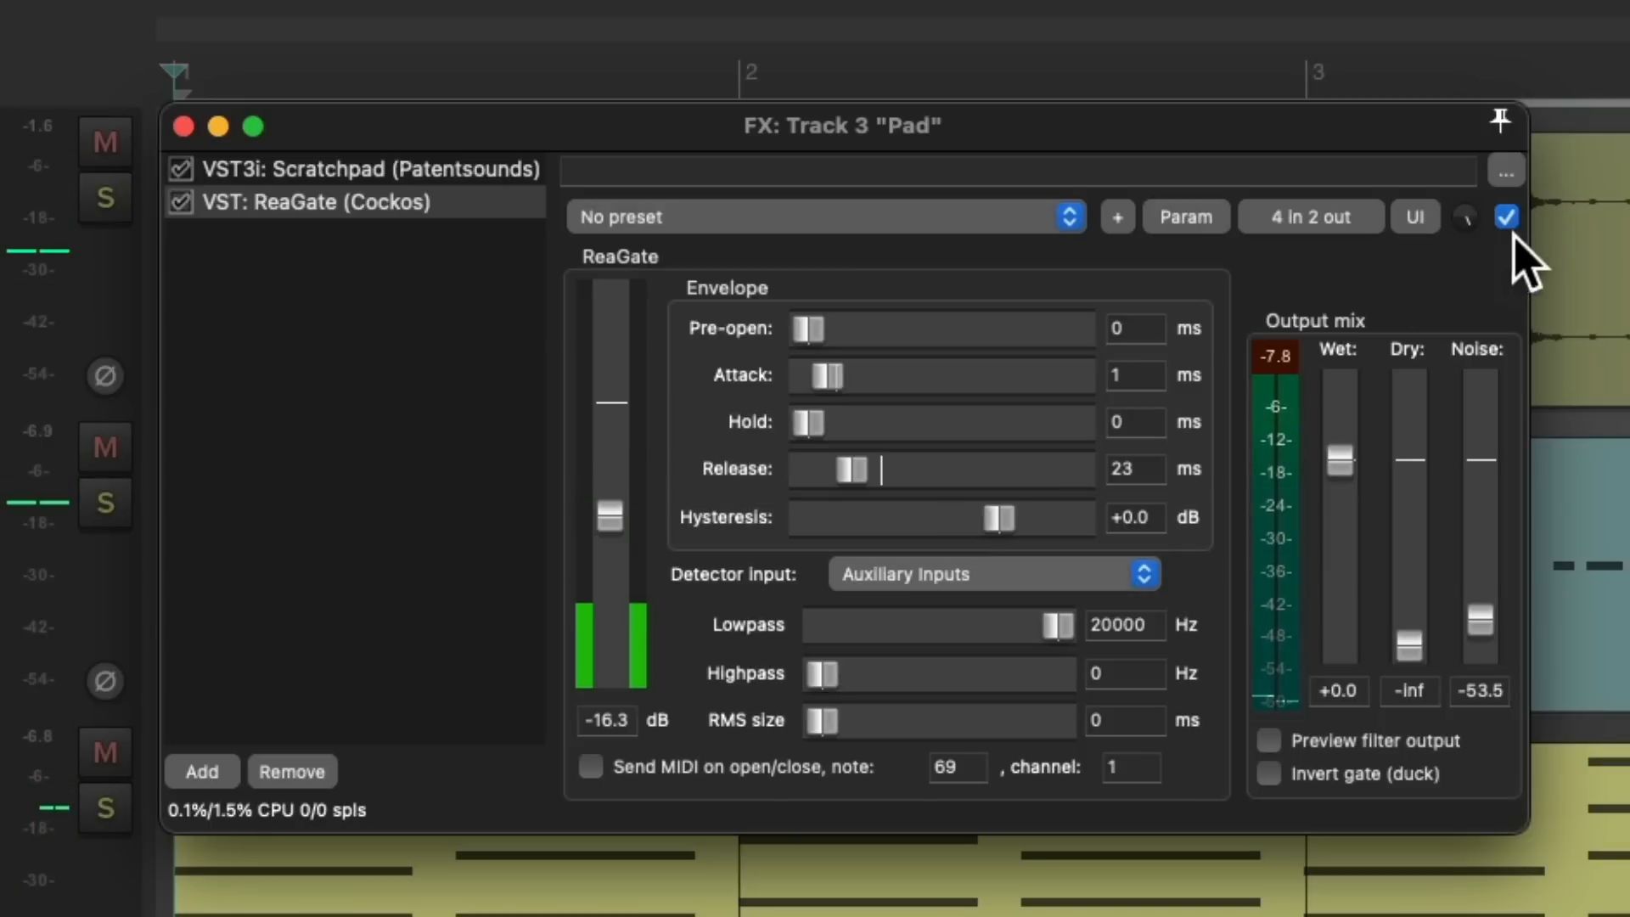
pyautogui.press('space')
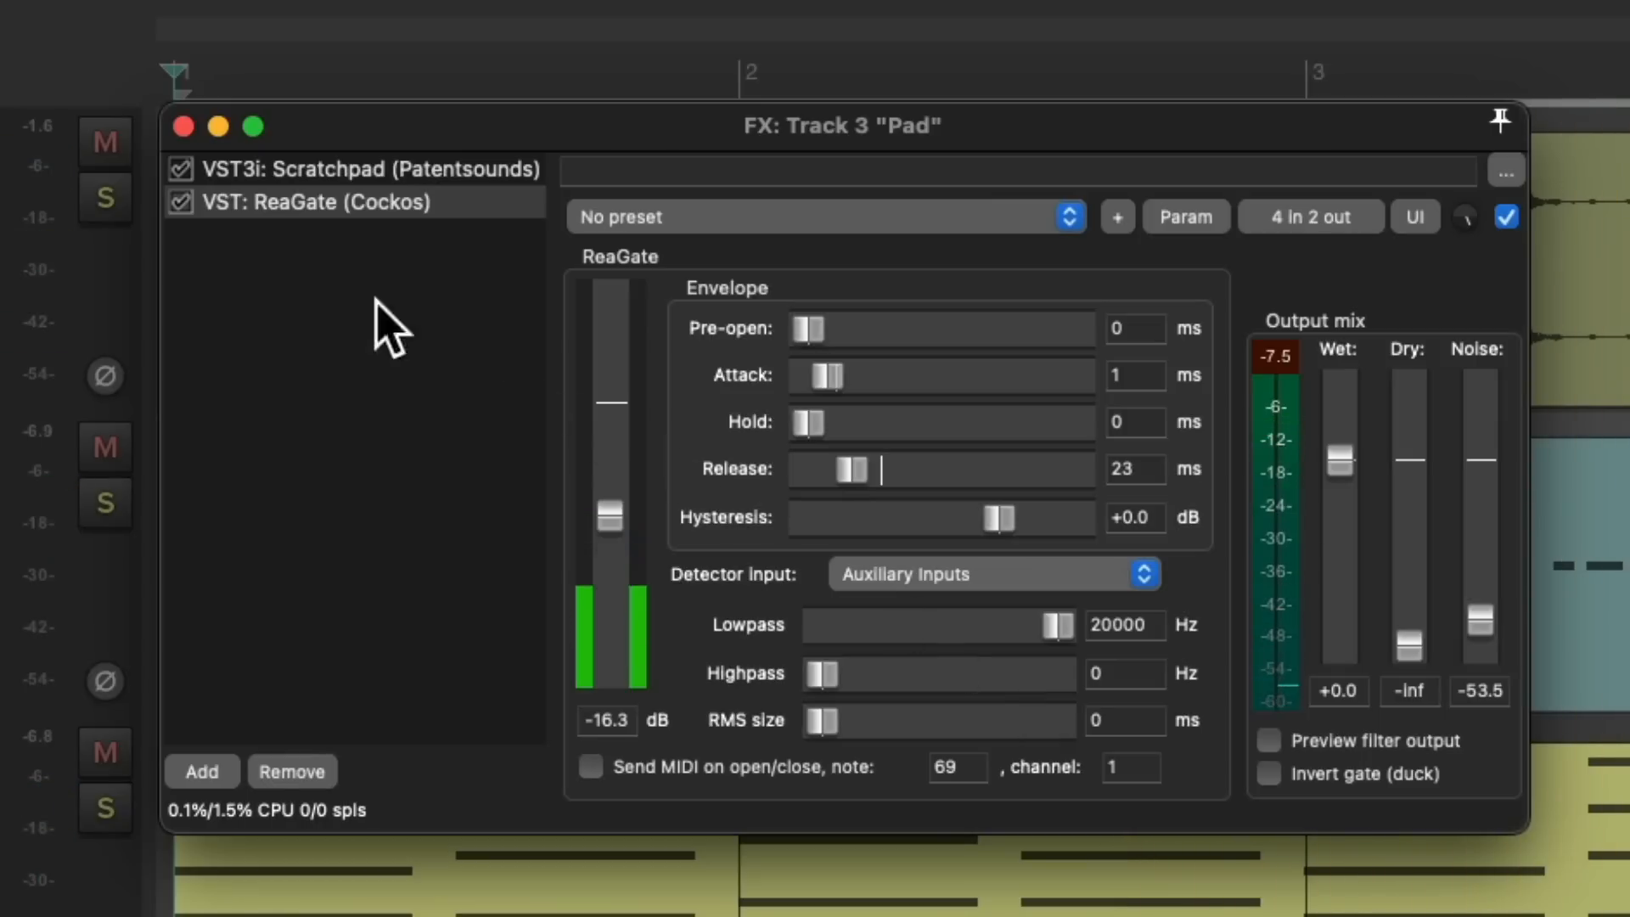
pyautogui.click(184, 127)
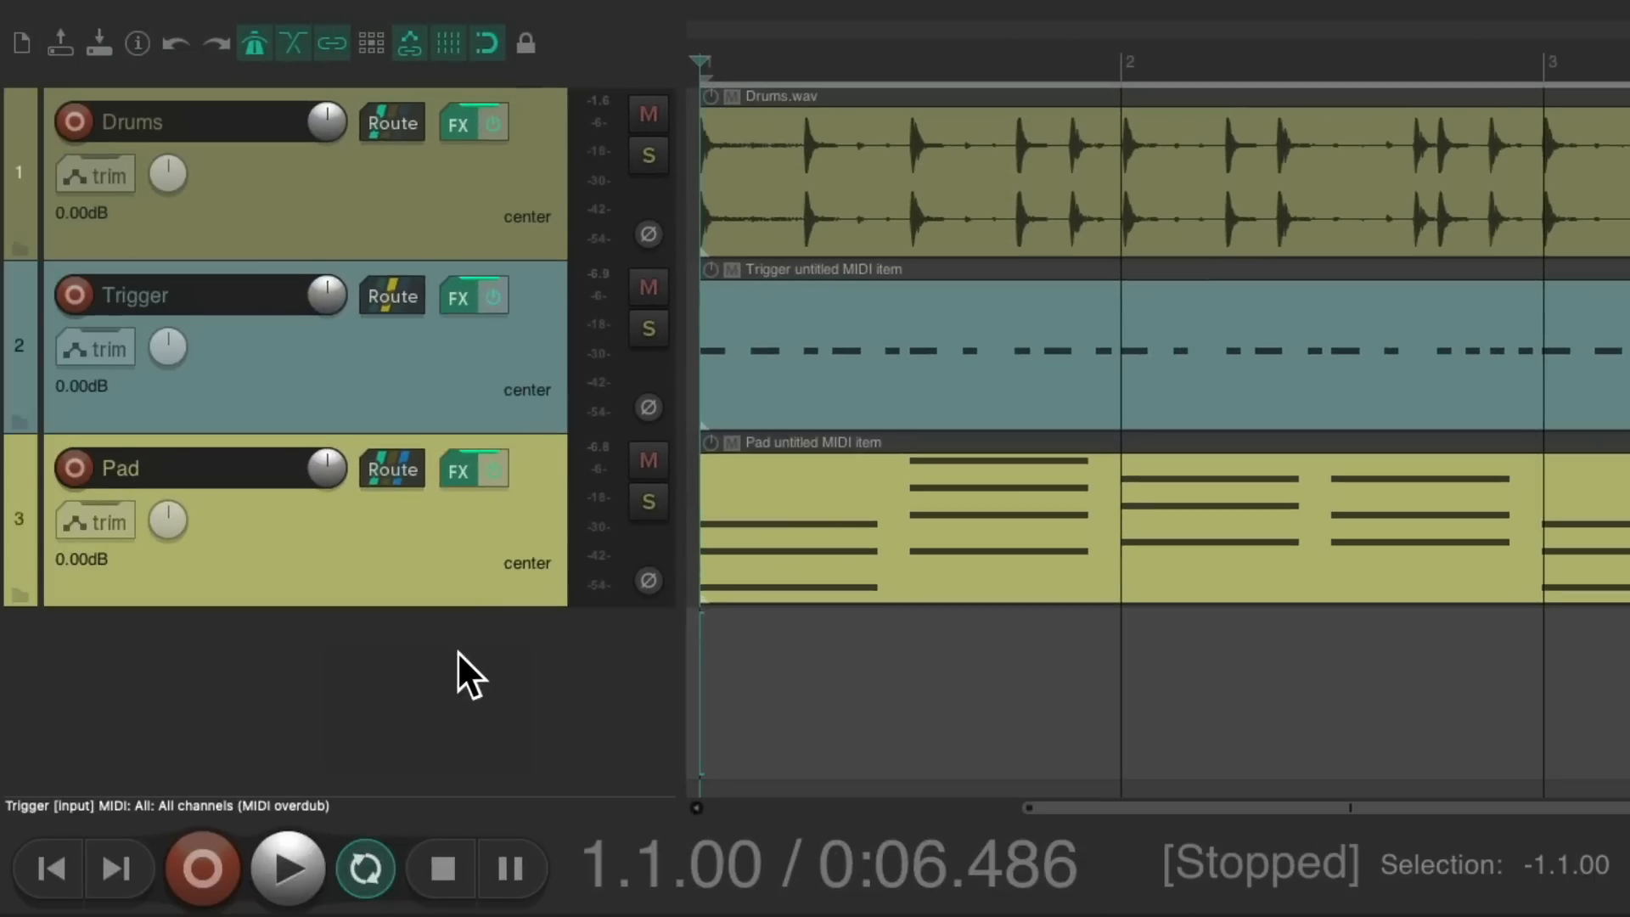
# - Add a new track below Pad, name it Bass, and arm it for recording
pyautogui.doubleClick(445, 680)
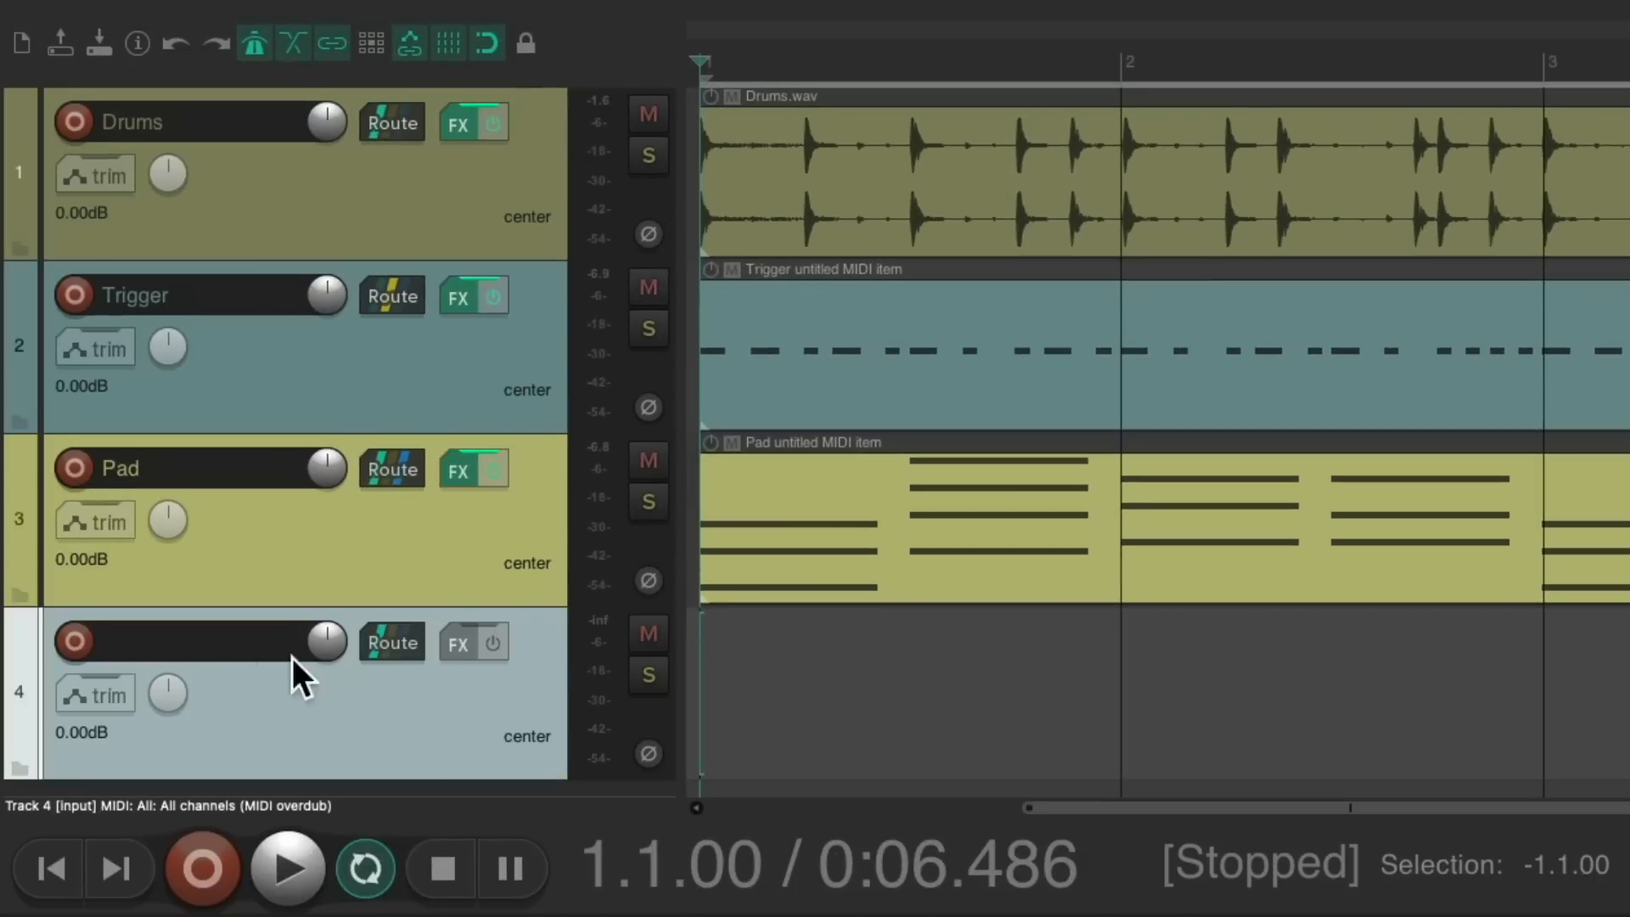
pyautogui.doubleClick(236, 644)
pyautogui.write('Bass')
pyautogui.press('Return')
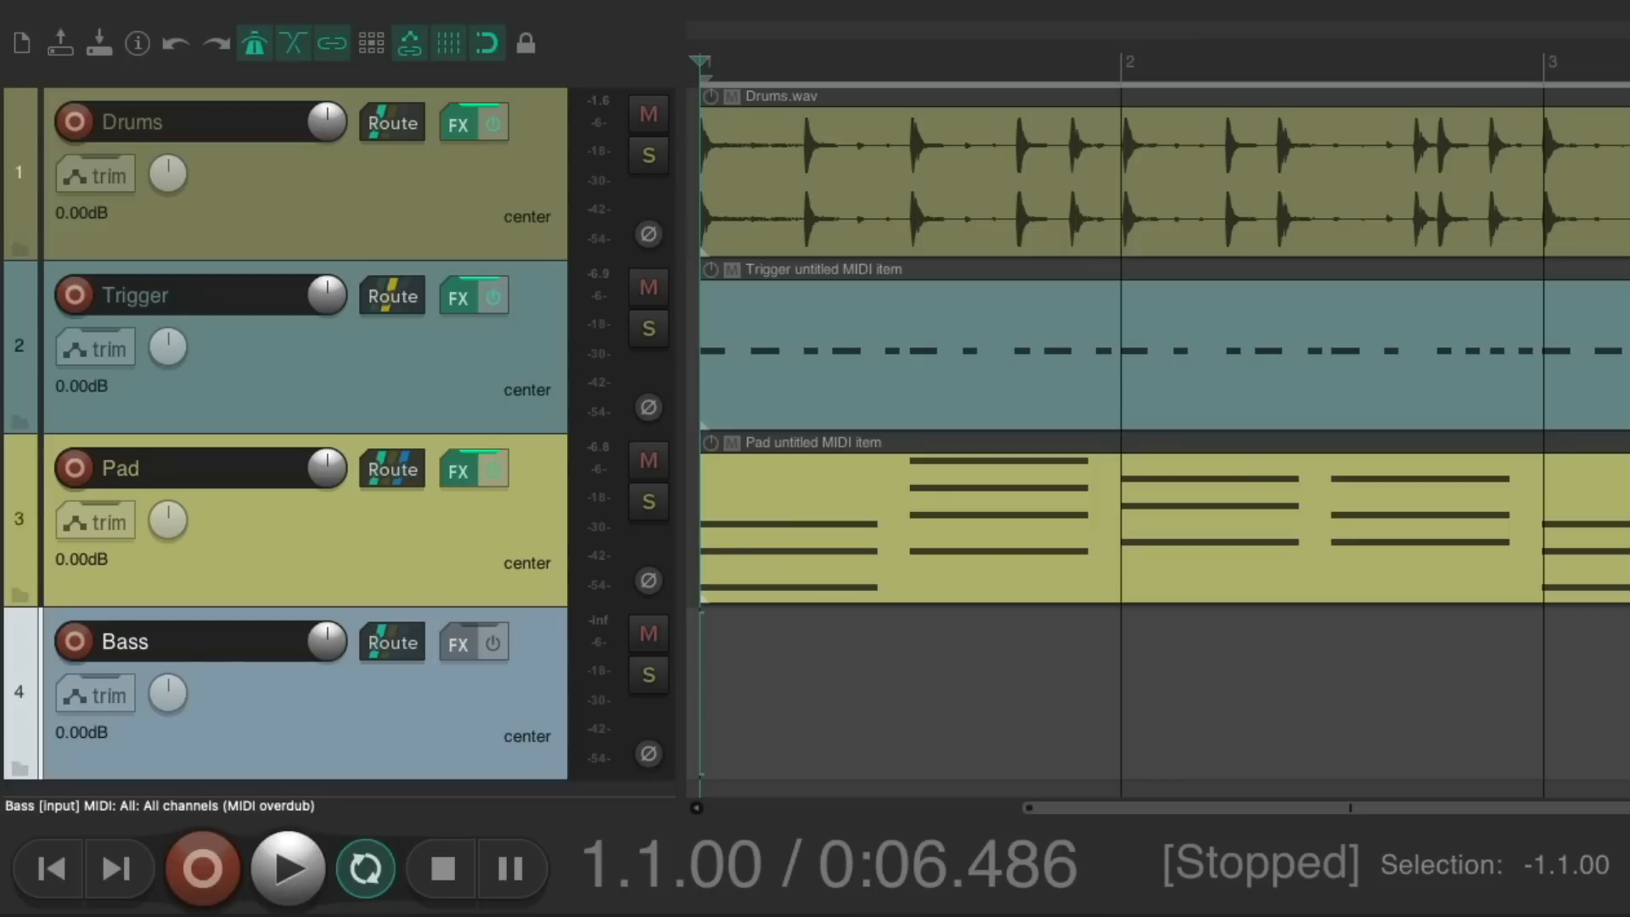
pyautogui.click(78, 639)
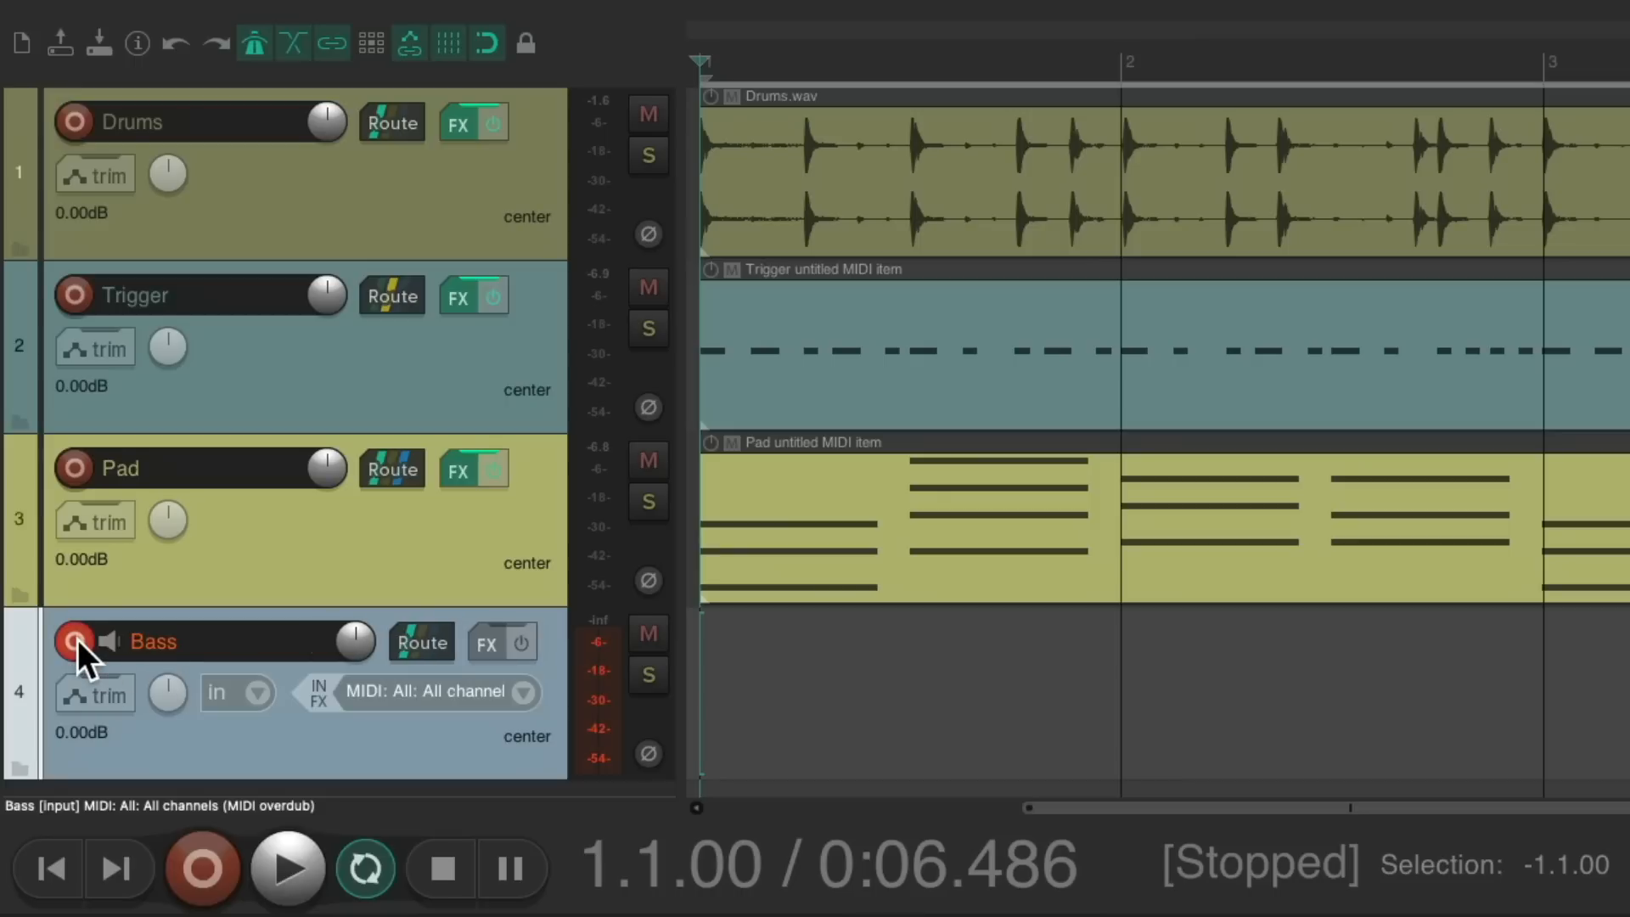
# - Add the Scratchpad instrument to the Bass track and start it with the Airplane Mode bass preset
pyautogui.click(491, 649)
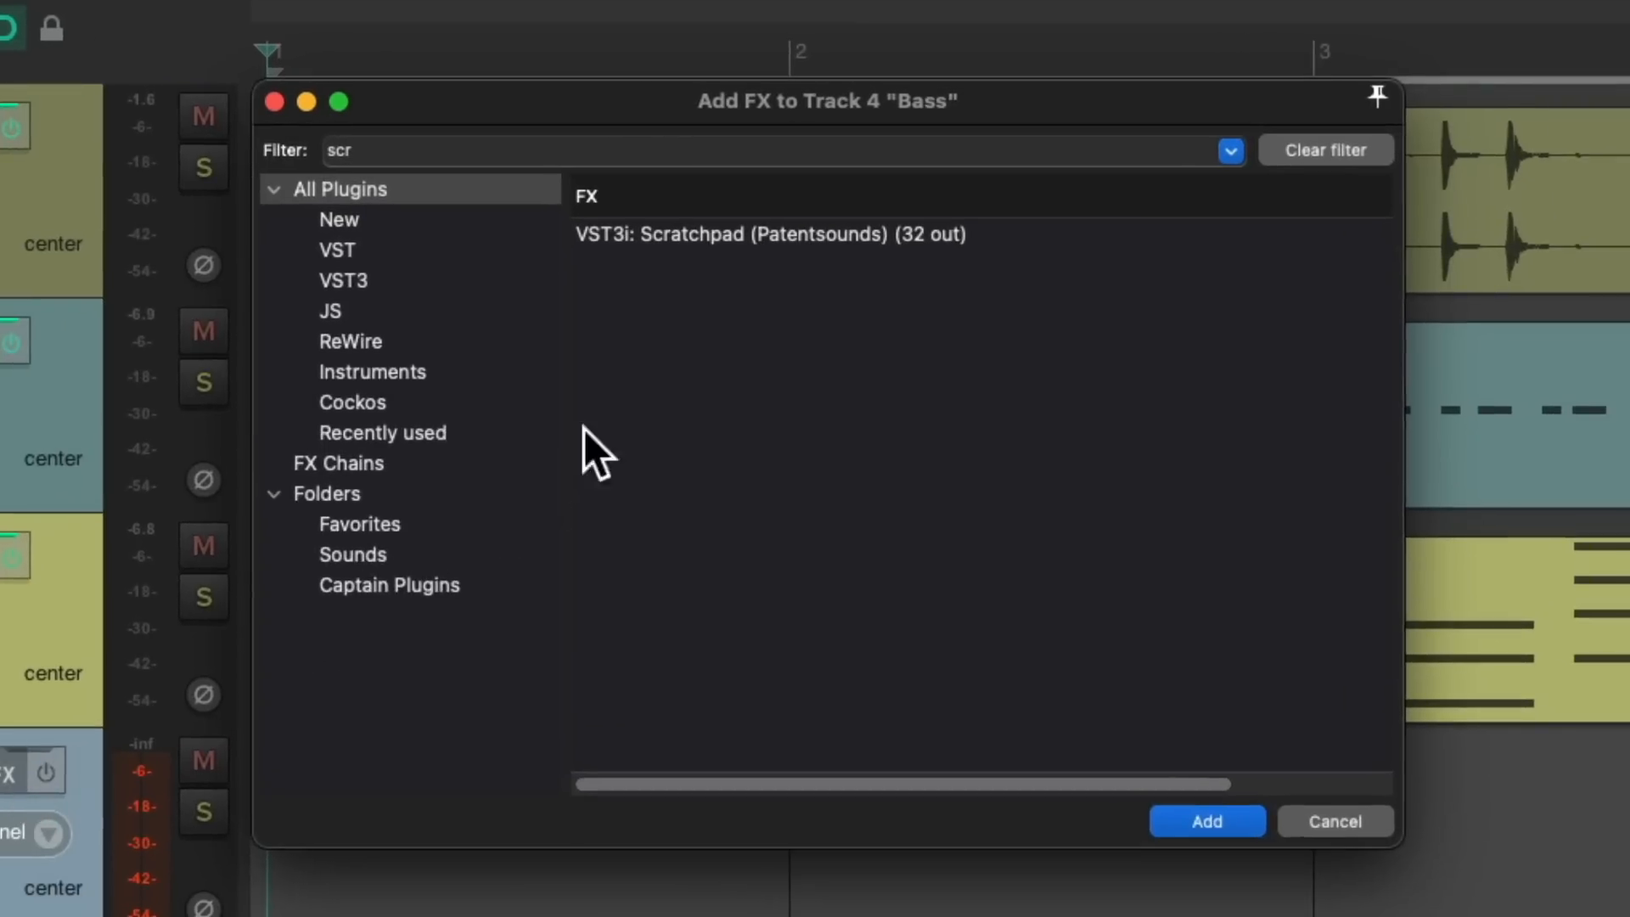
pyautogui.doubleClick(732, 232)
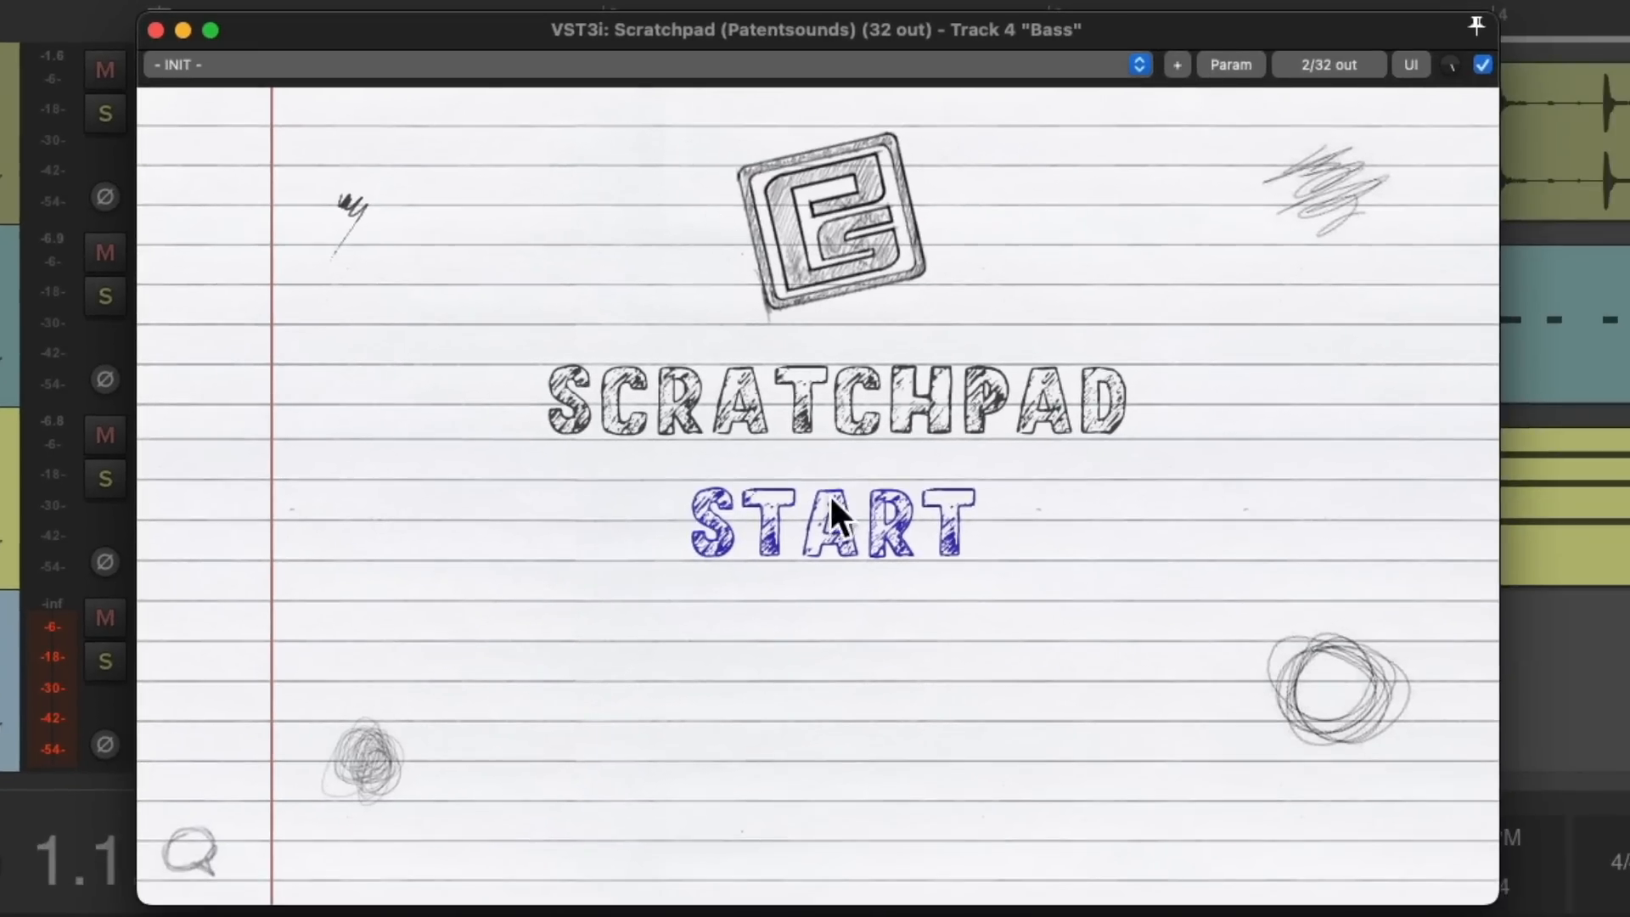
pyautogui.click(829, 521)
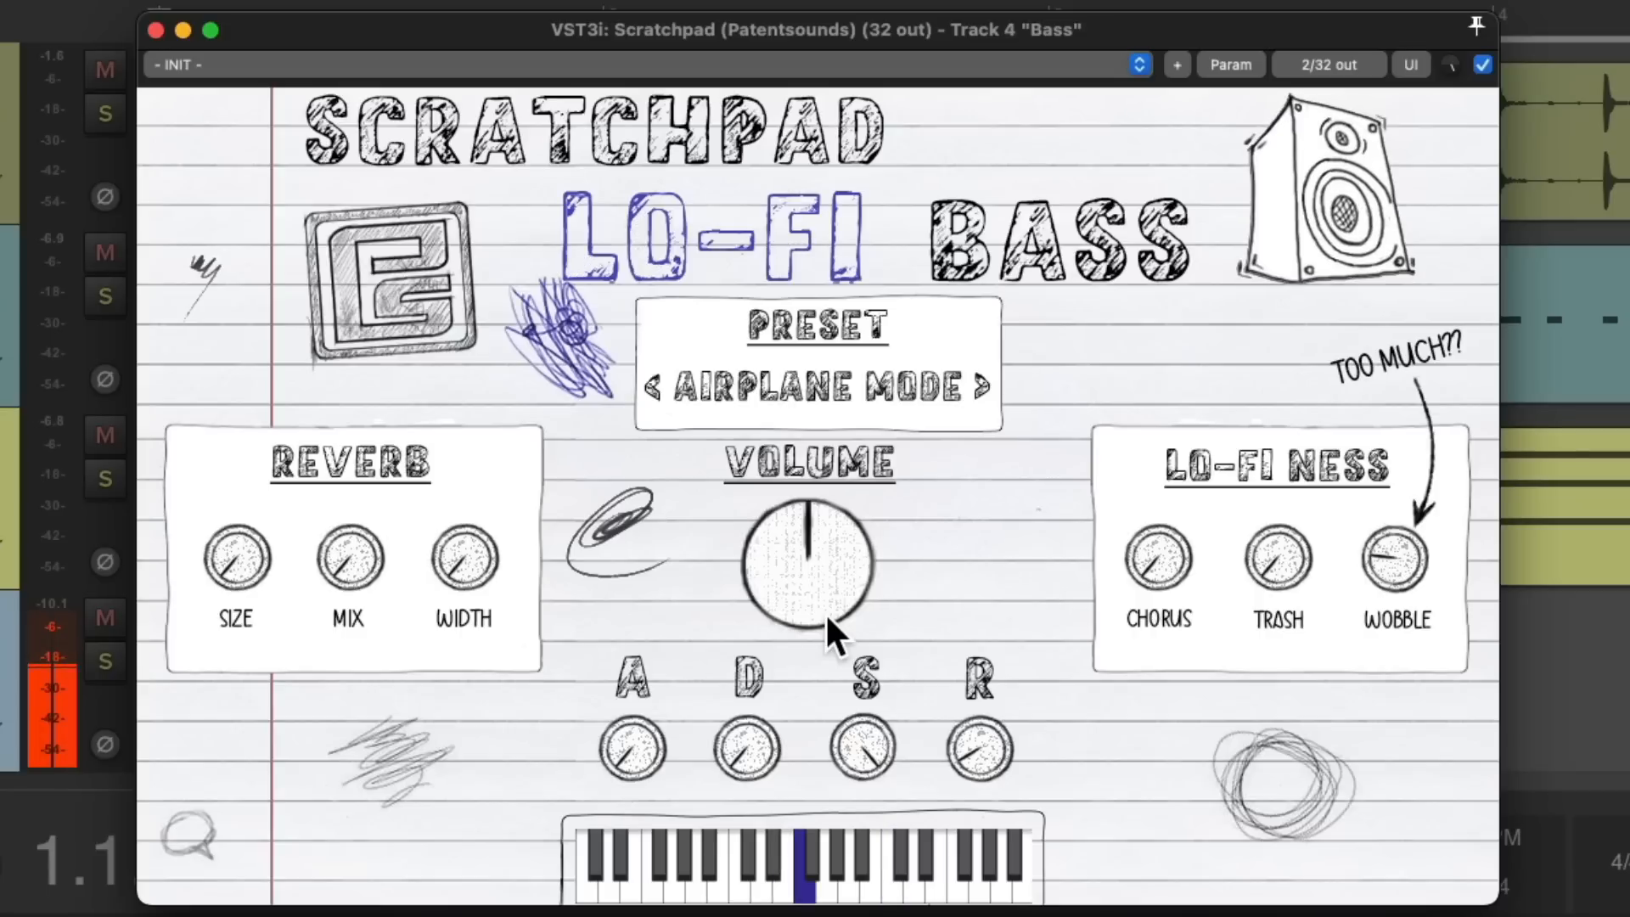
pyautogui.click(156, 30)
# - Record a bass line on the Bass track over bars 1 to 4, playing C4, E3 and a full-bar F3 twice, and stop playback
pyautogui.hotkey('ctrl', 'r')
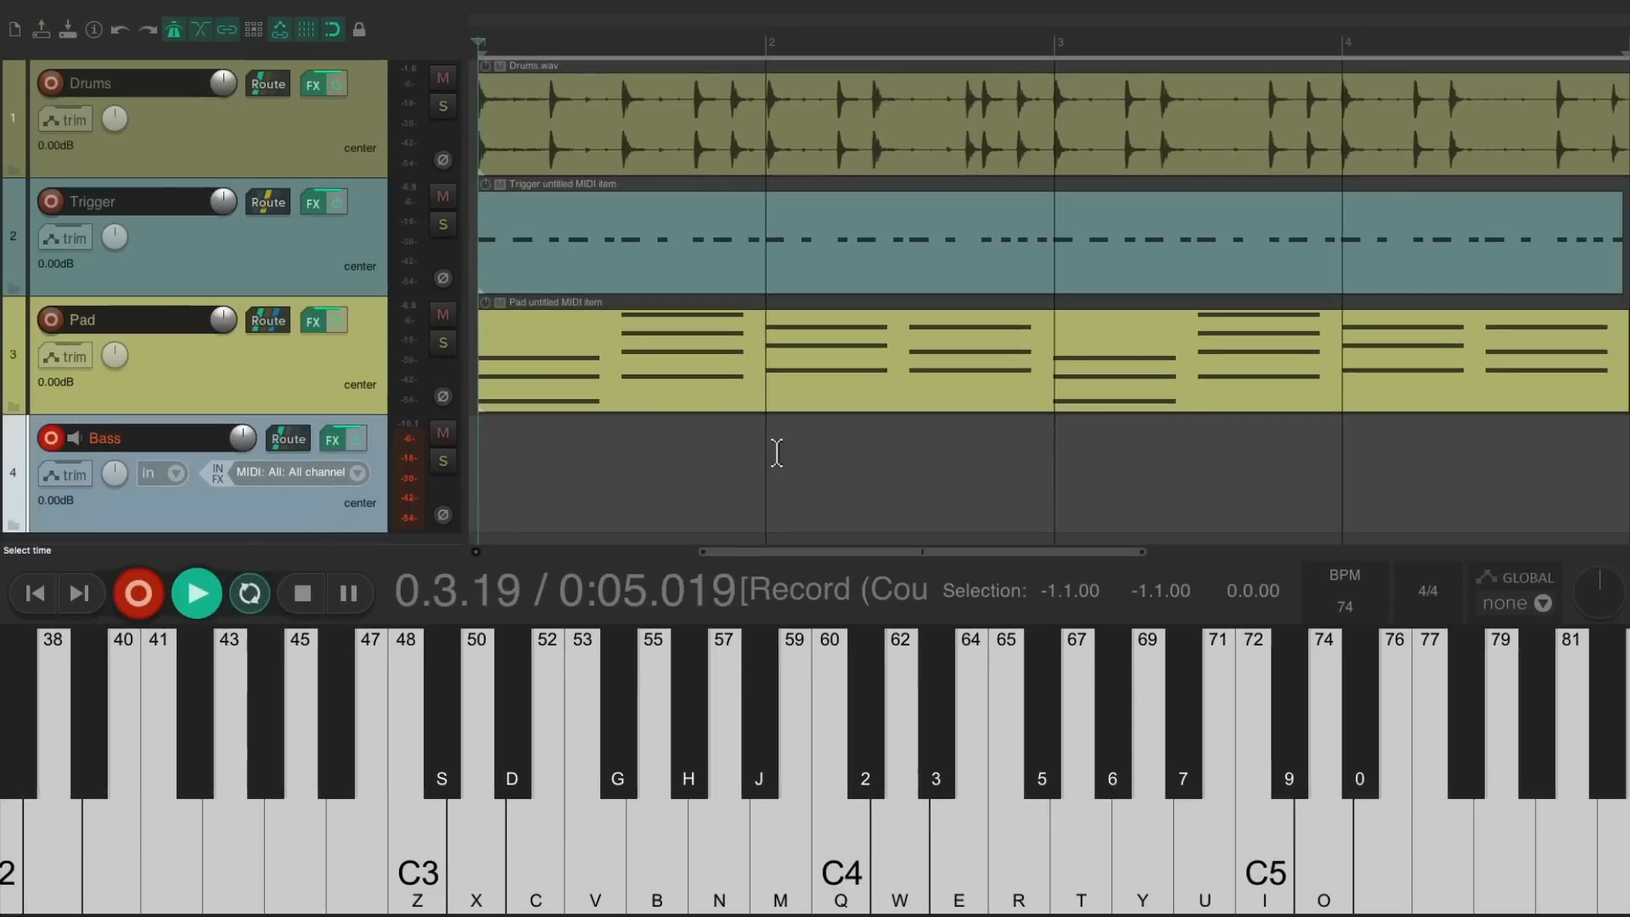
pyautogui.press('q')
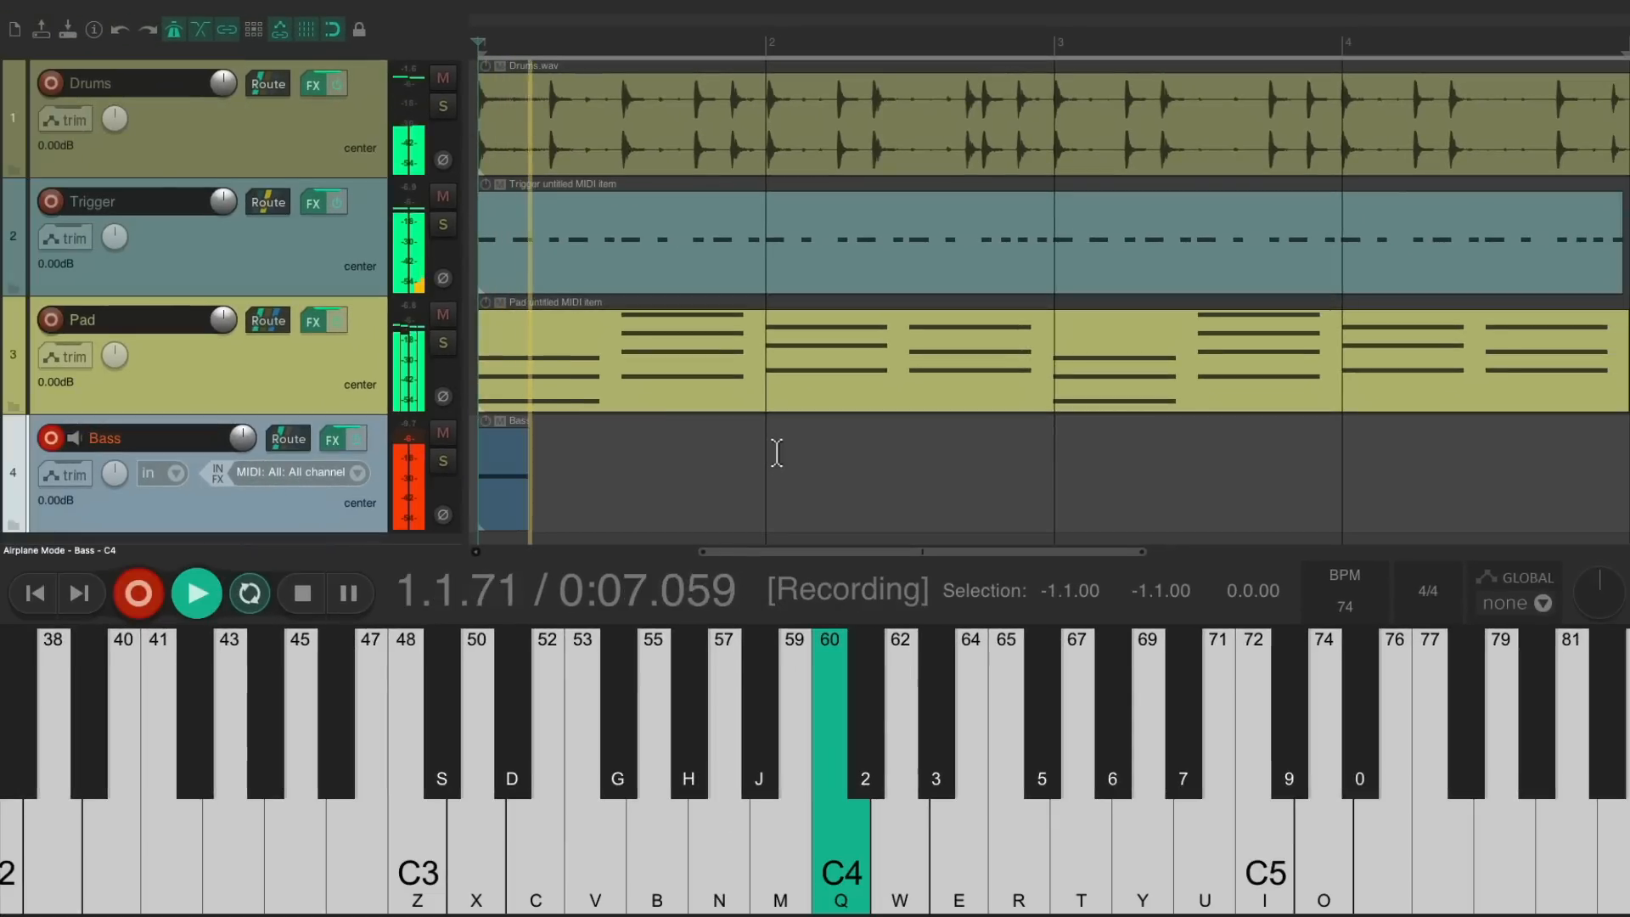
pyautogui.press('c')
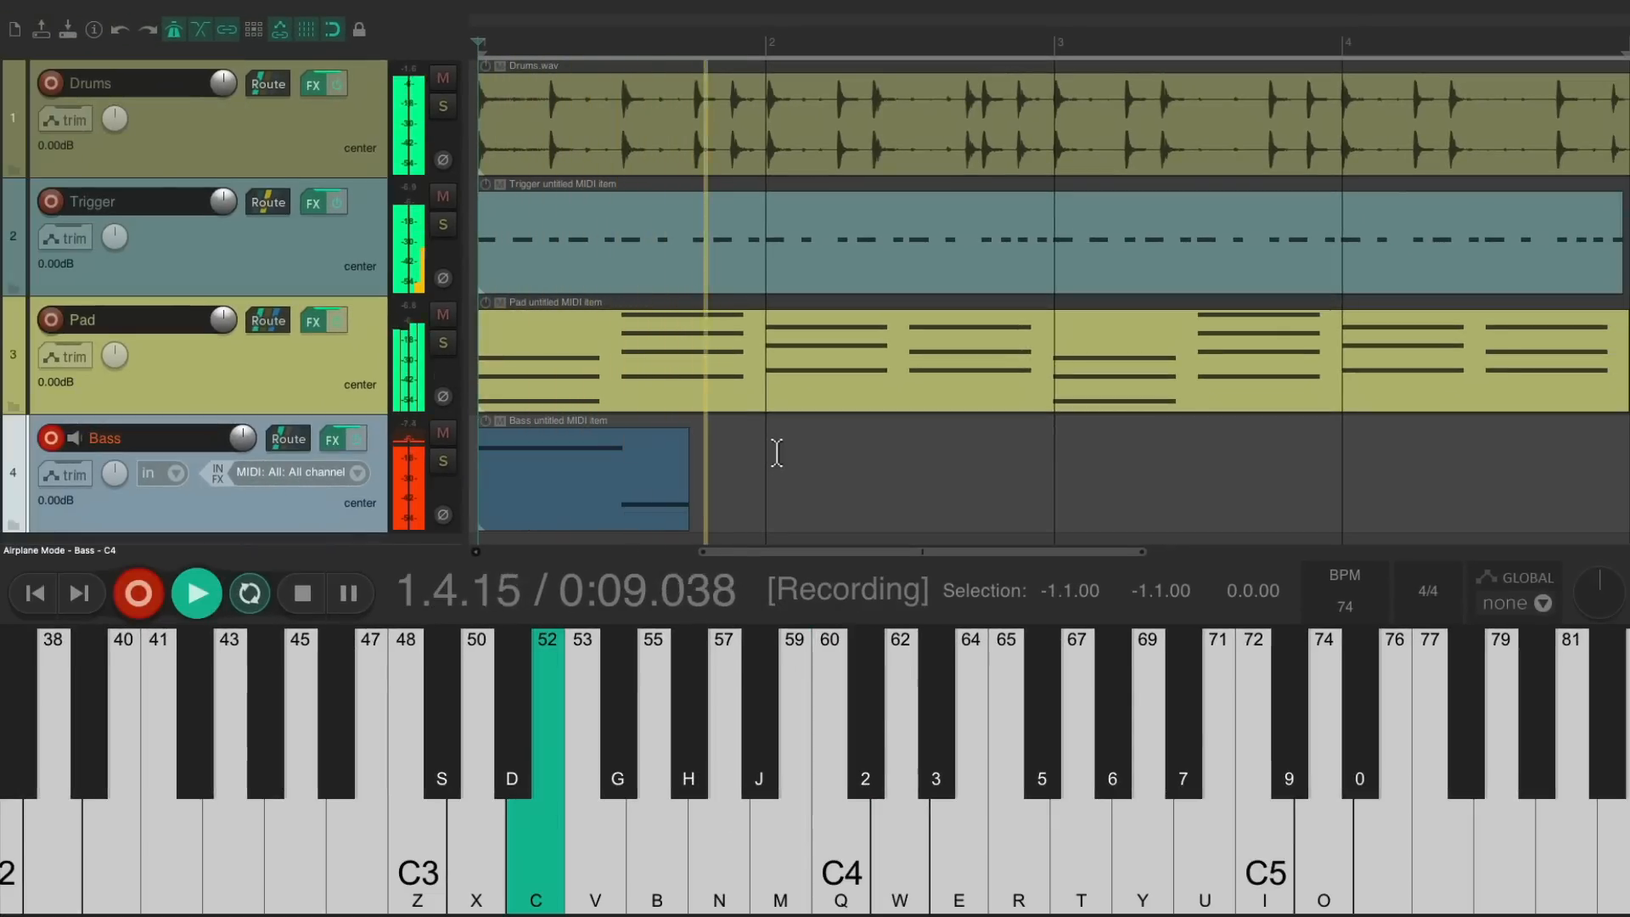
pyautogui.press('v')
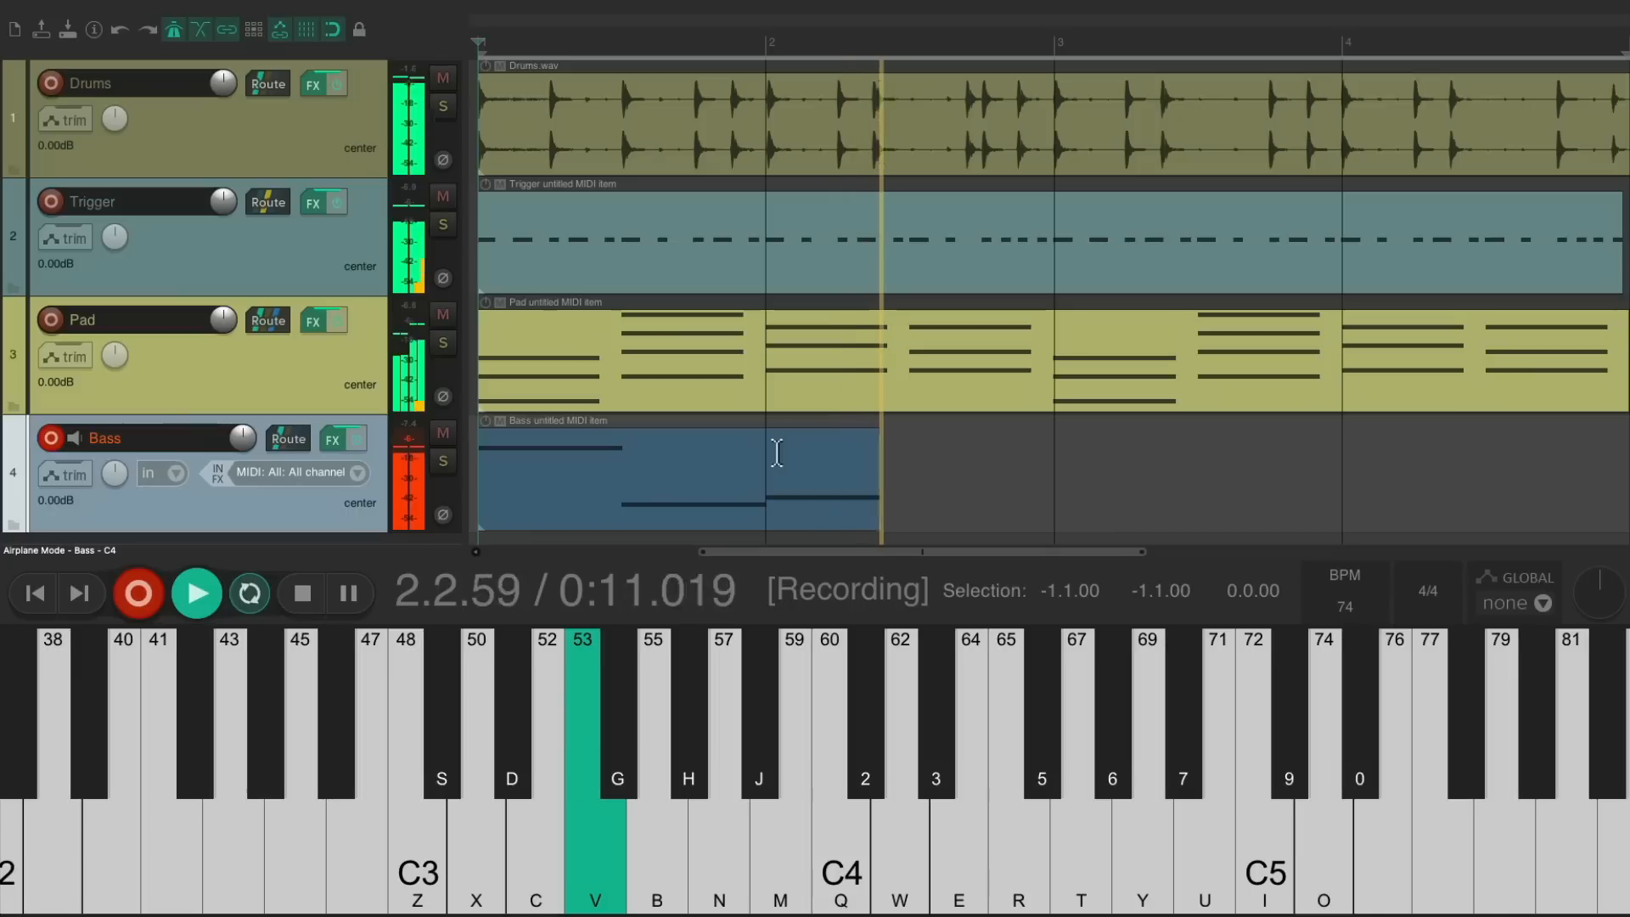
pyautogui.press('q')
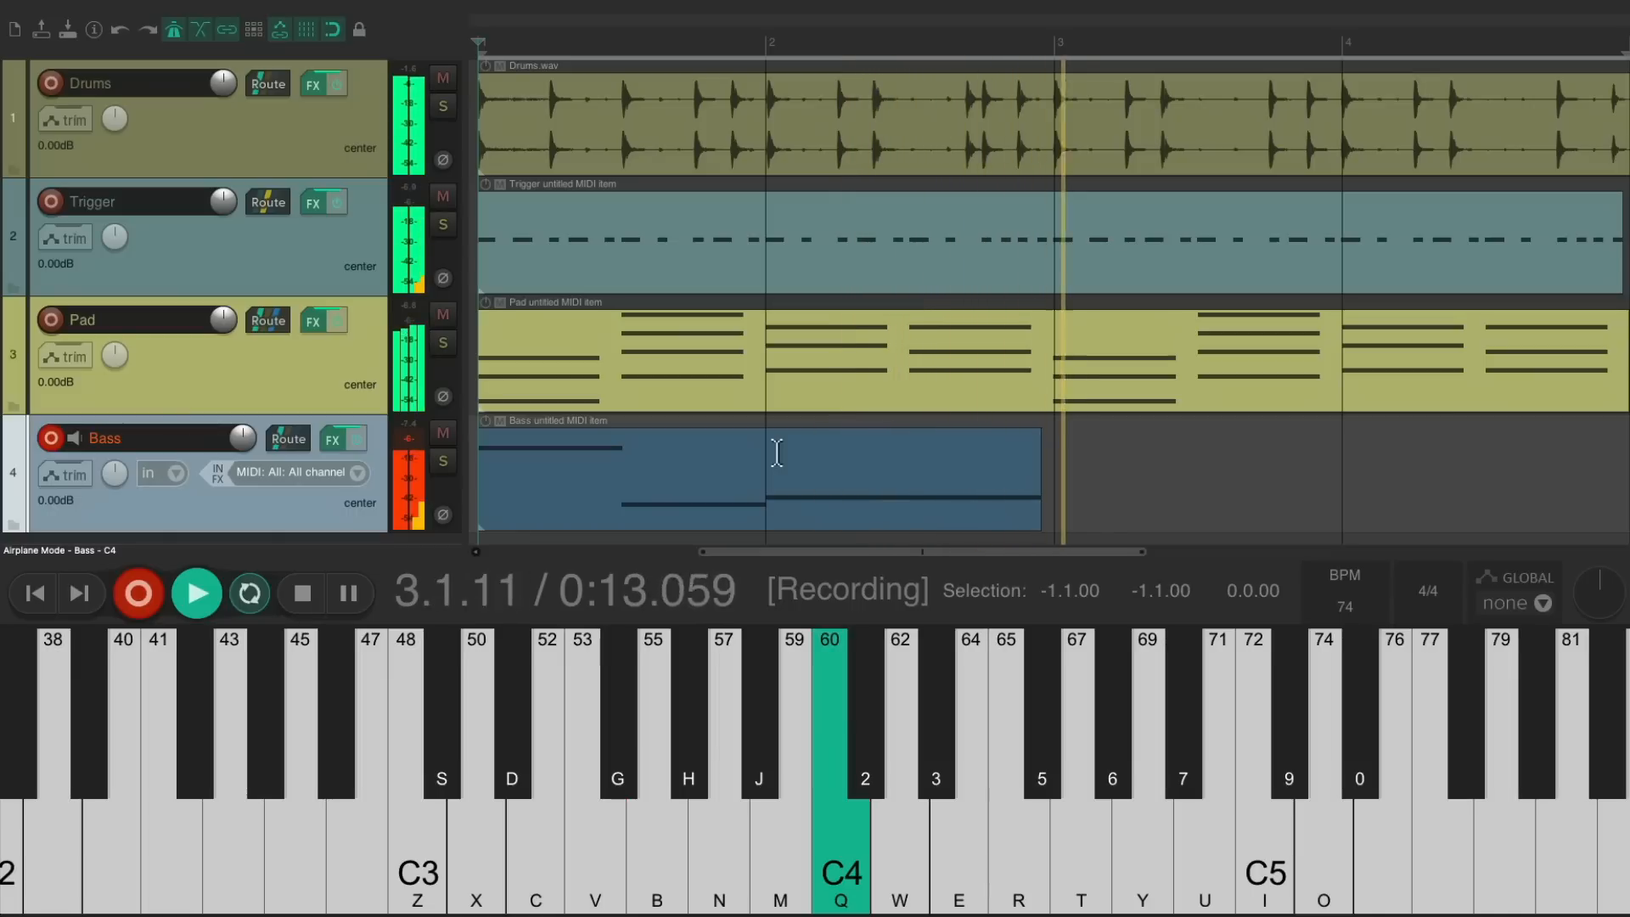
pyautogui.press('c')
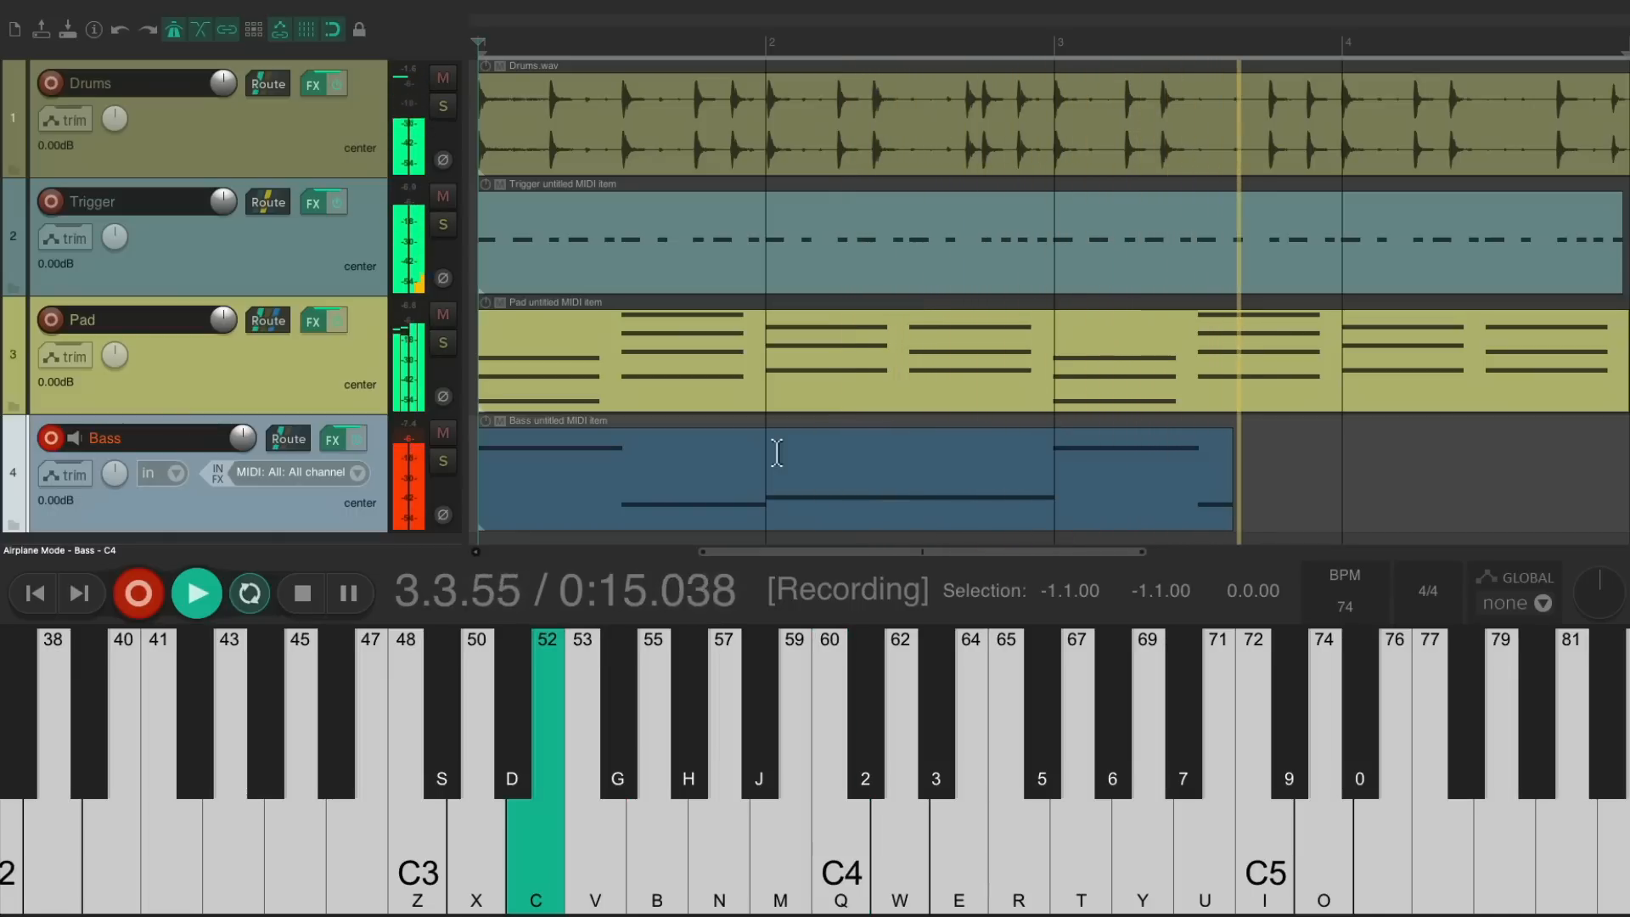
pyautogui.press('v')
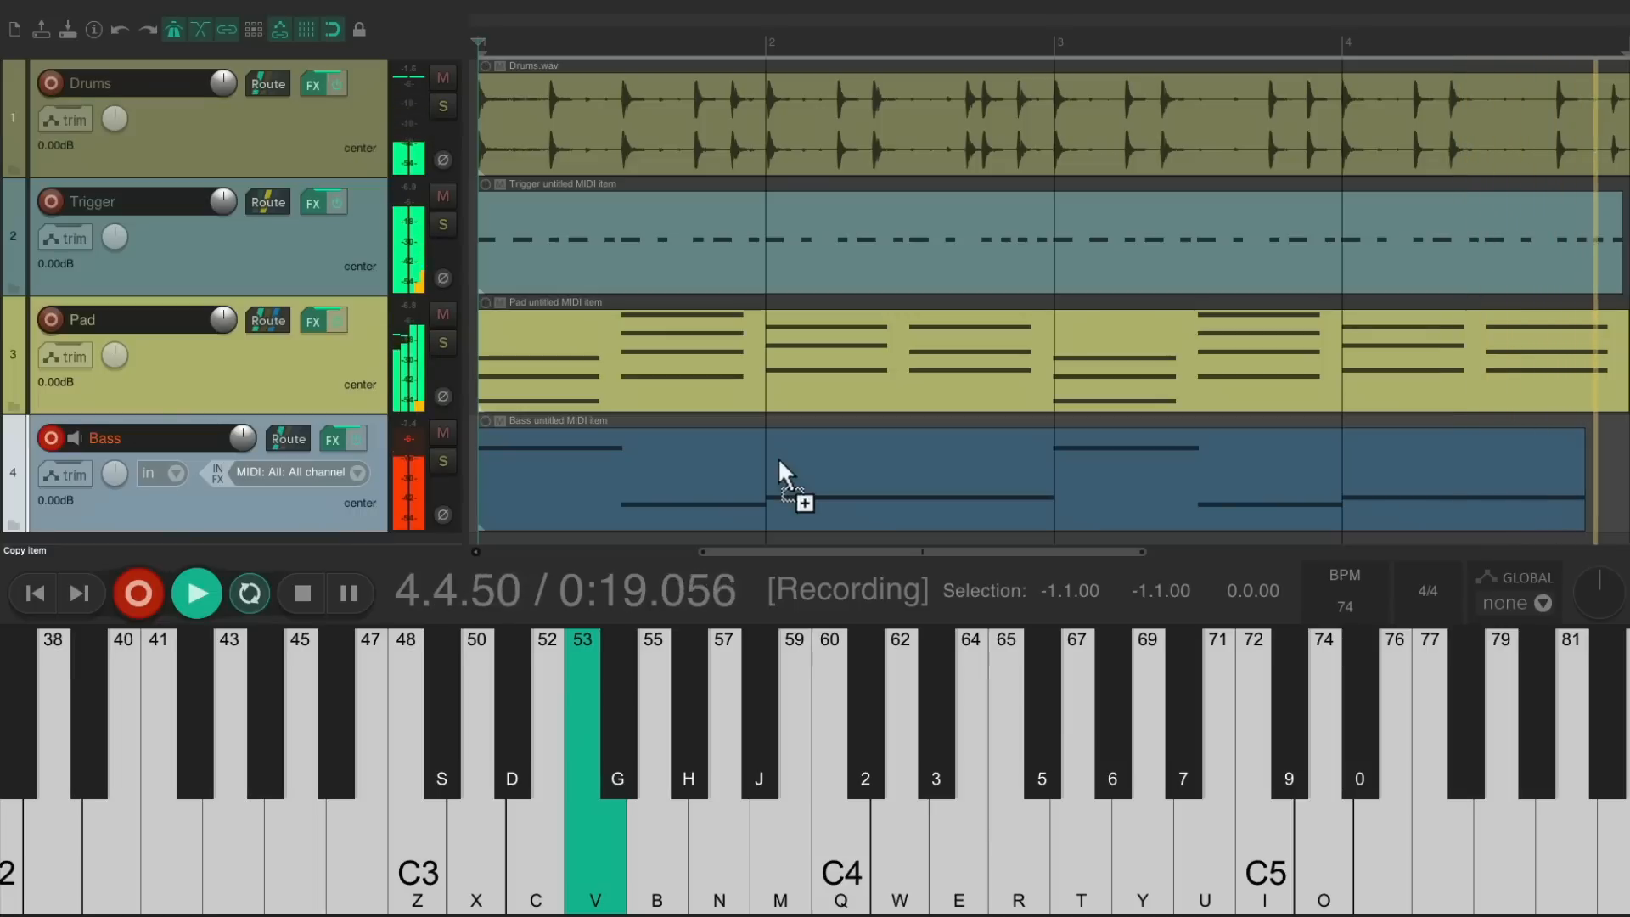
pyautogui.press('super+r')
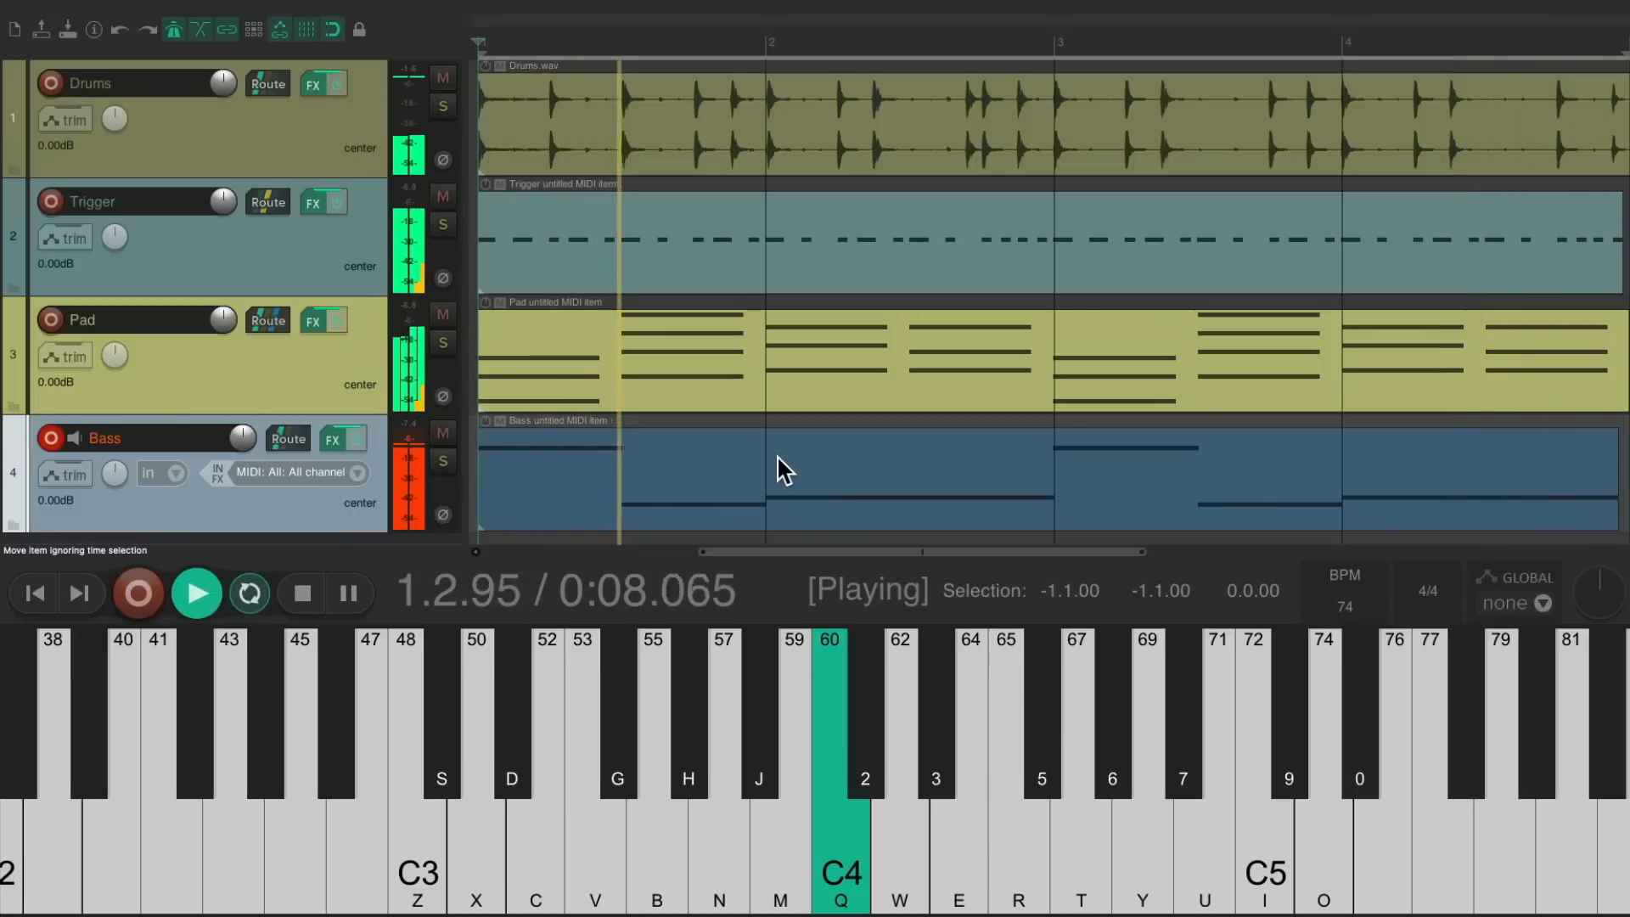
pyautogui.press('space')
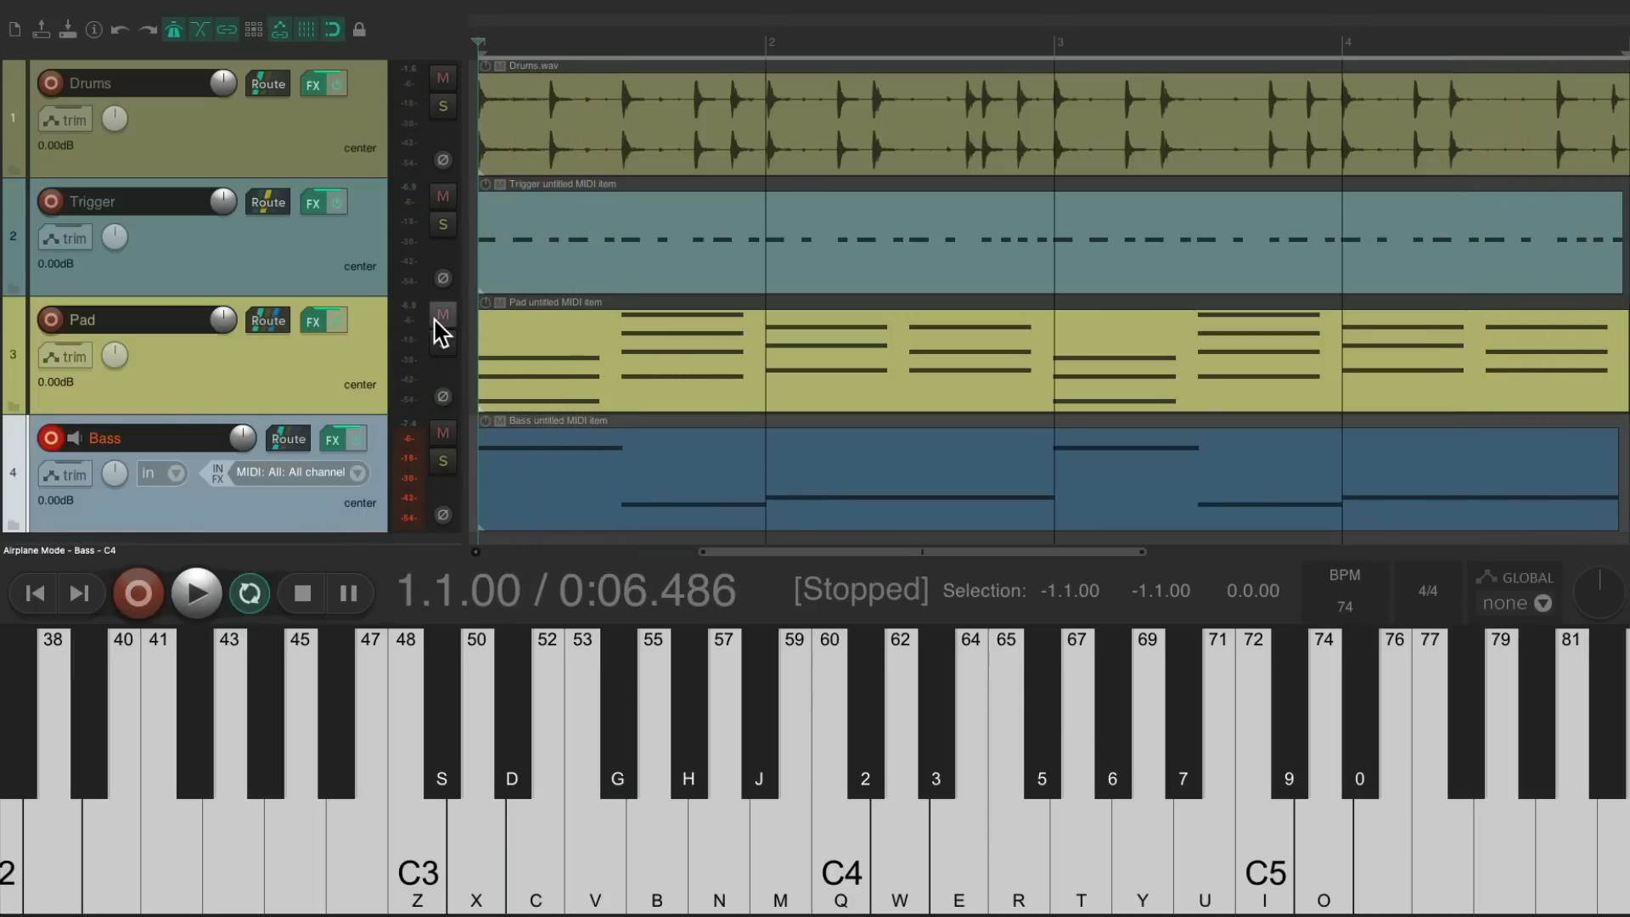
# - Disarm the Bass track and play the loop with the Pad track muted, and again with it unmuted
pyautogui.click(442, 316)
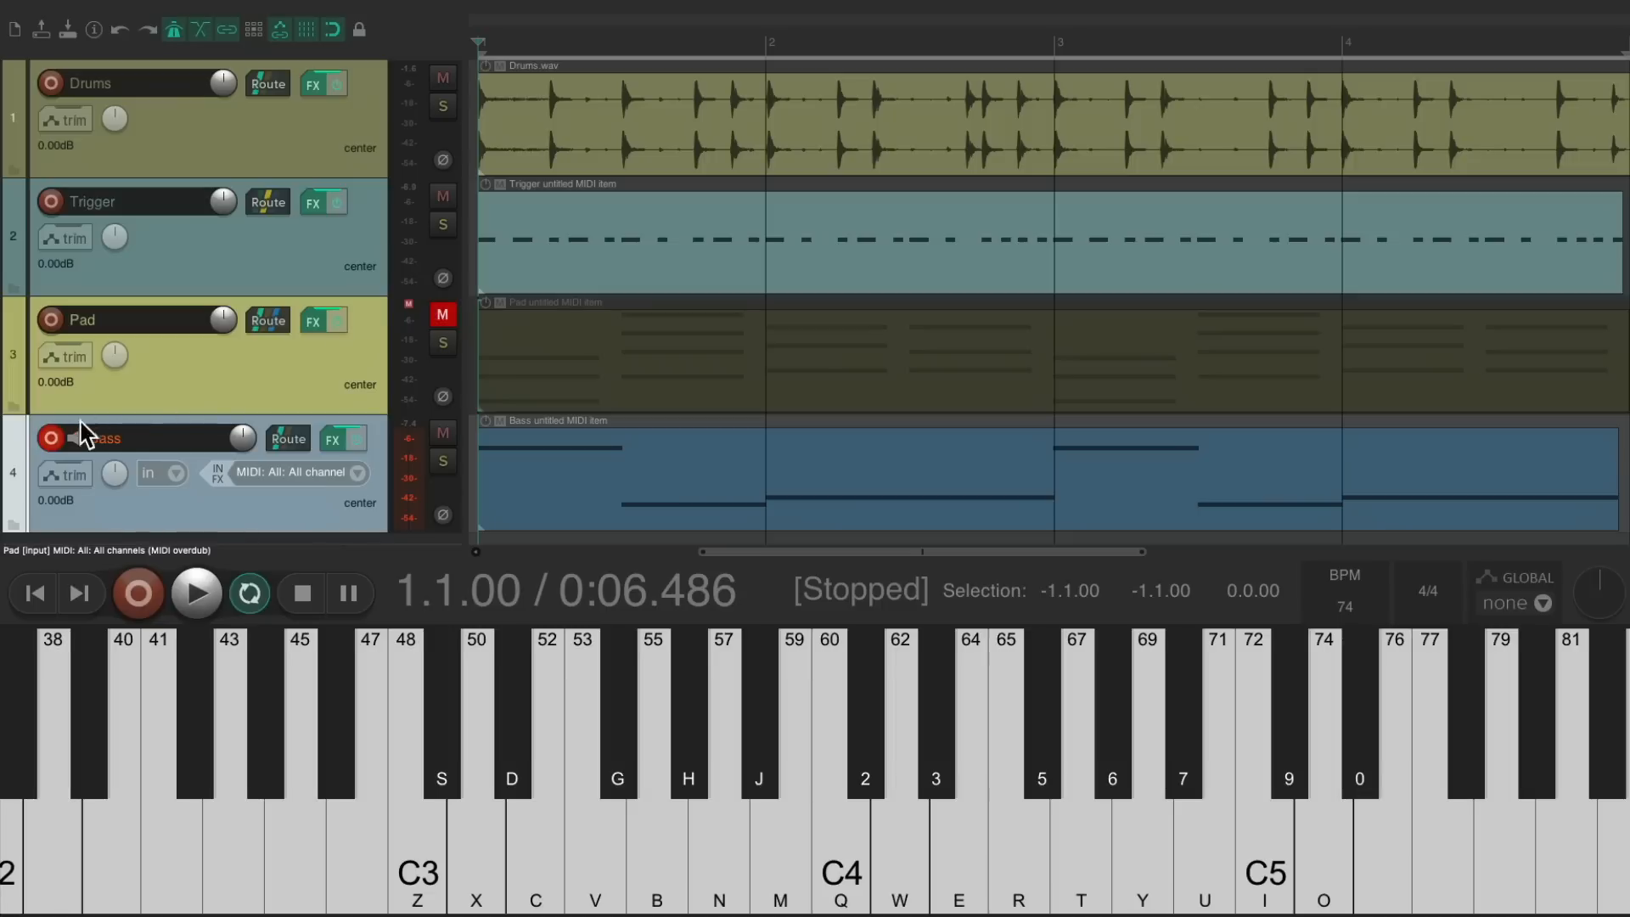
pyautogui.click(50, 436)
pyautogui.press('space')
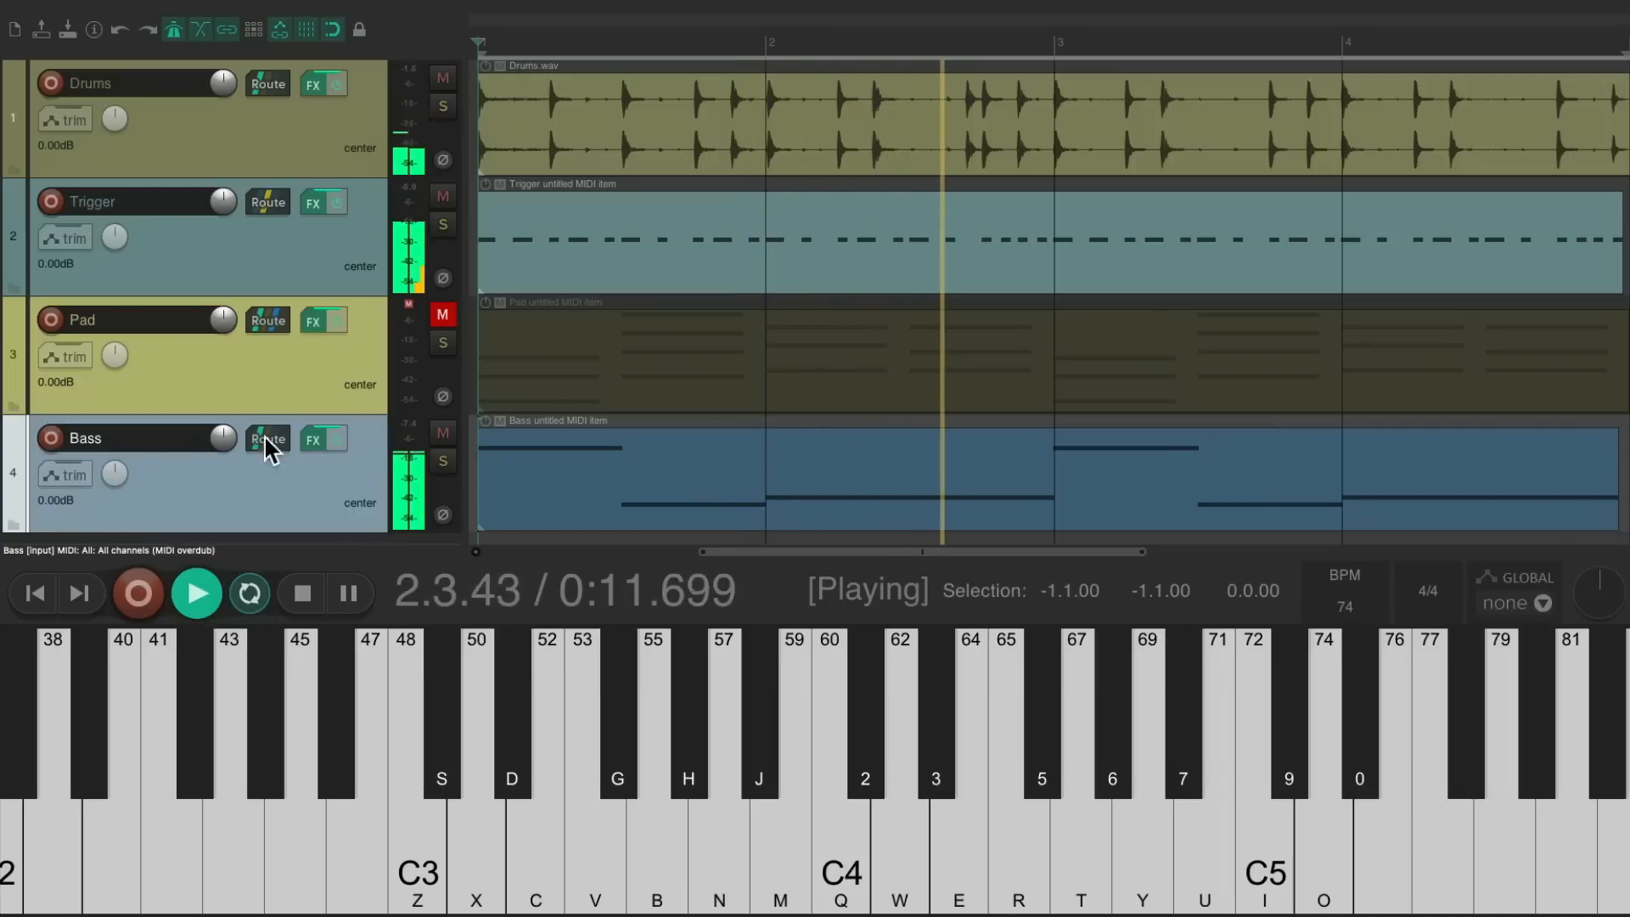
pyautogui.press('space')
pyautogui.click(445, 315)
pyautogui.press('space')
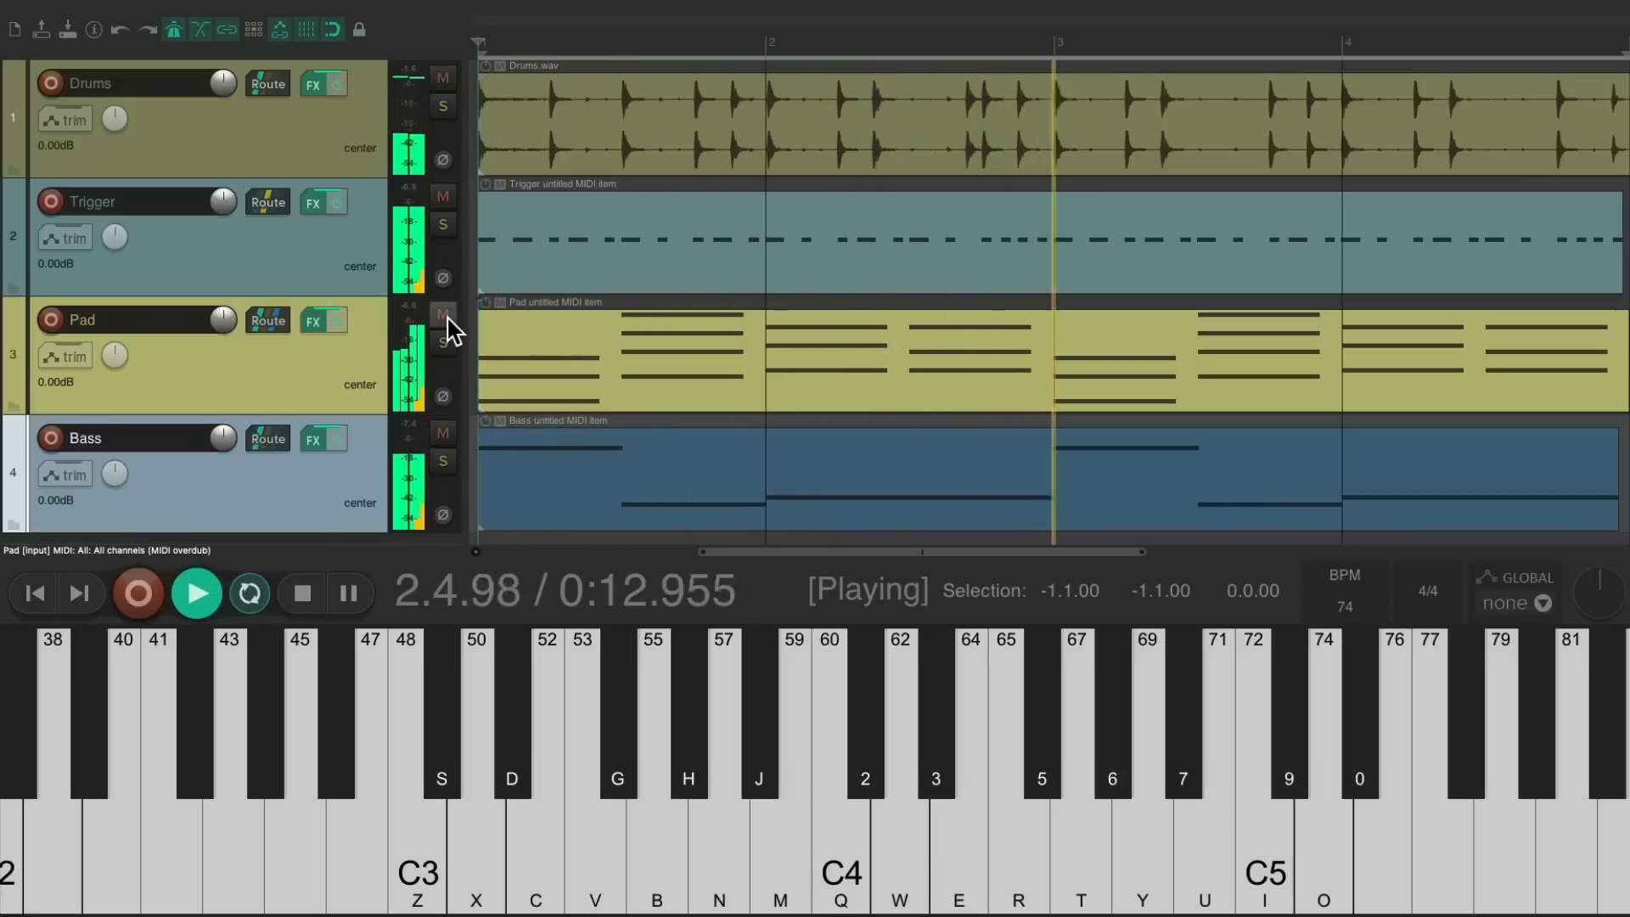
pyautogui.press('space')
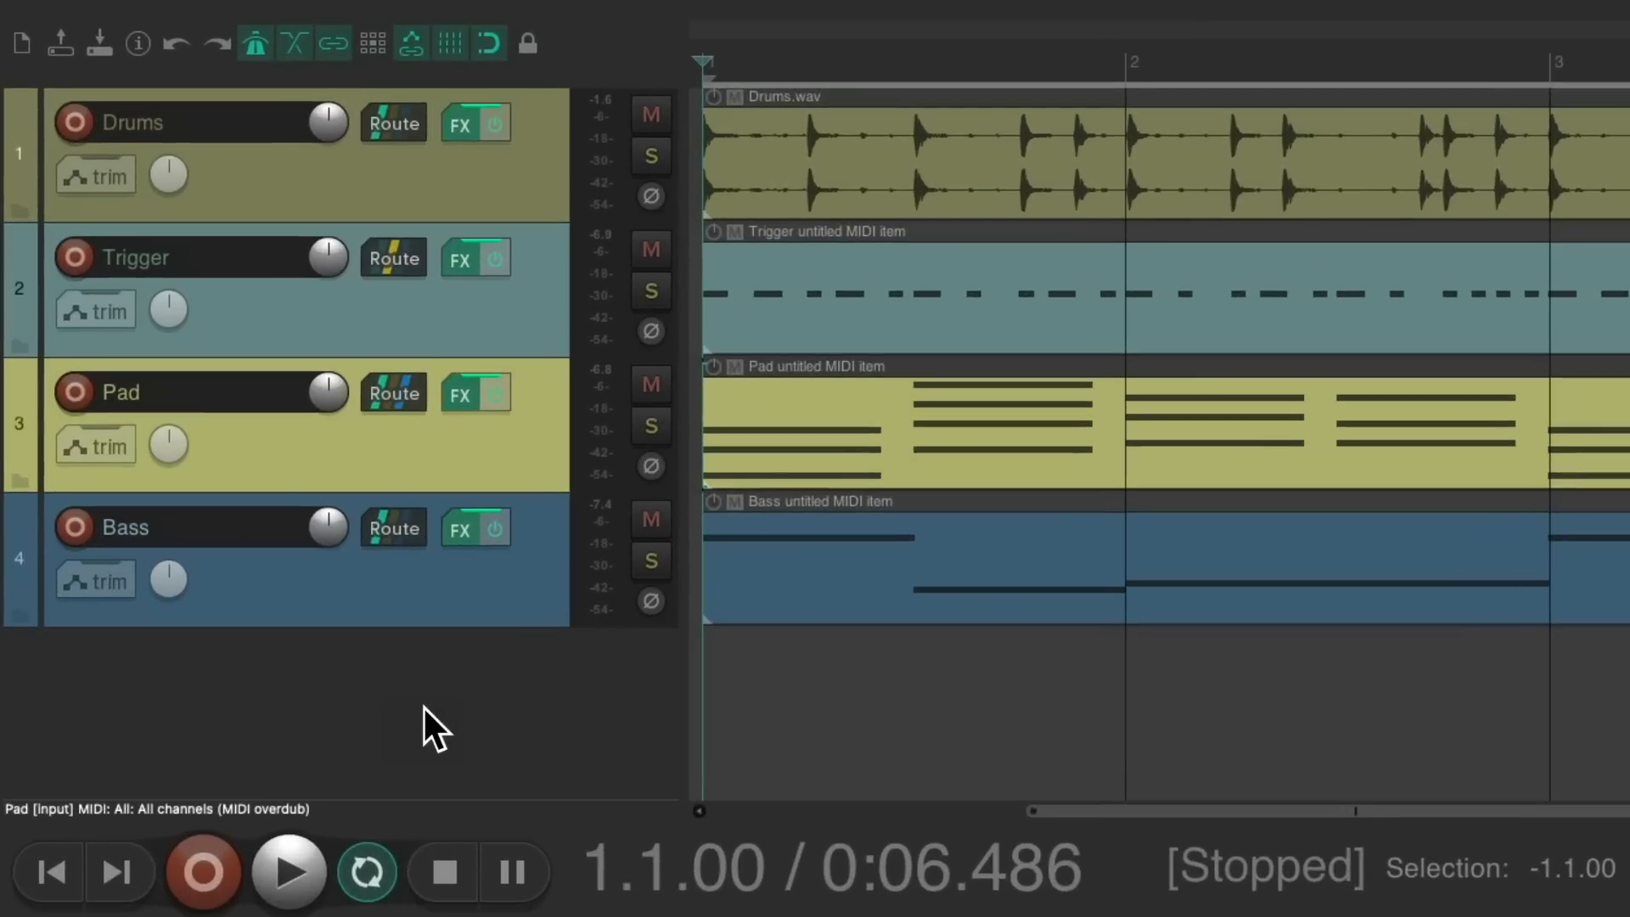
# - Add a new track below Bass, name it Melody, and arm it for recording
pyautogui.doubleClick(425, 708)
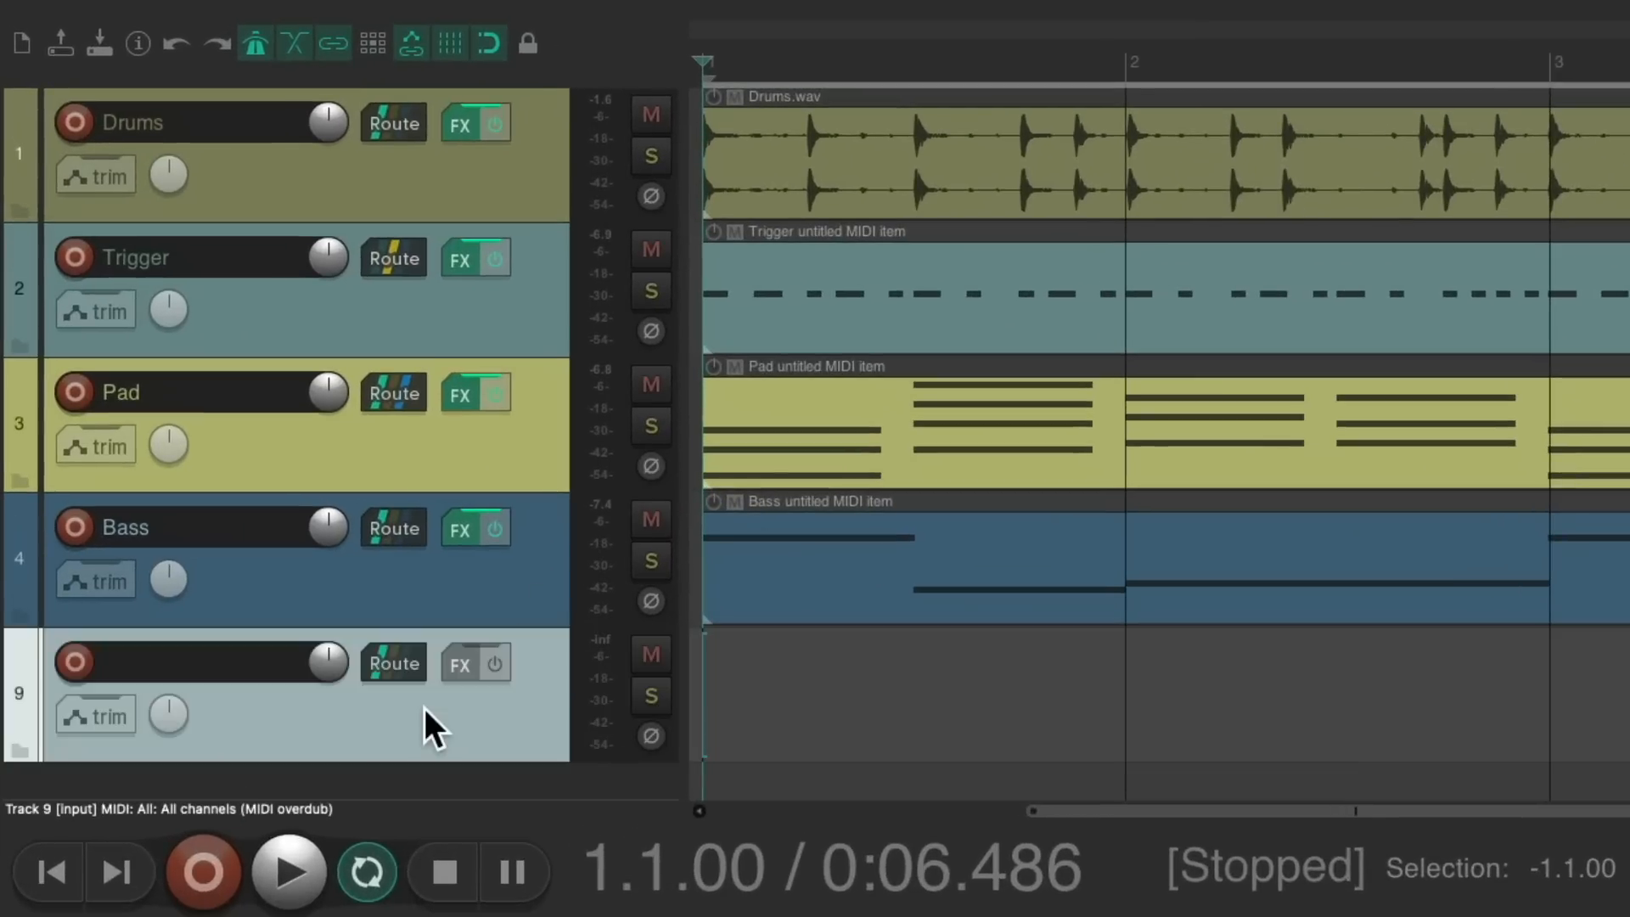
pyautogui.doubleClick(232, 670)
pyautogui.write('Melody')
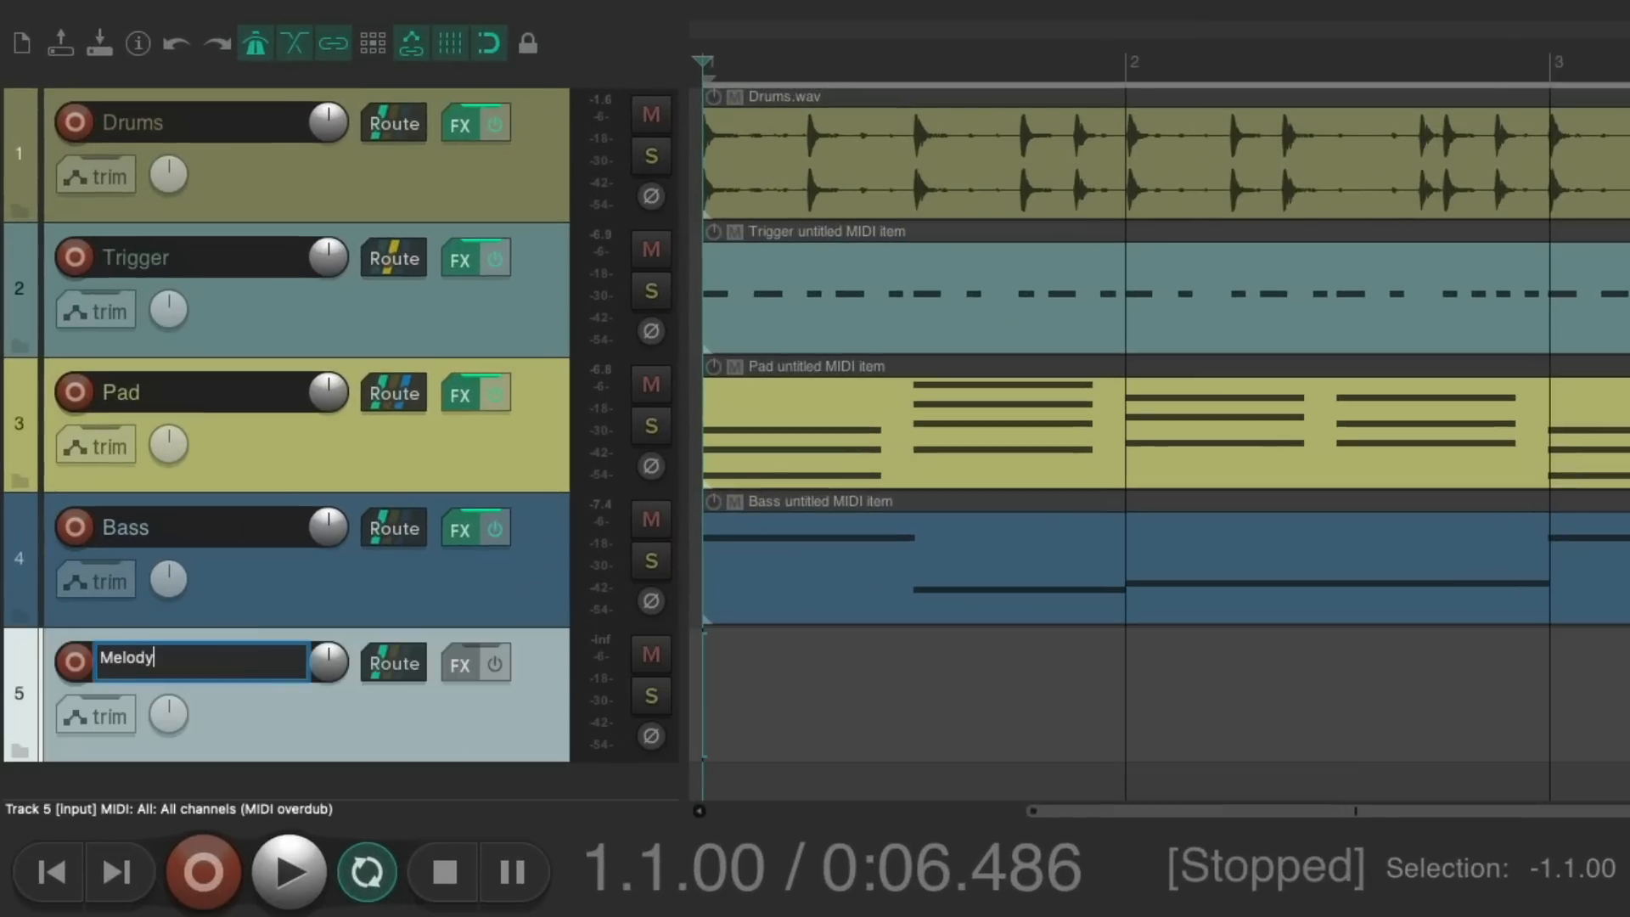
pyautogui.press('Return')
pyautogui.click(84, 661)
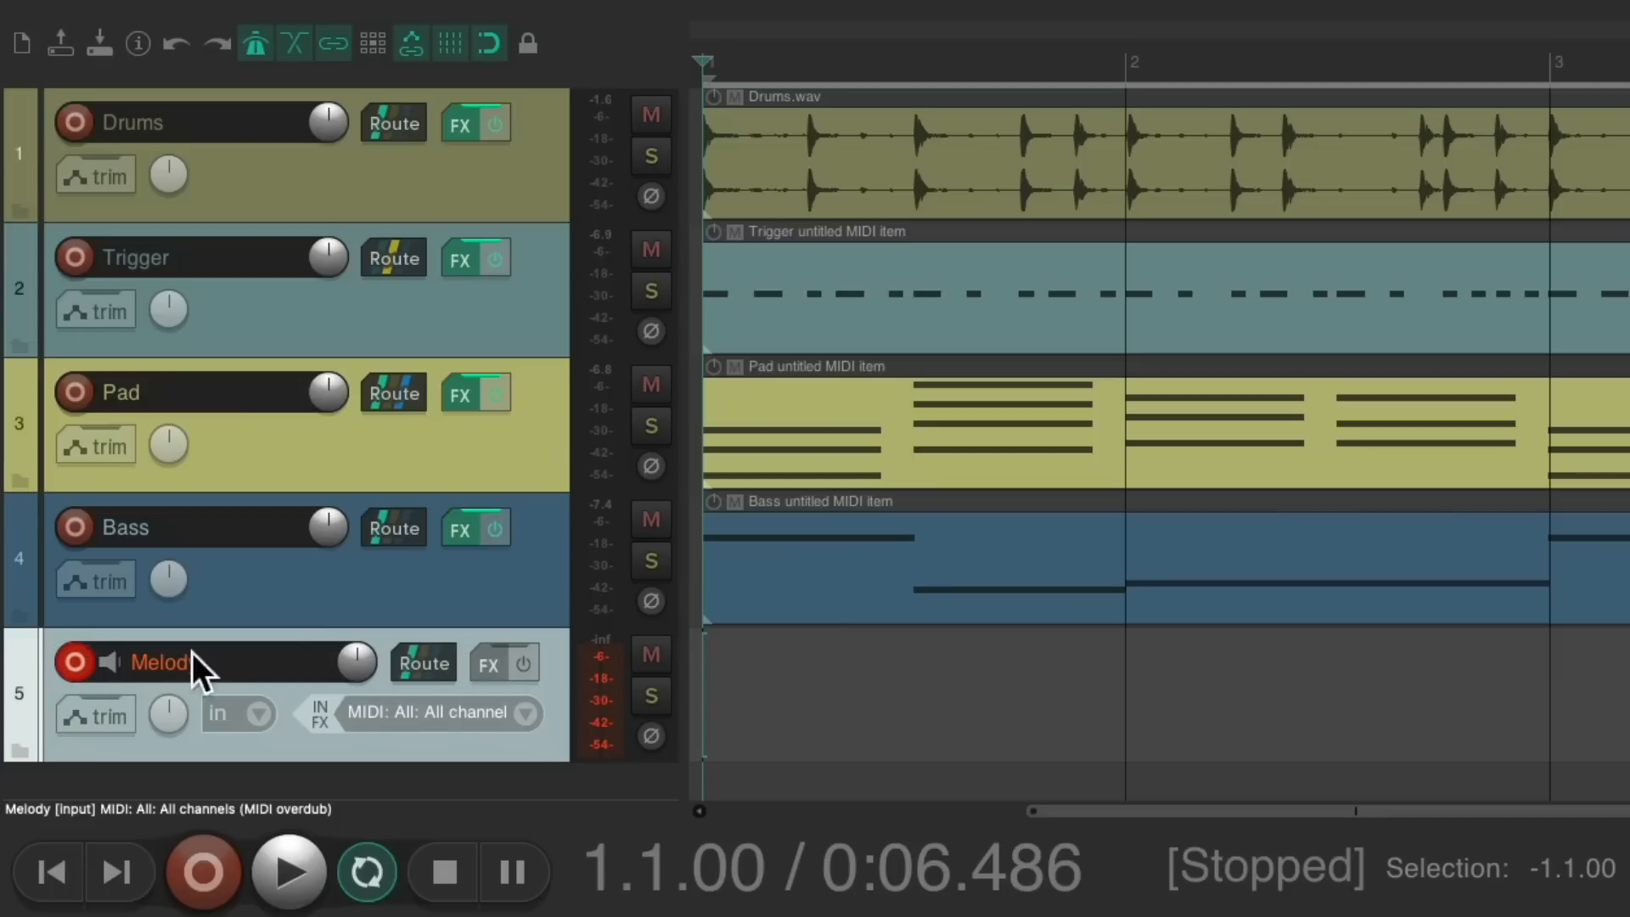
# - Add the Scratchpad instrument to the Melody track and load the Leads - Cynthia preset
pyautogui.click(487, 669)
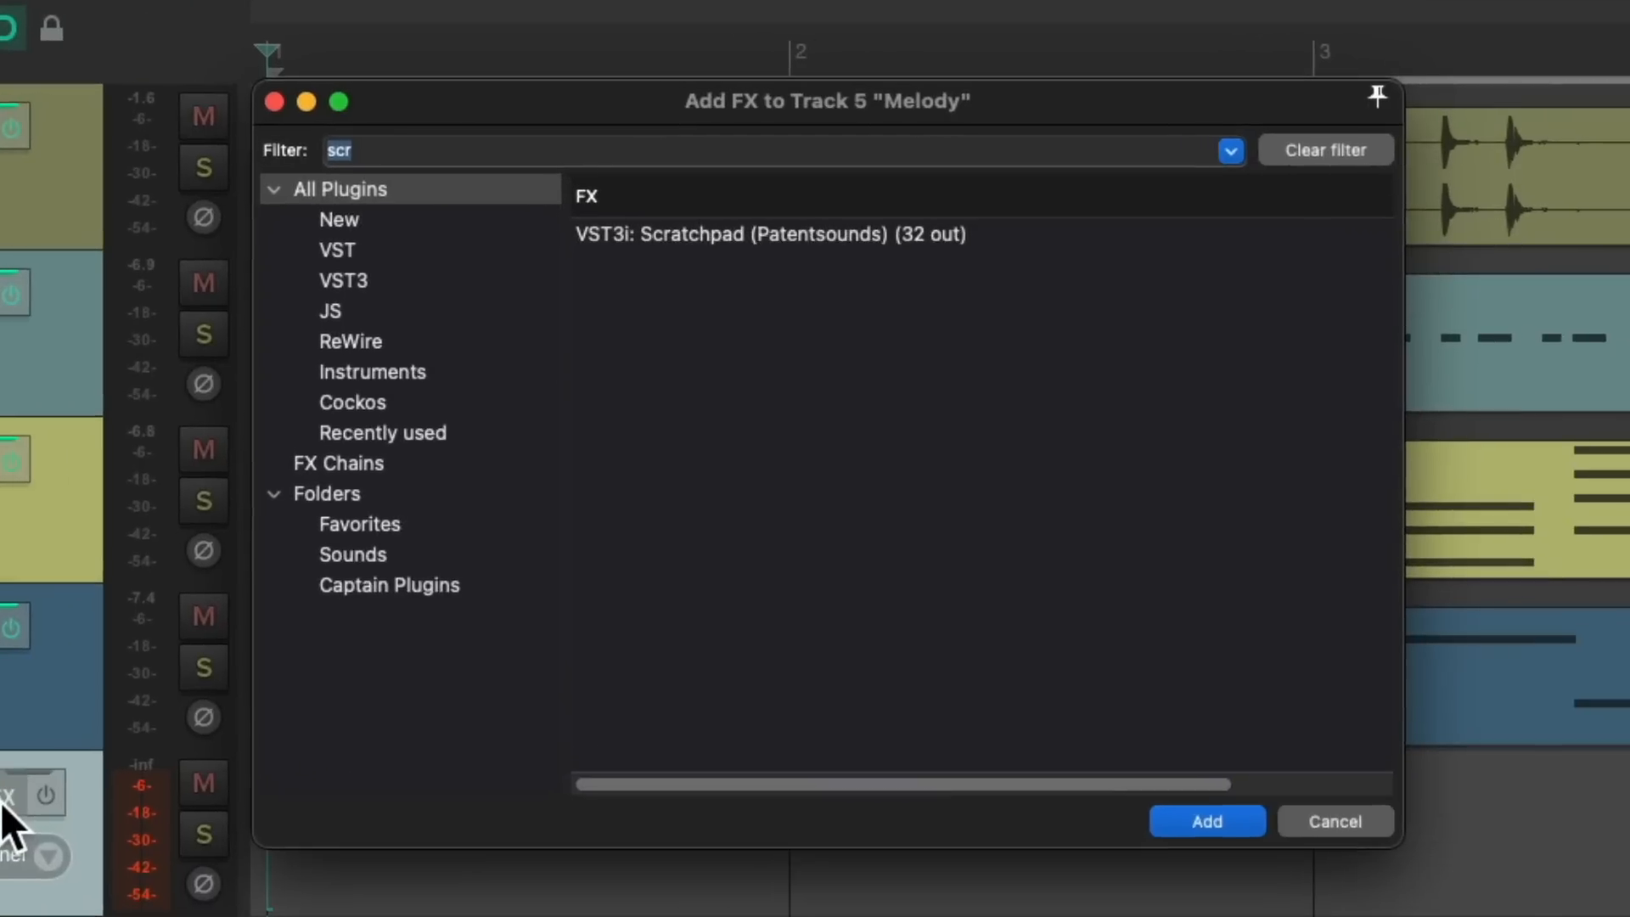
pyautogui.doubleClick(732, 232)
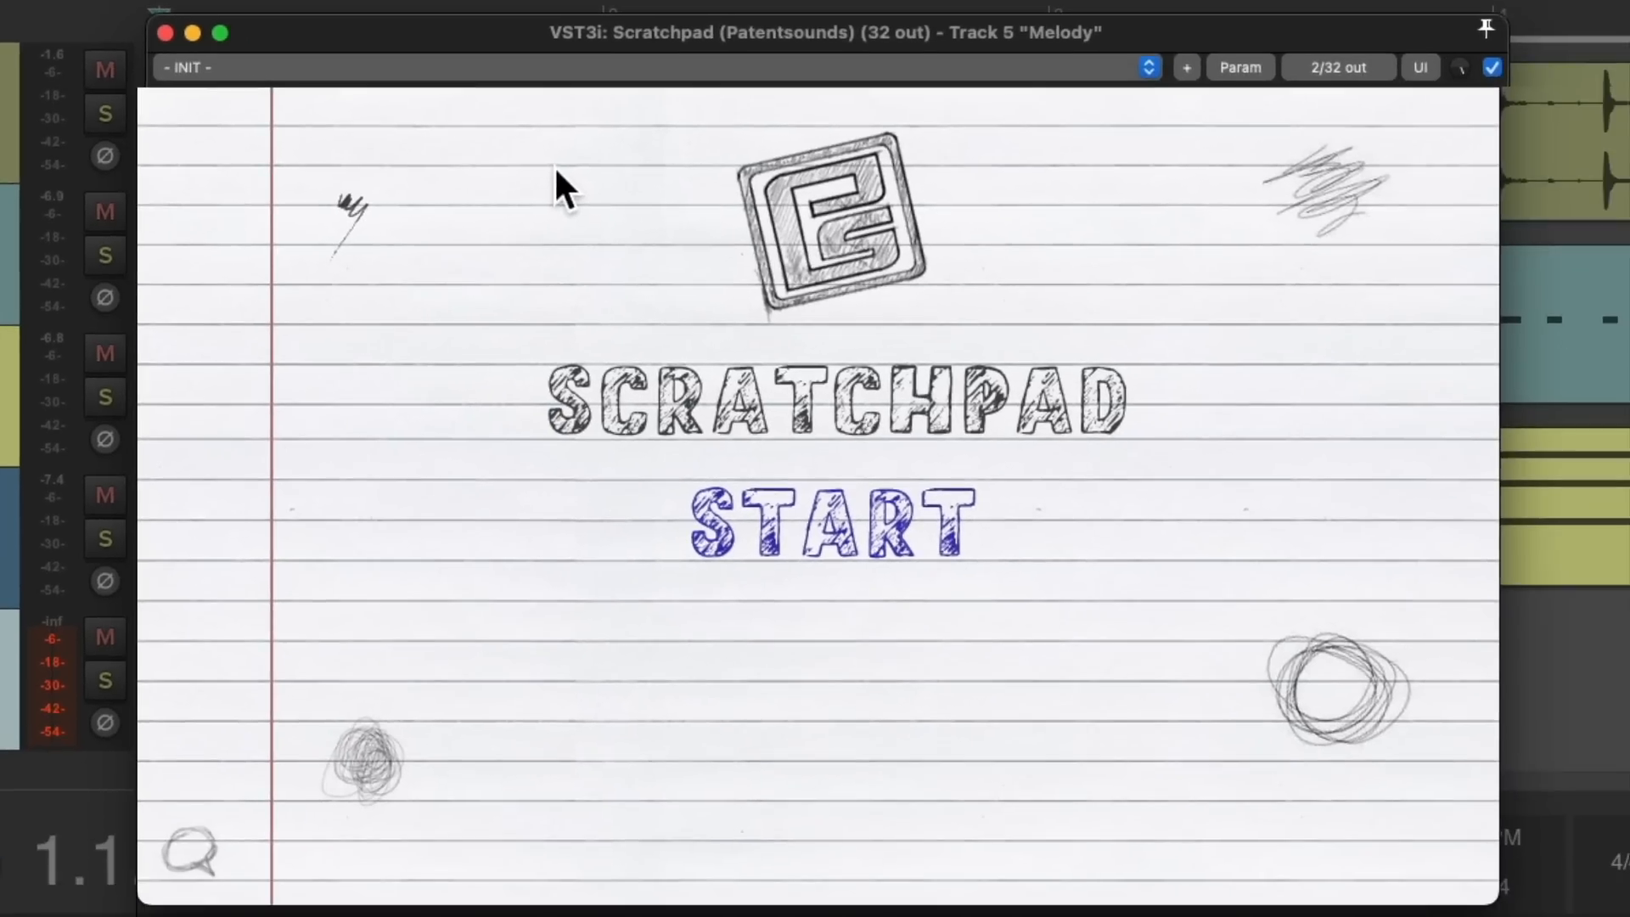
pyautogui.click(831, 526)
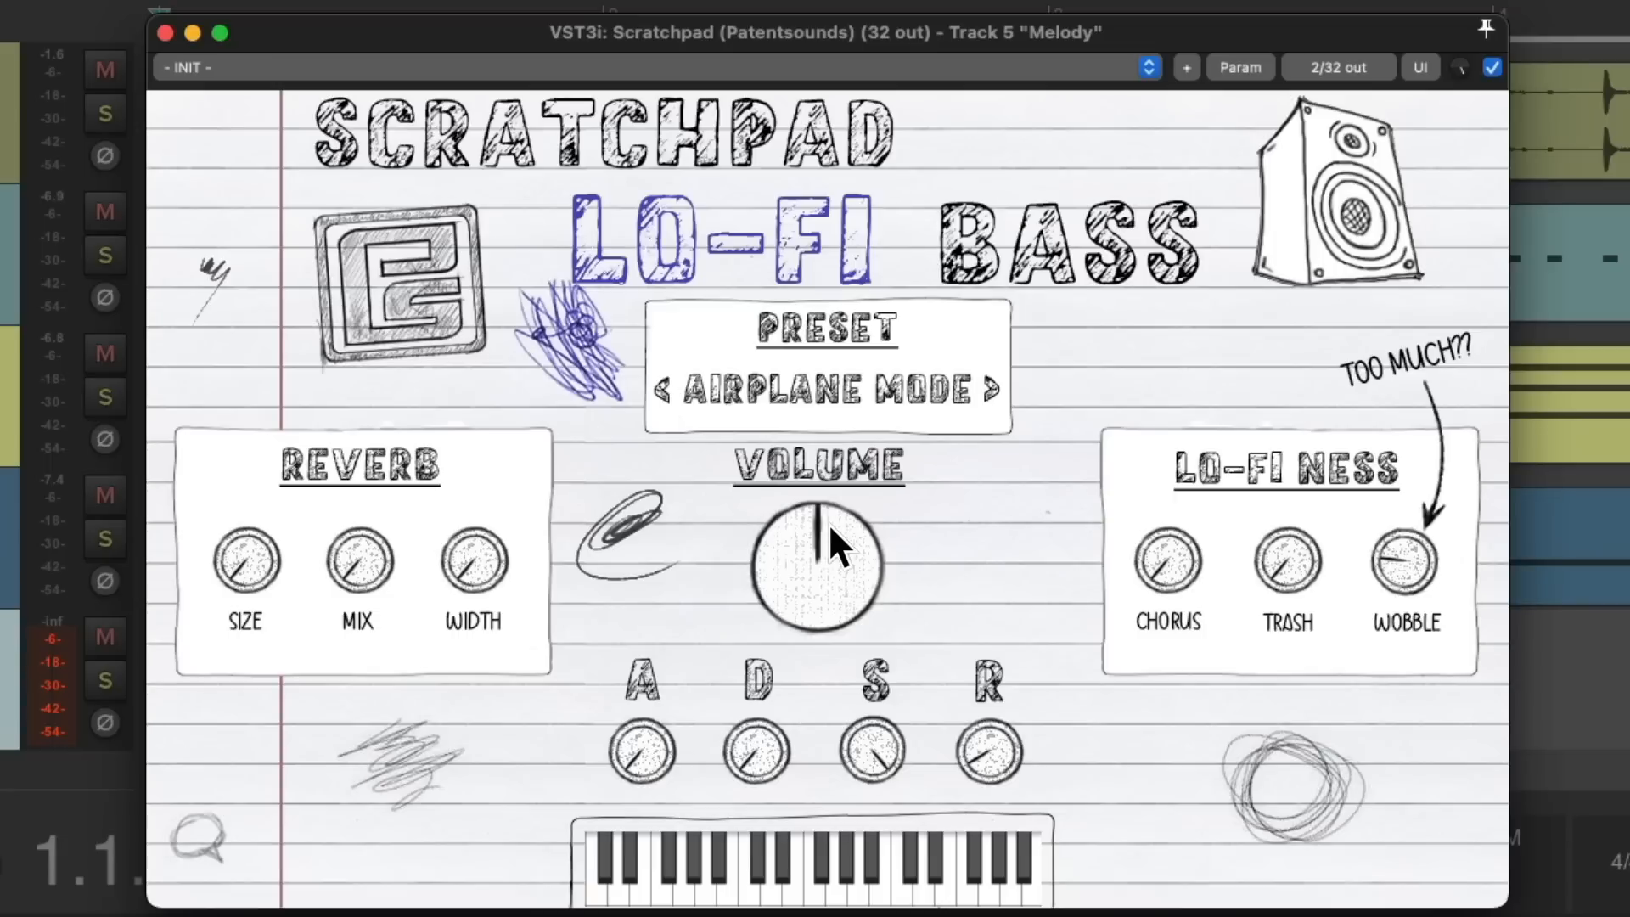
pyautogui.click(946, 385)
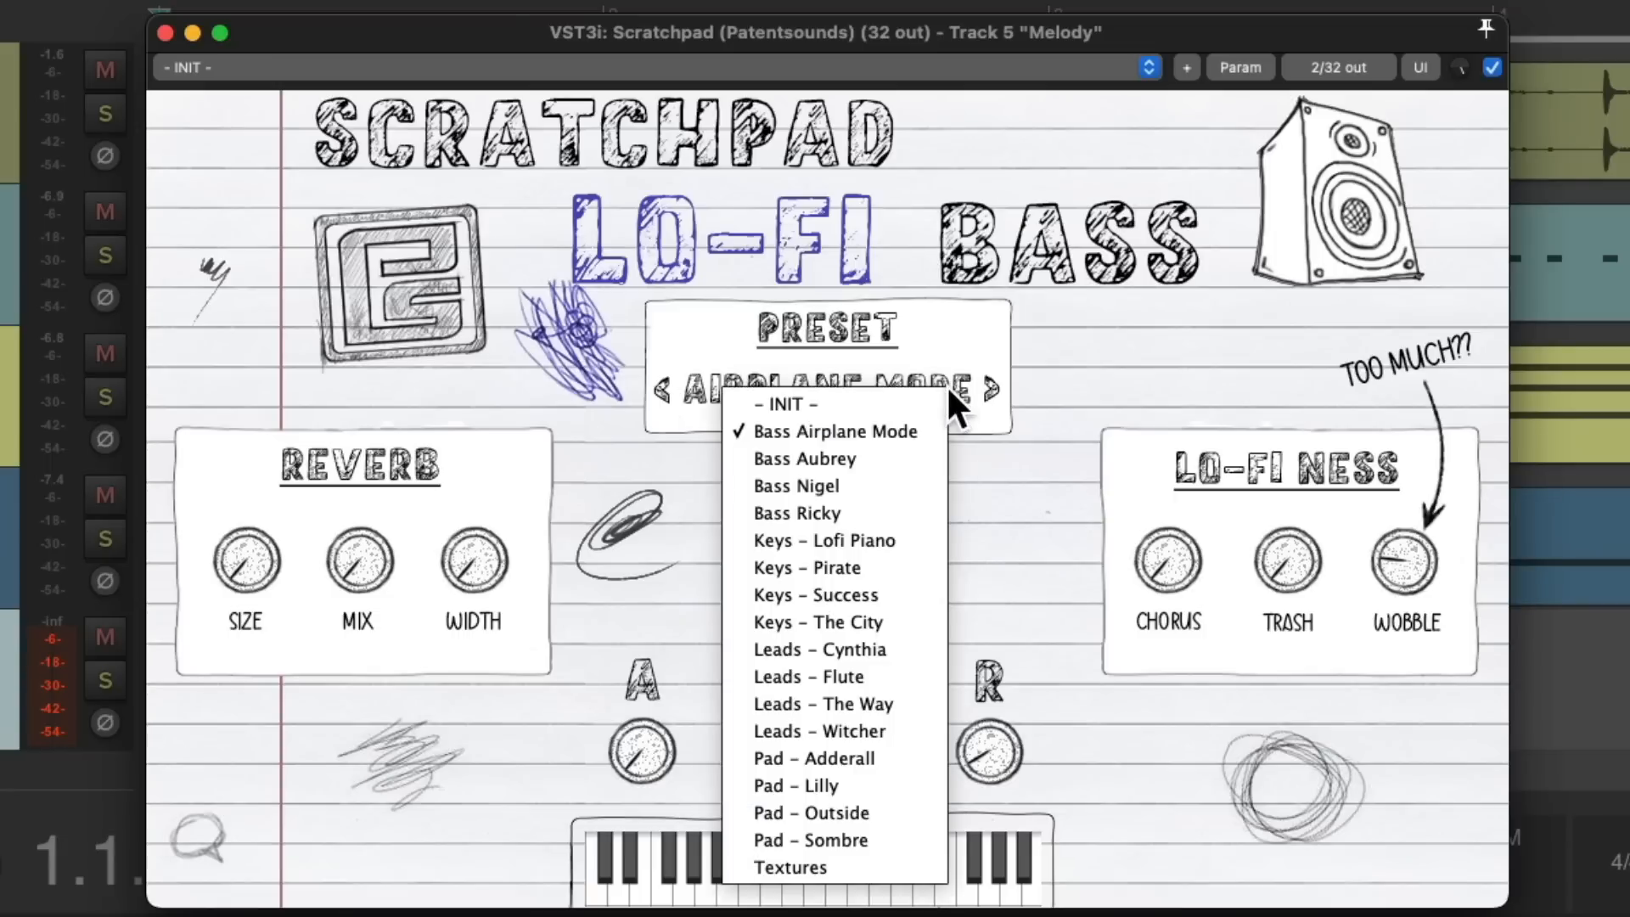
pyautogui.click(895, 649)
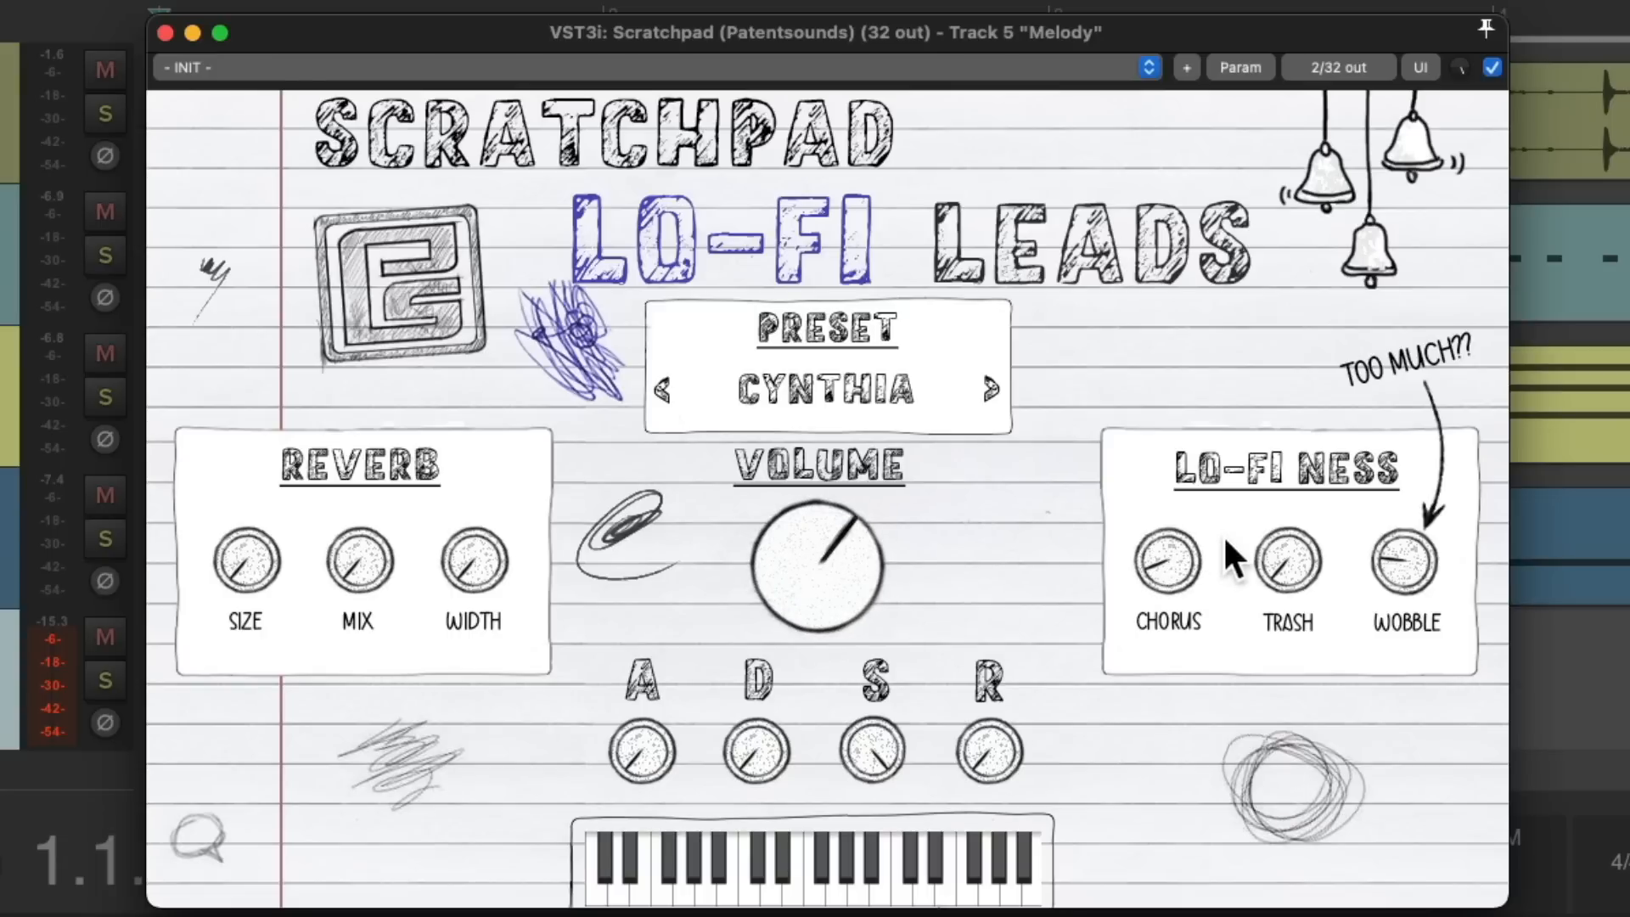
# - Raise Scratchpad's Trash and Wobble amounts slightly for the Melody sound, and close the instrument window
pyautogui.moveTo(1279, 554); pyautogui.dragTo(1274, 514)
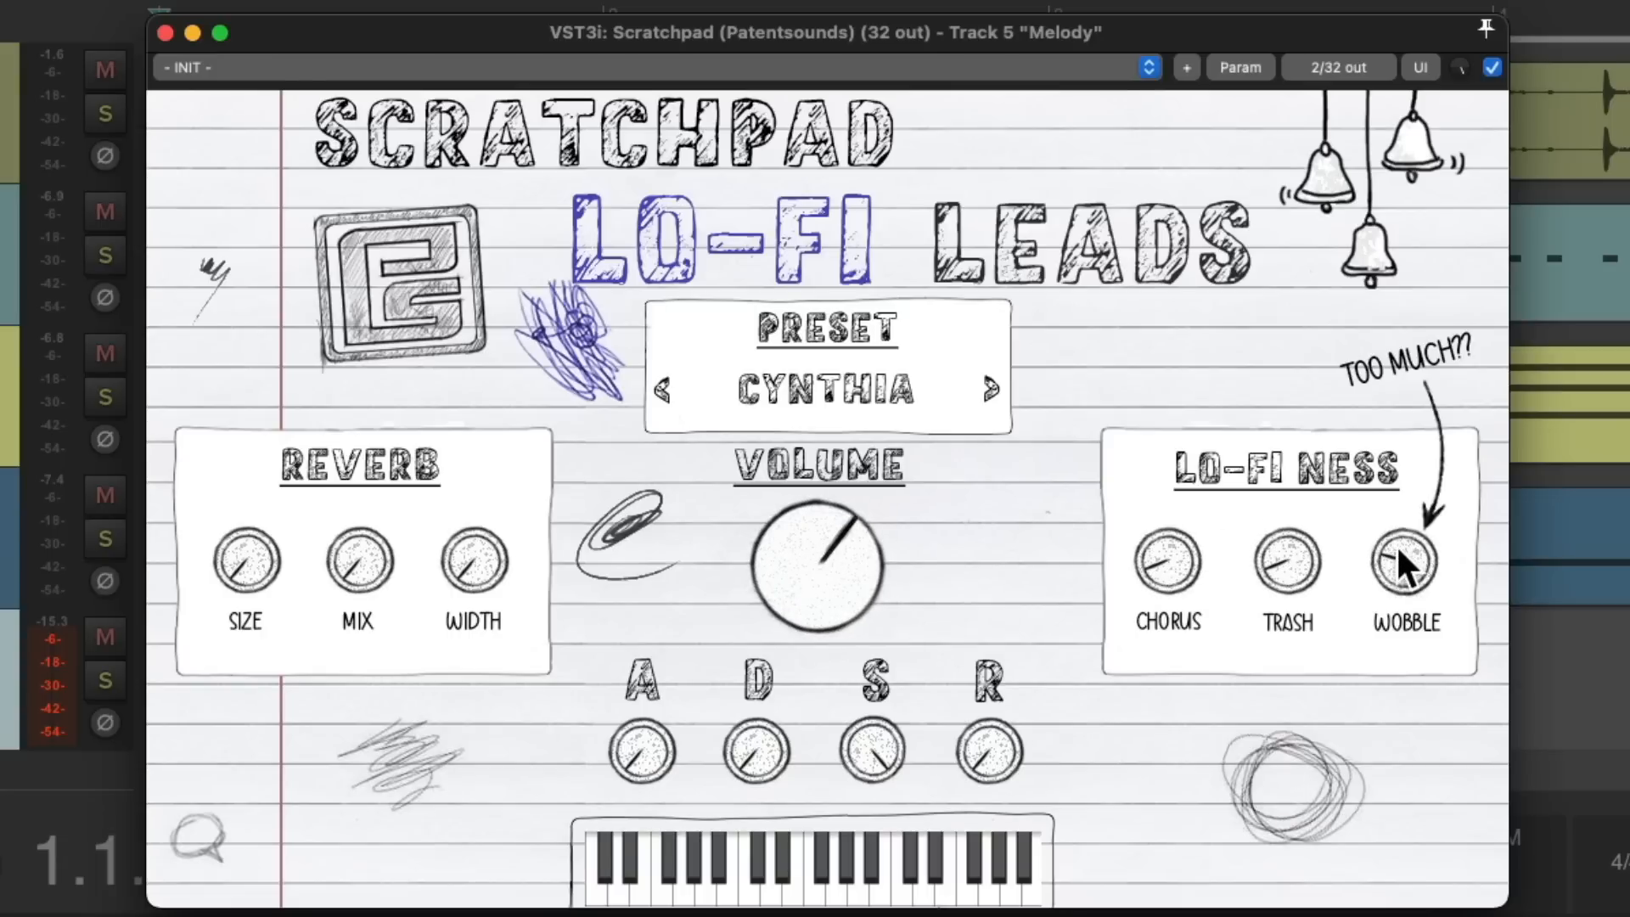
pyautogui.moveTo(1396, 543); pyautogui.dragTo(1393, 518)
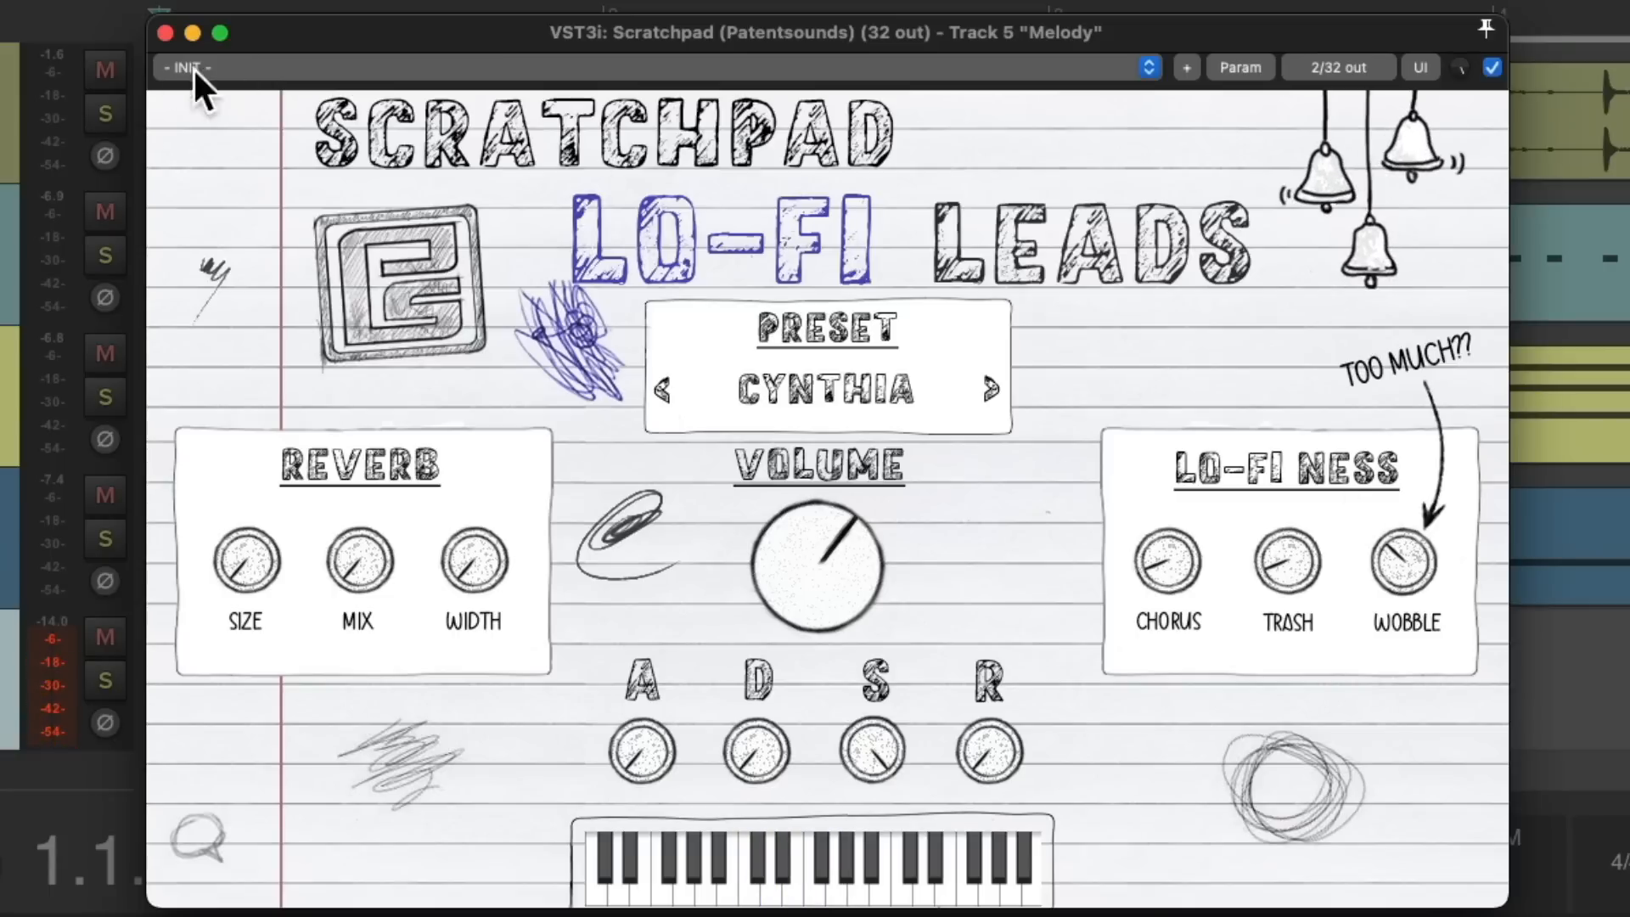
pyautogui.click(164, 33)
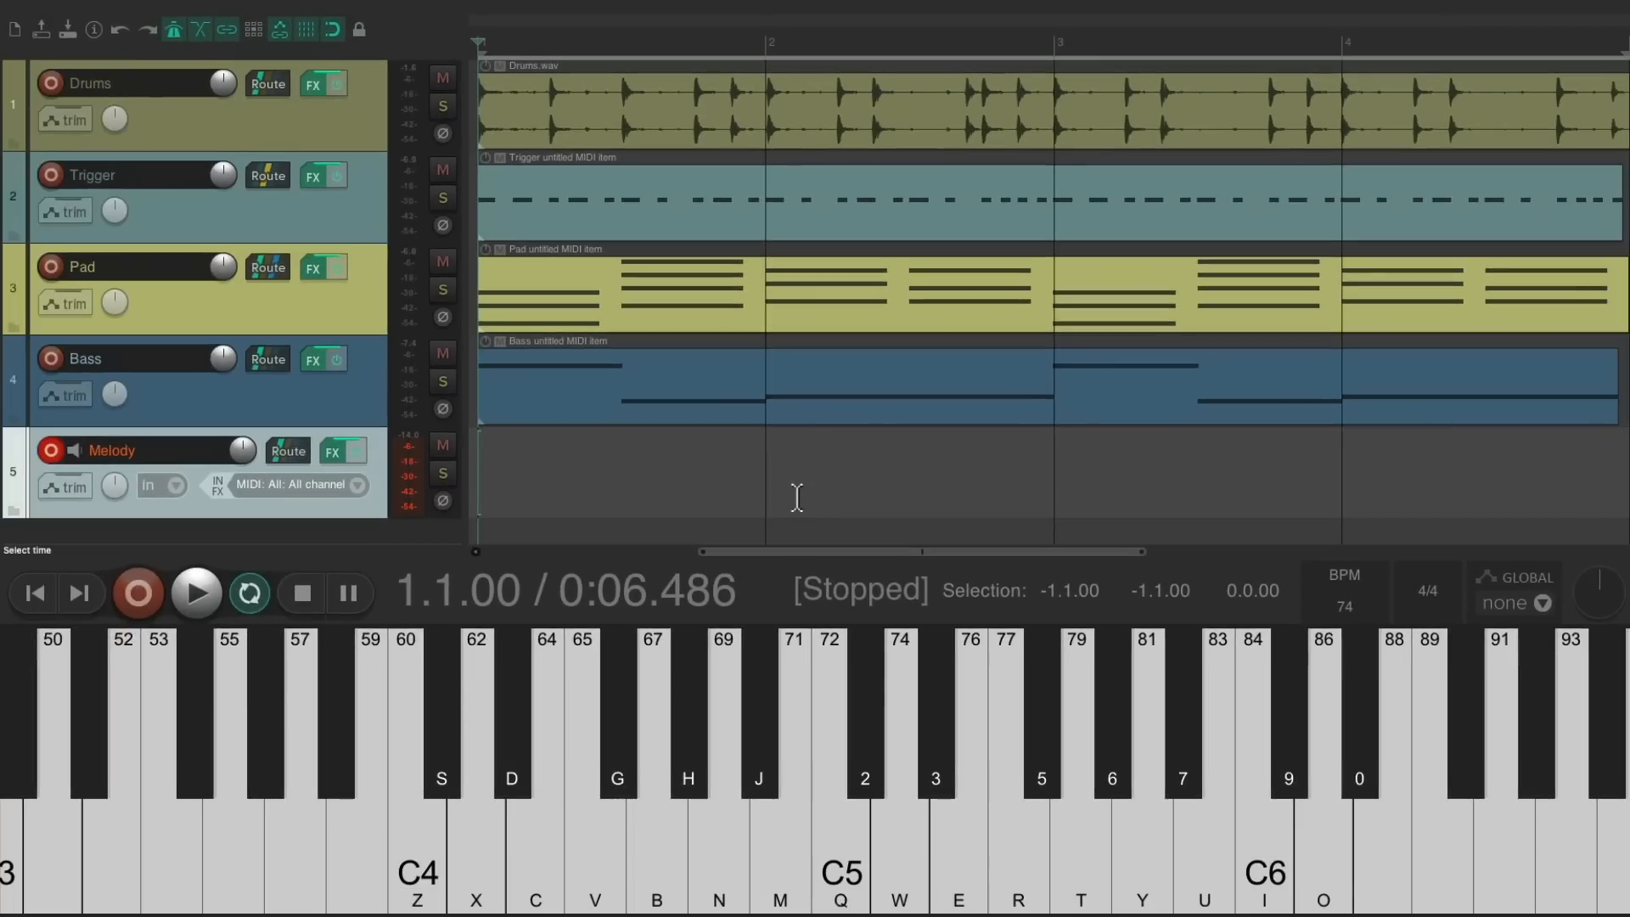
# - Record a four-bar melody on the Melody track: E4, G4, A4, B4, A4, followed by G4, C5, D5, E5, D5
pyautogui.hotkey('ctrl', 'r')
pyautogui.press('c')
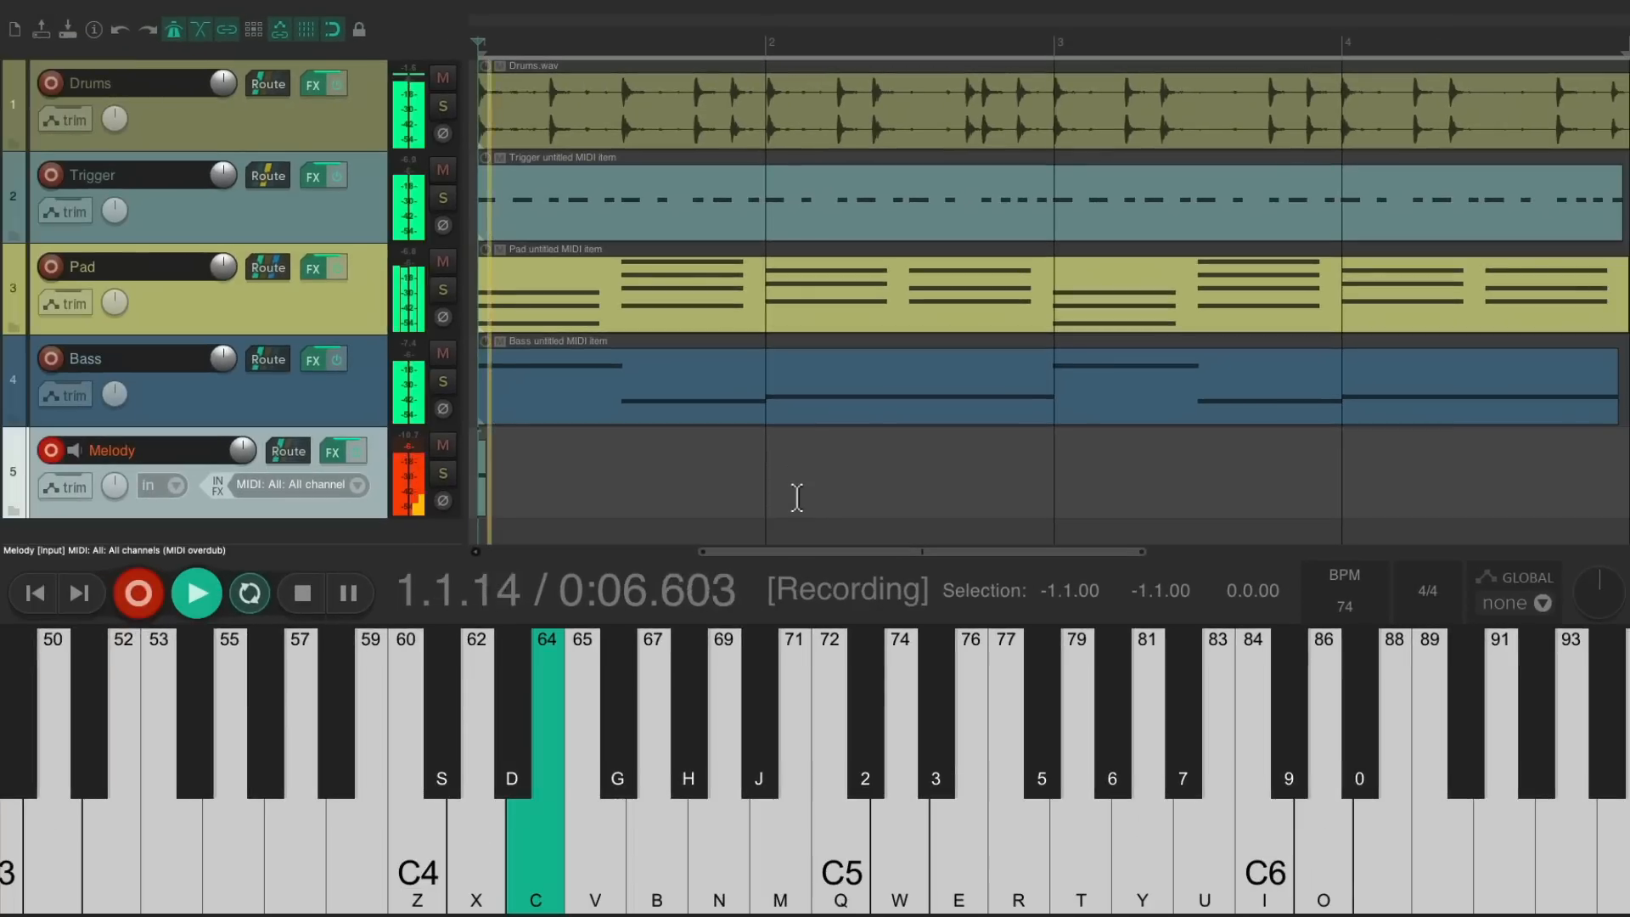
pyautogui.press('b')
pyautogui.press('n')
pyautogui.press('m')
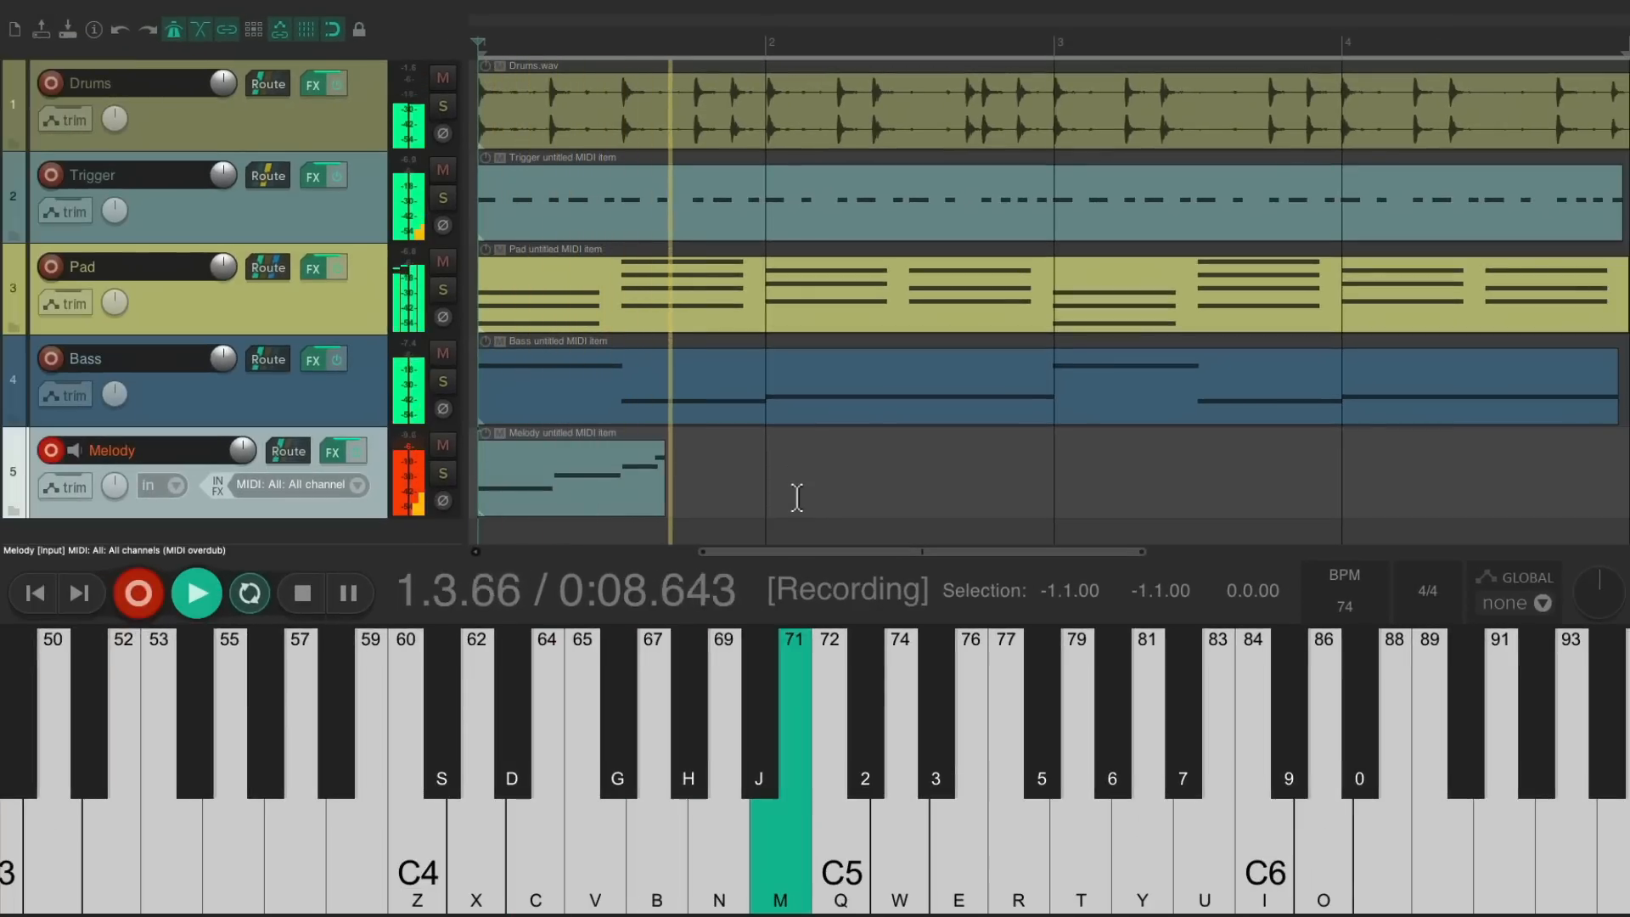
pyautogui.press('n')
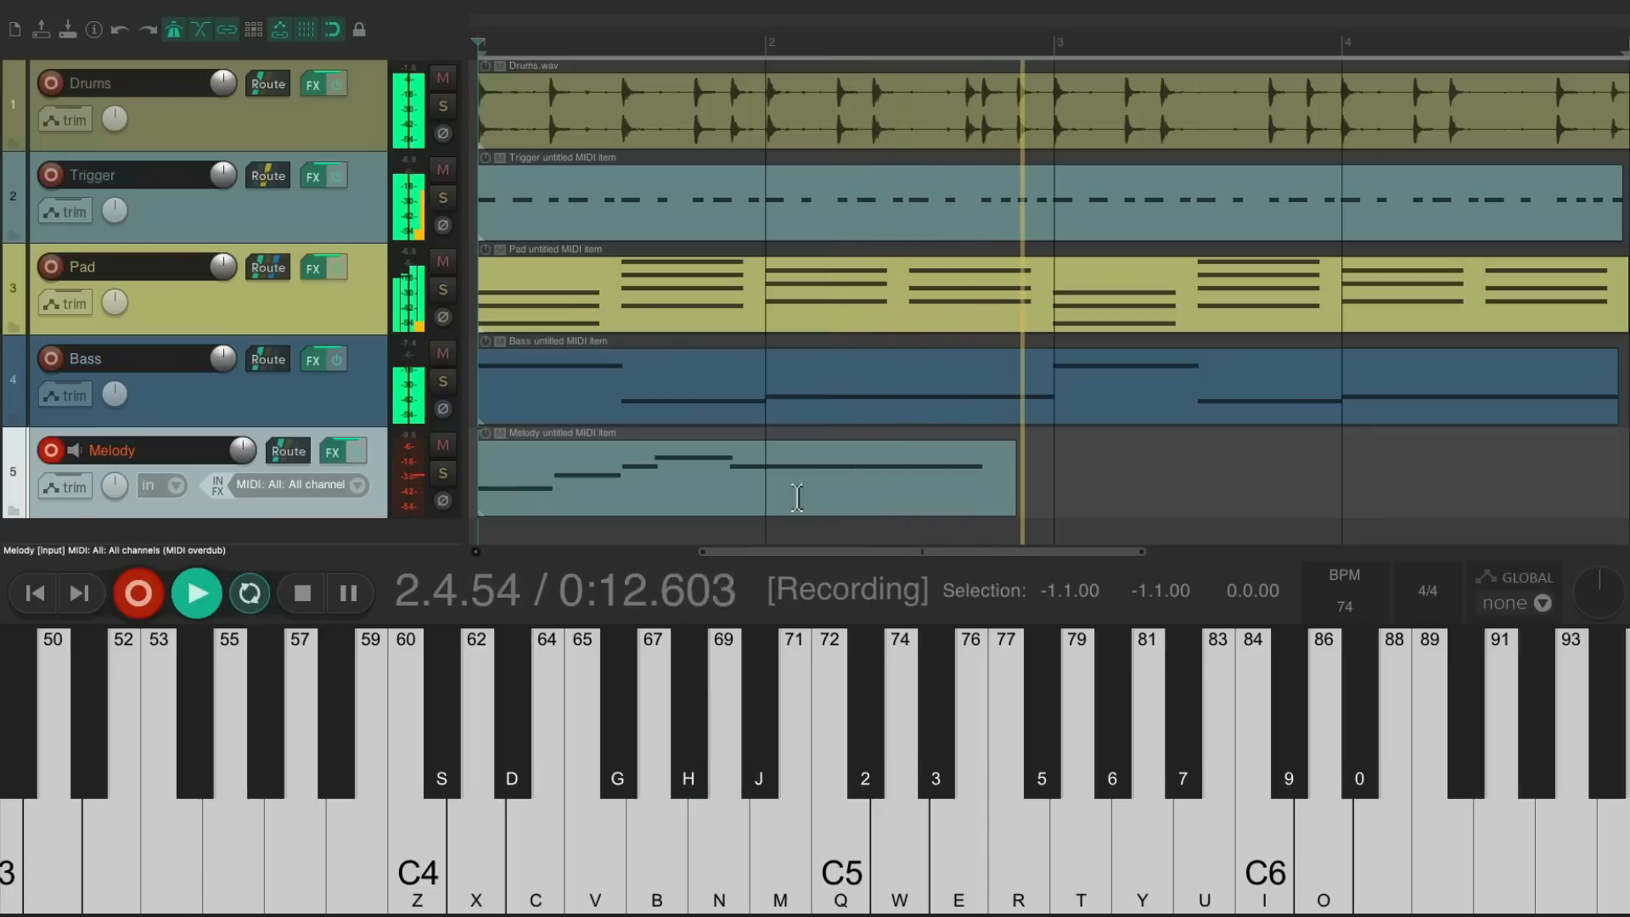
pyautogui.press('b')
pyautogui.press('q')
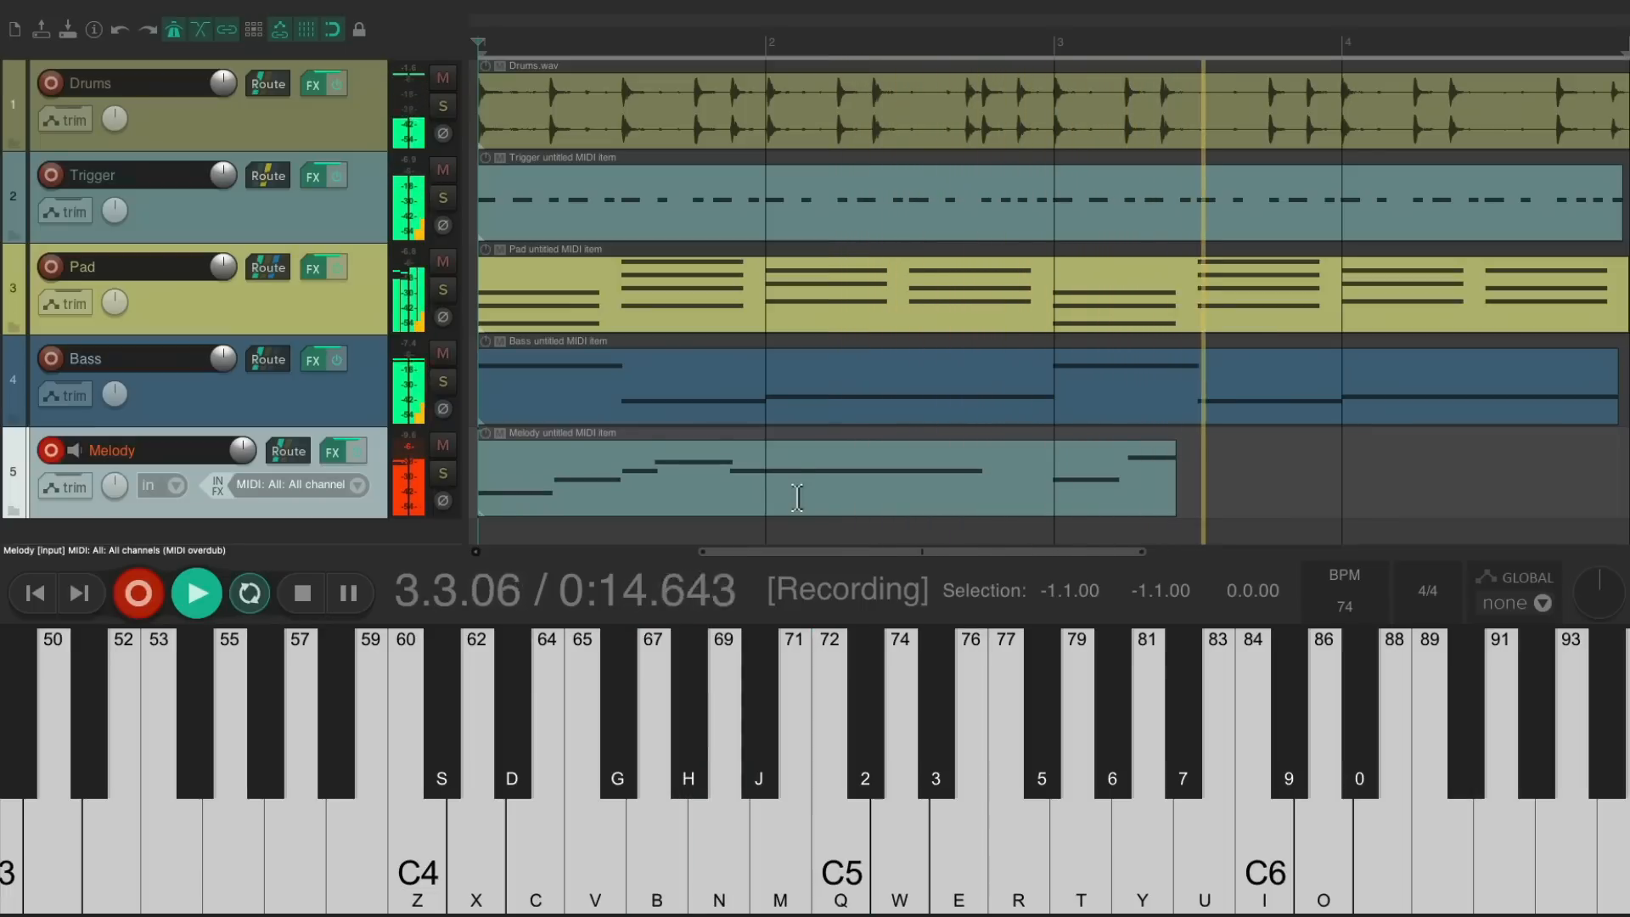
pyautogui.press('w')
pyautogui.press('e')
pyautogui.press('w')
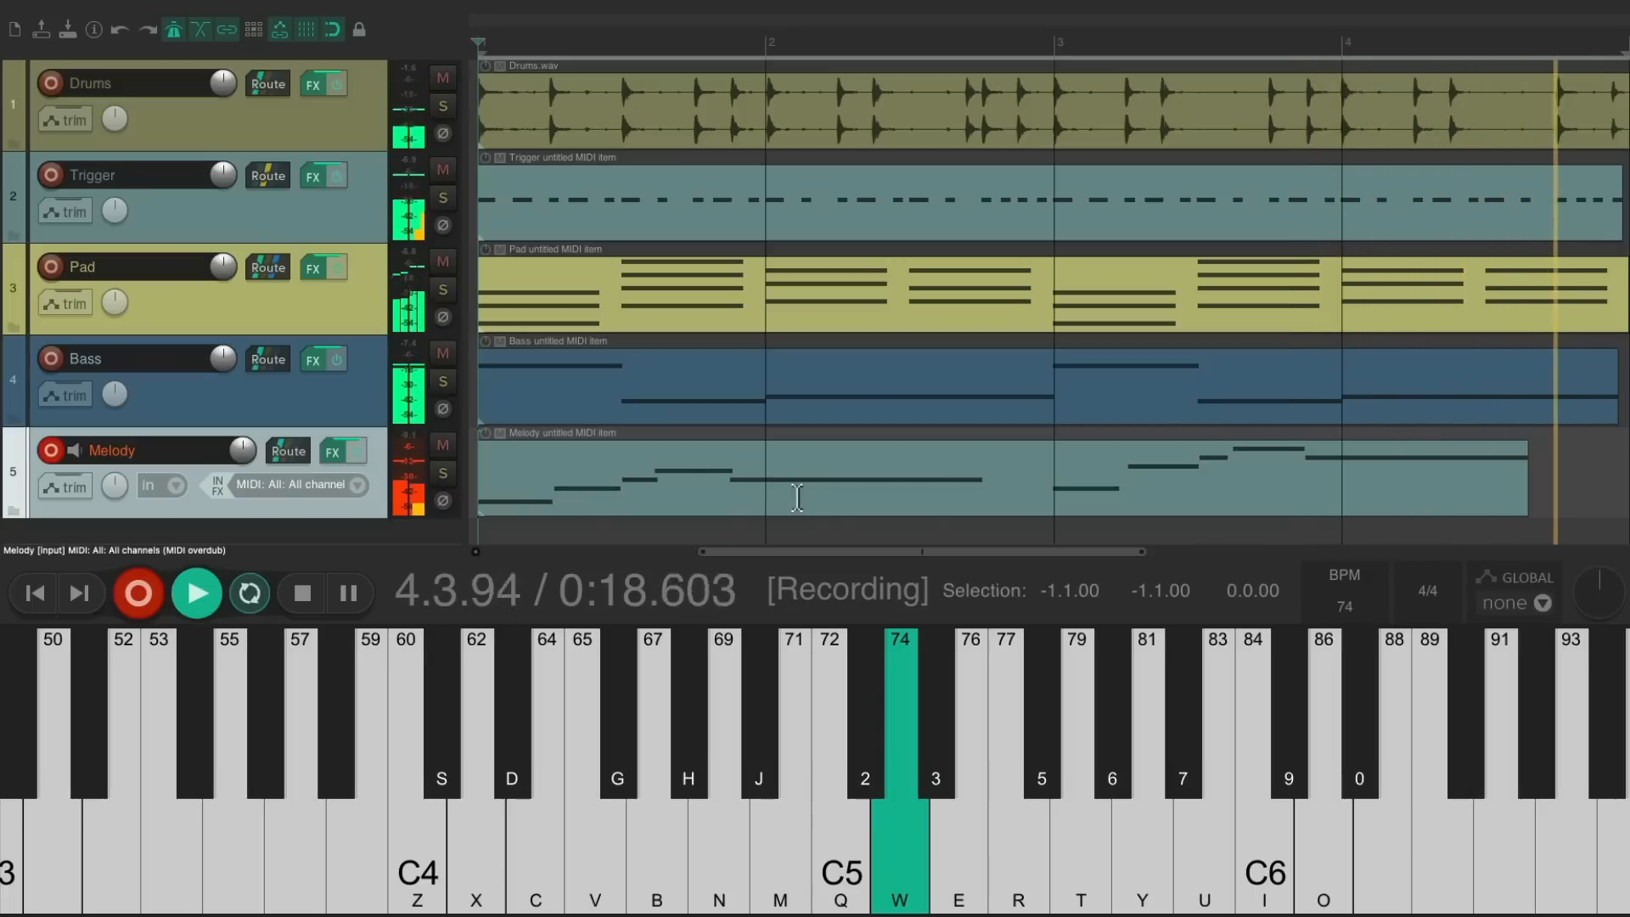
pyautogui.press('space')
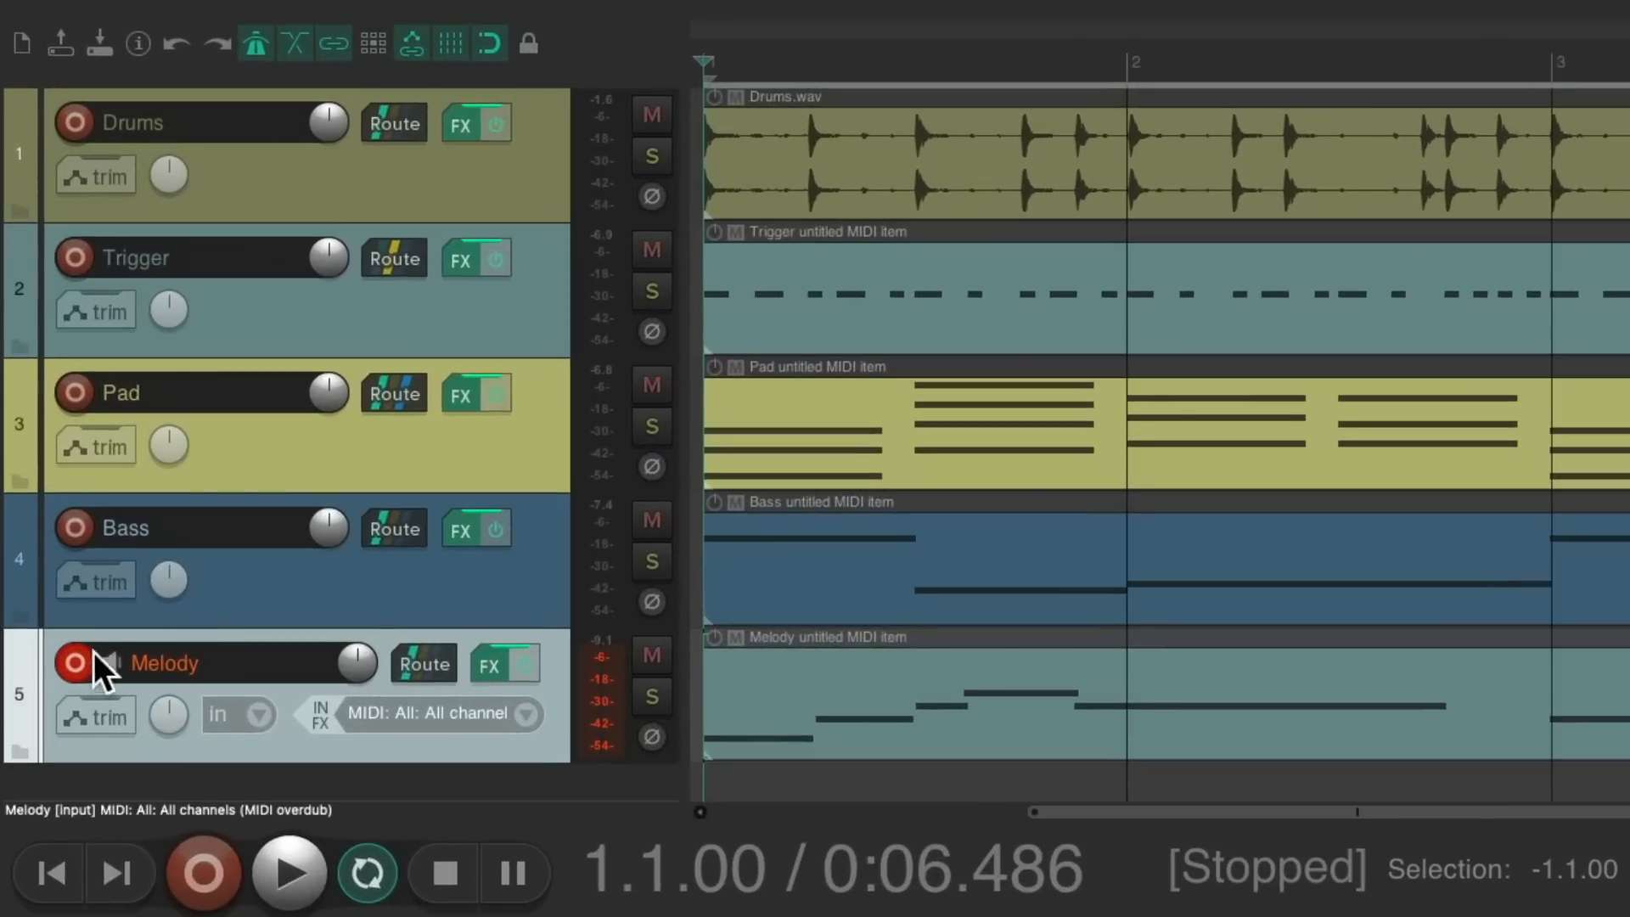
# - Disarm the Melody track and raise its Scratchpad Wobble amount while the loop plays, closing the instrument window when done
pyautogui.click(51, 450)
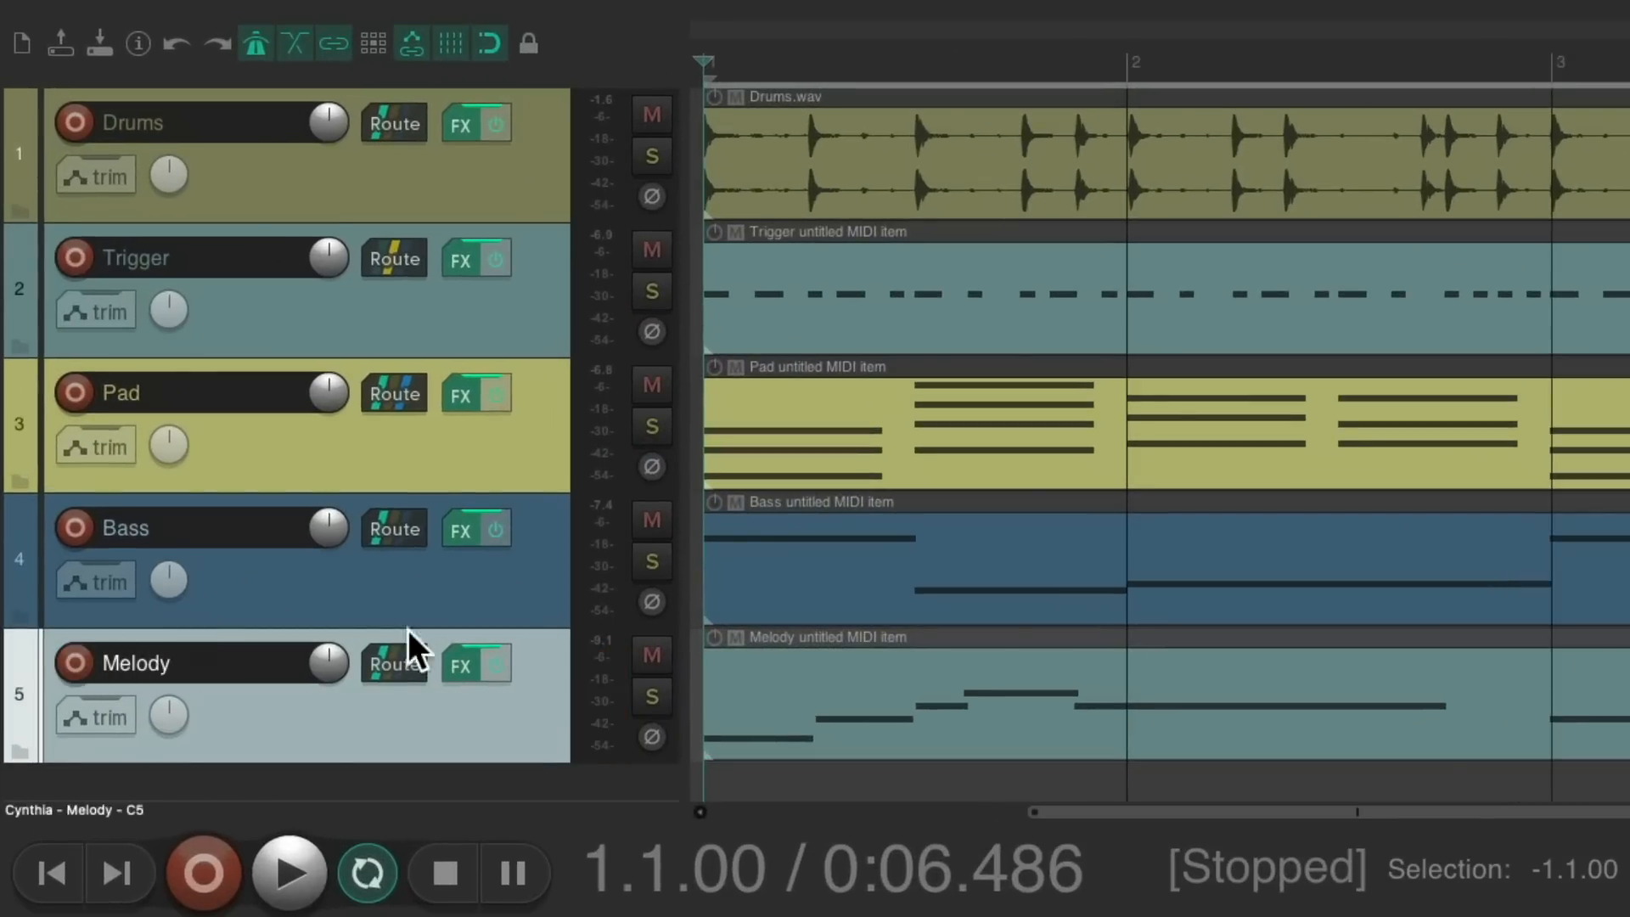
pyautogui.click(459, 666)
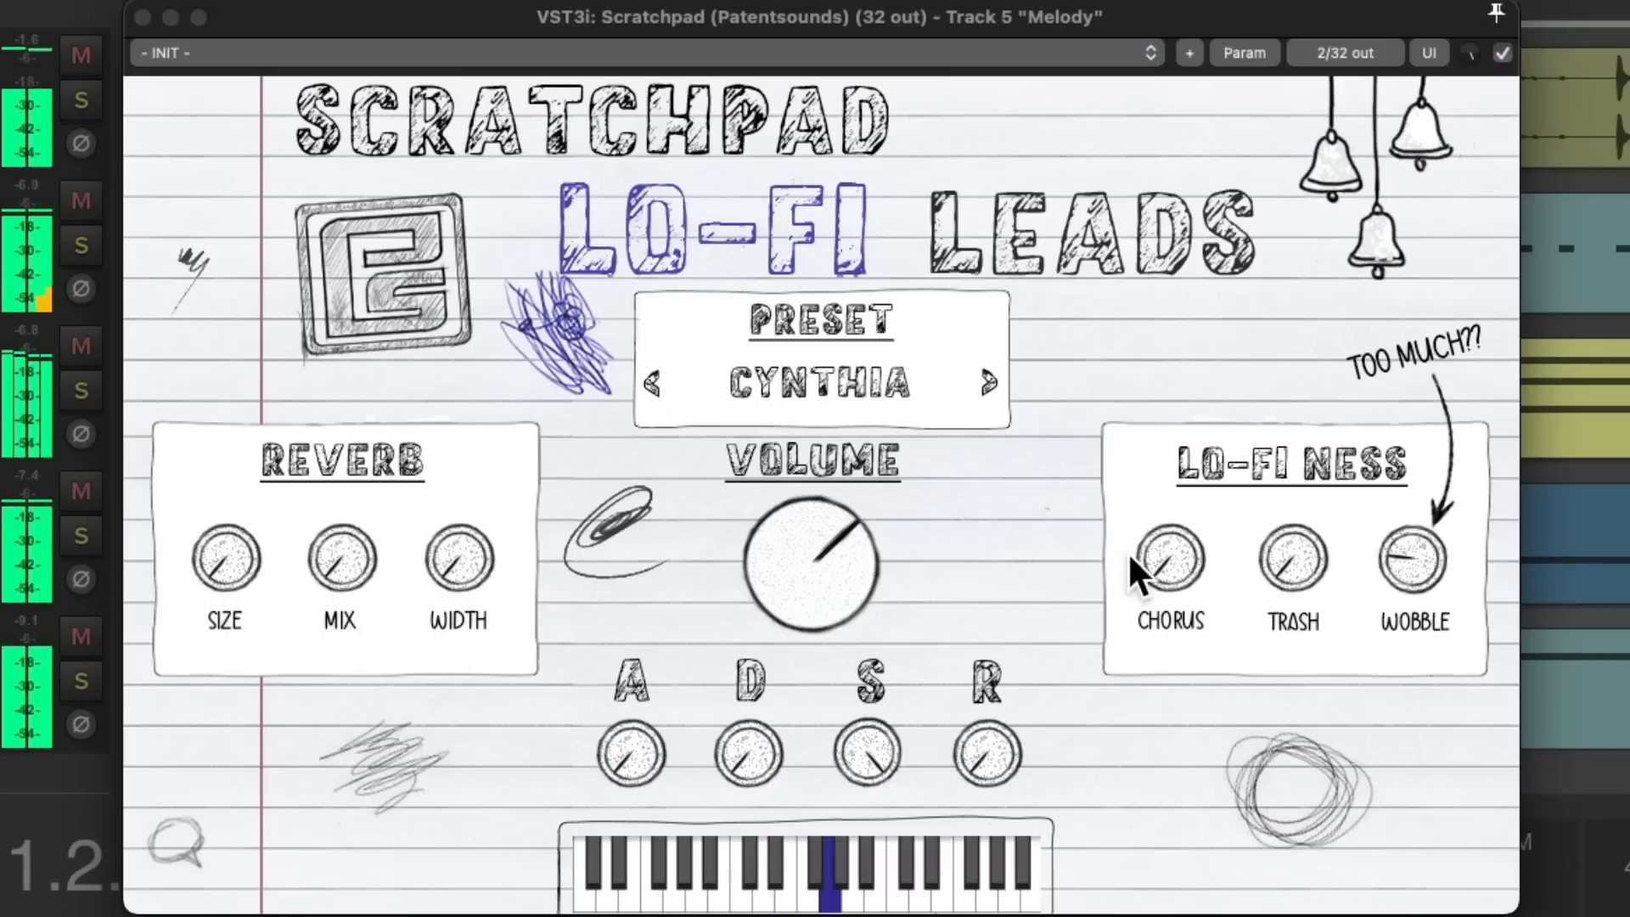
pyautogui.moveTo(1169, 552); pyautogui.dragTo(1198, 585)
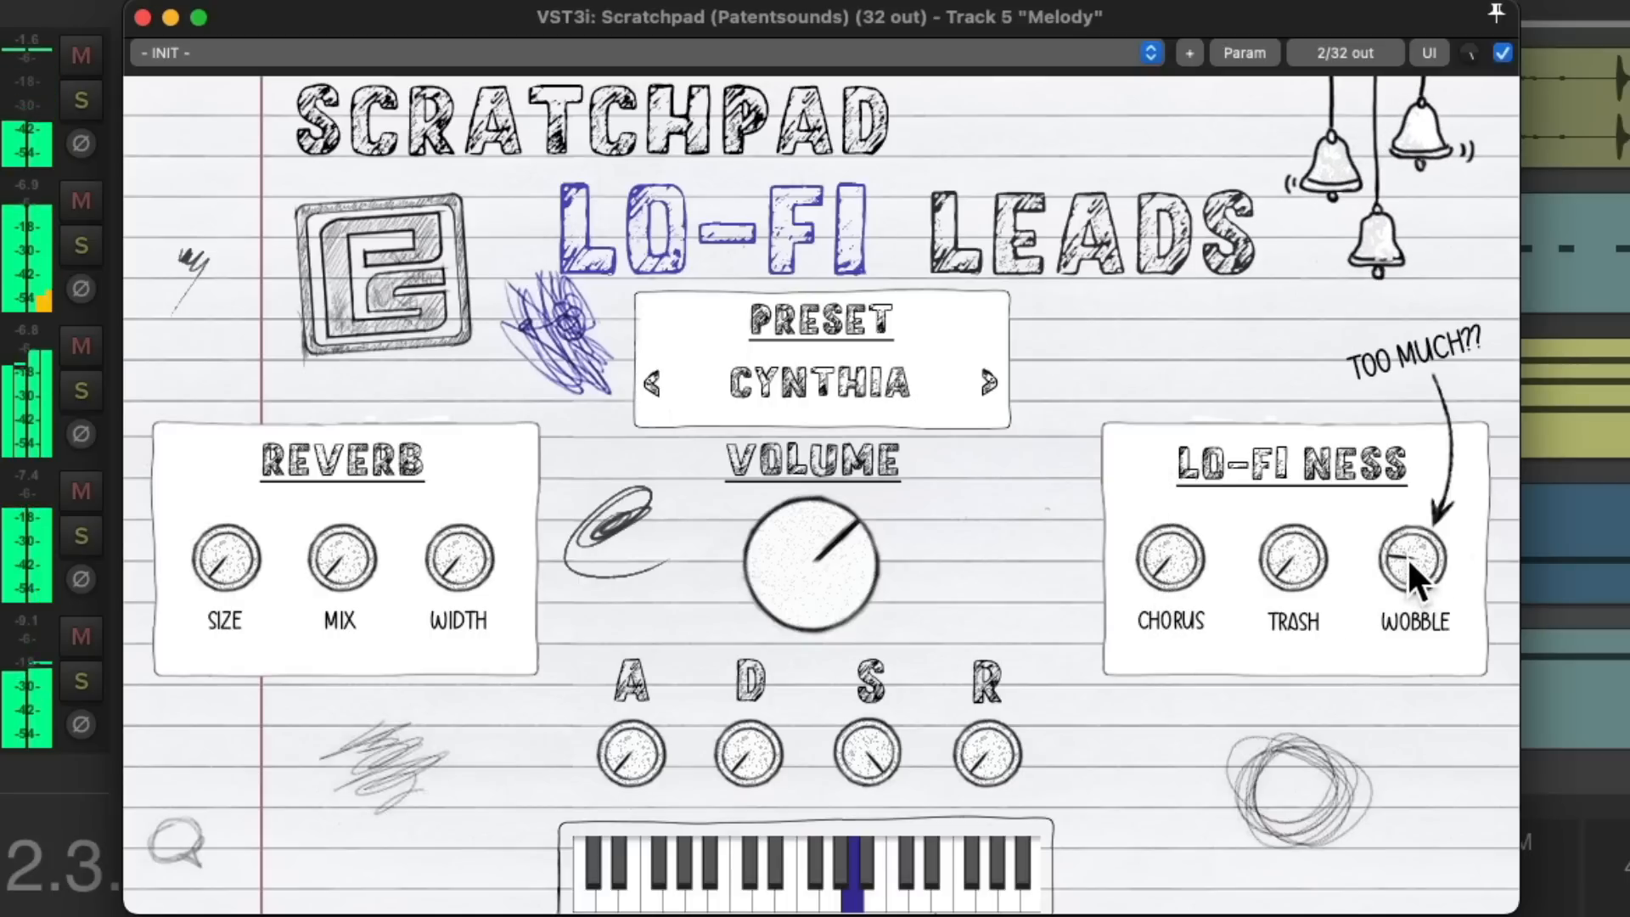
pyautogui.moveTo(1409, 553); pyautogui.dragTo(1384, 510)
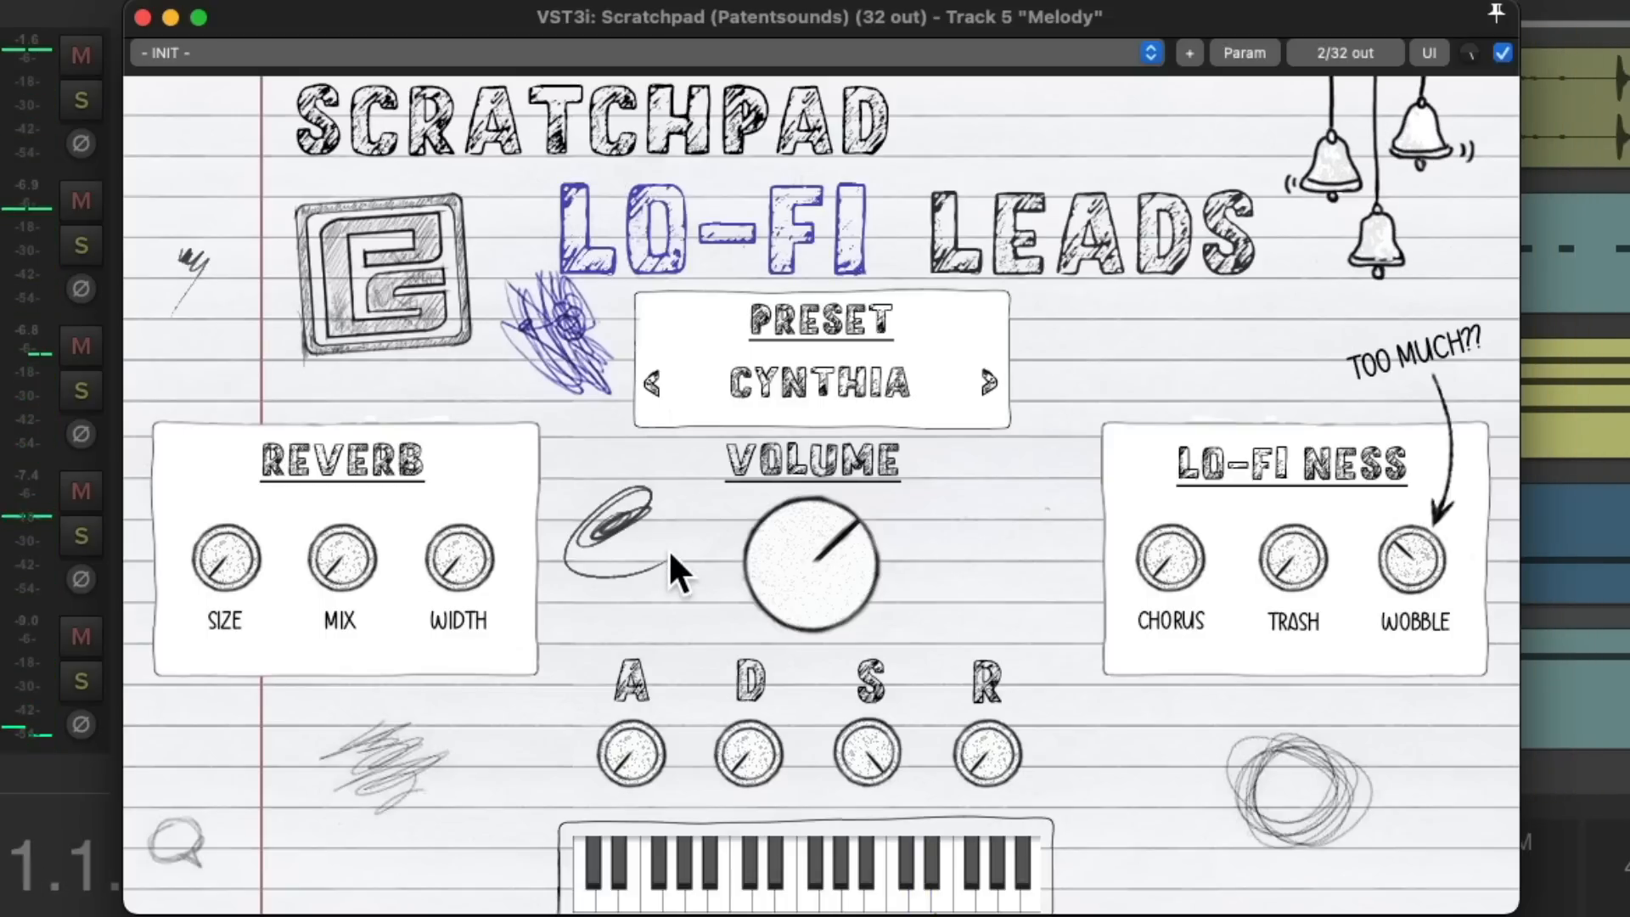
pyautogui.click(144, 18)
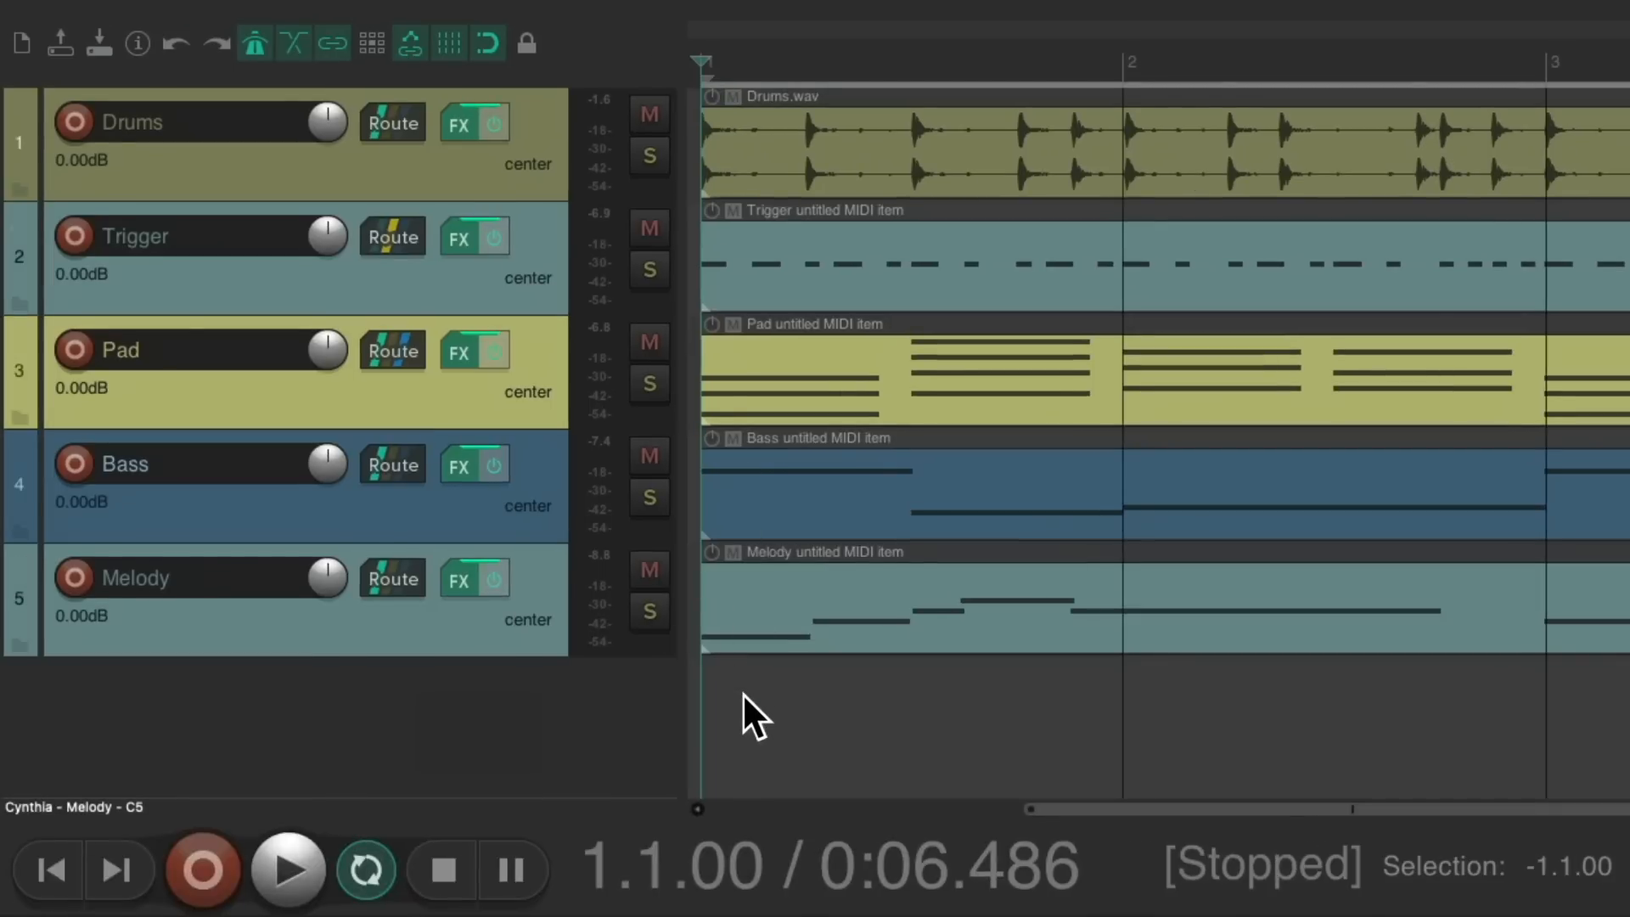
# - Add a new track below Melody and name it Textures
pyautogui.doubleClick(461, 713)
pyautogui.doubleClick(202, 695)
pyautogui.write('Te')
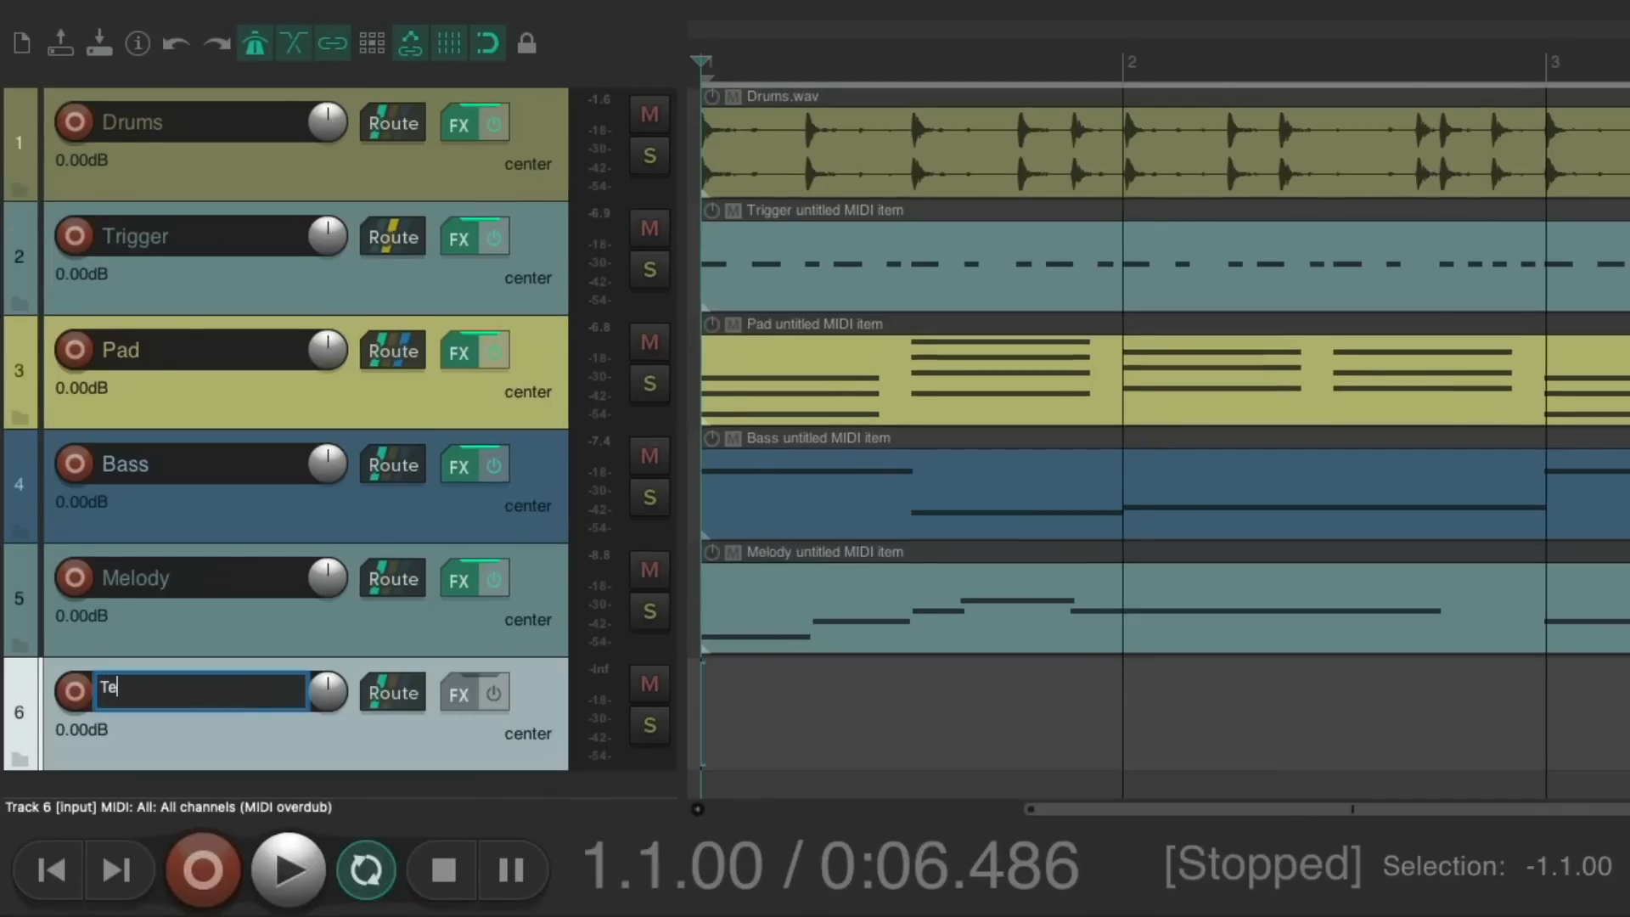
pyautogui.write('xtures')
pyautogui.press('Return')
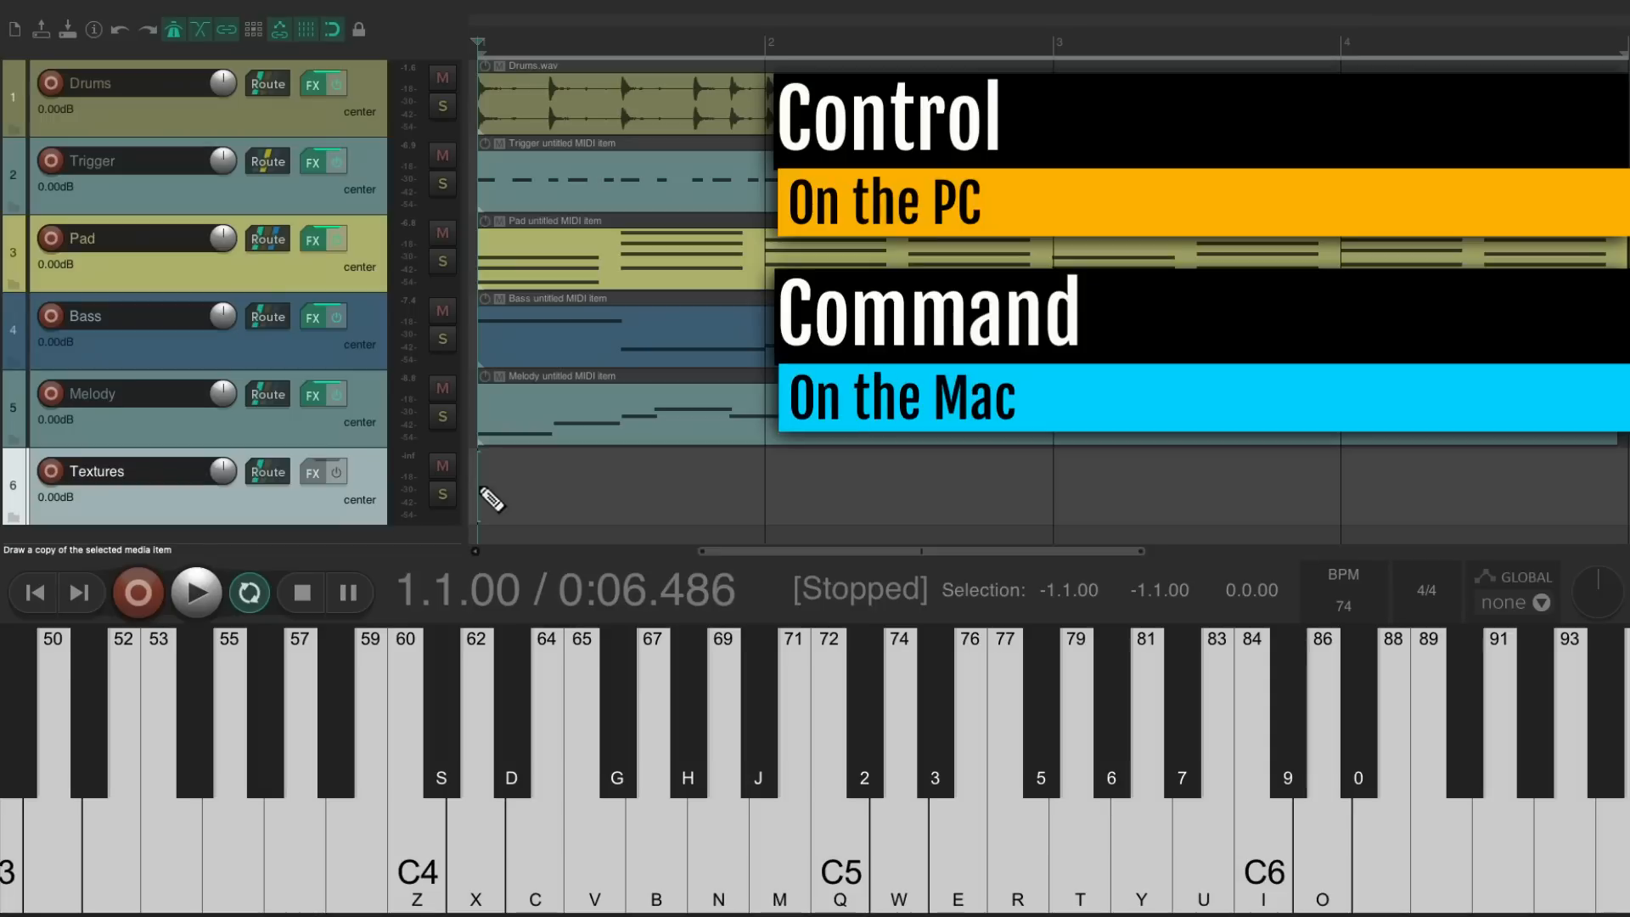
# - Draw a four-bar MIDI item on the Textures track and enter one C3 note spanning its whole length
pyautogui.moveTo(491, 501); pyautogui.dragTo(1616, 521)
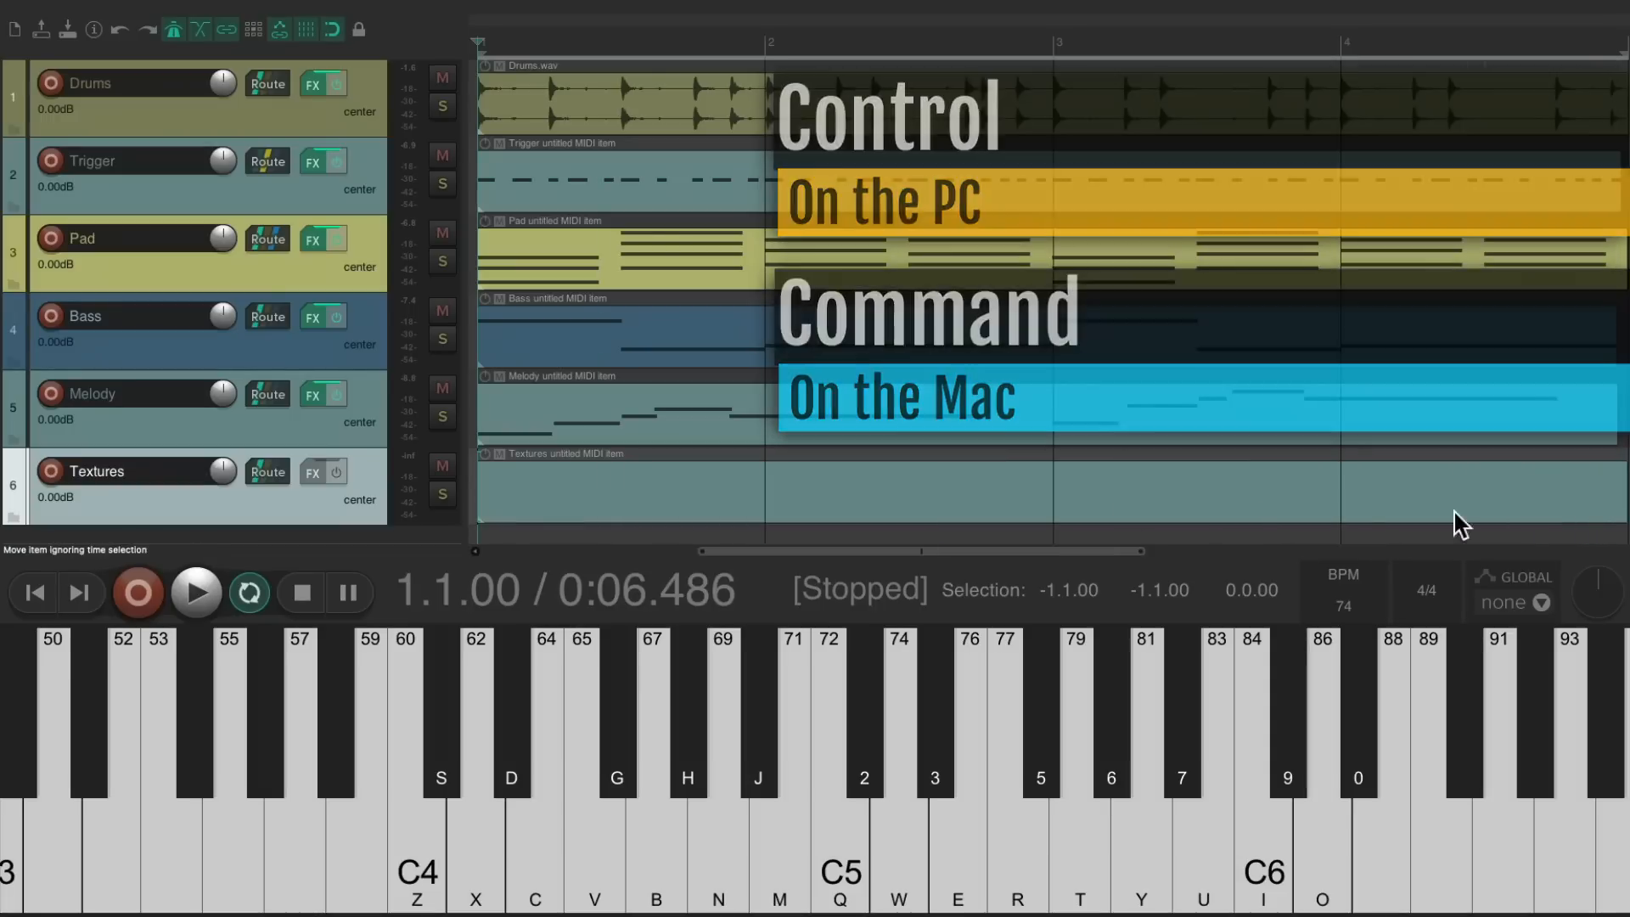
pyautogui.click(643, 471)
pyautogui.doubleClick(644, 472)
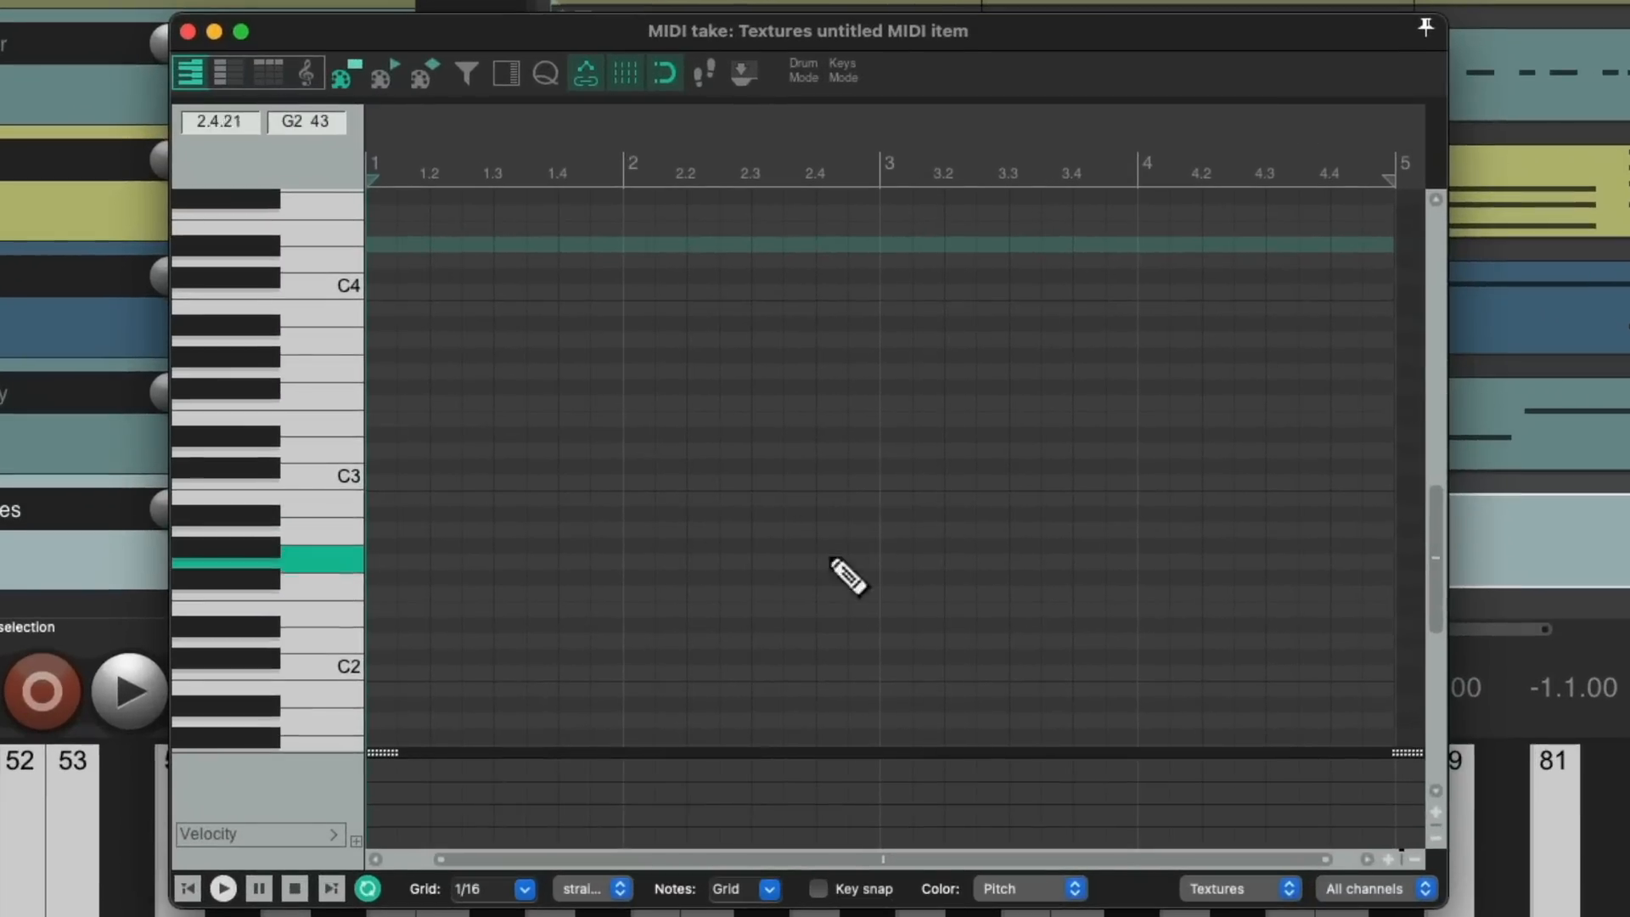
pyautogui.moveTo(374, 482); pyautogui.dragTo(1393, 489)
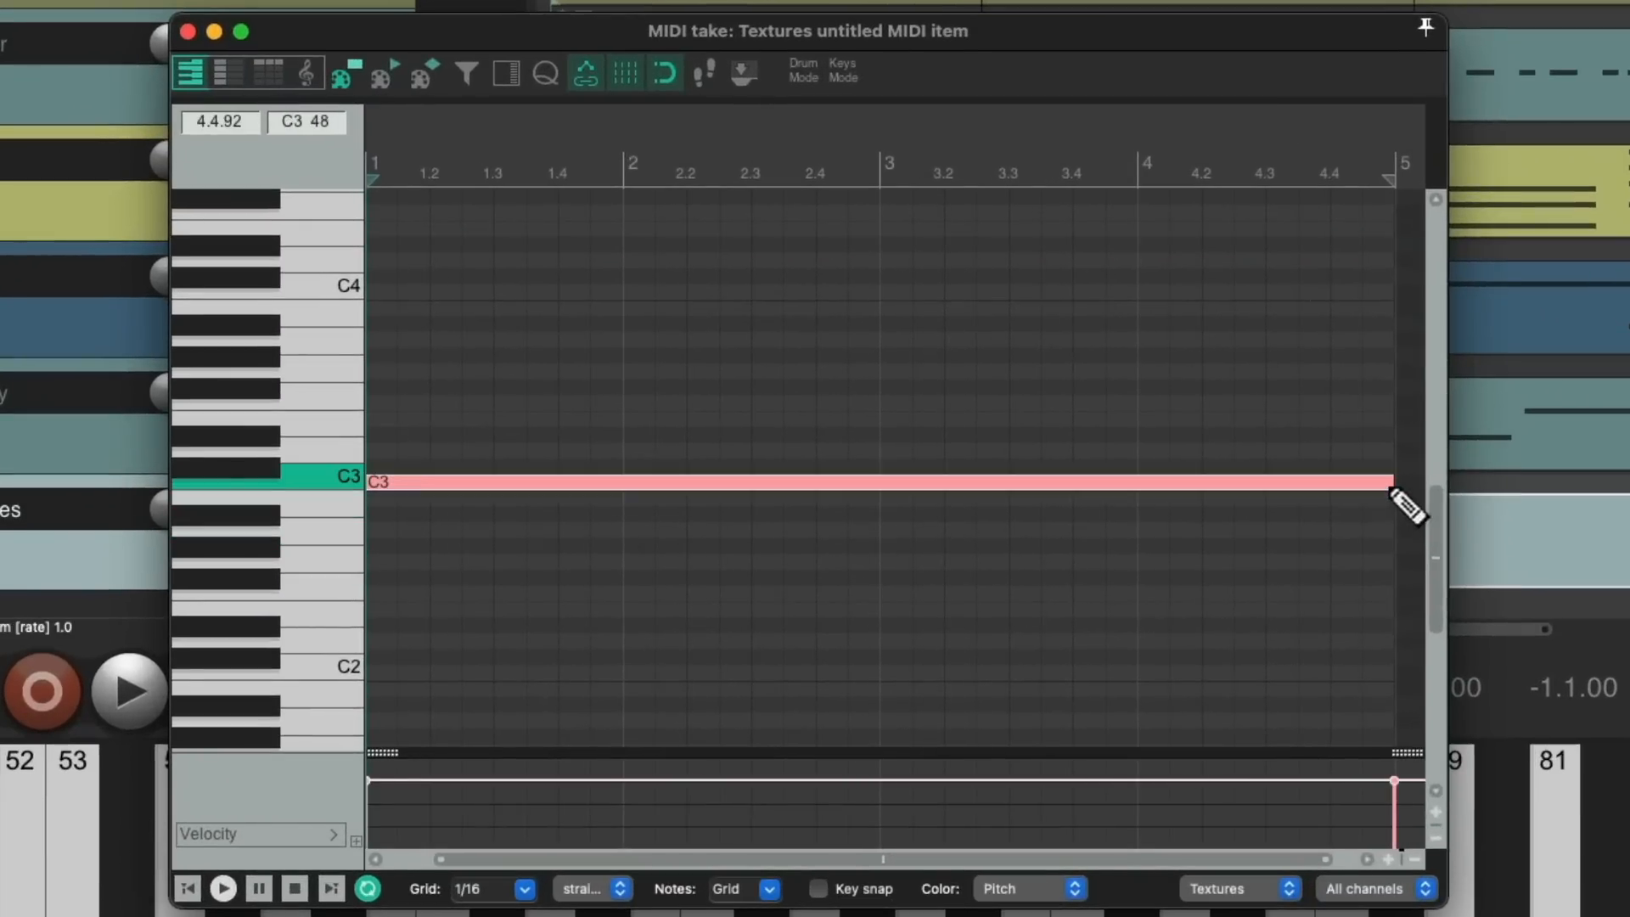
pyautogui.press('Escape')
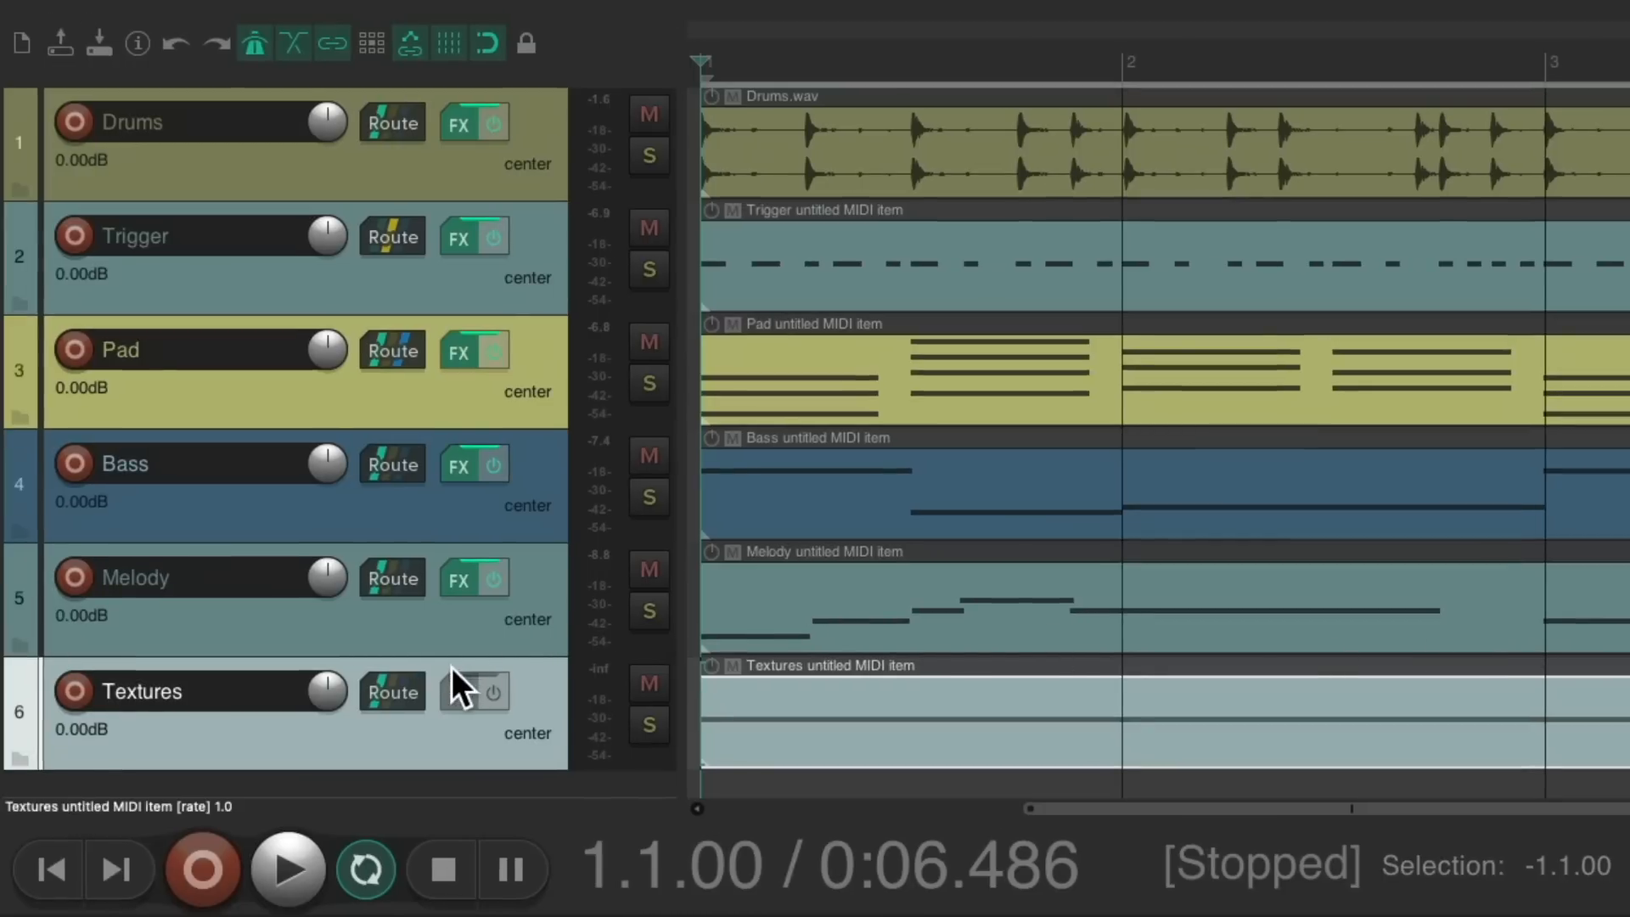
# - Add the Scratchpad instrument to the Textures track and load the Textures preset
pyautogui.click(447, 683)
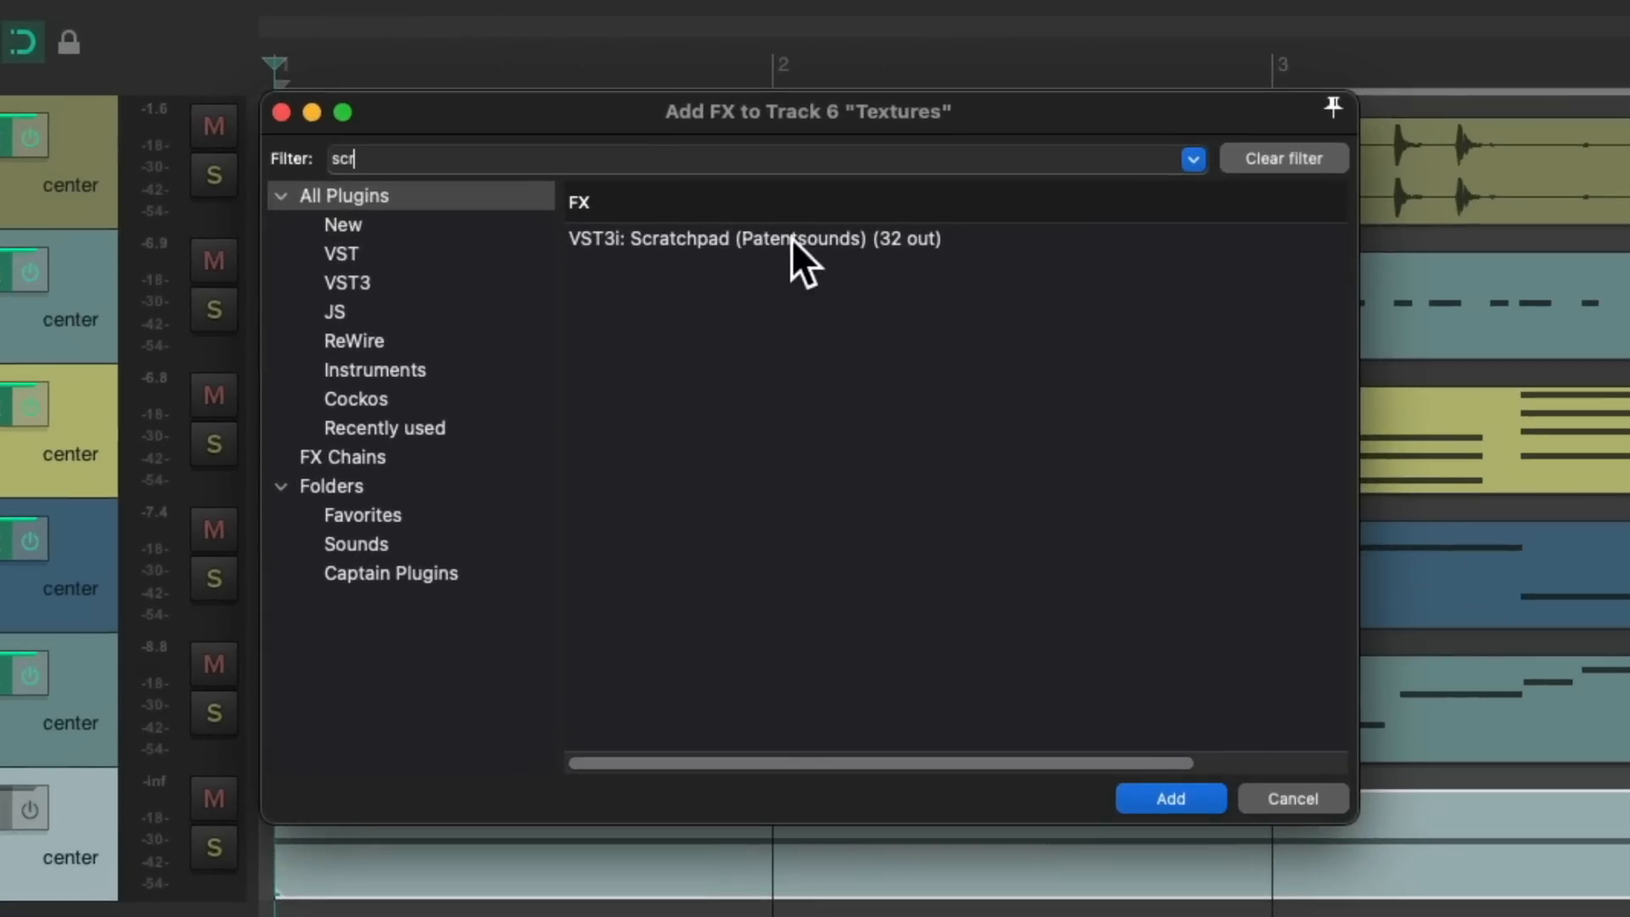
pyautogui.doubleClick(794, 239)
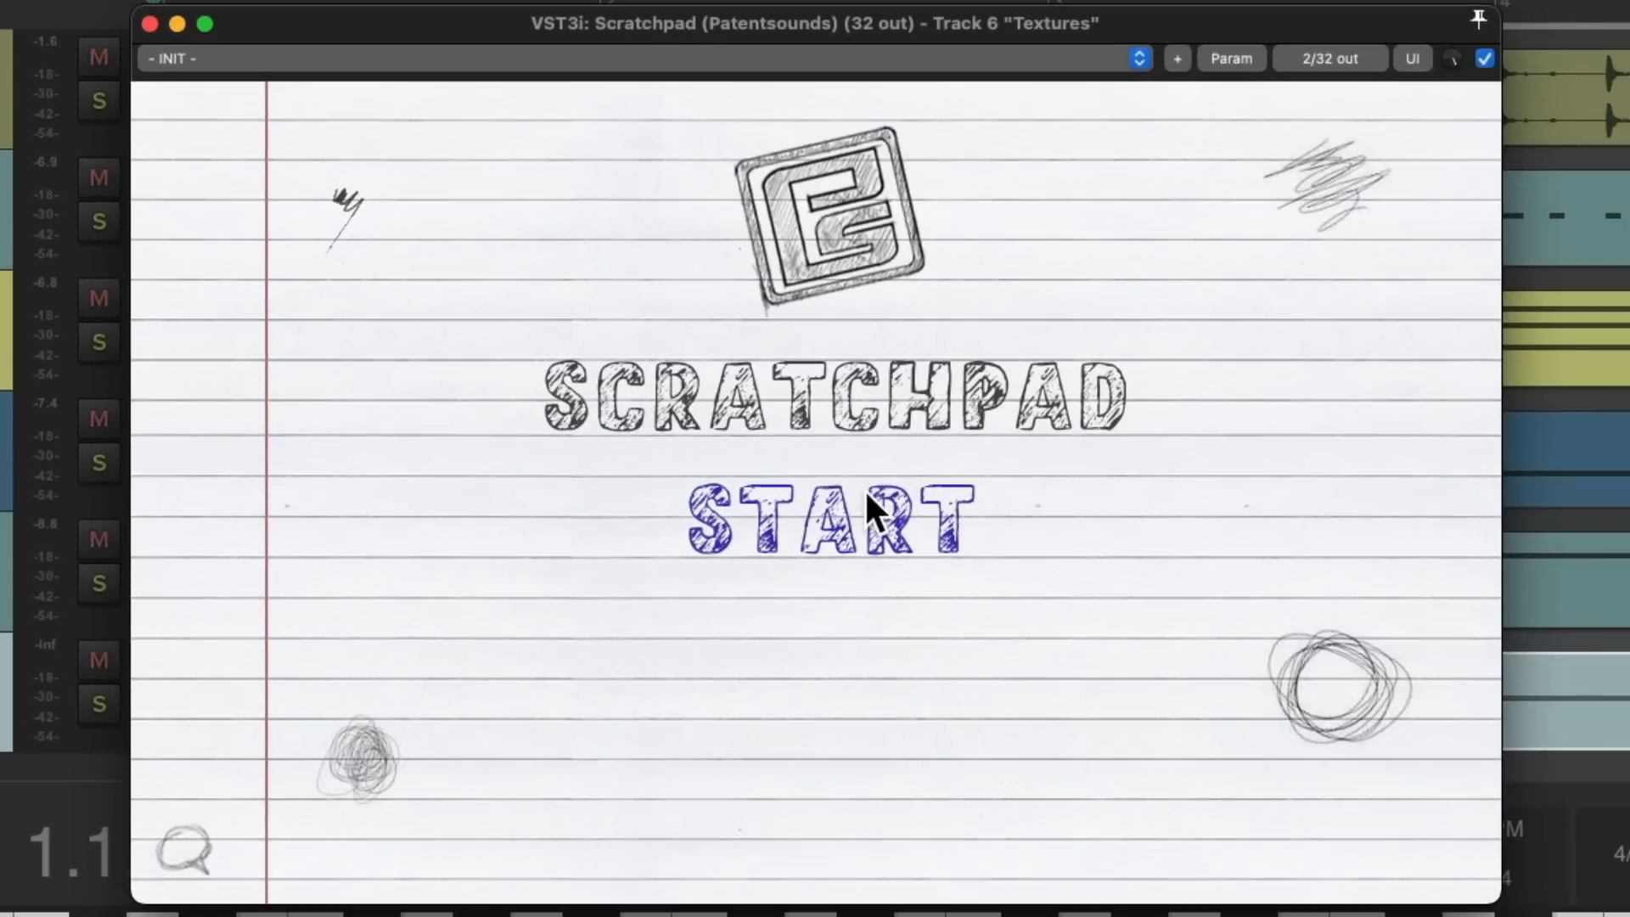
pyautogui.click(841, 526)
pyautogui.click(839, 378)
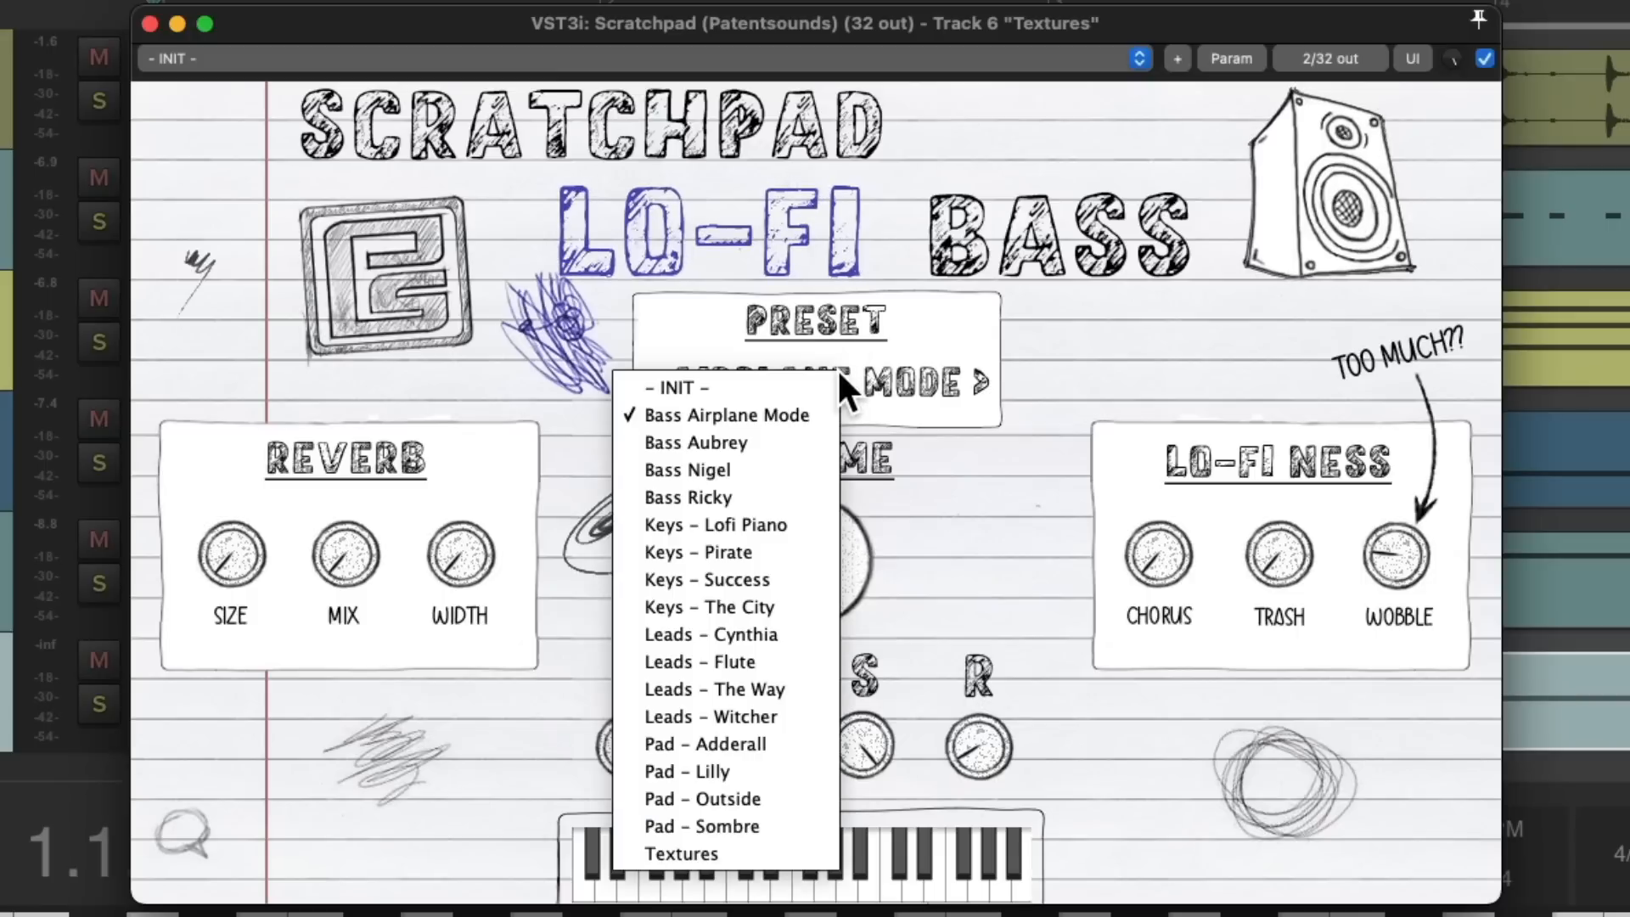
pyautogui.click(760, 853)
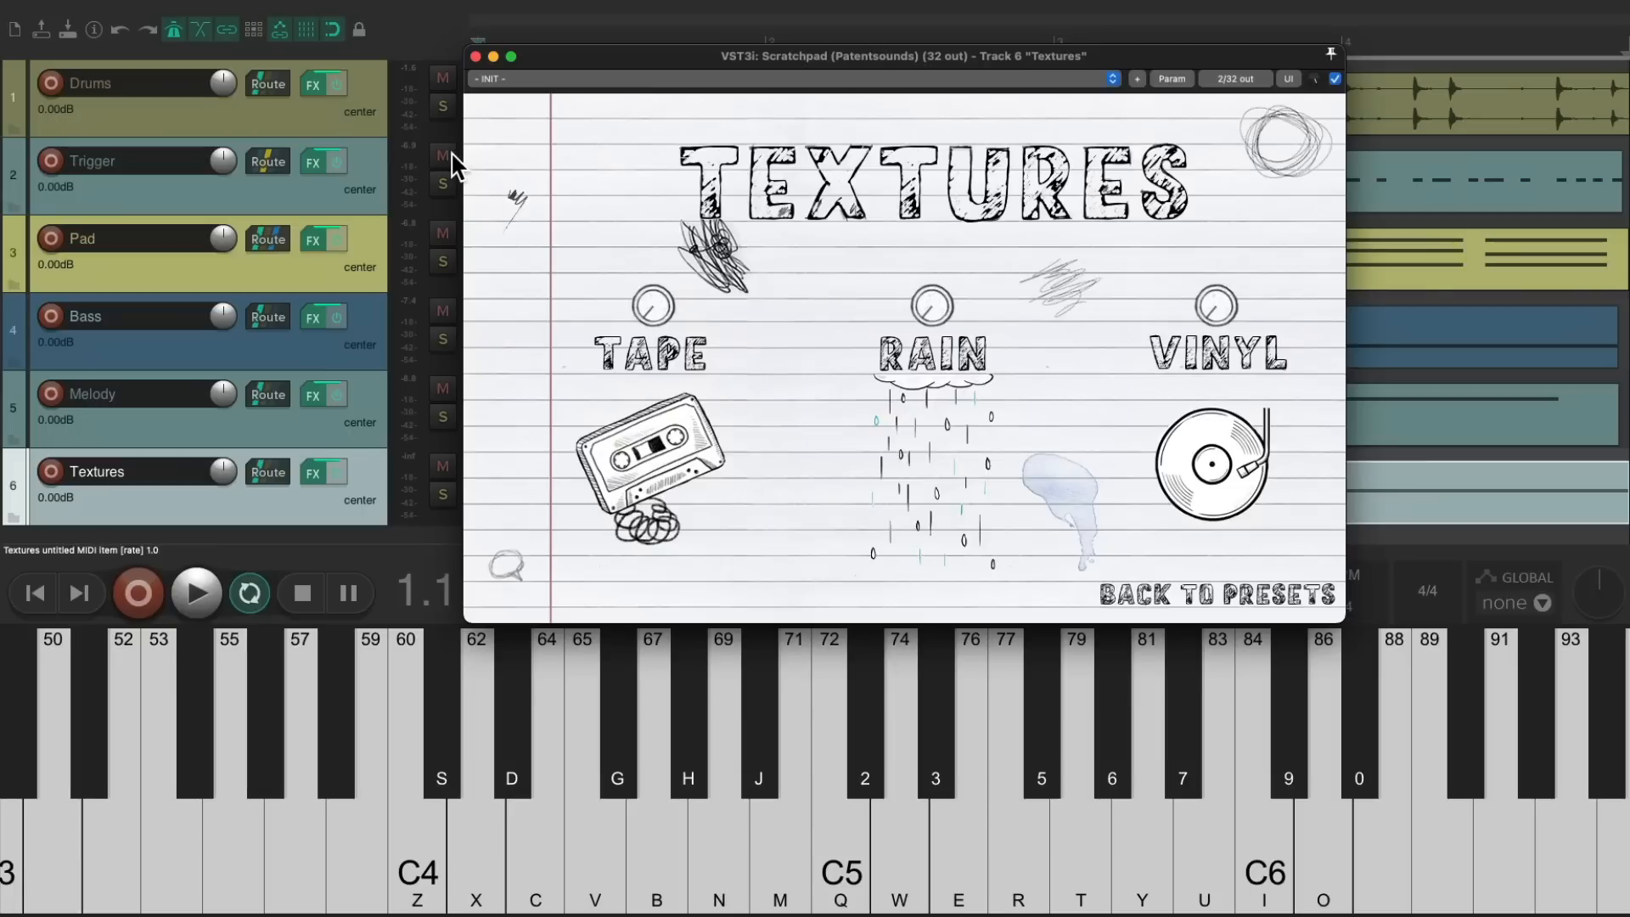
# - Mute the Trigger, Pad, Bass and Melody tracks, audition Scratchpad's textures during playback, and blend in some Vinyl, Tape and Rain
pyautogui.moveTo(452, 156); pyautogui.dragTo(449, 384)
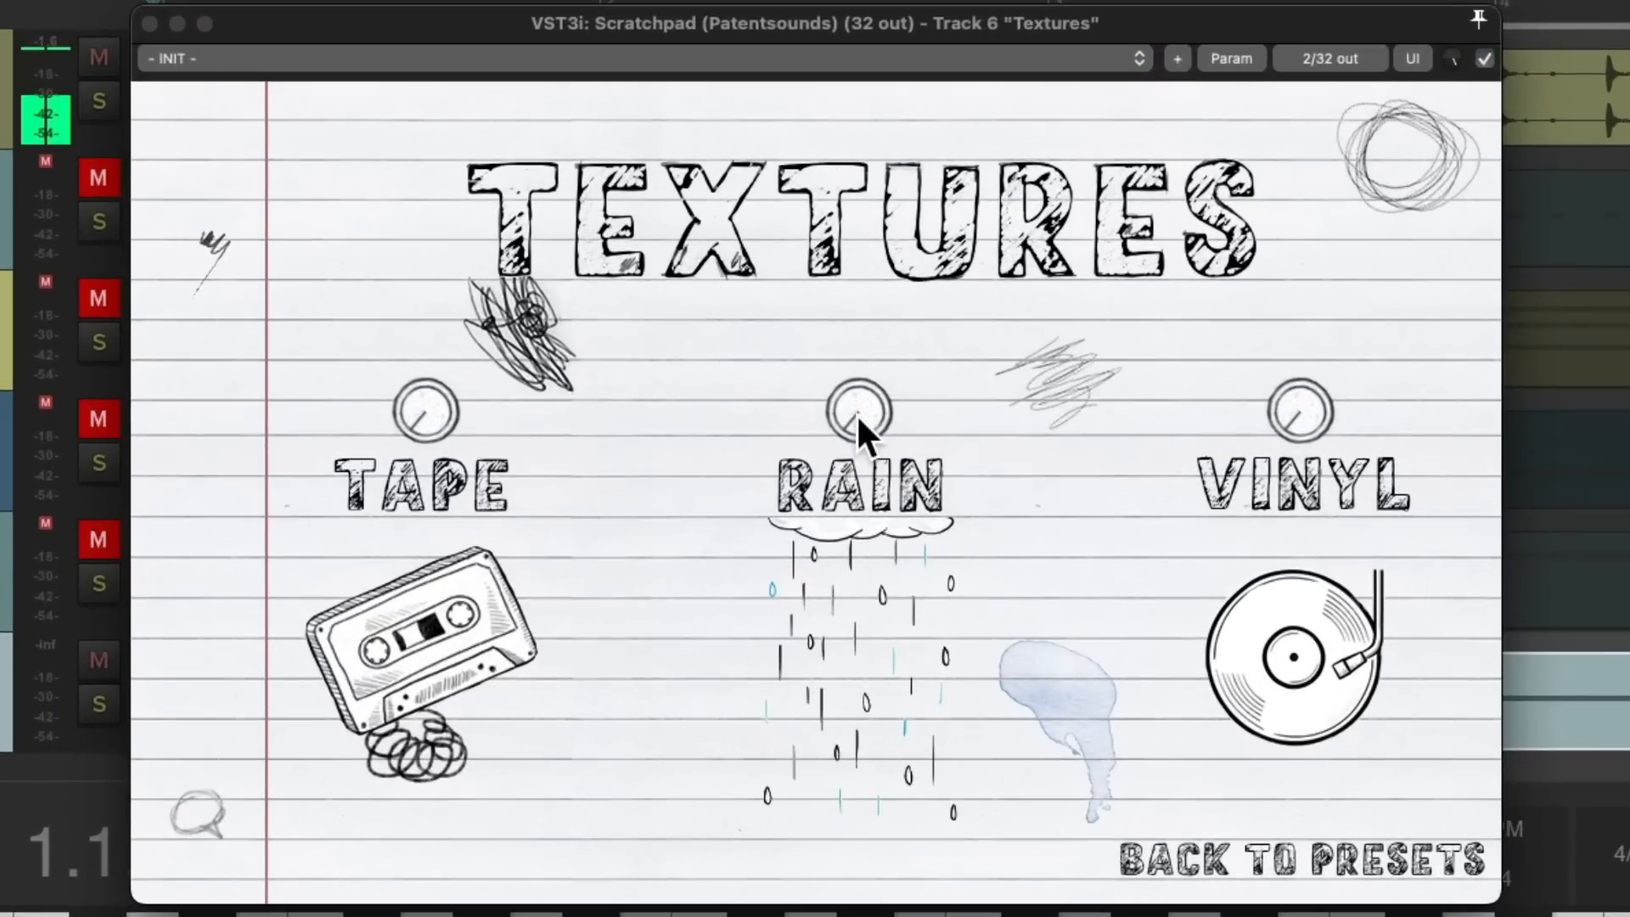
pyautogui.moveTo(859, 411); pyautogui.dragTo(843, 490)
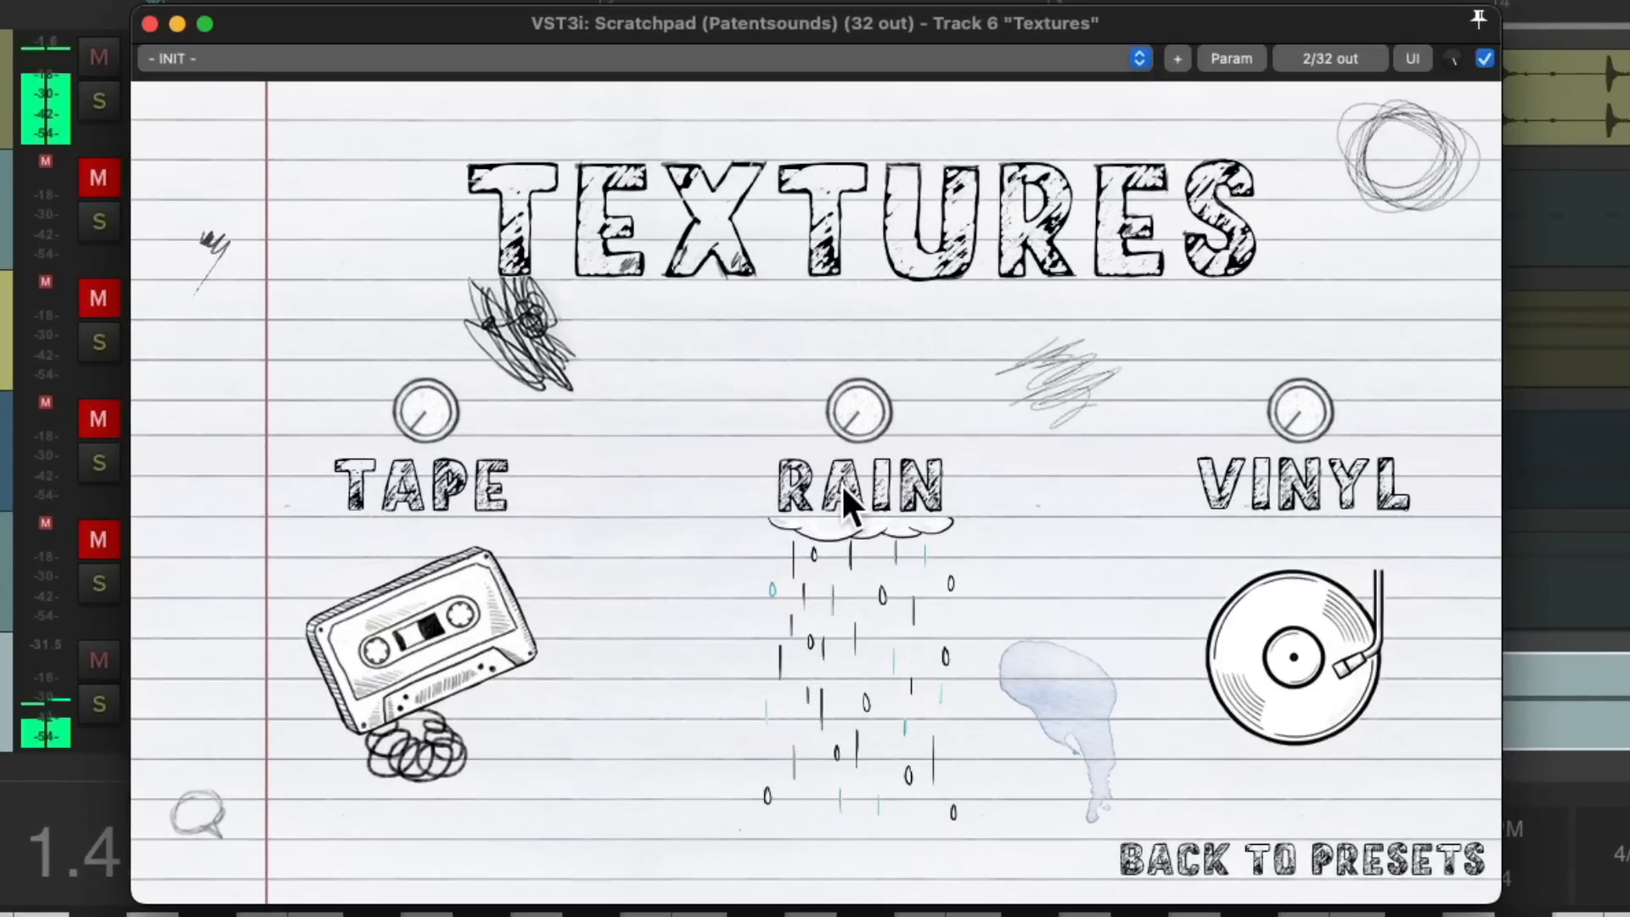
pyautogui.moveTo(1291, 416); pyautogui.dragTo(1279, 260)
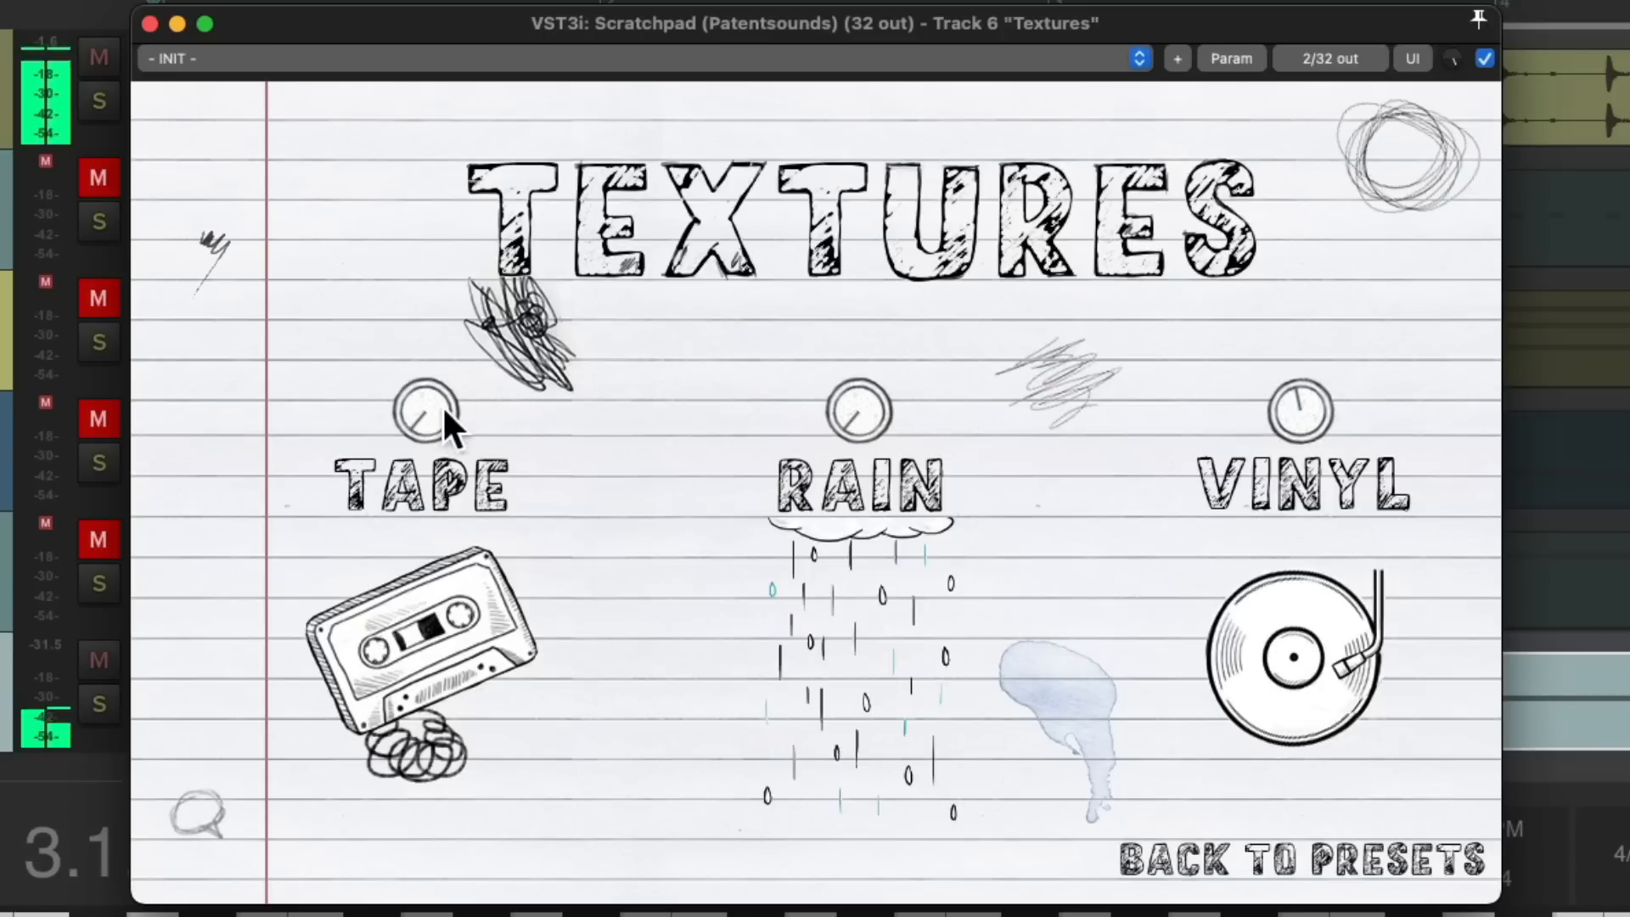
pyautogui.moveTo(437, 416); pyautogui.dragTo(431, 303)
pyautogui.moveTo(1317, 394); pyautogui.dragTo(1291, 637)
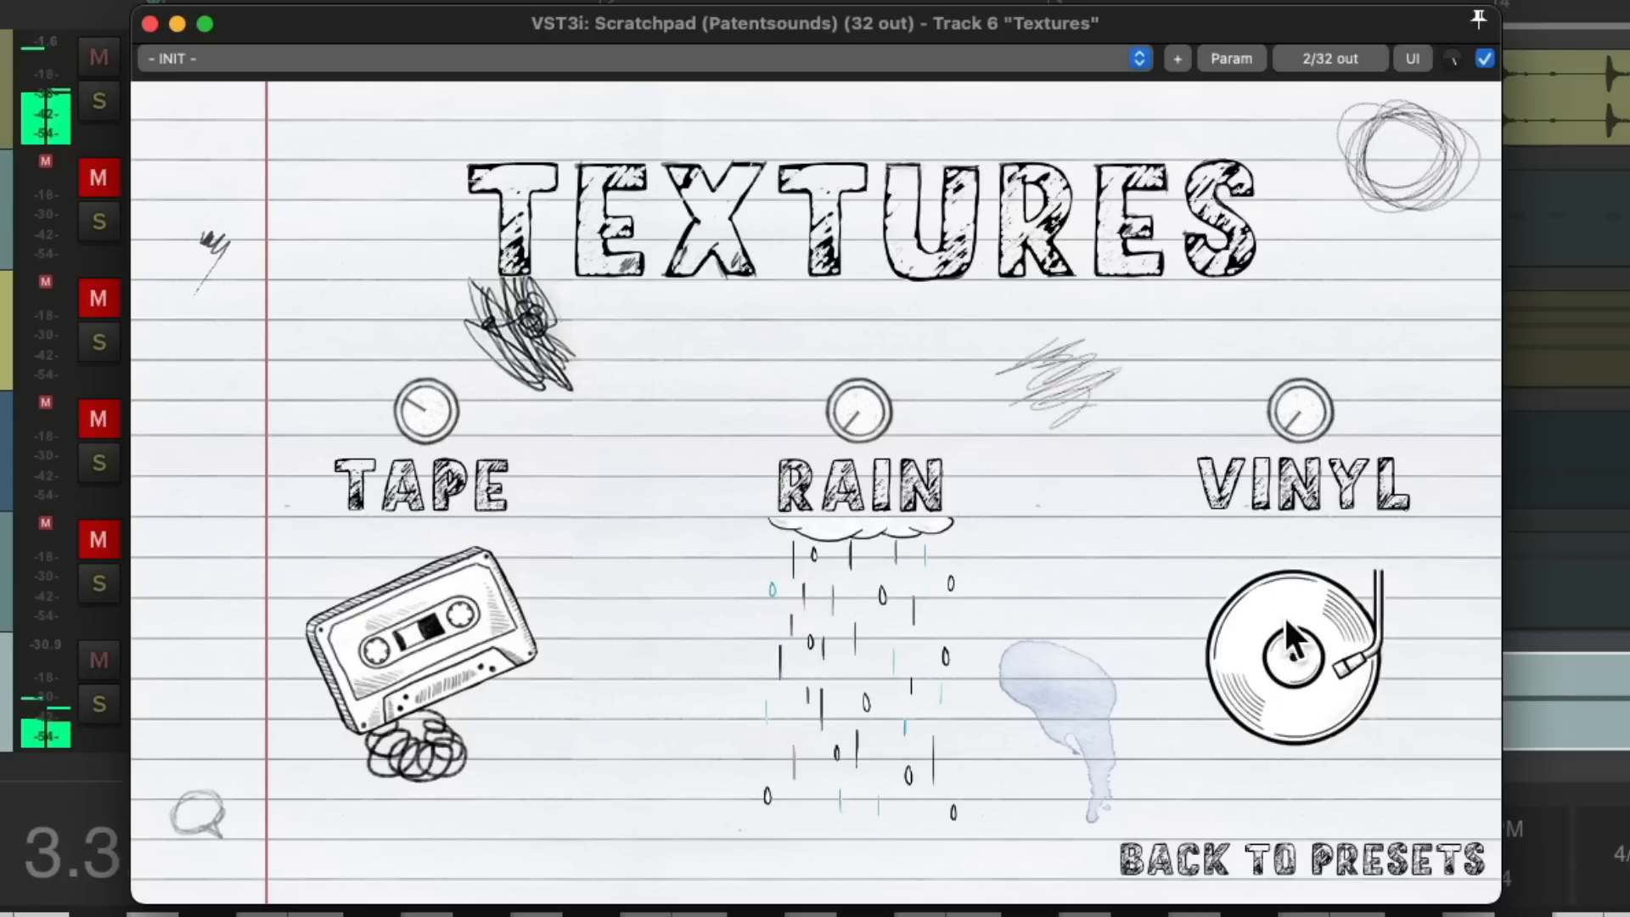
pyautogui.moveTo(420, 416); pyautogui.dragTo(417, 475)
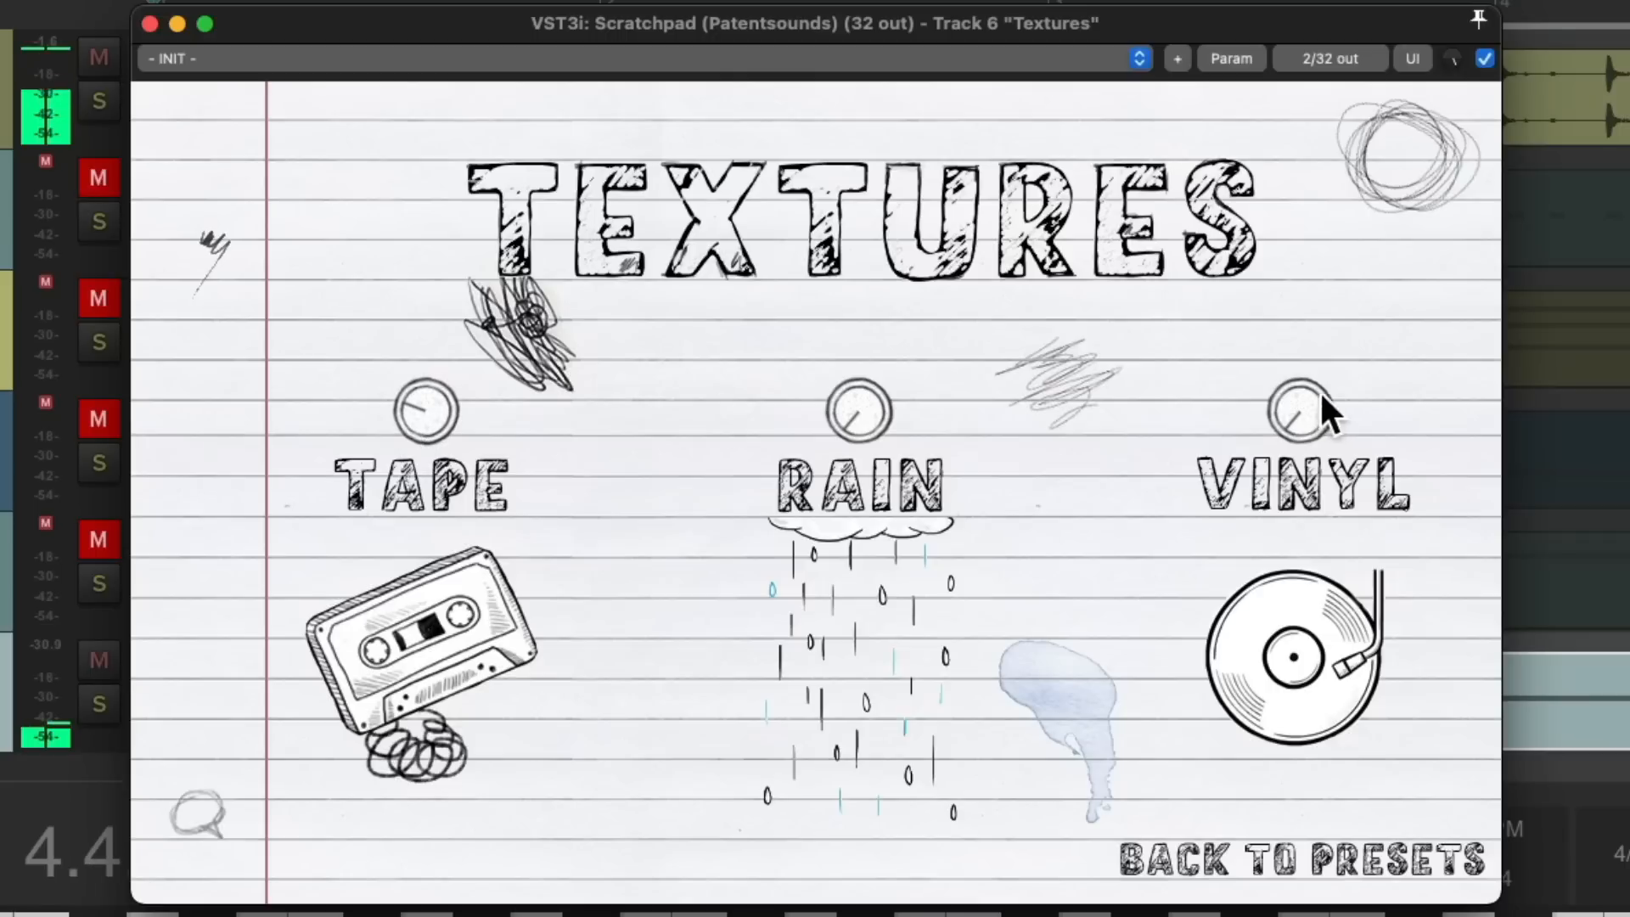
pyautogui.moveTo(1298, 409); pyautogui.dragTo(1302, 299)
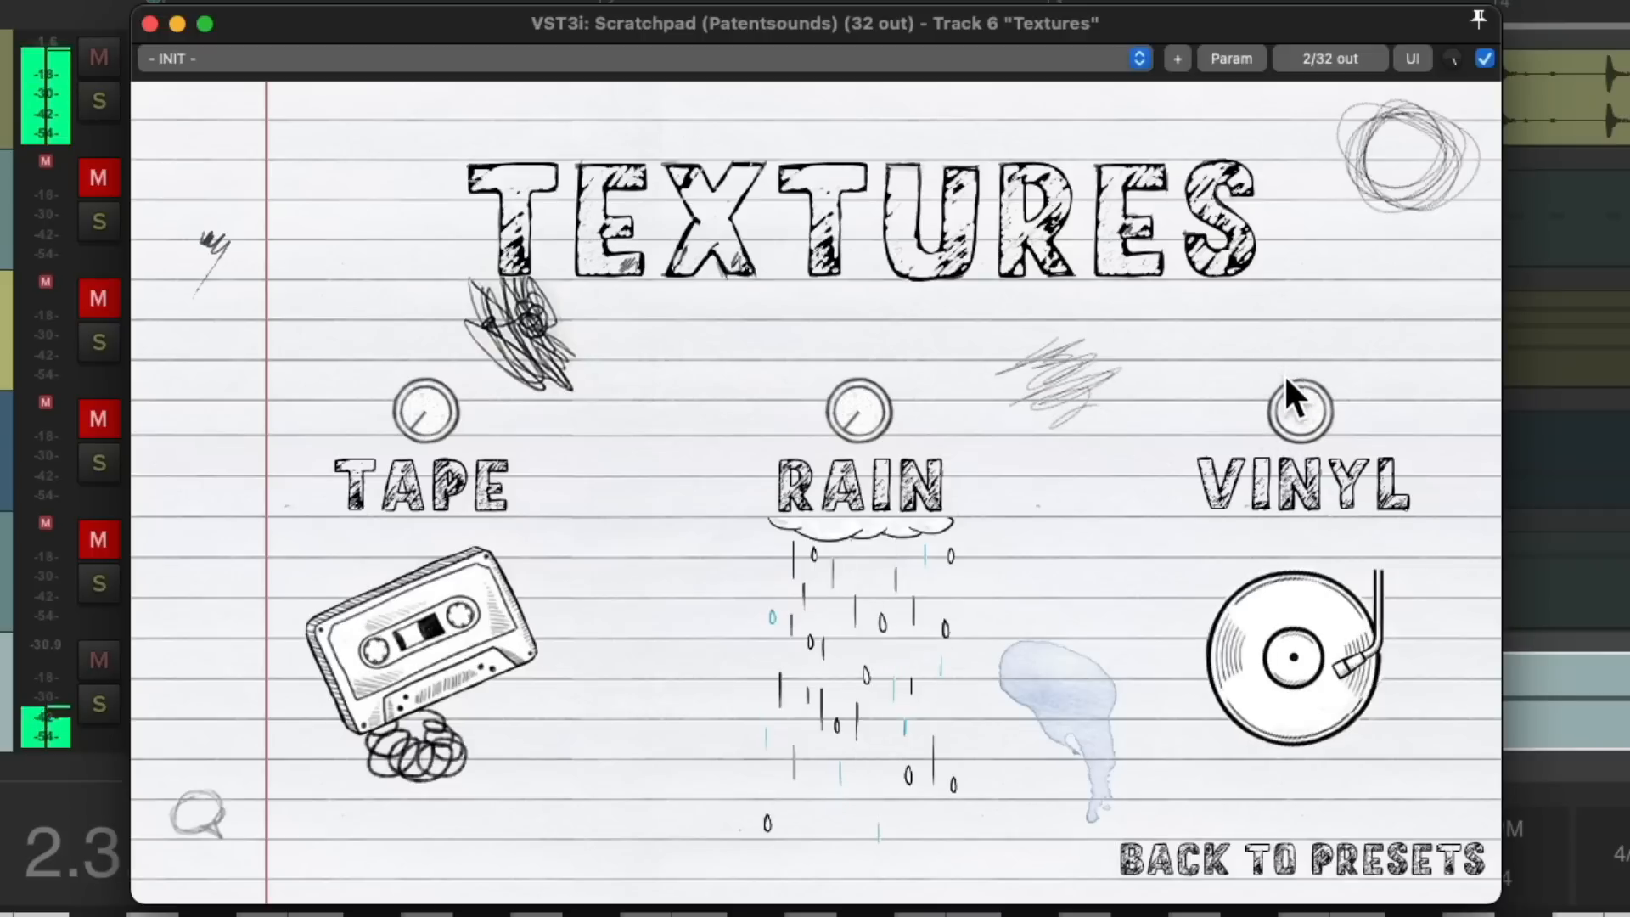
pyautogui.moveTo(428, 411); pyautogui.dragTo(429, 314)
pyautogui.moveTo(858, 416); pyautogui.dragTo(827, 366)
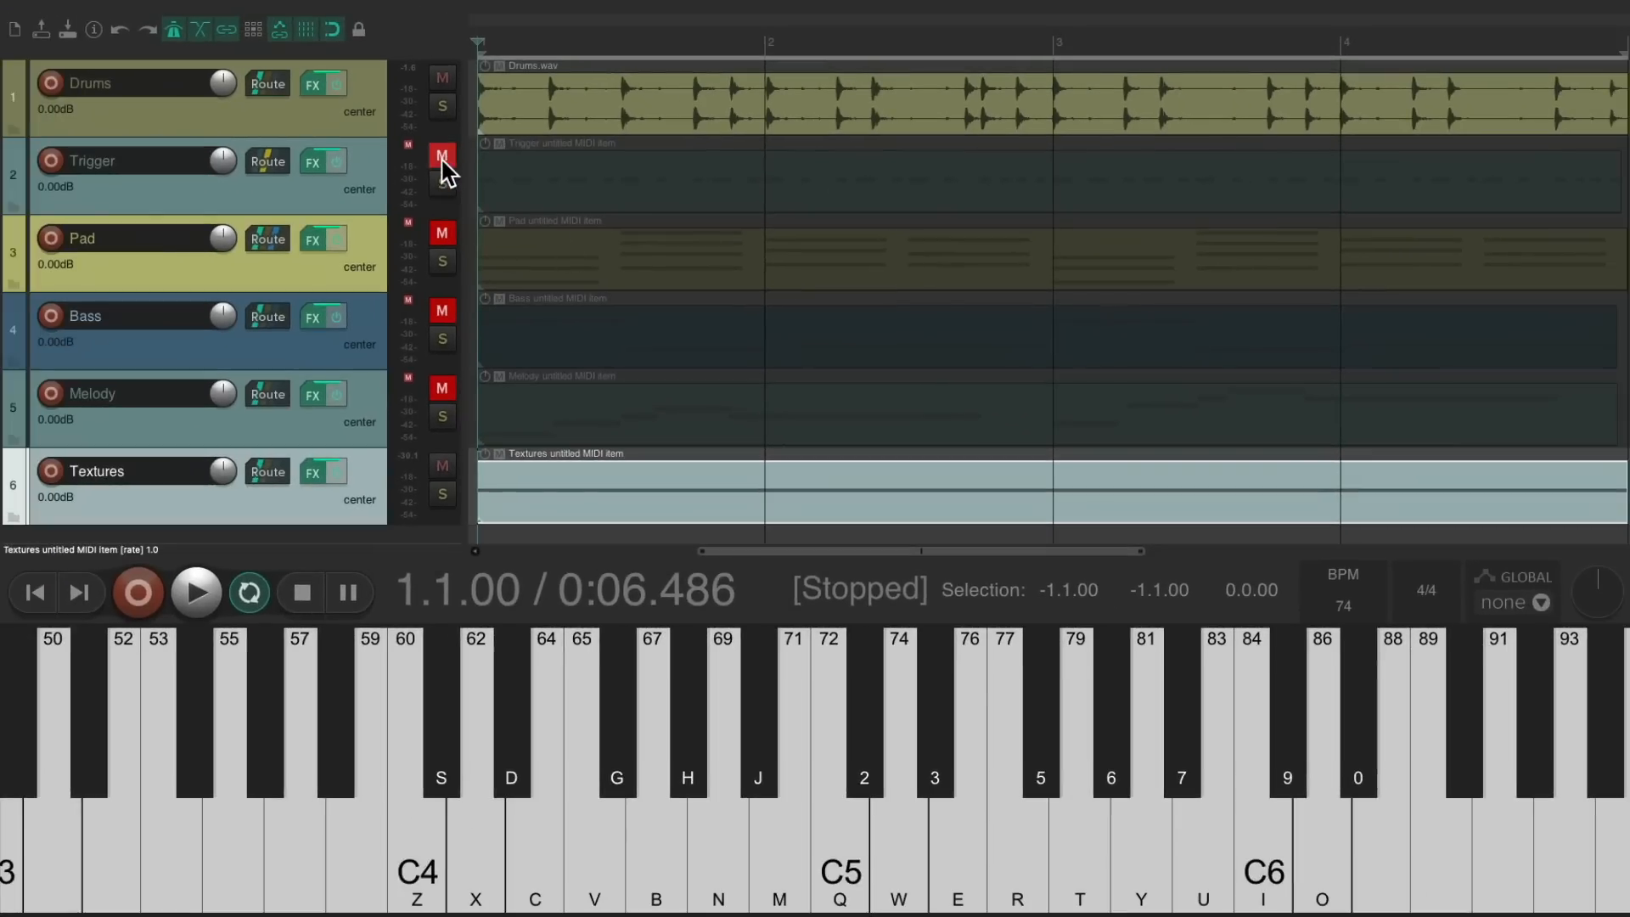
# - Unmute the Trigger, Pad and Bass tracks and play the loop, swapping Pad for Melody before bringing Pad back in
pyautogui.moveTo(443, 161); pyautogui.dragTo(455, 328)
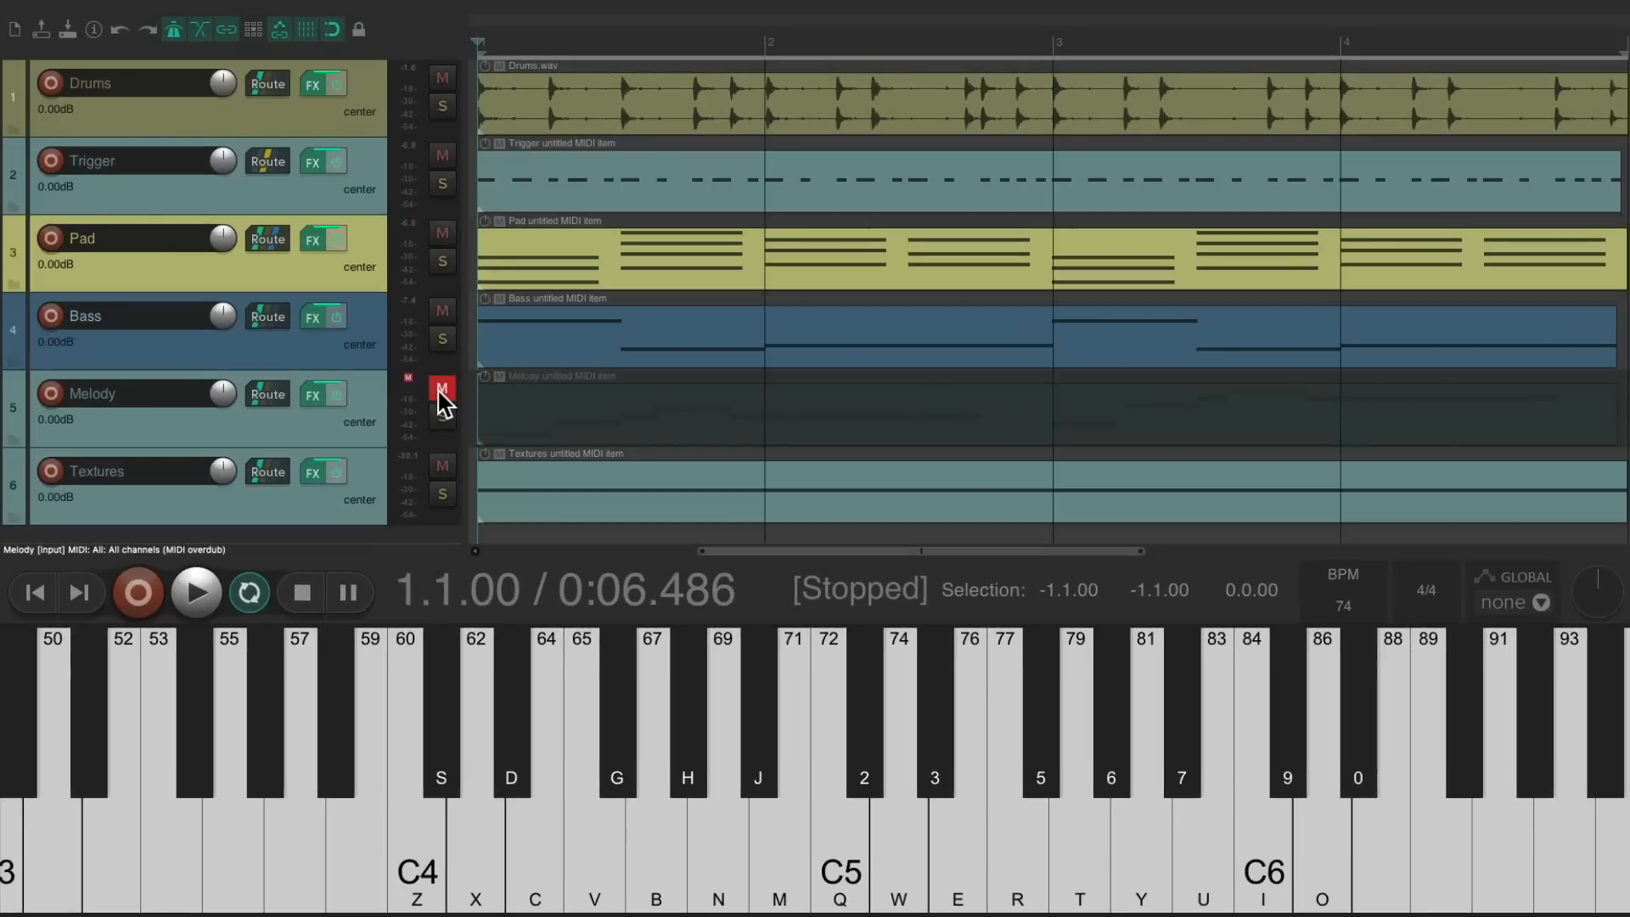
pyautogui.press('space')
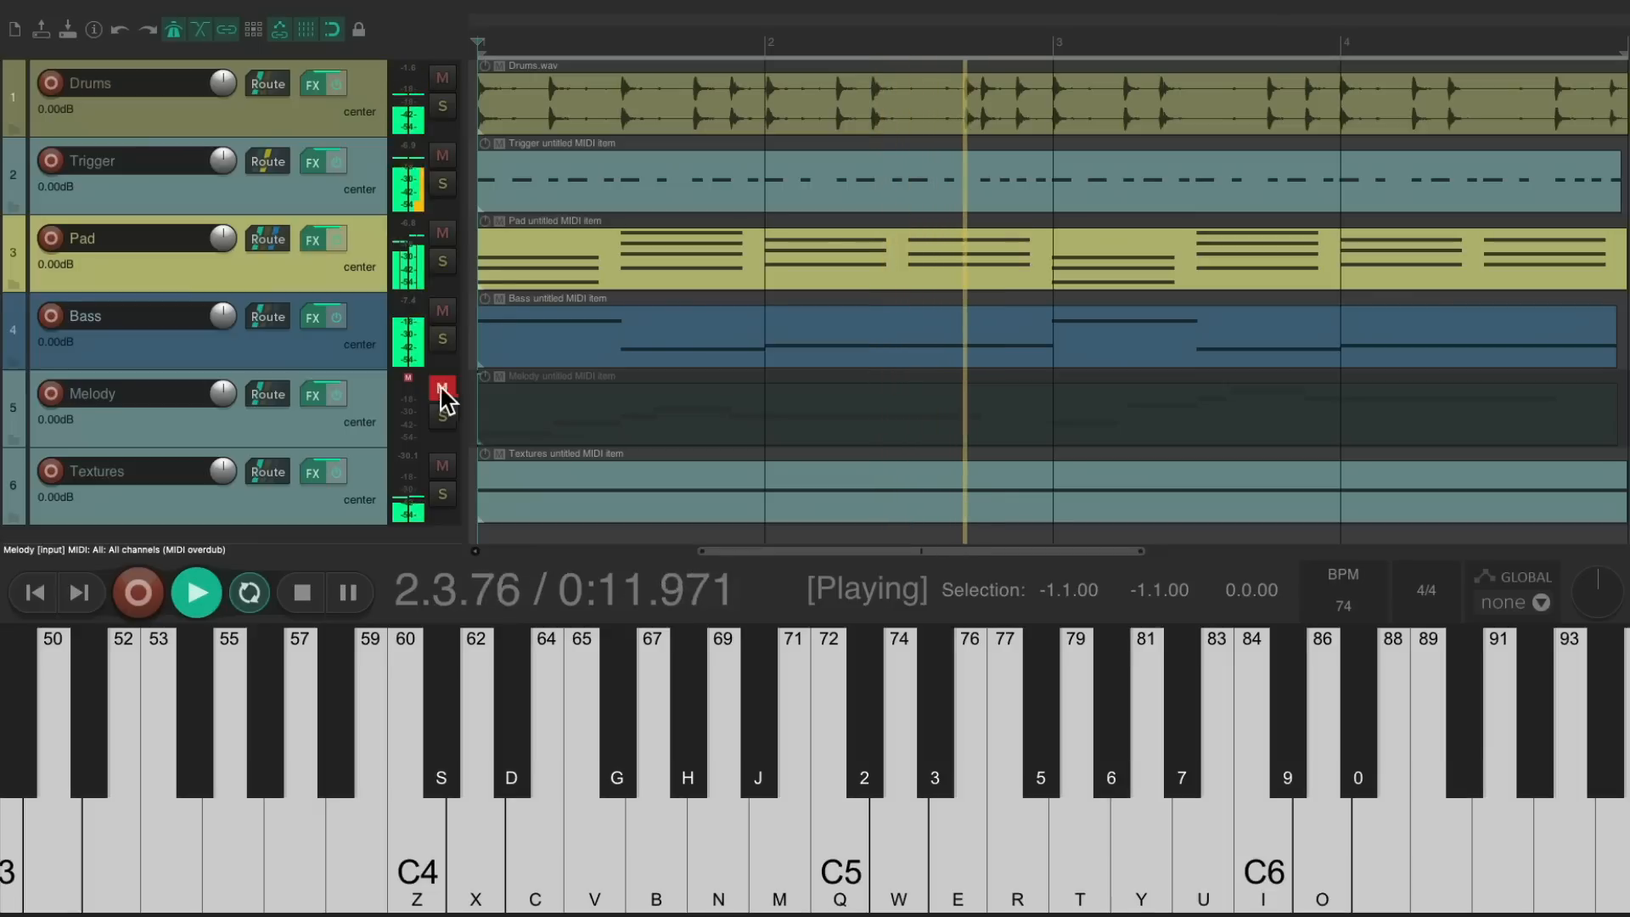
pyautogui.click(443, 232)
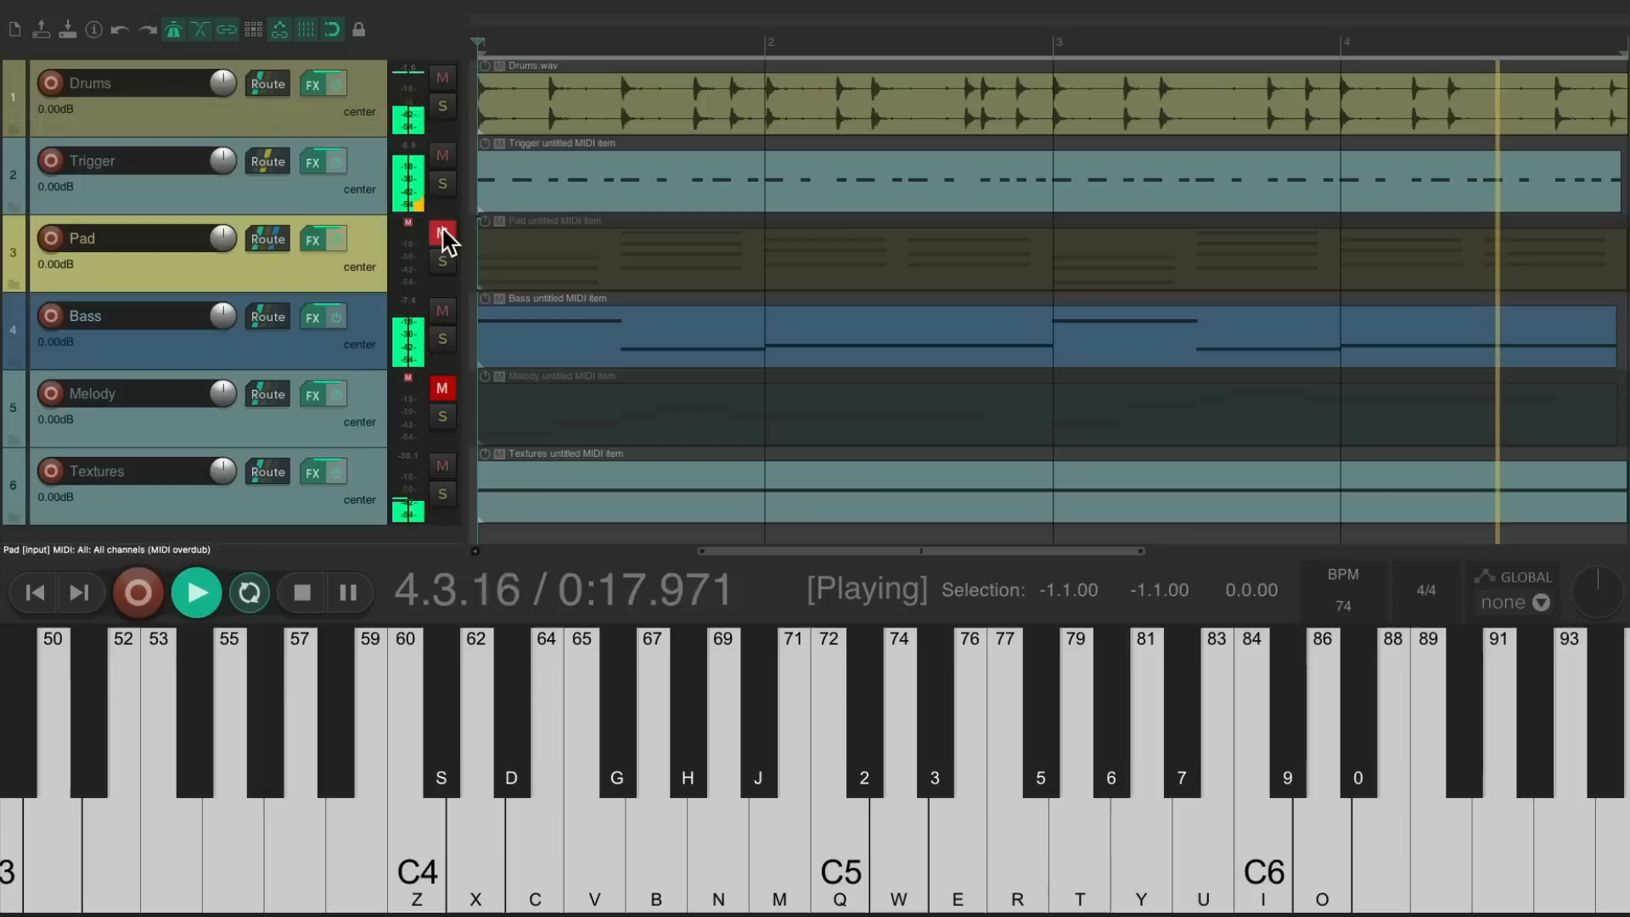
pyautogui.click(441, 389)
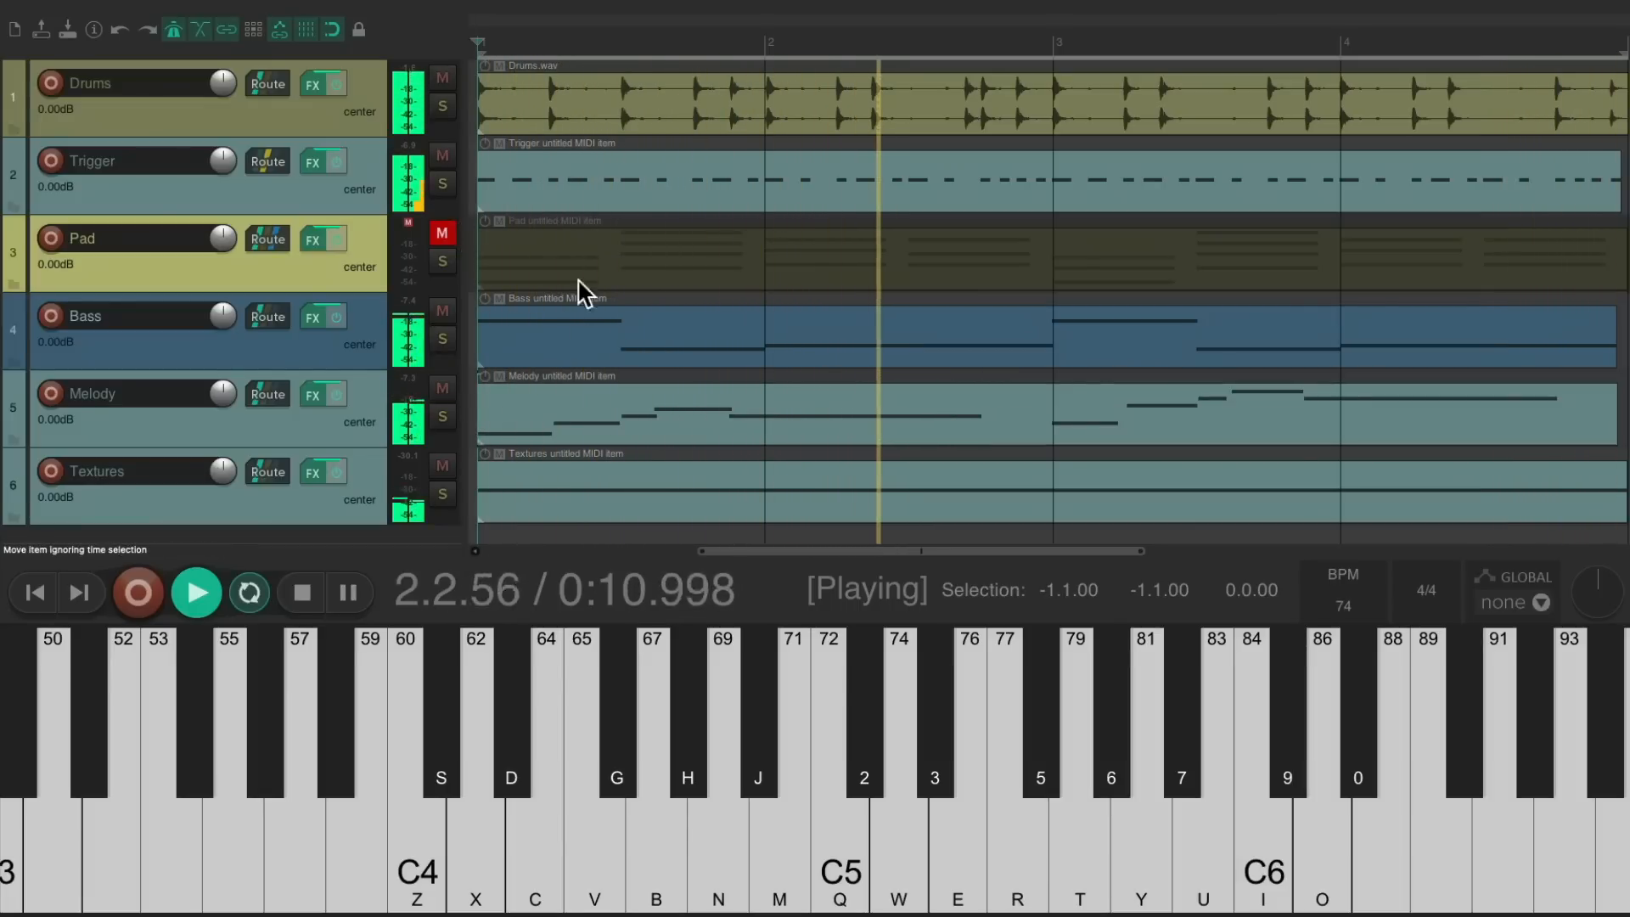
pyautogui.click(441, 233)
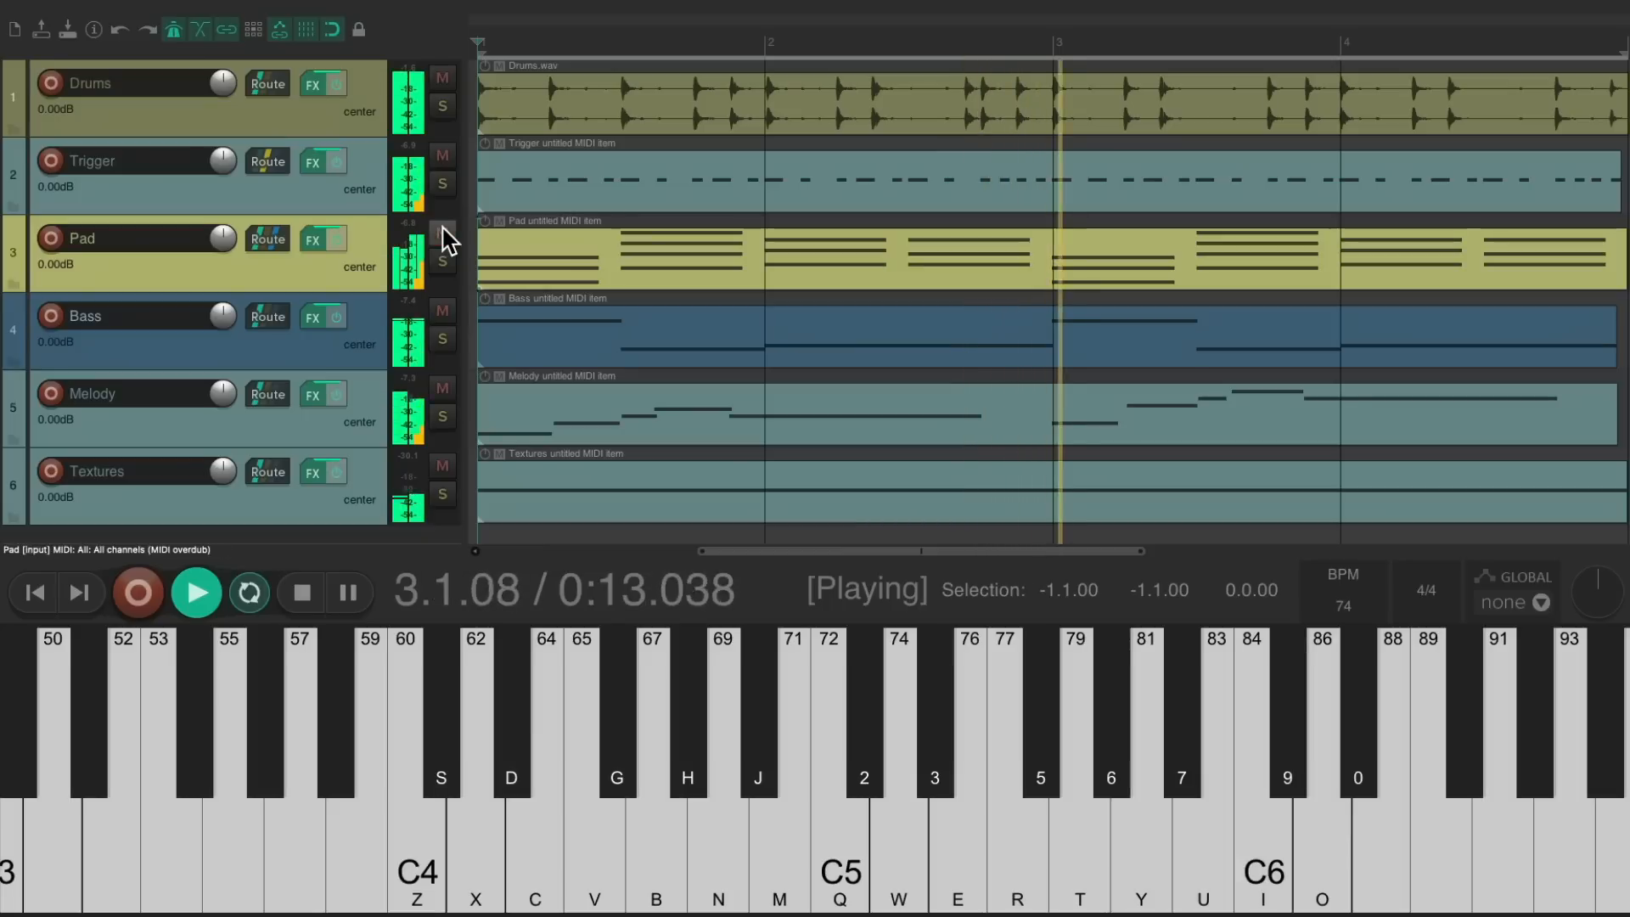
# - Audition the loop with Melody muted and briefly Bass as well, unmute both tracks, and stop playback
pyautogui.click(442, 389)
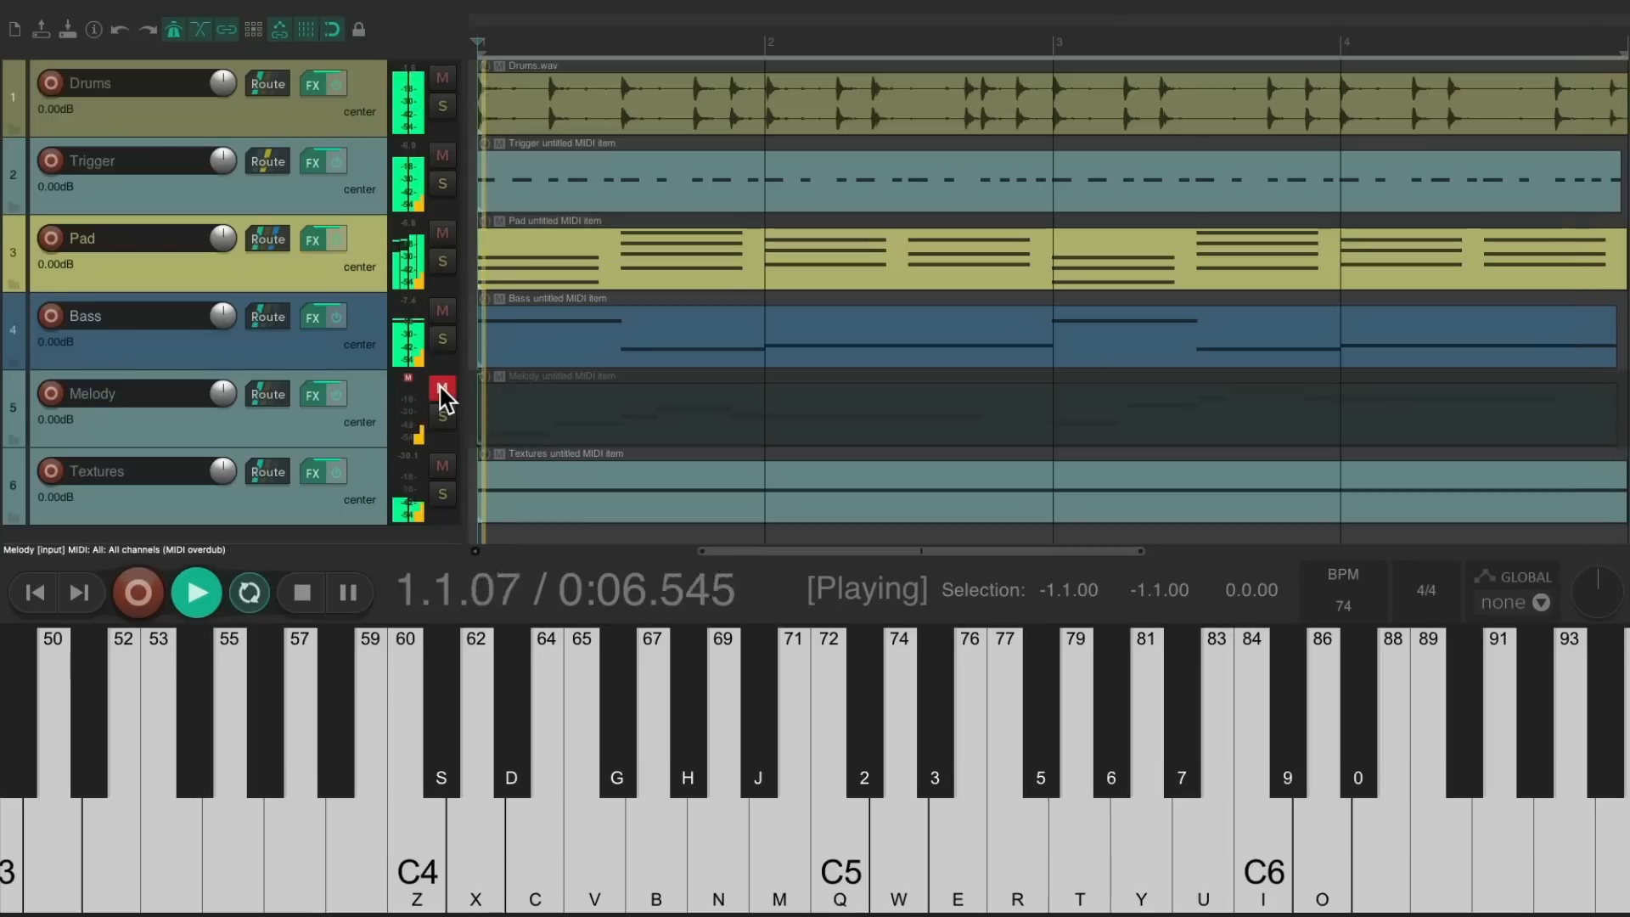
pyautogui.click(442, 311)
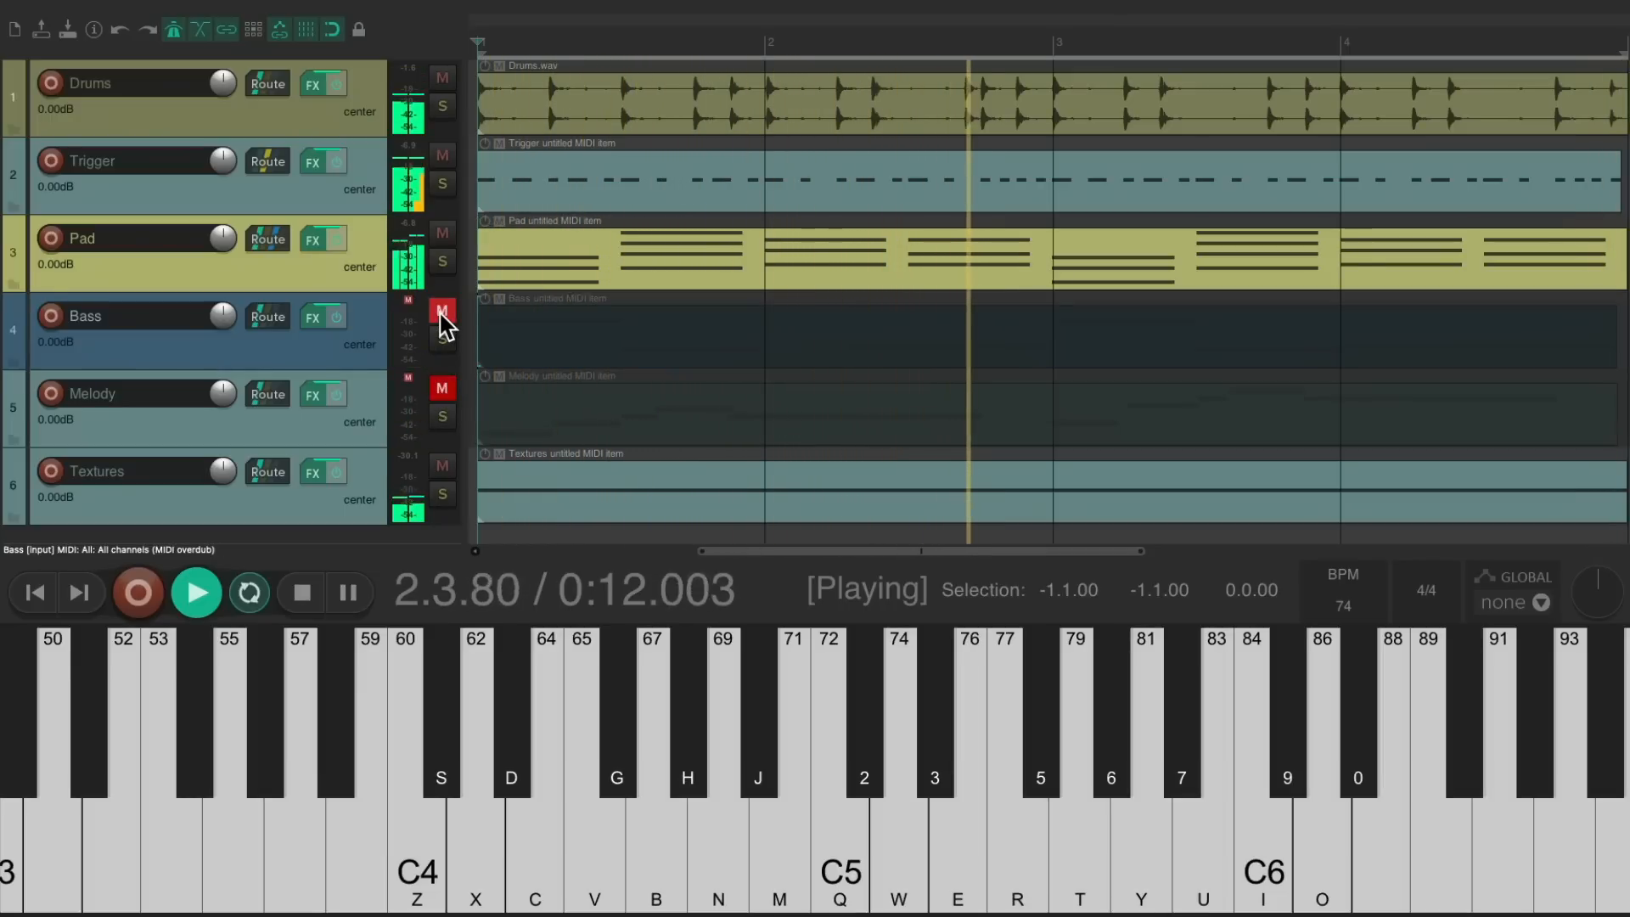
pyautogui.click(442, 312)
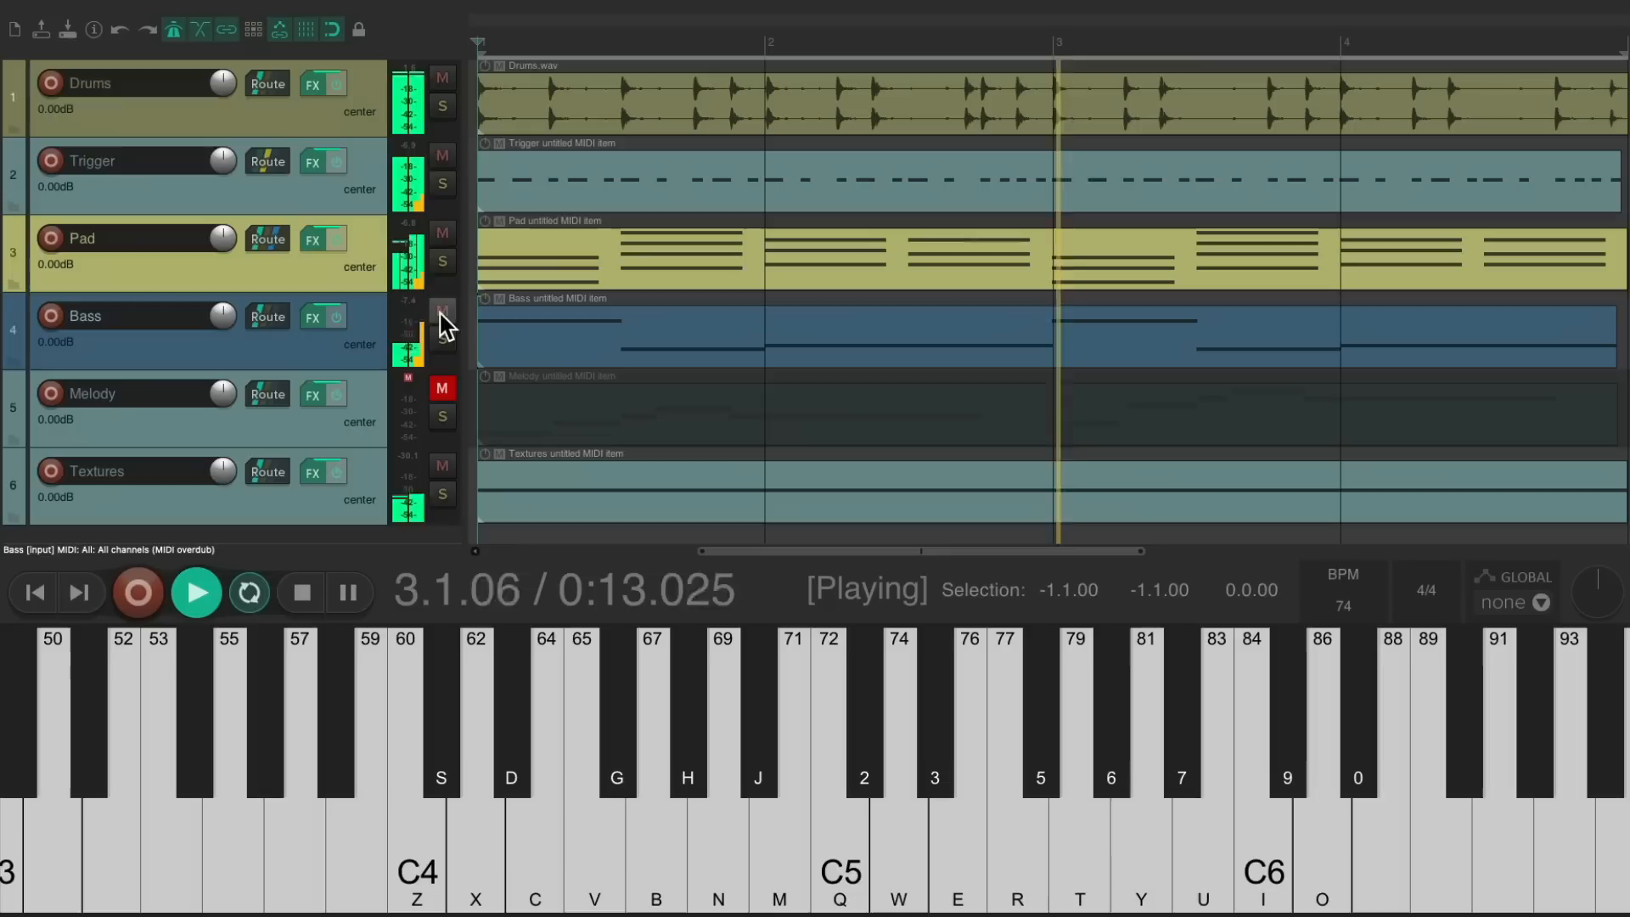
pyautogui.click(442, 389)
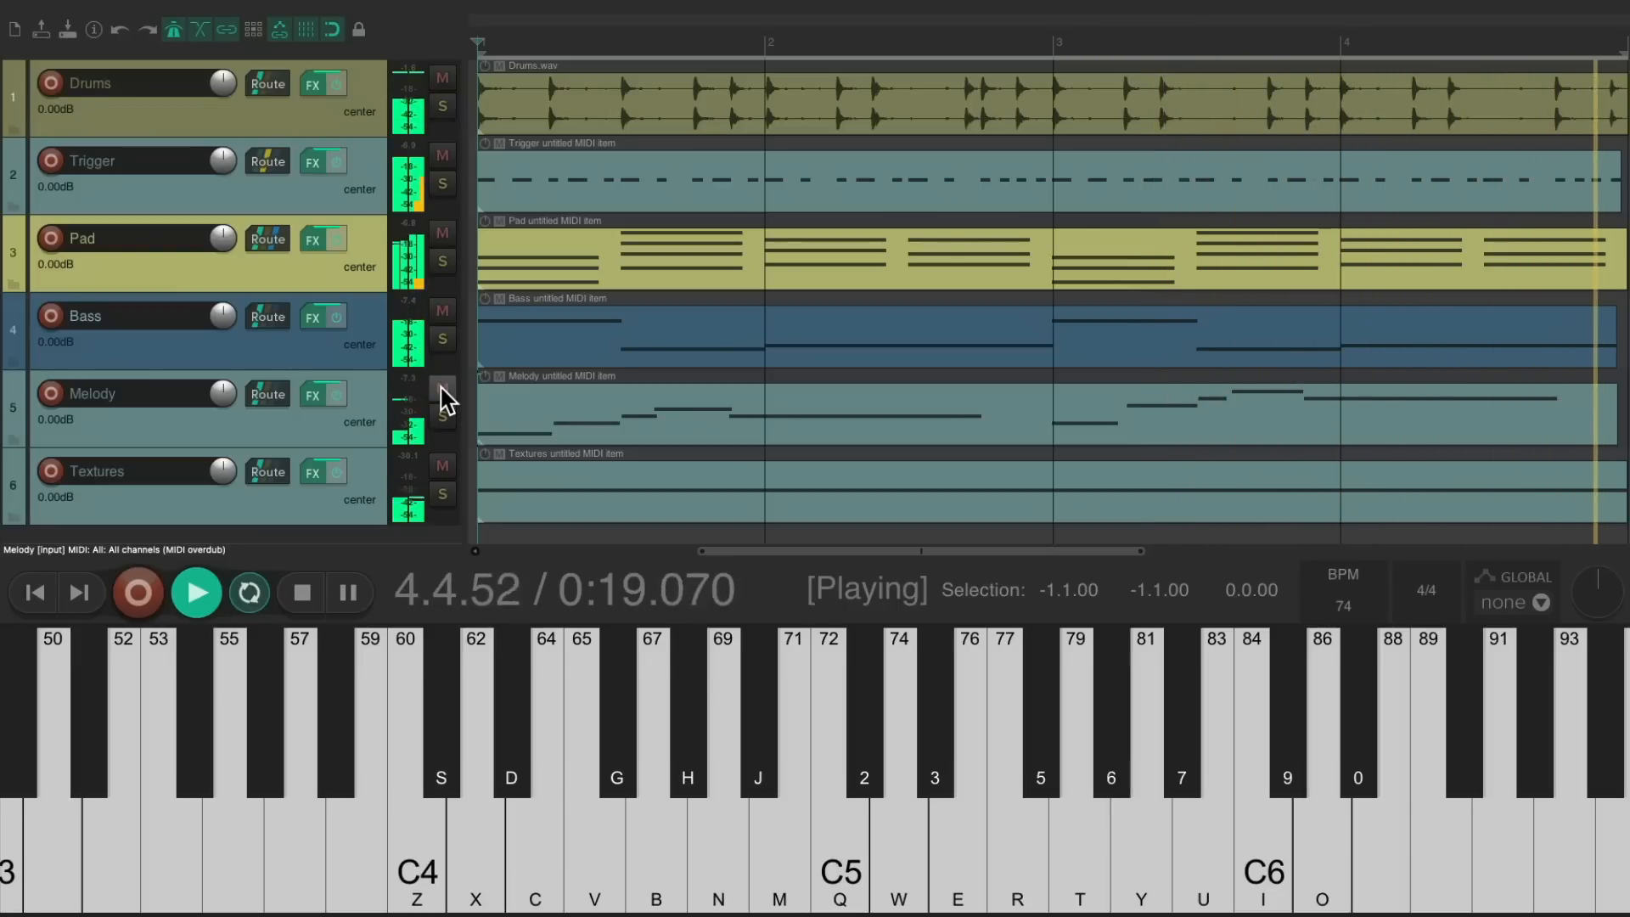
pyautogui.press('space')
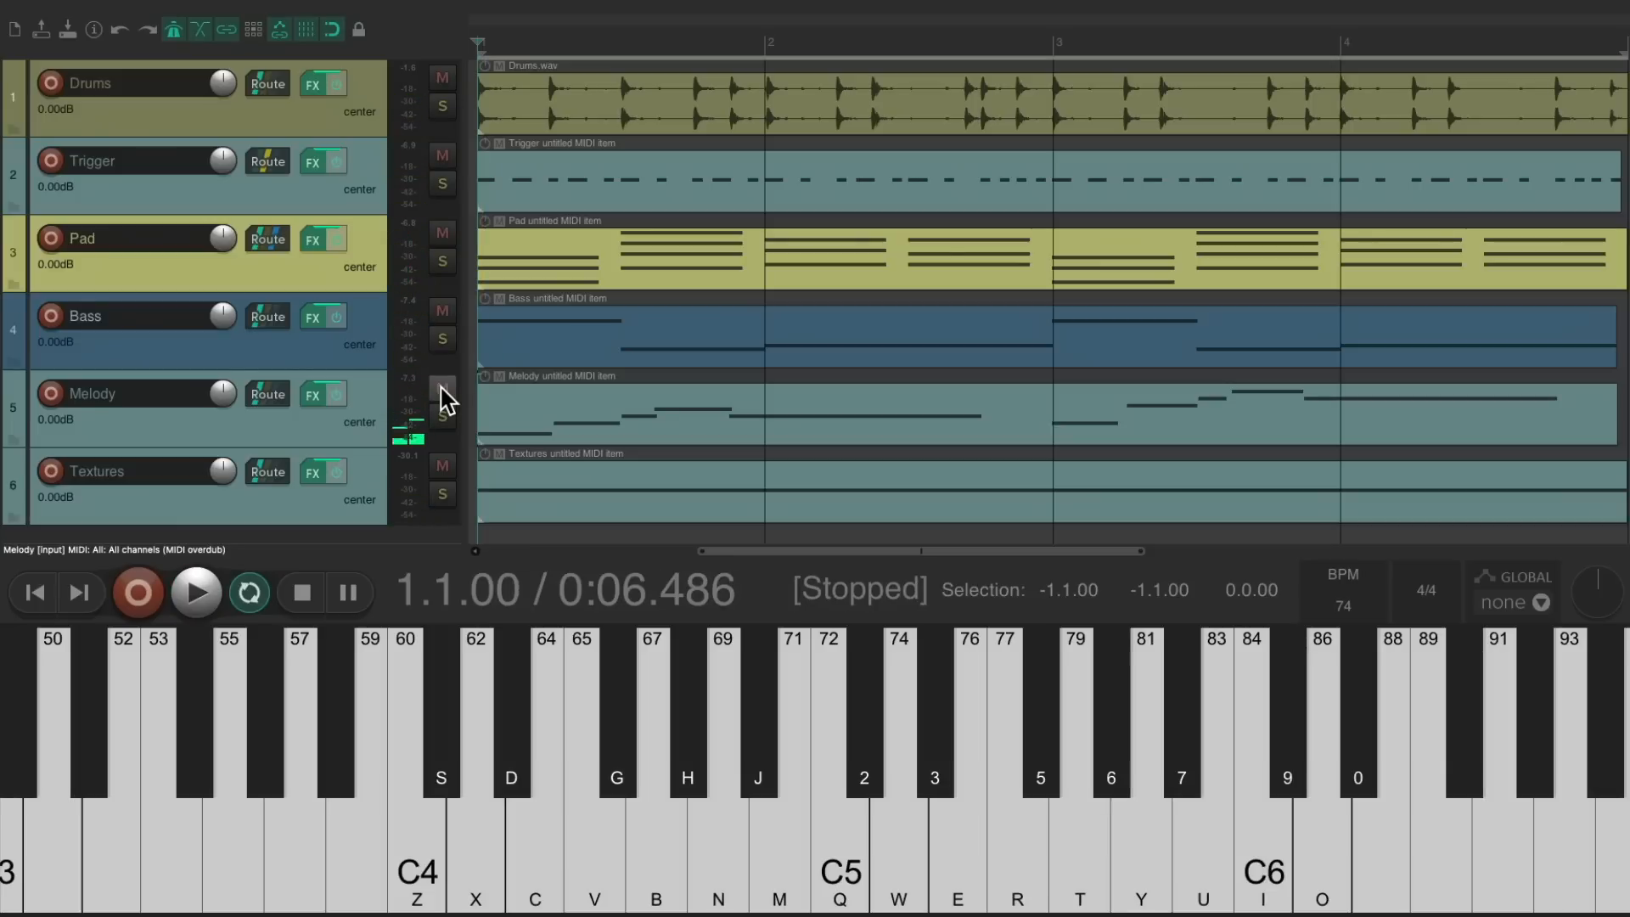